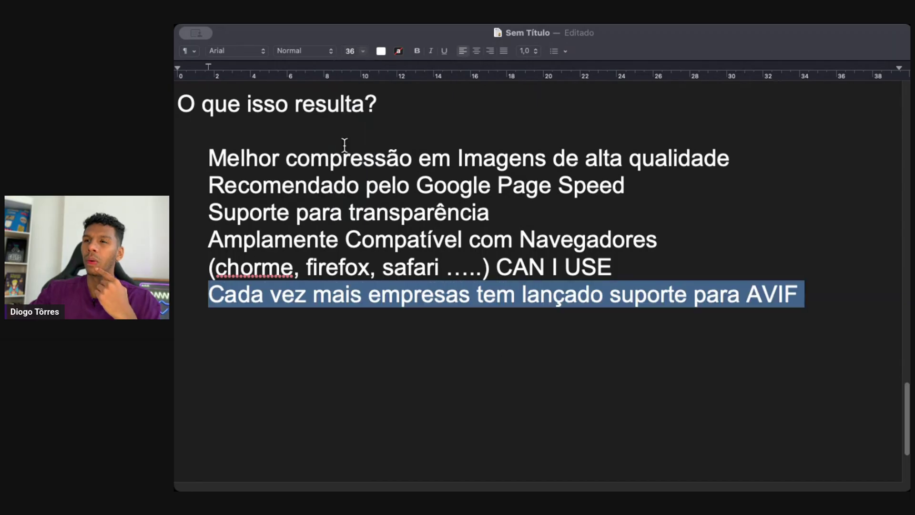
left_click_drag(809, 298, 252, 296)
left_click(526, 295)
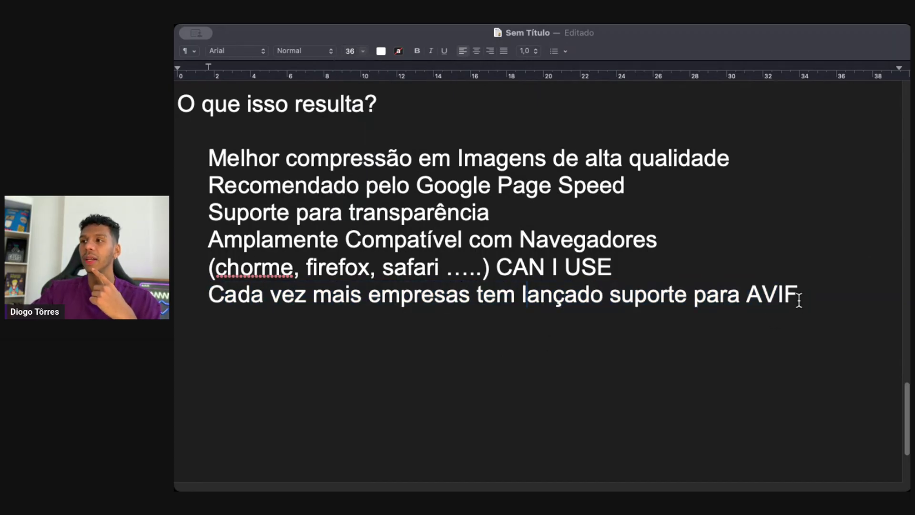
key("super+Tab")
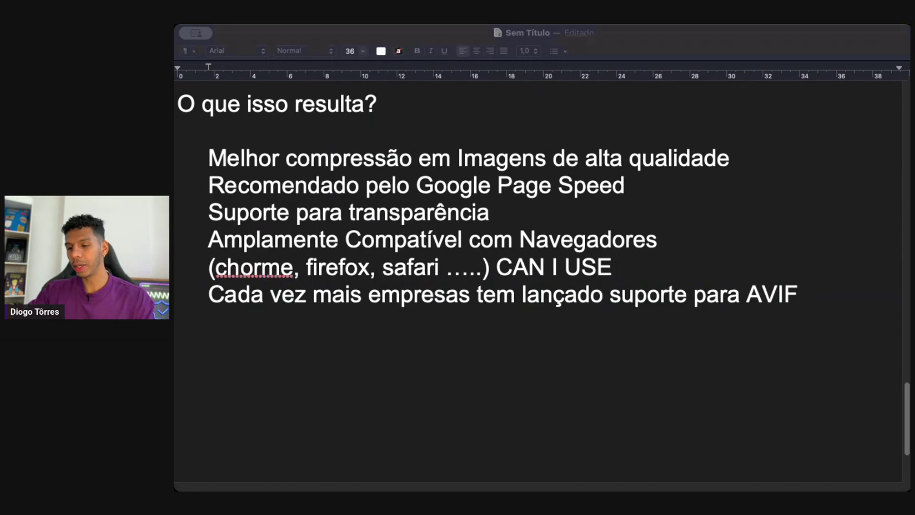
Step: Add the line "Tamanhos menos e SEM perda de QUALIDADE" below the AVIF support line, followed by blank lines
left_click(794, 298)
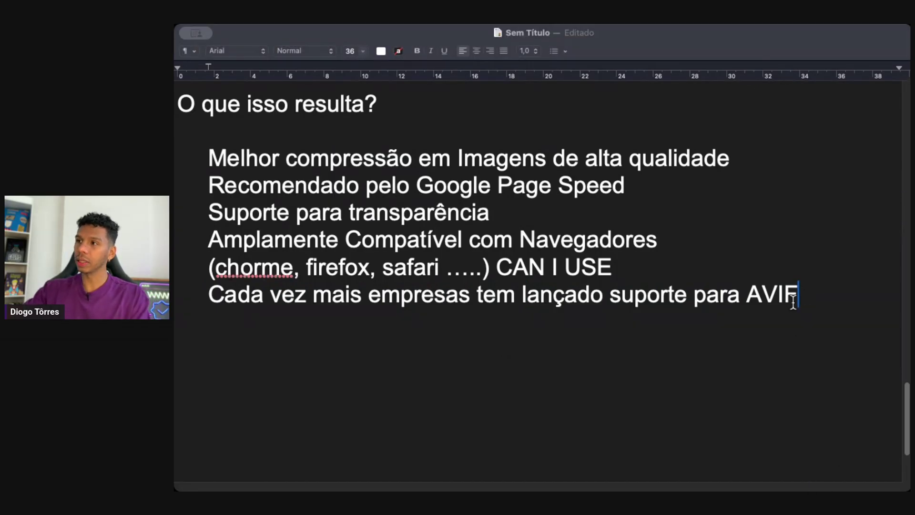
key("Return")
type("Tamanh")
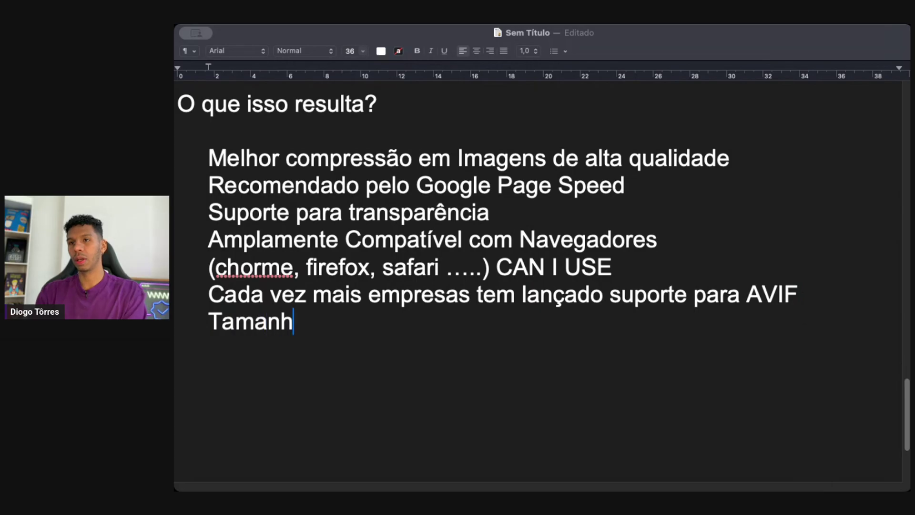
type("os menos e ")
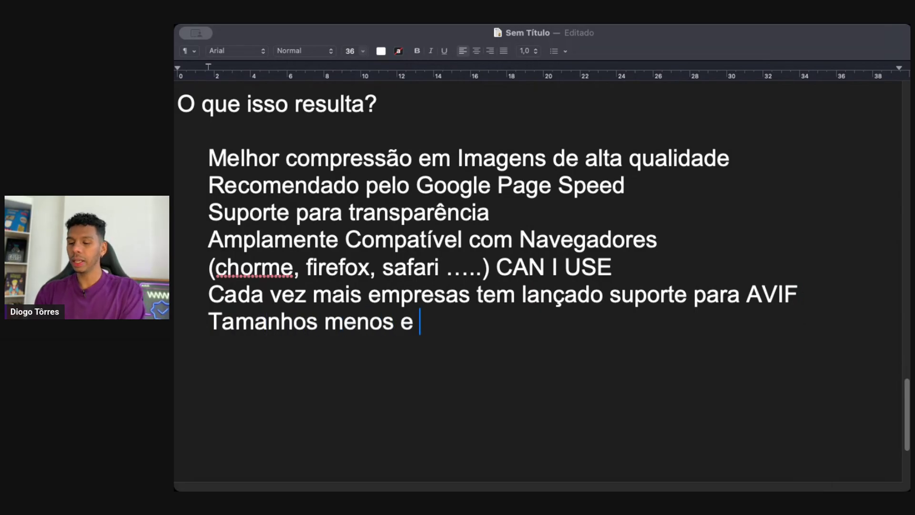
type("SEM perda de")
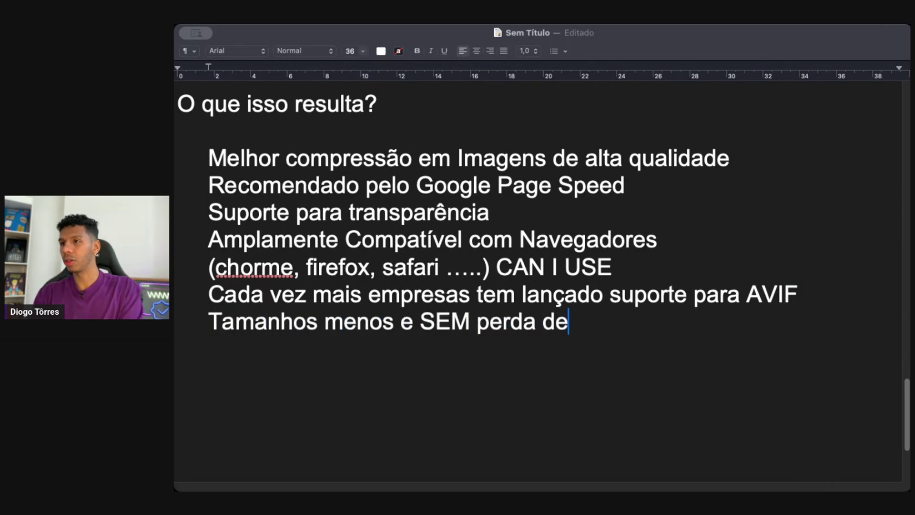
type(" QUALIDADE")
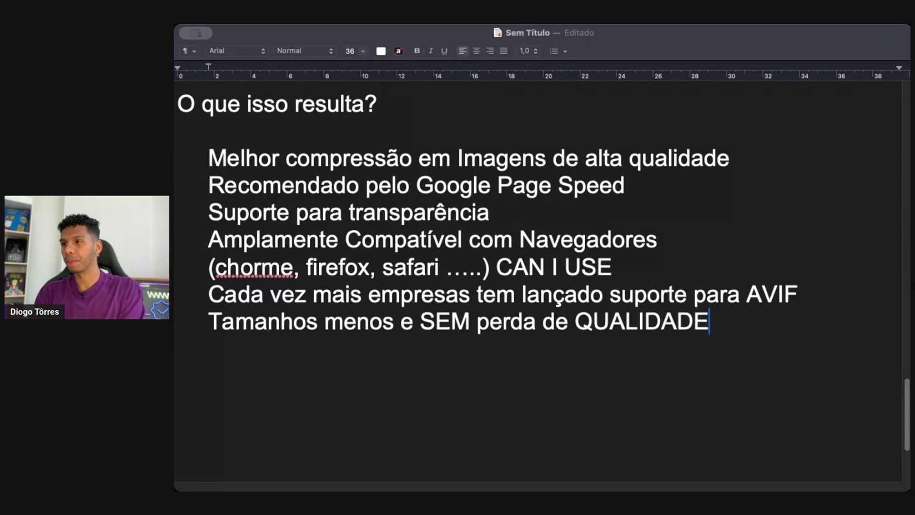
key("Return")
key("Return")
key("Return")
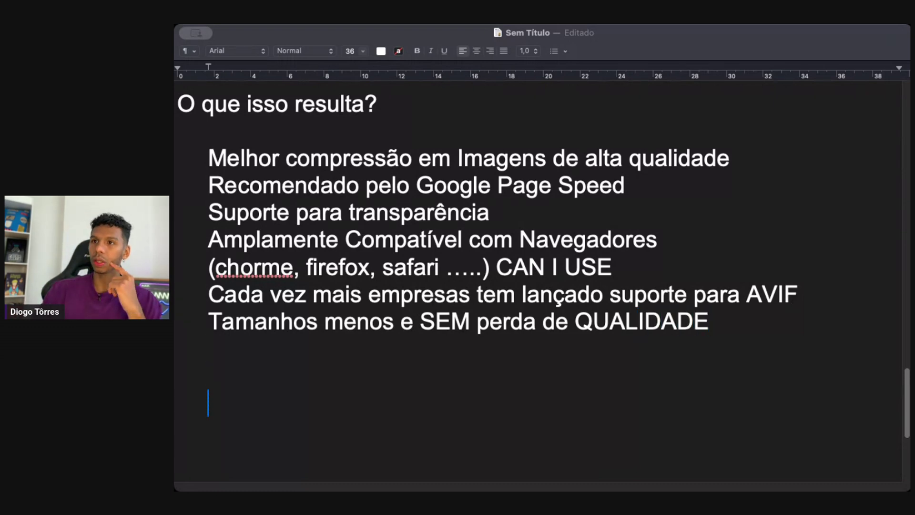
key("BackSpace")
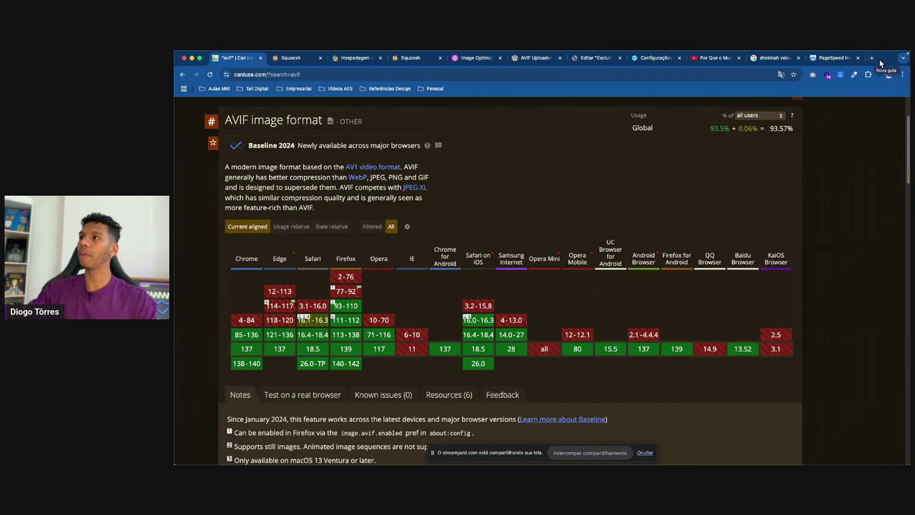
left_click(835, 58)
left_click(442, 137)
left_click(480, 143)
triple_click(406, 137)
key("BackSpace")
left_click(421, 157)
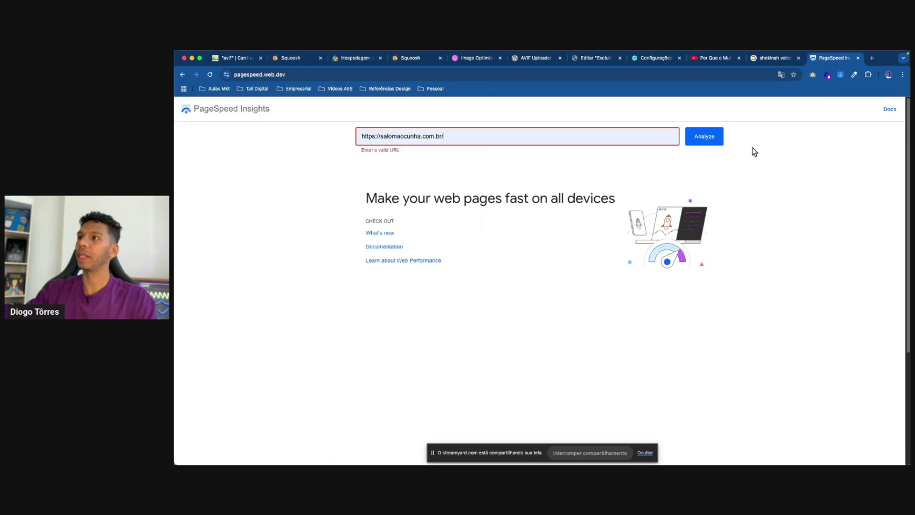
left_click(703, 141)
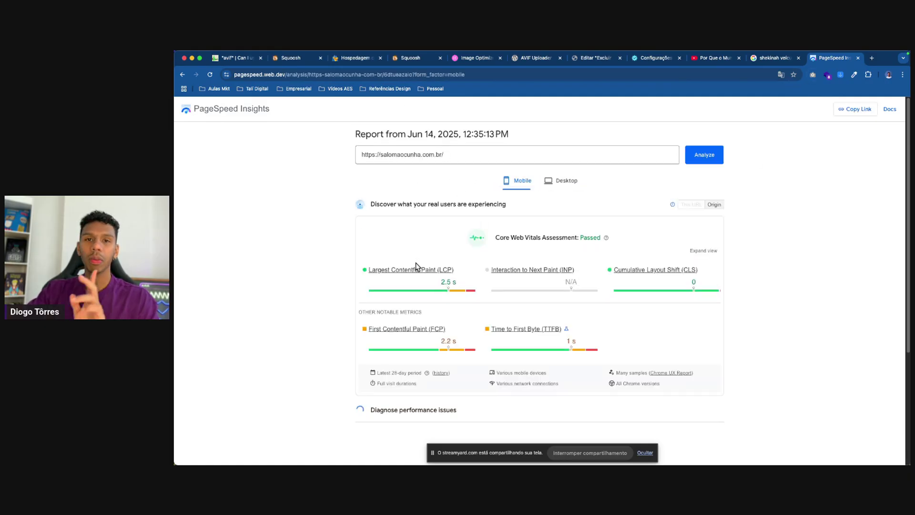
scroll(416, 263, "down", 3)
Step: Open the salomaocunha.com.br home page in a new browser tab
left_click(872, 61)
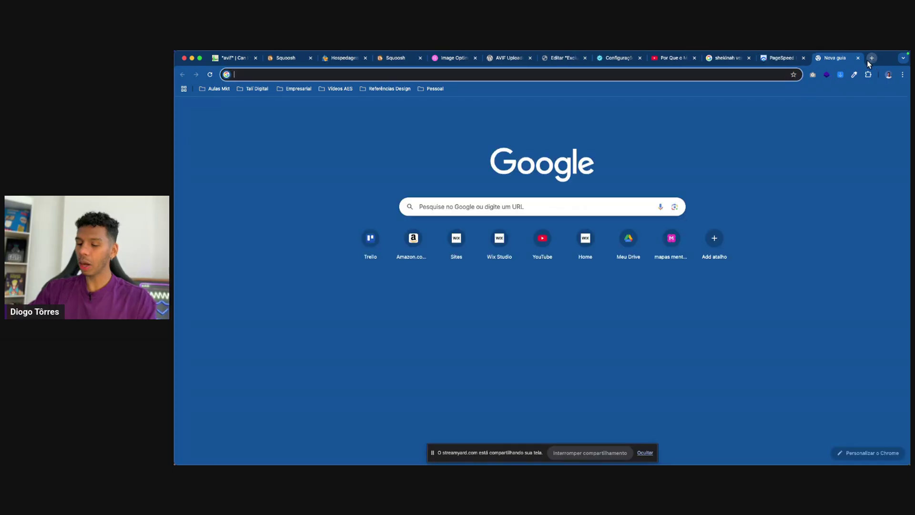
type("sa")
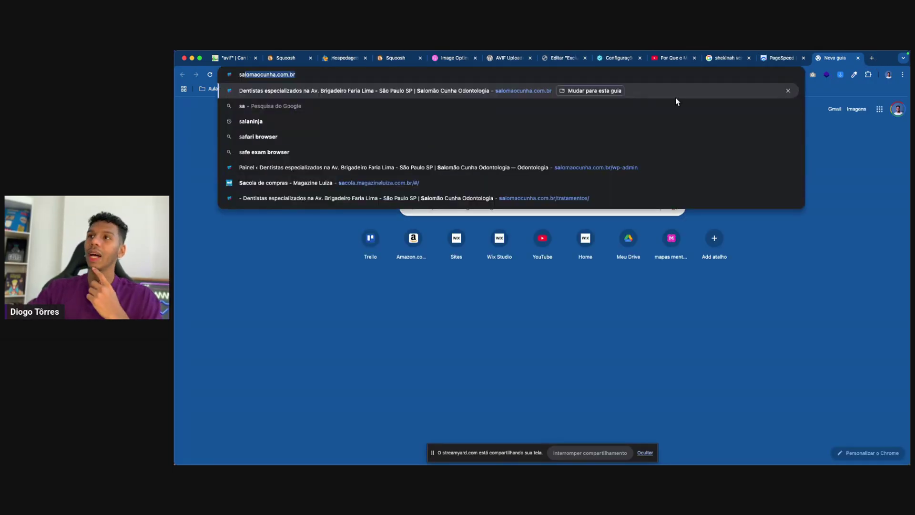
left_click(544, 91)
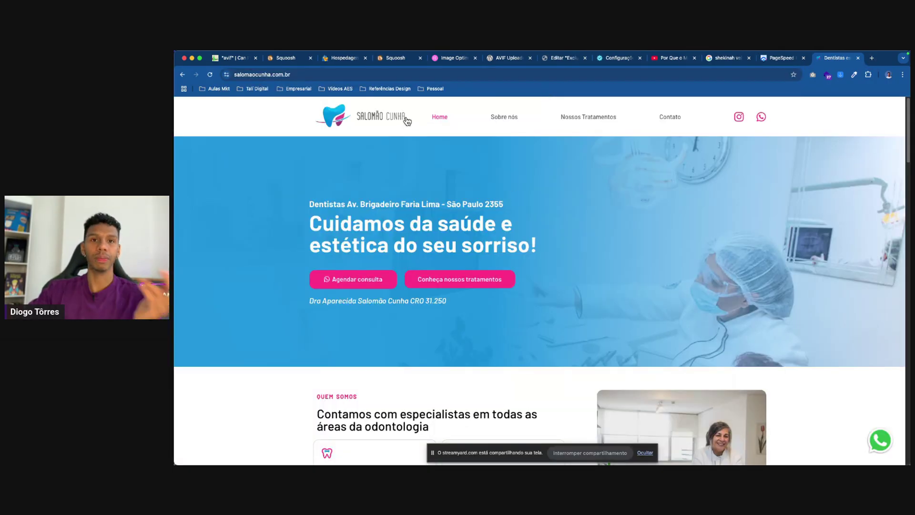
Step: Copy the clinic site's address and load it in a new incognito window
left_click(359, 75)
key("ctrl+c")
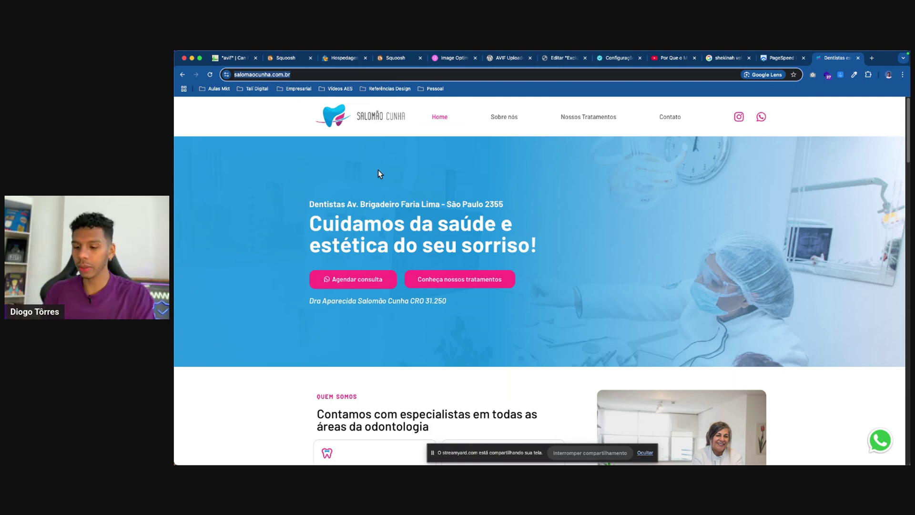
key("ctrl+shift+n")
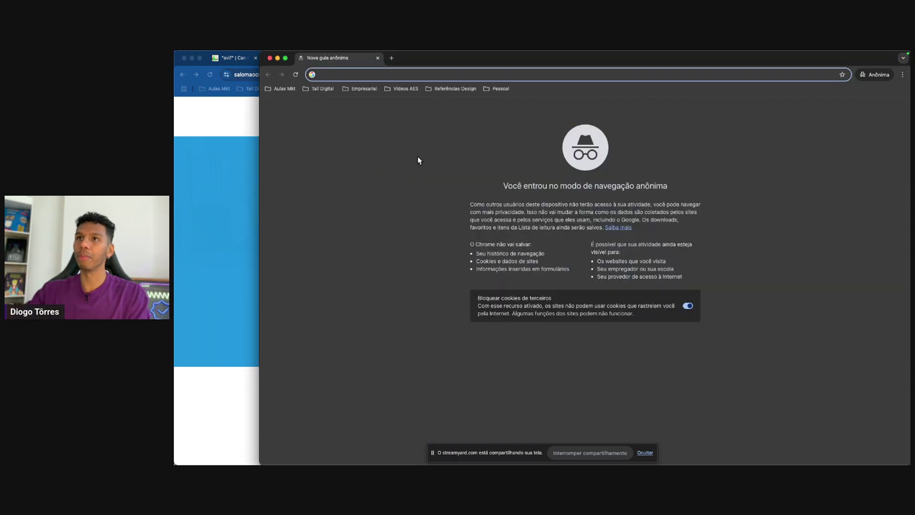
key("ctrl+v")
left_click(407, 96)
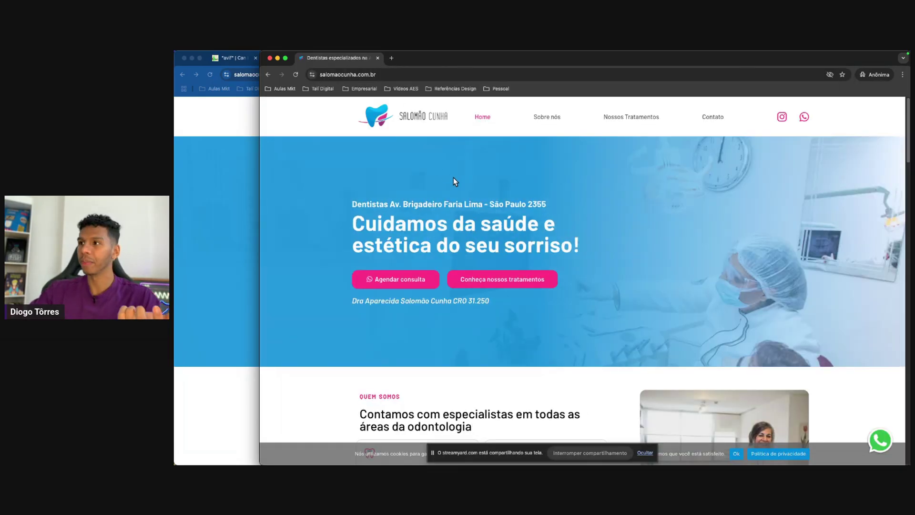
Step: Examine how the images load on the clinic's home page, from the hero banner to the Antes e Depois section
scroll(476, 214, "down", 3)
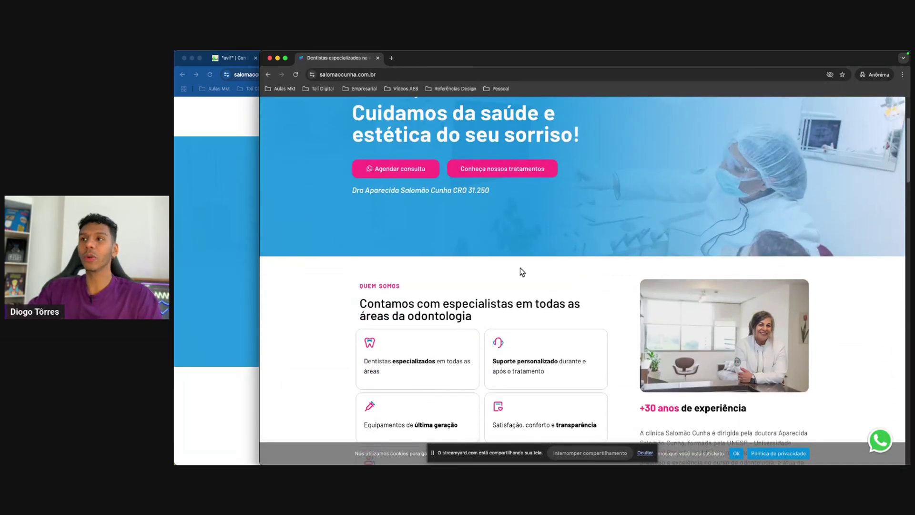
scroll(519, 269, "down", 5)
scroll(517, 270, "up", 6)
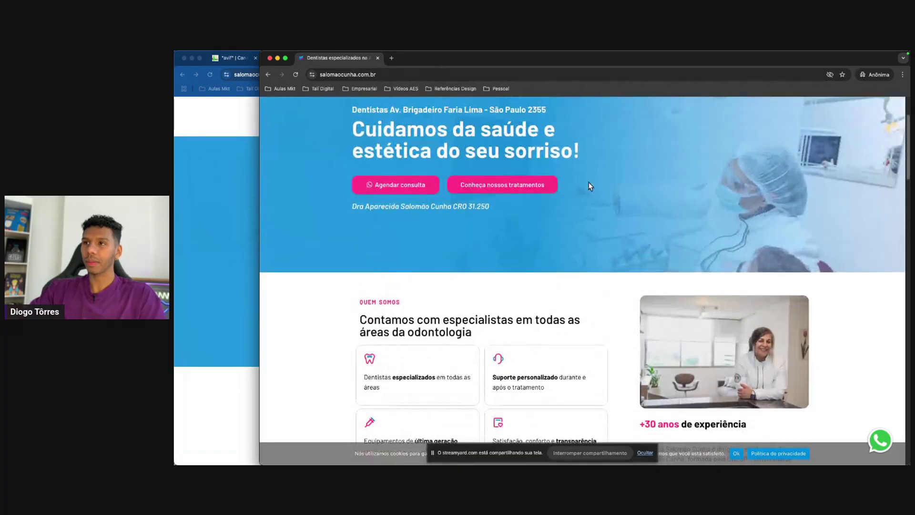
scroll(433, 120, "up", 3)
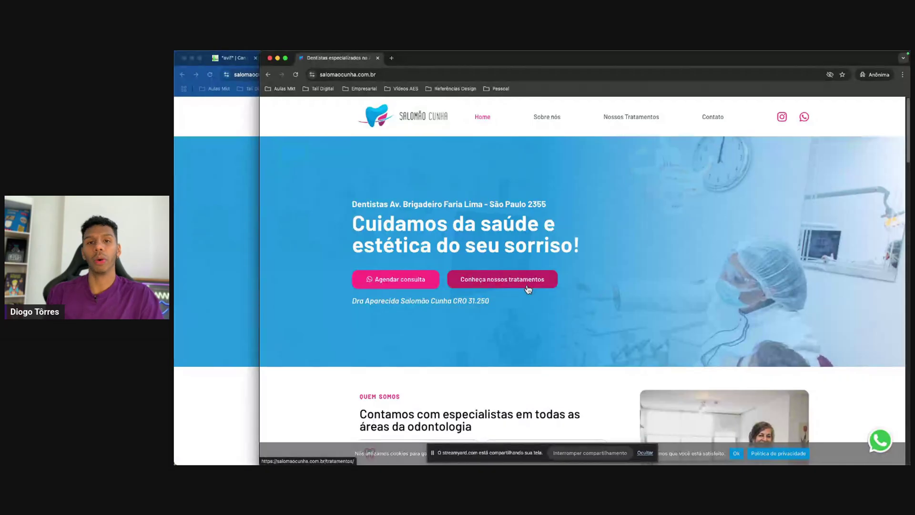
scroll(584, 286, "down", 4)
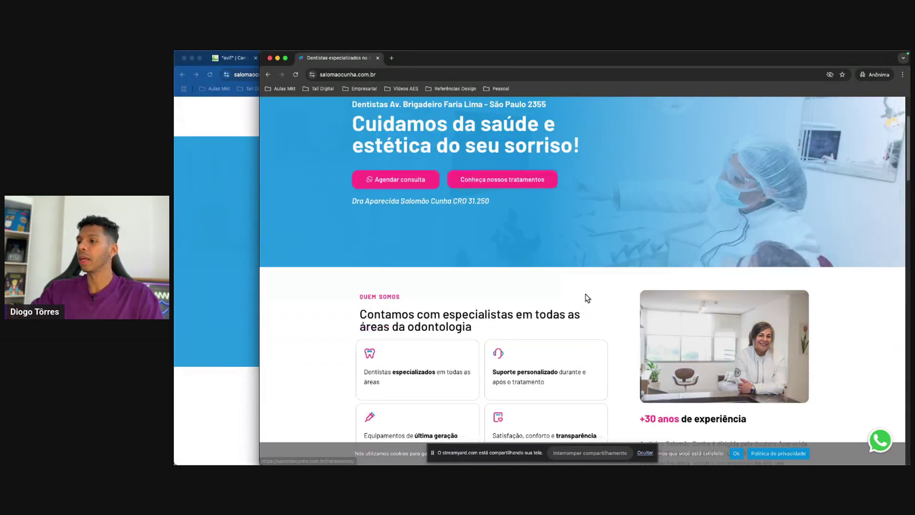
scroll(607, 382, "down", 7)
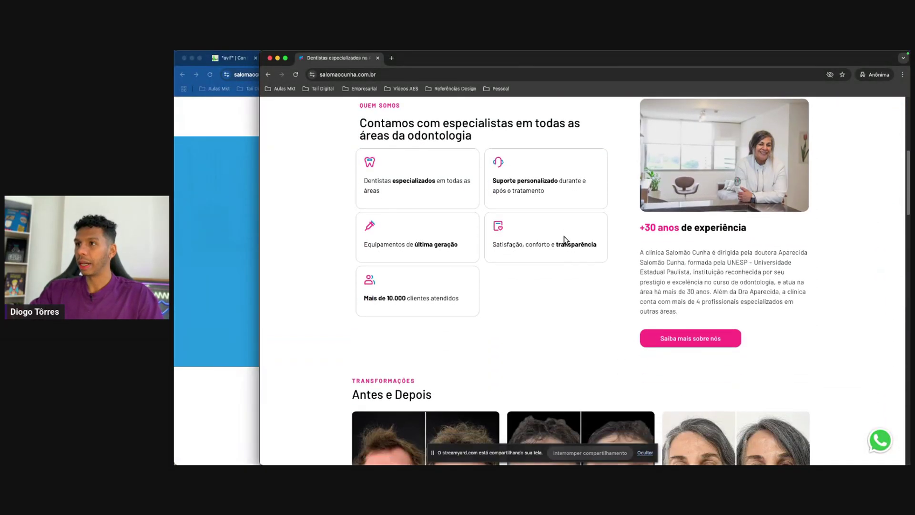
scroll(564, 240, "up", 1)
scroll(553, 266, "down", 4)
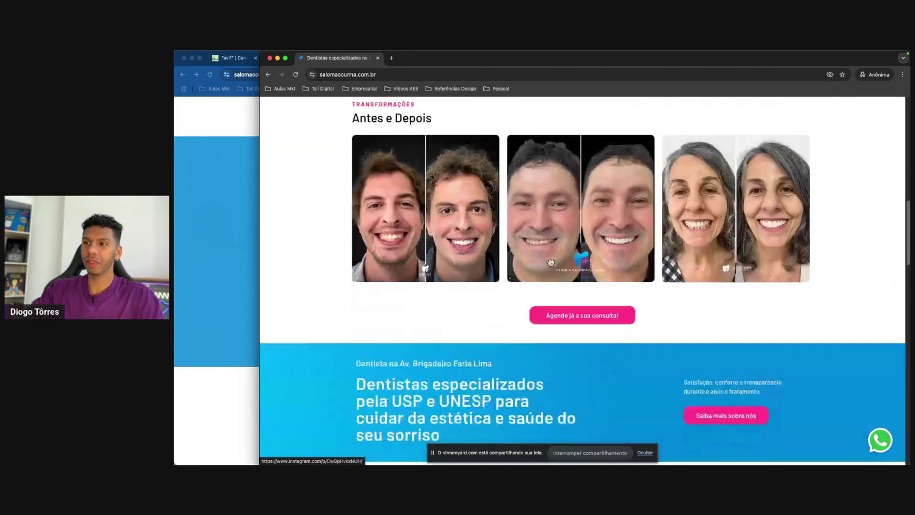
scroll(555, 272, "up", 13)
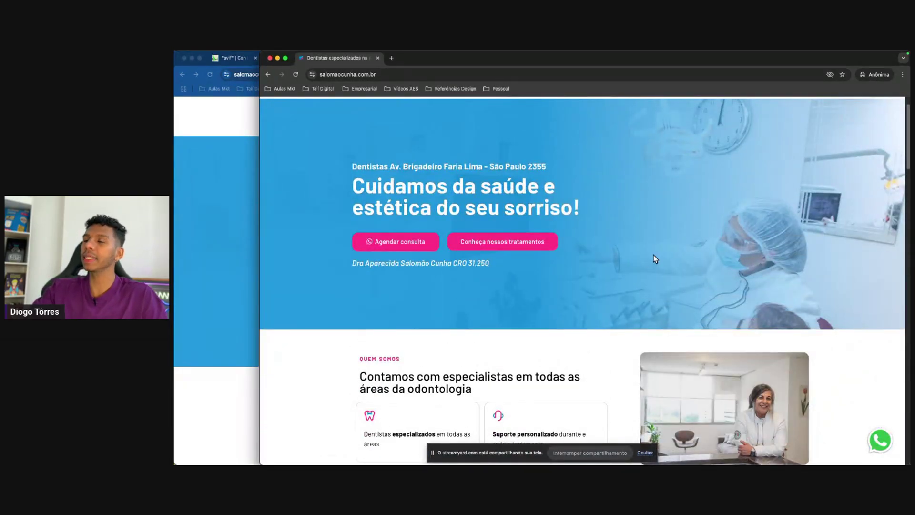
scroll(645, 260, "down", 2)
scroll(686, 286, "up", 3)
scroll(548, 351, "down", 2)
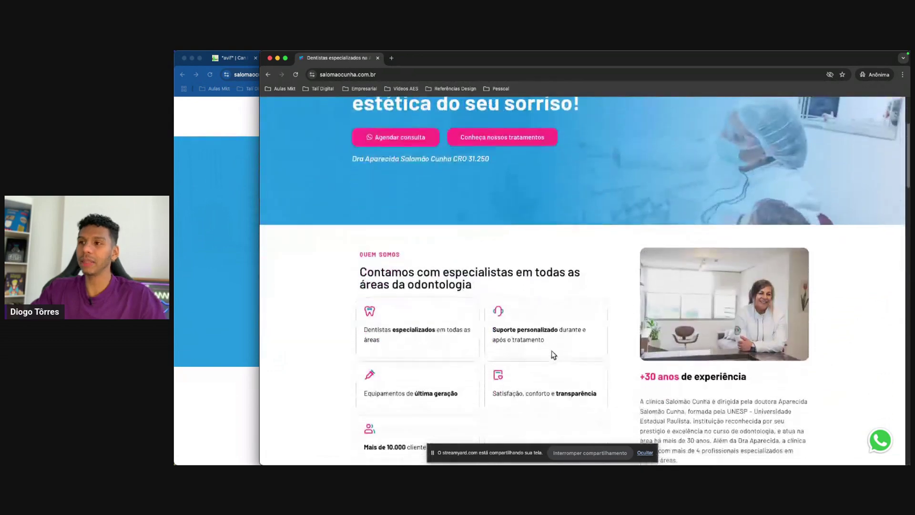
scroll(547, 350, "up", 3)
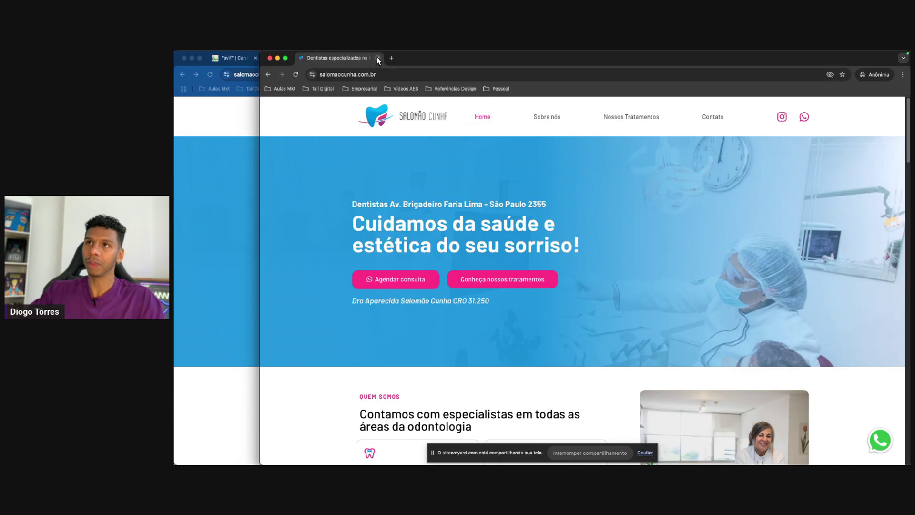
Step: Reload the clinic's home page in the incognito window and check how its upper section loads
left_click(425, 74)
left_click(544, 142)
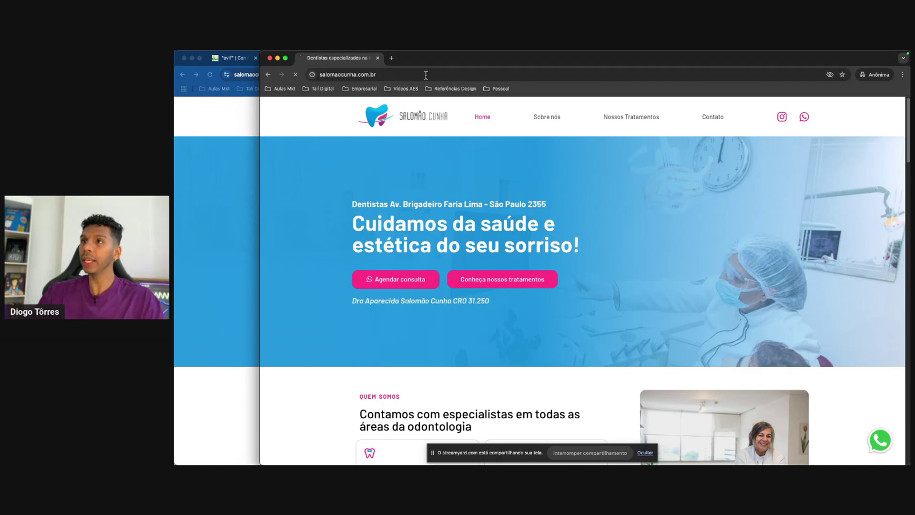
scroll(573, 159, "down", 2)
scroll(574, 159, "up", 2)
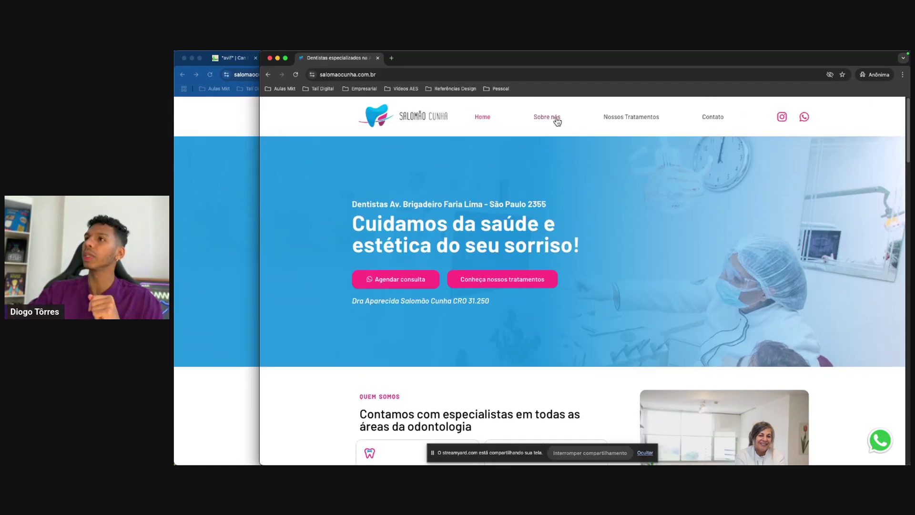
Step: View the photos on the Sobre nós page and return to the Home page to check its loading
left_click(556, 120)
scroll(526, 167, "down", 4)
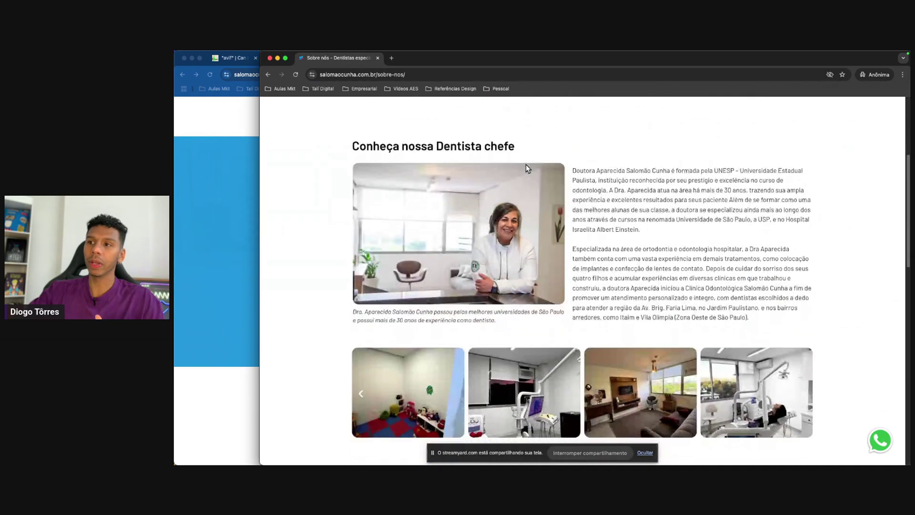
scroll(526, 167, "up", 4)
left_click(485, 120)
scroll(496, 174, "down", 2)
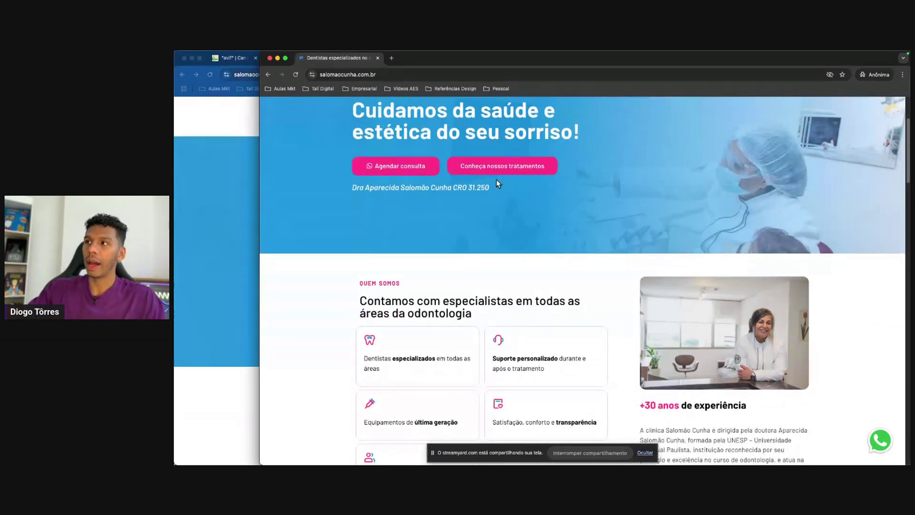
scroll(492, 177, "up", 2)
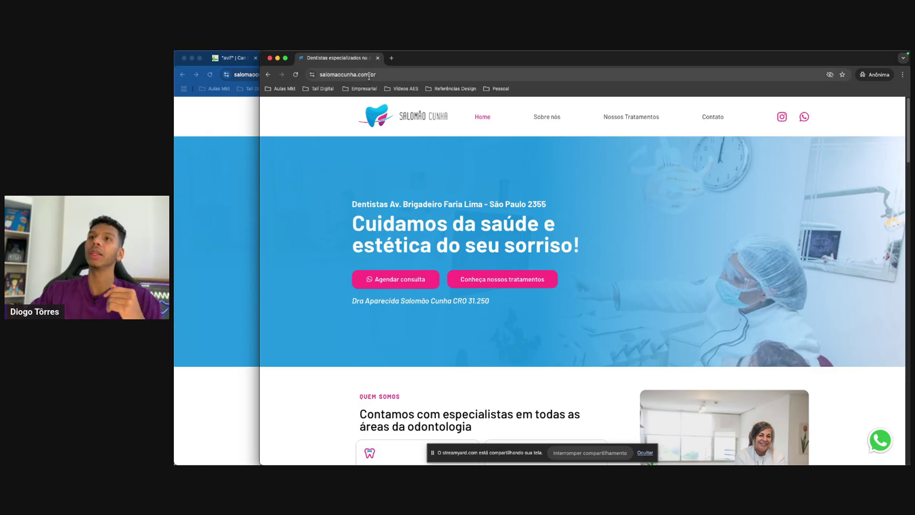
left_click(344, 73)
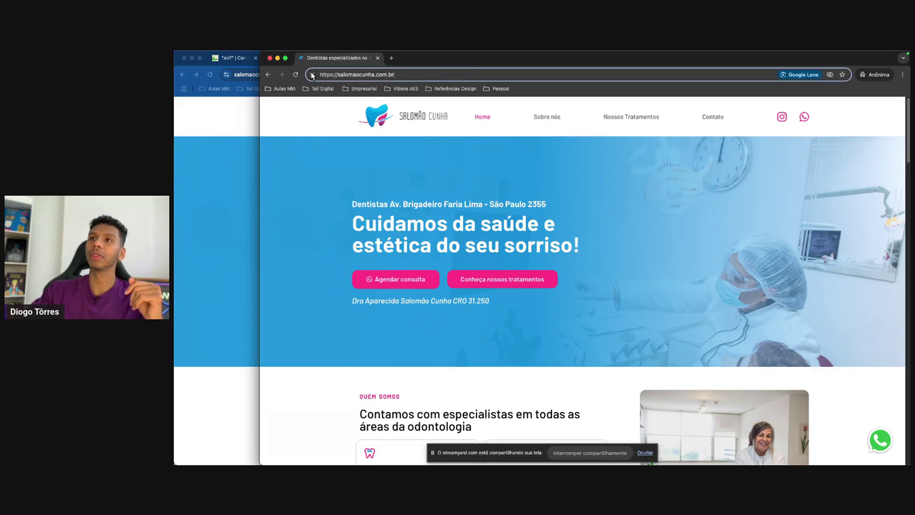
left_click_drag(360, 75, 470, 76)
left_click(462, 76)
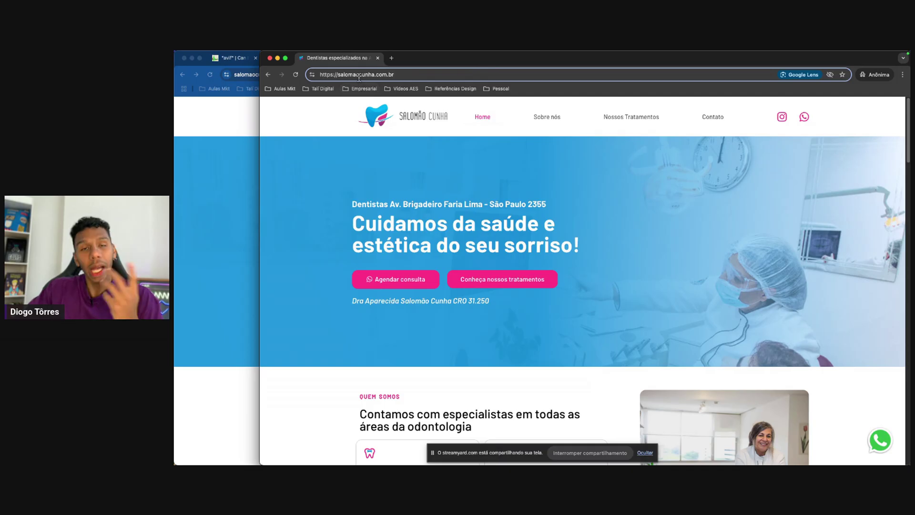
mouse_move(360, 74)
left_mouse_down()
mouse_move(431, 77)
mouse_move(375, 73)
left_mouse_up()
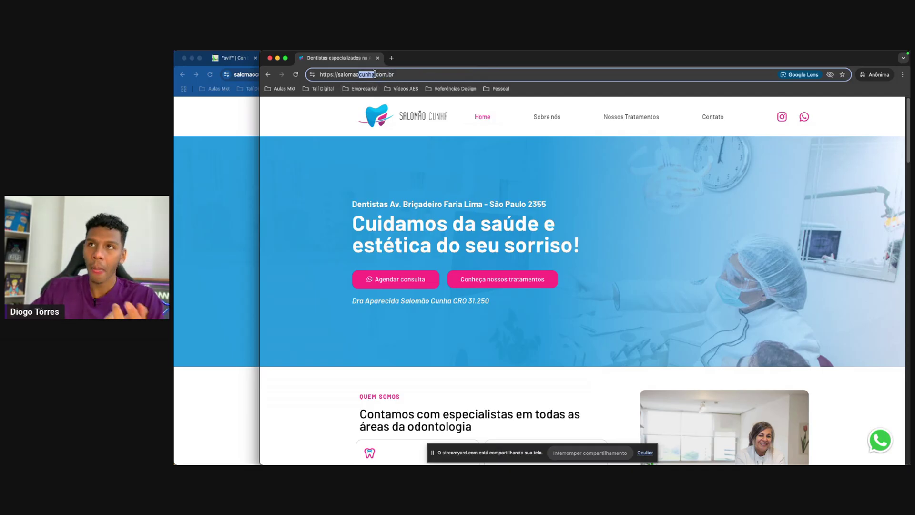
left_click(389, 75)
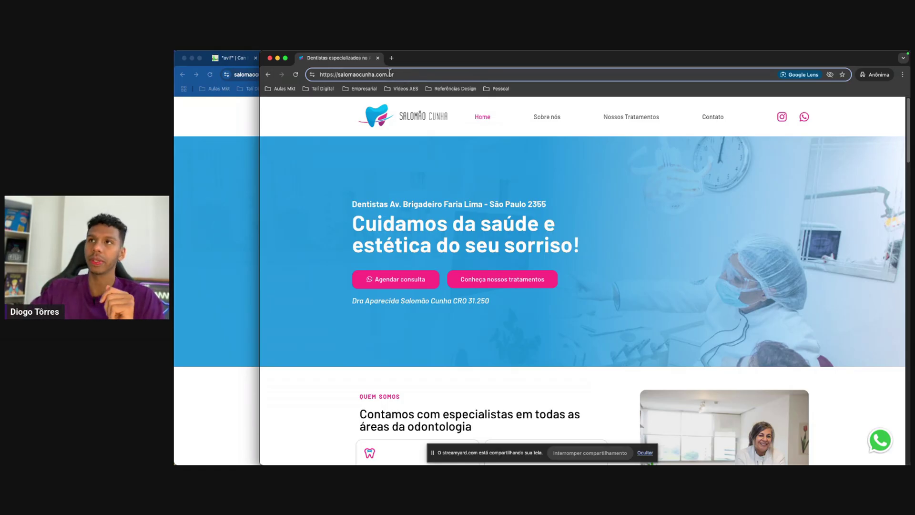
Step: Close the incognito window and the clinic site's tab to return to its PageSpeed Insights report
left_click(377, 58)
scroll(550, 218, "down", 2)
scroll(551, 218, "down", 3)
scroll(548, 218, "up", 4)
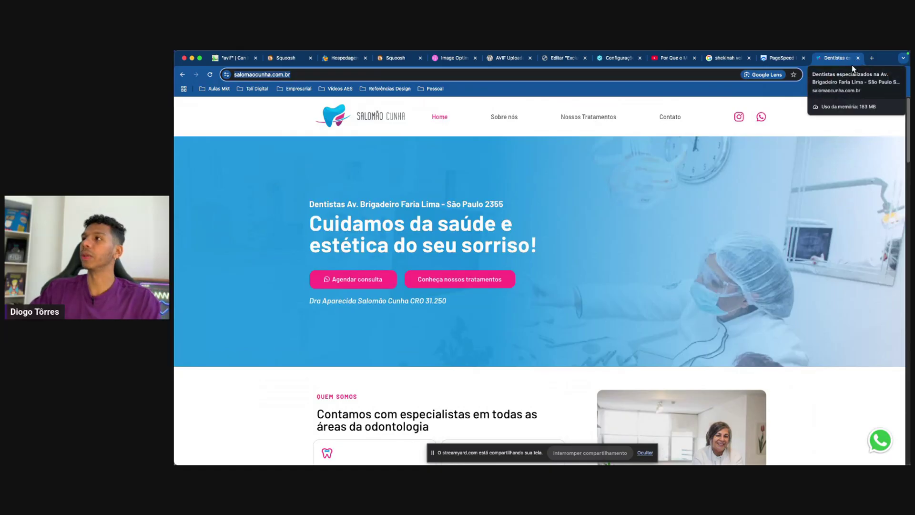
key("super+ctrl+f")
key("ctrl+alt+Return")
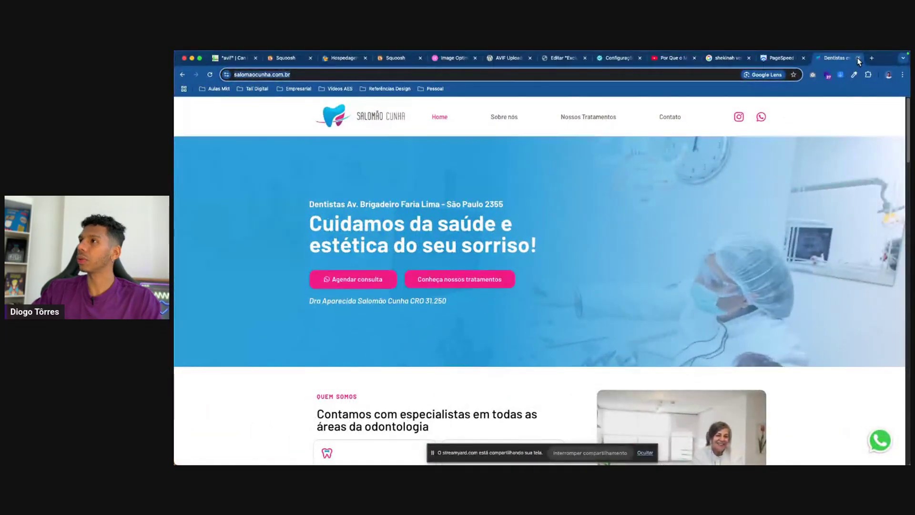
key("super+w")
Step: Compare the clinic site's performance scores between the Mobile and Desktop reports
scroll(462, 257, "up", 5)
scroll(551, 196, "down", 6)
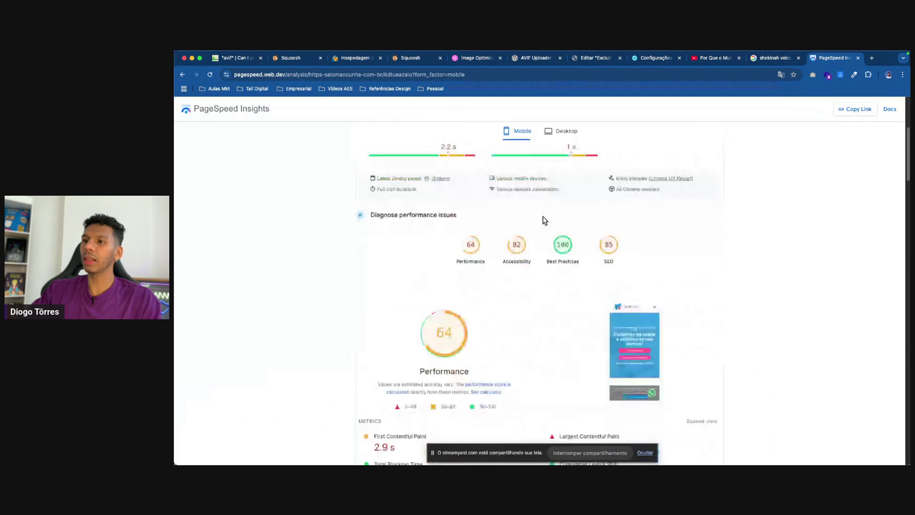
scroll(441, 224, "up", 2)
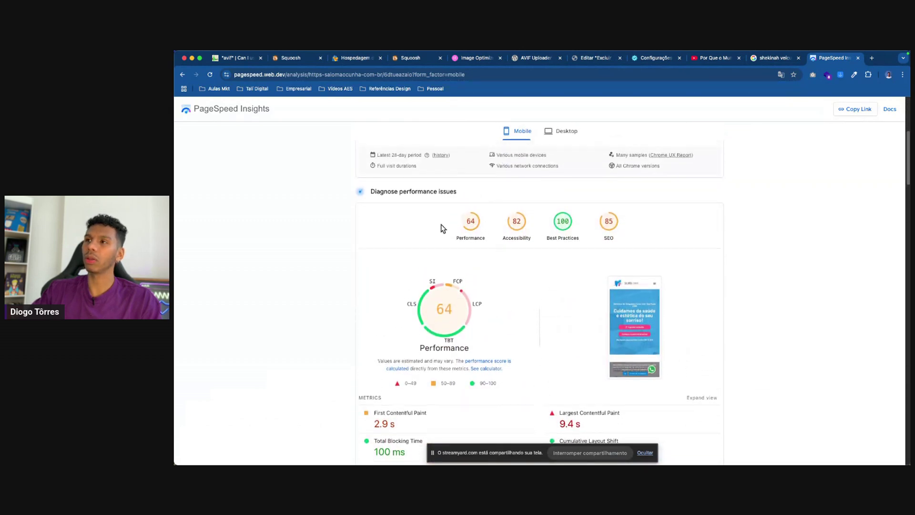
left_click(564, 133)
scroll(573, 281, "up", 3)
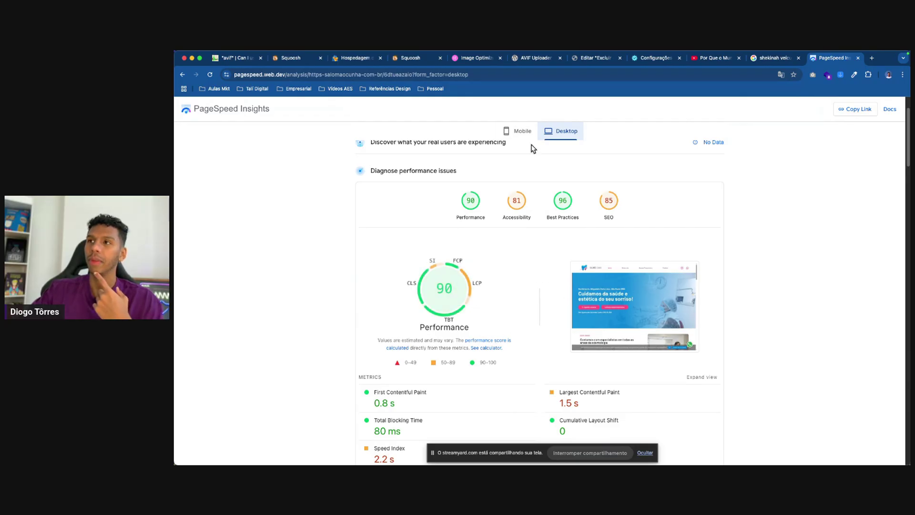
left_click(522, 132)
scroll(534, 308, "down", 1)
scroll(526, 294, "down", 3)
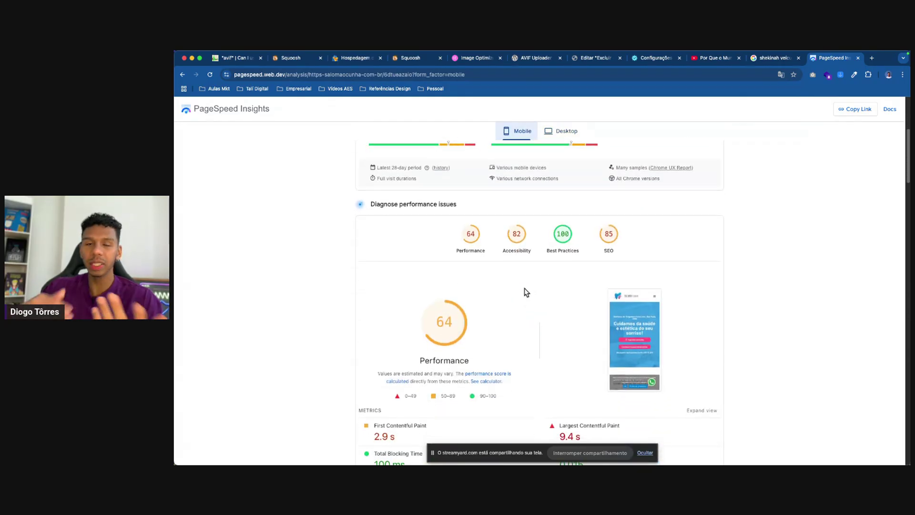
Step: Examine the mobile report's metrics, such as First Contentful Paint, and its diagnostics and accessibility audits
scroll(489, 336, "down", 4)
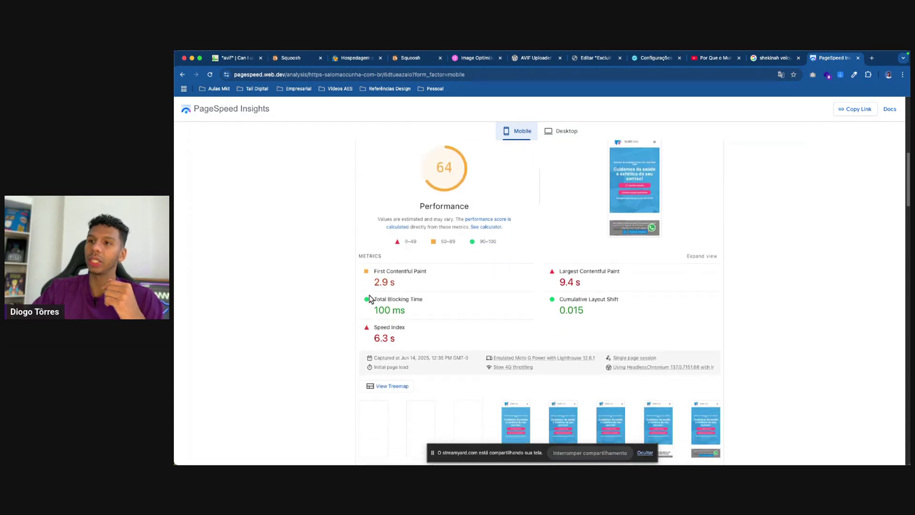
left_click_drag(373, 280, 427, 285)
scroll(481, 306, "down", 15)
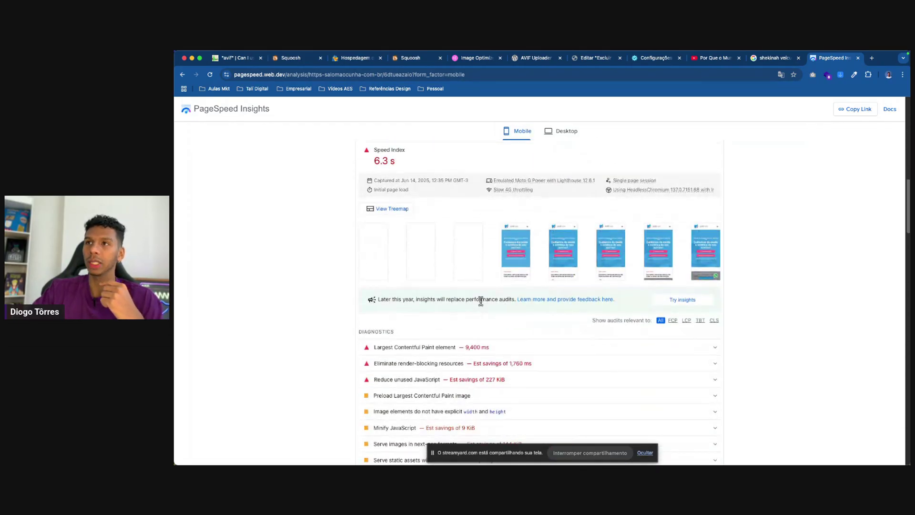
scroll(496, 303, "down", 6)
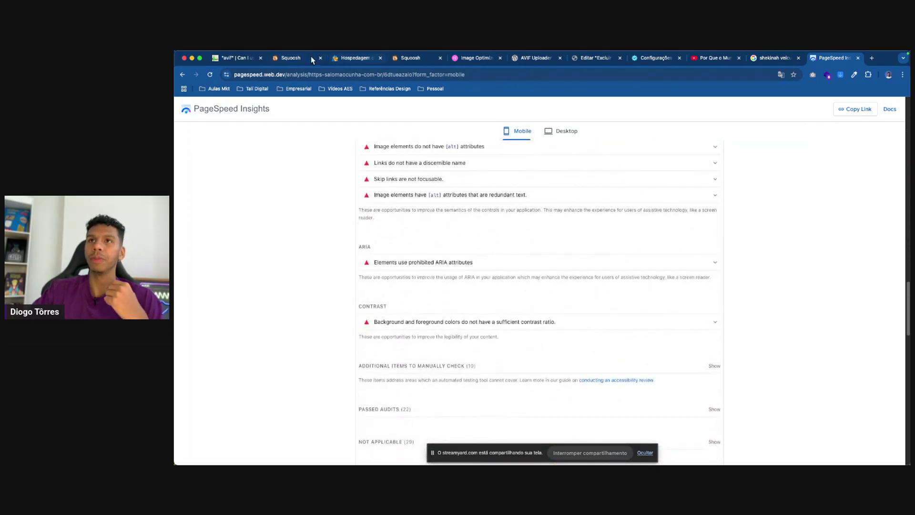
left_click(283, 76)
scroll(468, 265, "up", 20)
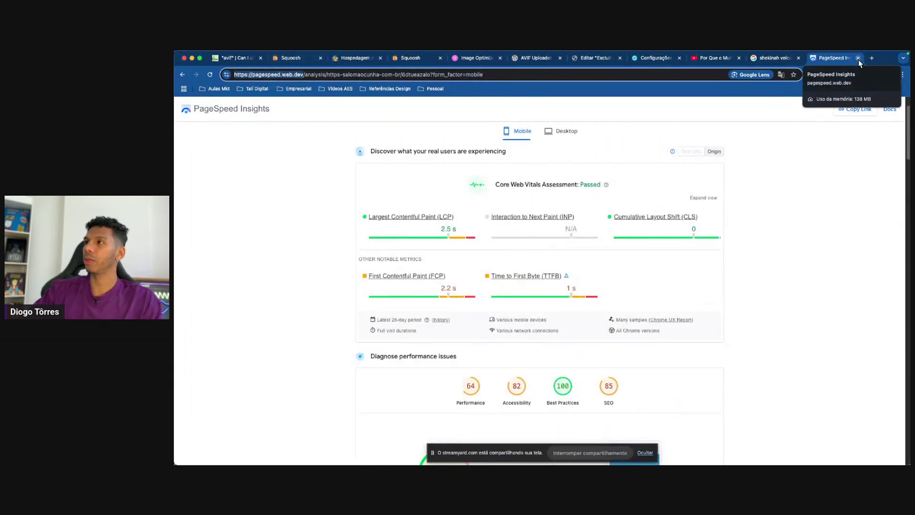
Step: Close the shekinah search tab and switch to the AVIF notes in the text editor
left_click(798, 58)
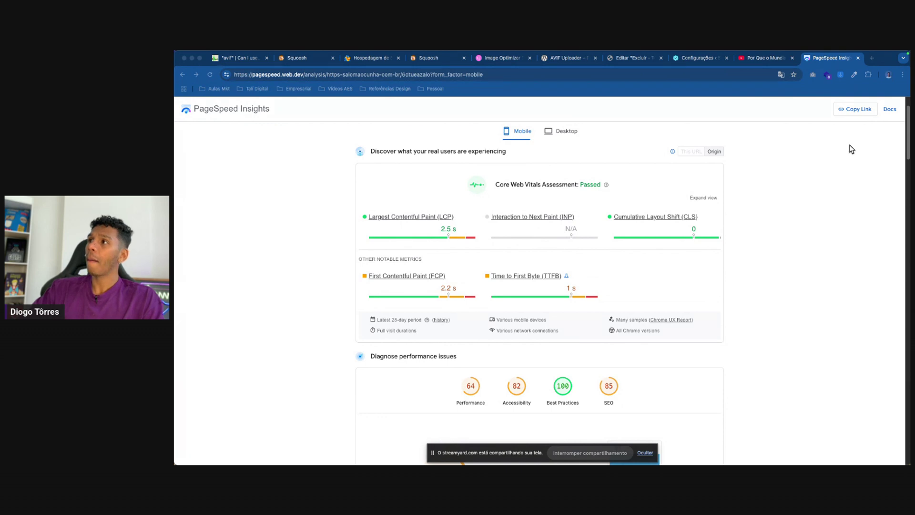
scroll(543, 288, "up", 1)
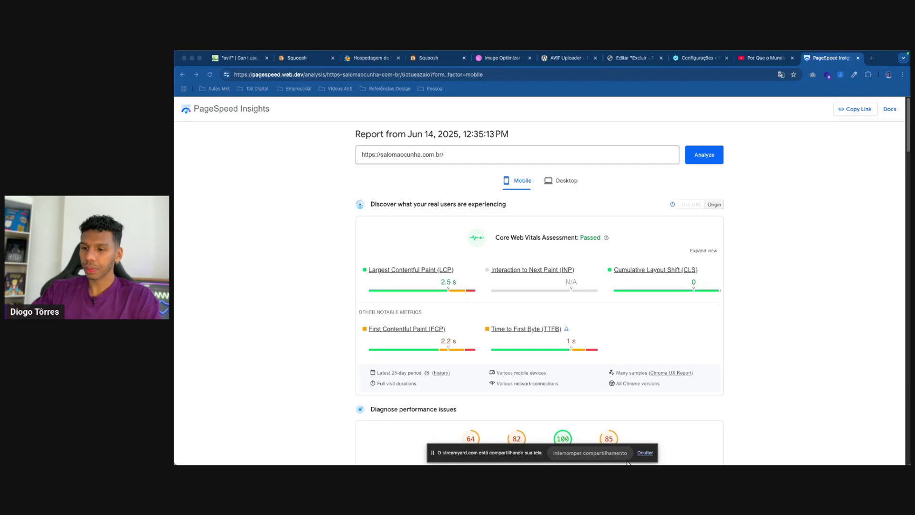
key("ctrl+Up")
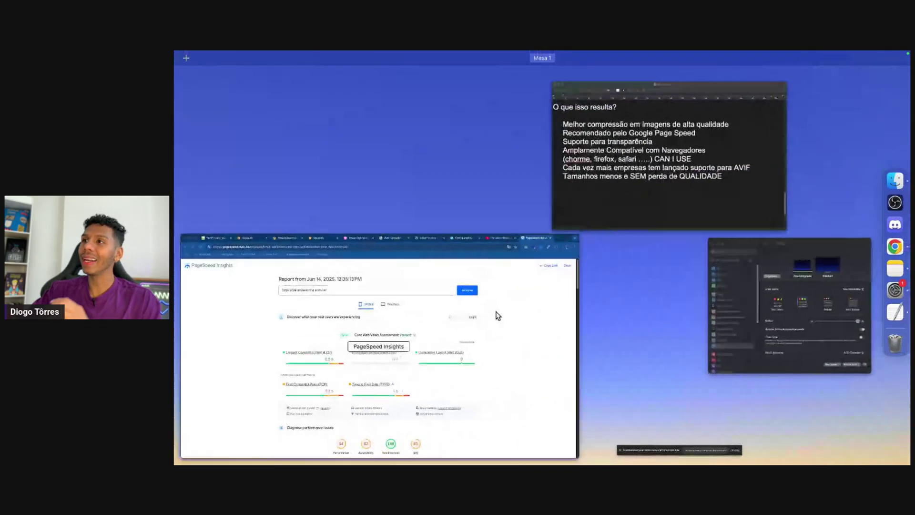
left_click(589, 219)
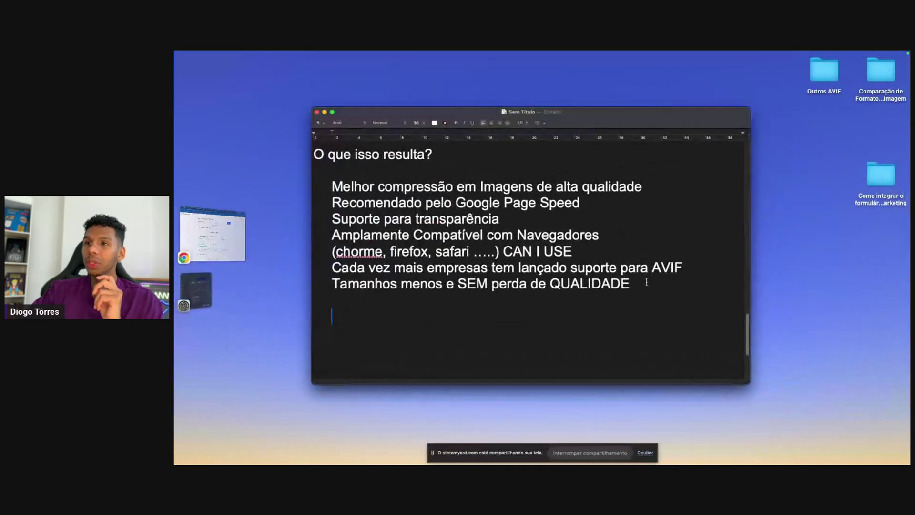
Step: Leave several blank lines below the AVIF benefits list and write "Imagens muito pesadas"
key("Return")
key("Return")
key("BackSpace")
key("Return")
key("Return")
key("Return")
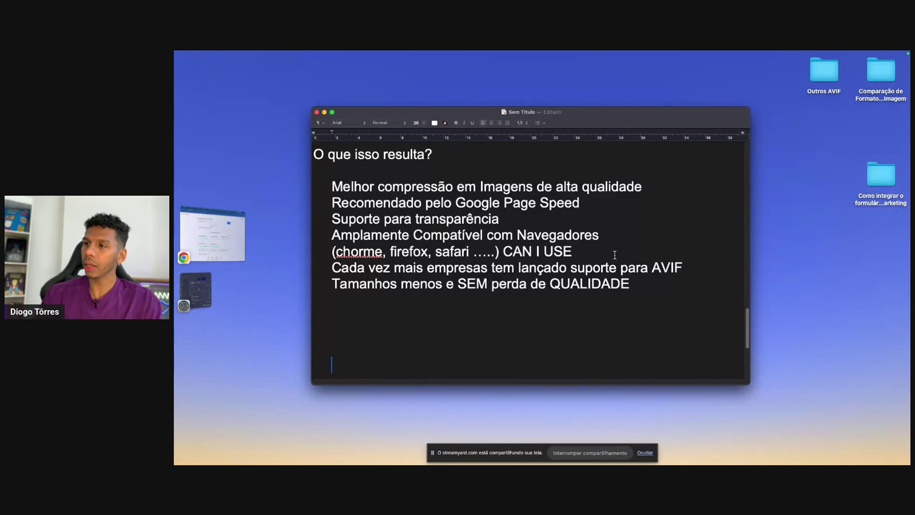
scroll(483, 366, "down", 5)
scroll(482, 366, "up", 4)
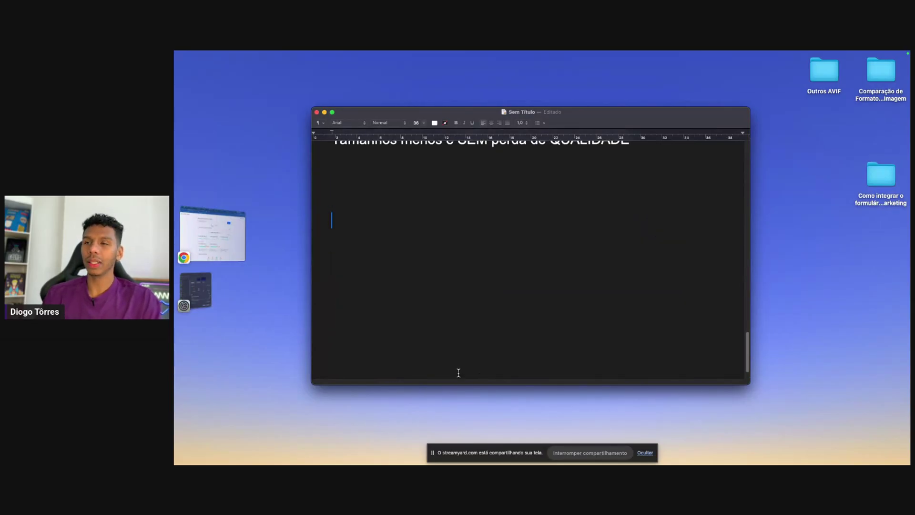
type("Ti h")
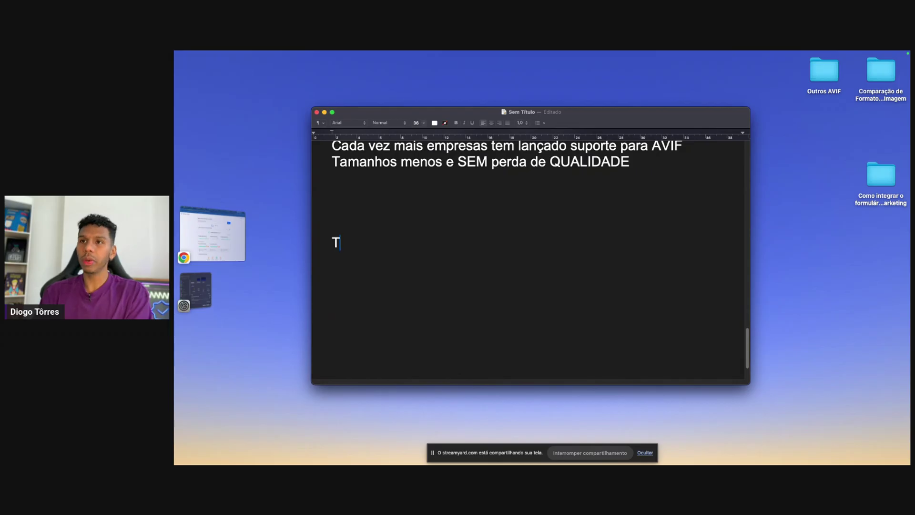
key("BackSpace")
key("BackSpace")
key("BackSpace")
type("Imagens ")
type("mult")
key("BackSpace")
key("BackSpace")
type("ito pesadas")
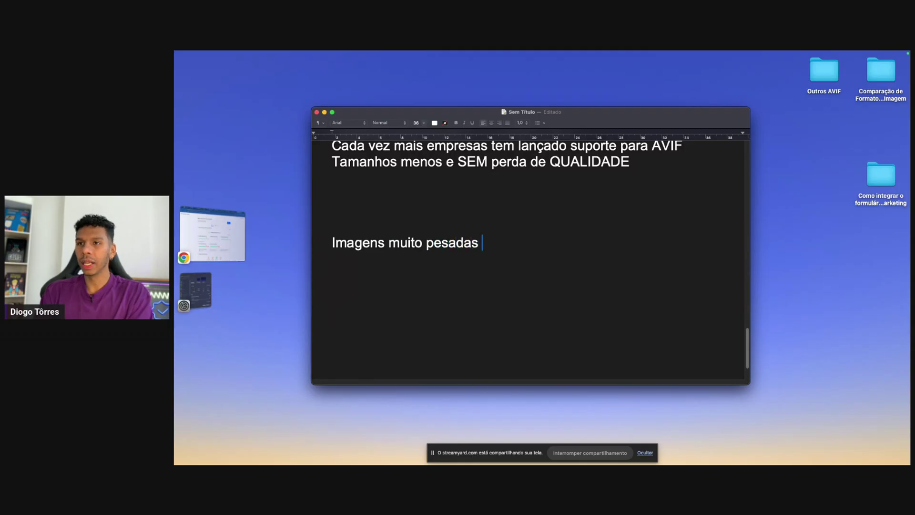
Step: Add the line "Plugins mal otimizados" below "Imagens muito pesadas"
key("Return")
type("Tinhga")
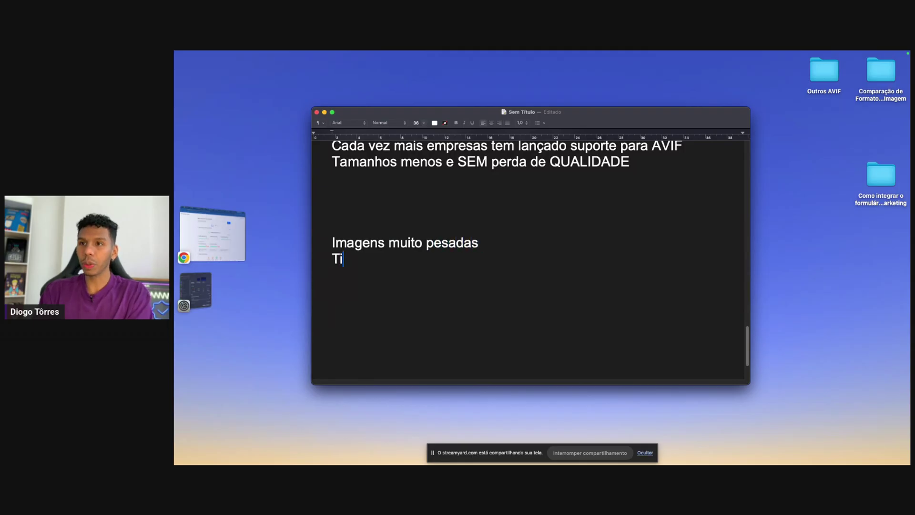
key("BackSpace")
key("BackSpace")
key("BackSpace")
key("BackSpace")
key("BackSpace")
key("BackSpace")
type("Plguin")
key("BackSpace")
key("BackSpace")
key("BackSpace")
key("BackSpace")
type("ugins mal otri")
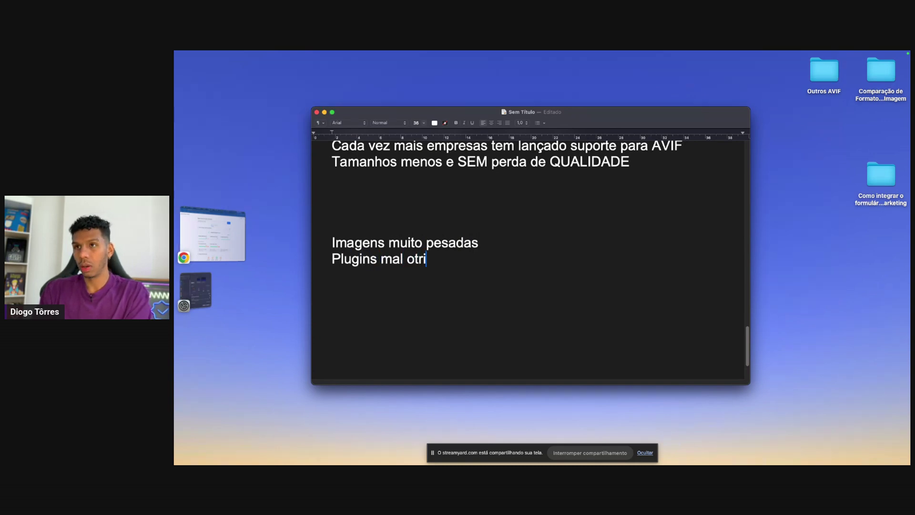
key("BackSpace")
key("BackSpace")
type("imizados")
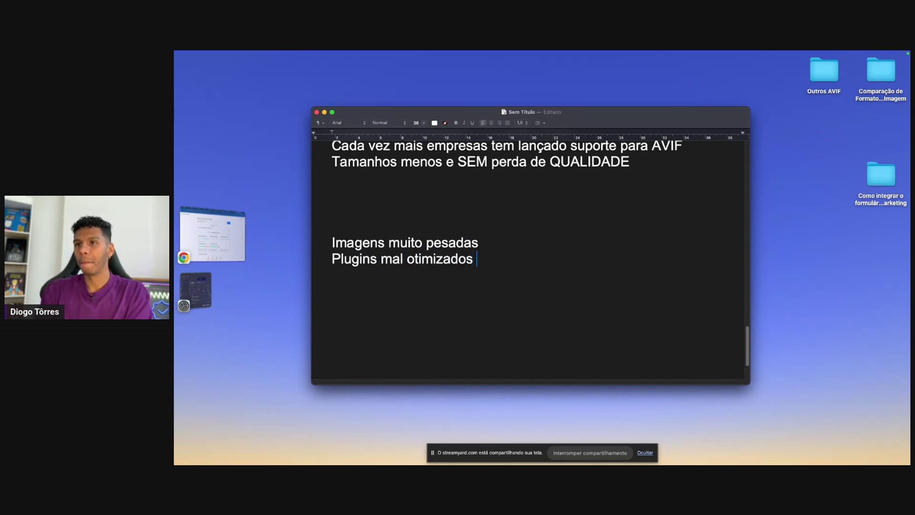
key("Return")
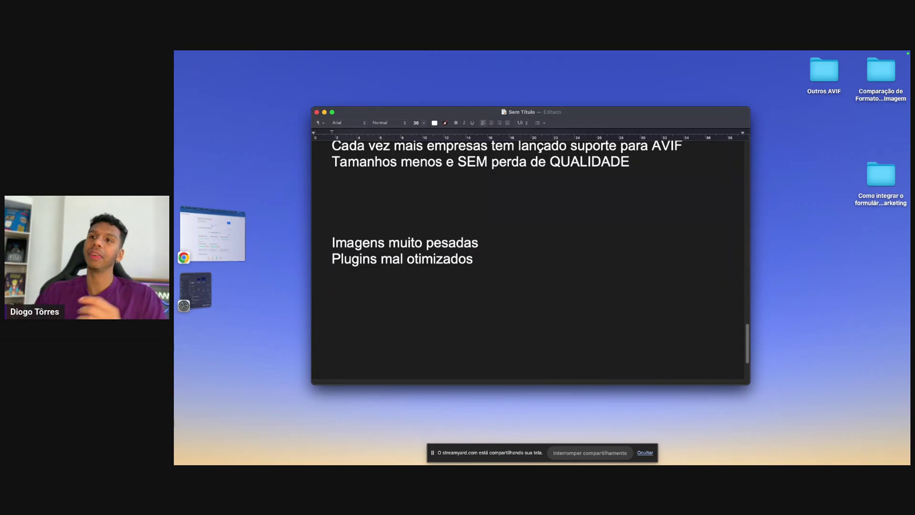
Step: Add the line "Hospedagem Qualidade" below the two slow-site causes, separated by a blank line
left_click_drag(362, 226, 531, 275)
left_click(502, 259)
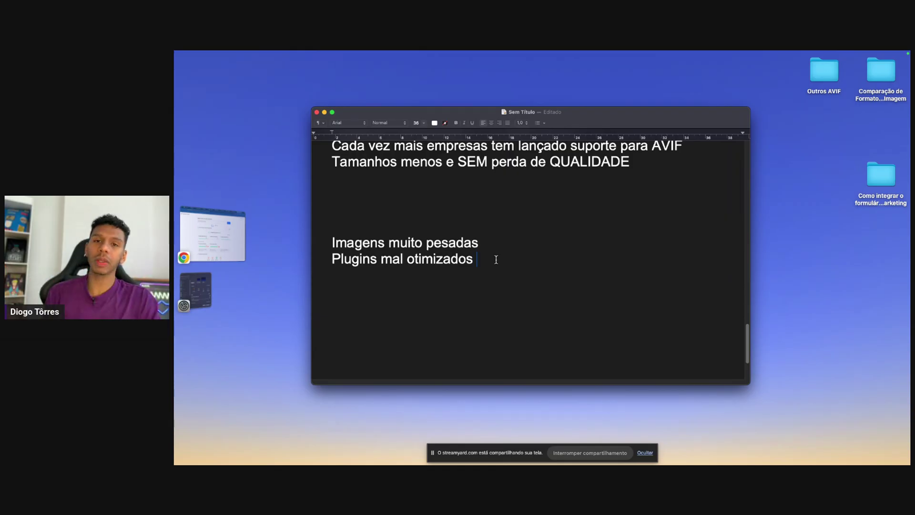
key("Return")
key("Return")
type("HO")
key("BackSpace")
type("ospedagem")
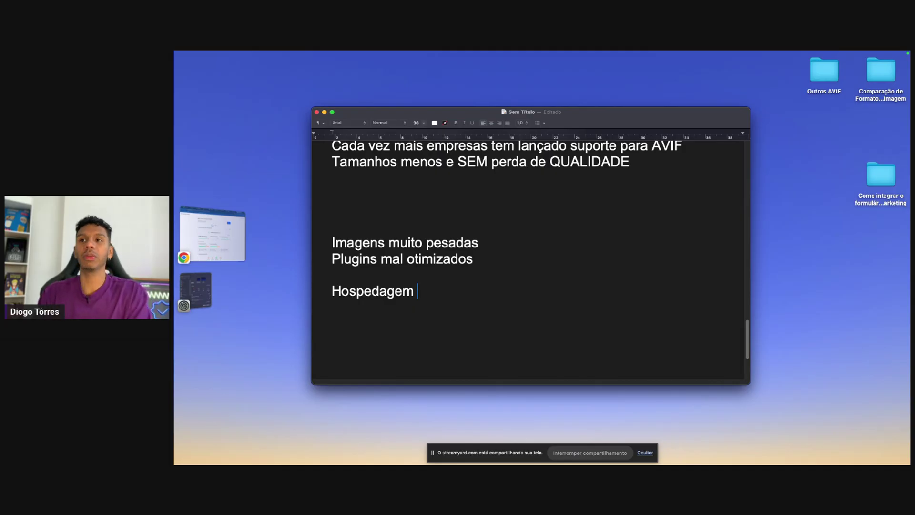
type(" Qualidade")
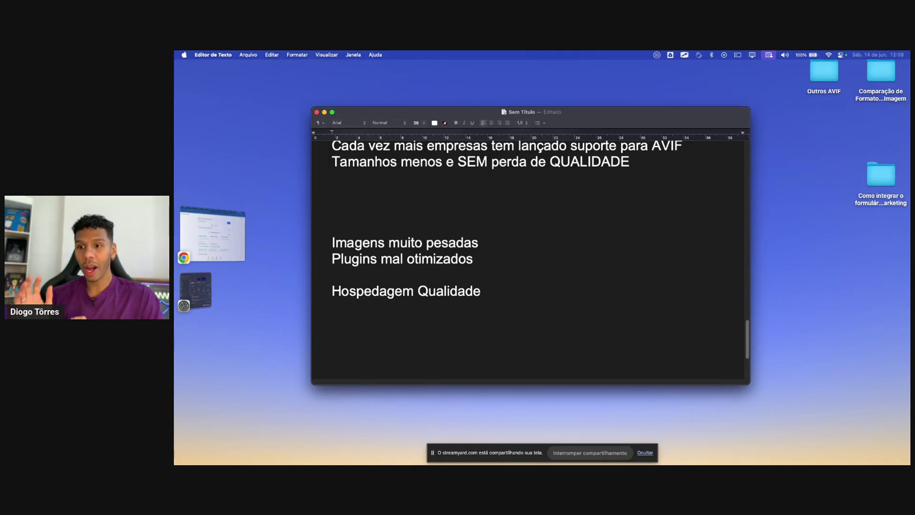
Step: Switch back to Chrome and open HostGator's hosting page recommended by aEscola de Sites in a new tab
left_click(204, 215)
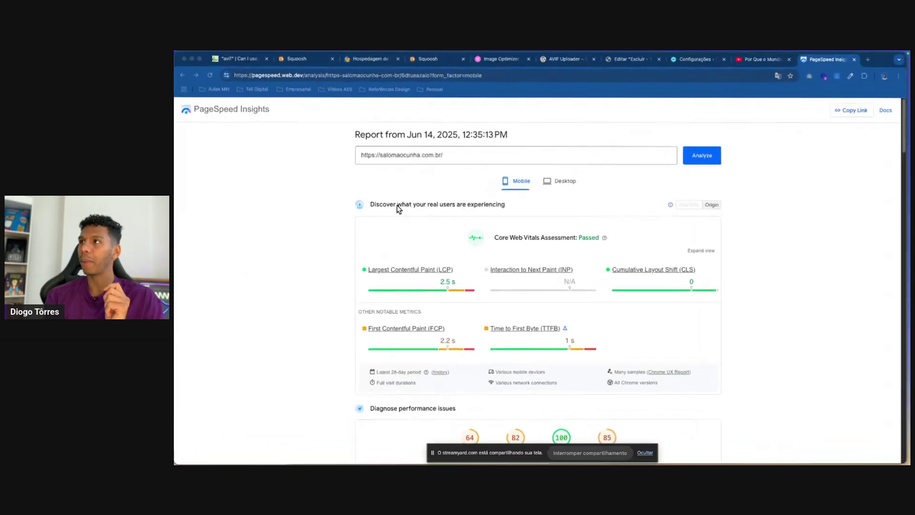
key("ctrl+Up")
left_click(506, 340)
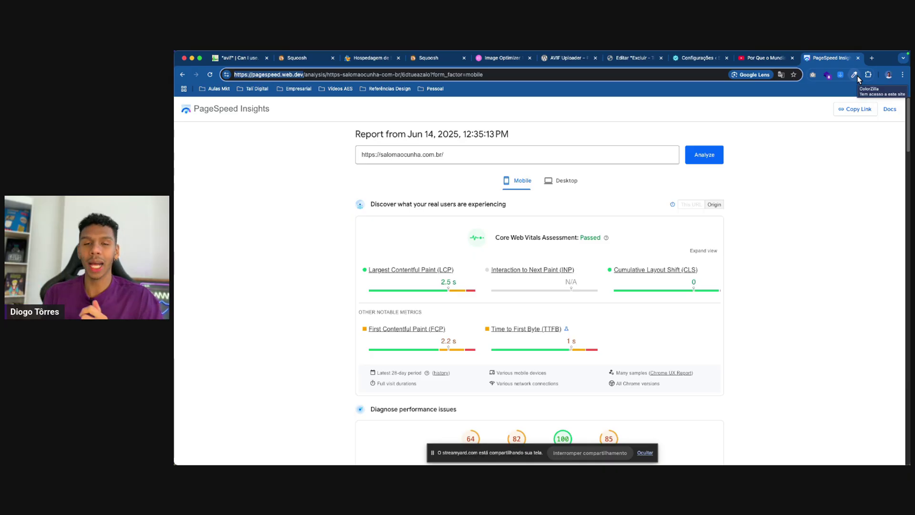
key("super+t")
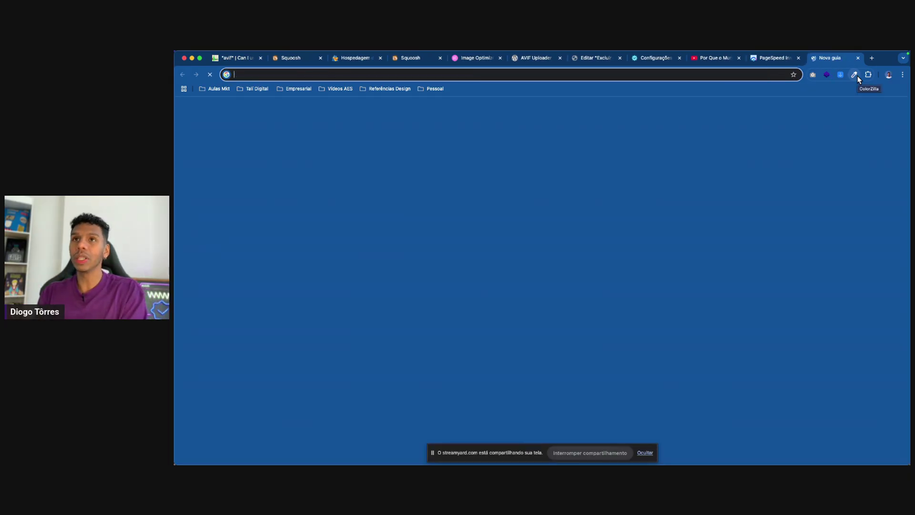
type("aes")
key("Return")
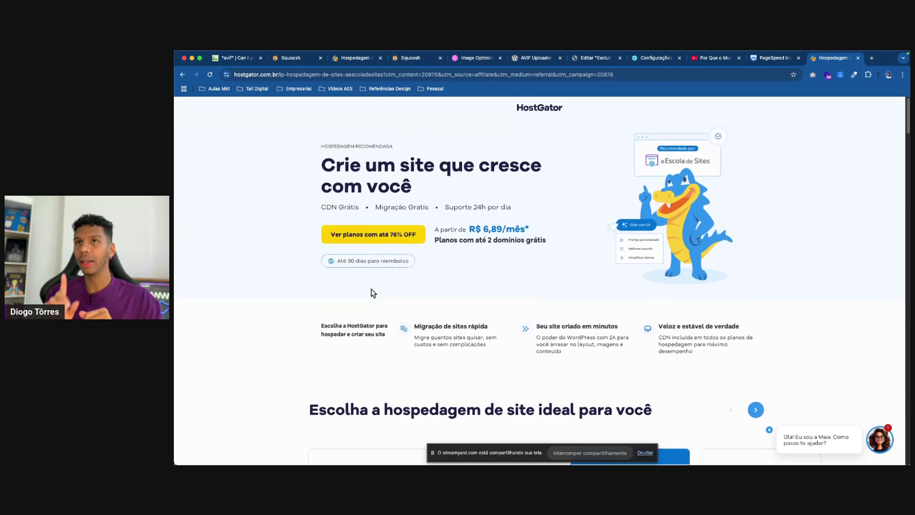
Step: Review the page address and the Start, P, M and Turbo hosting plans with their prices and features
left_click(251, 75)
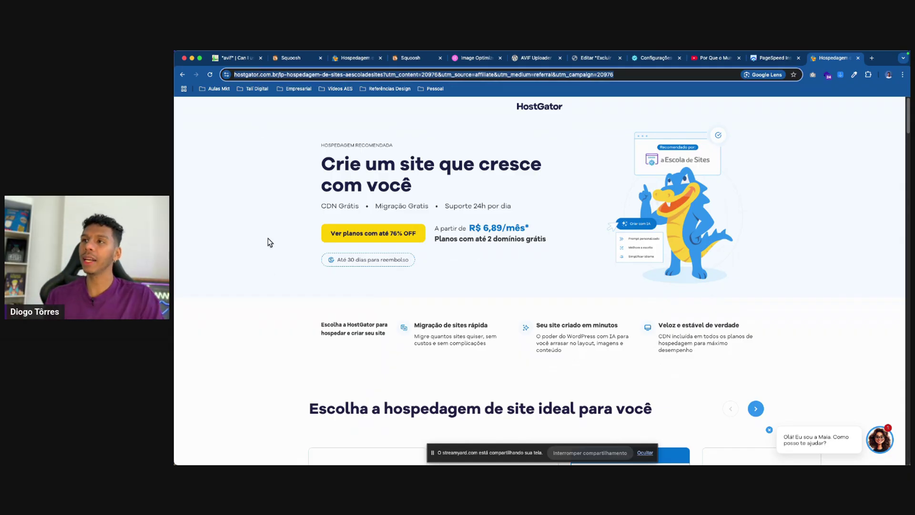
scroll(268, 233, "down", 5)
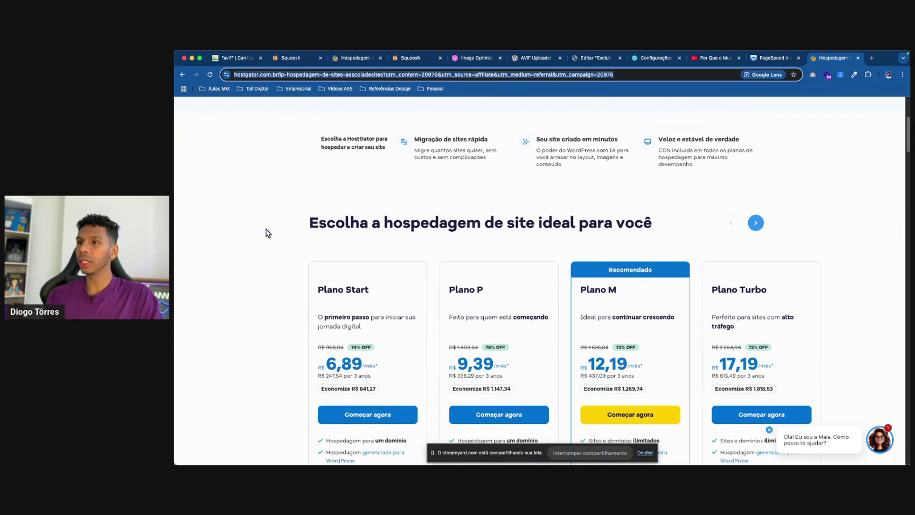
scroll(400, 282, "down", 2)
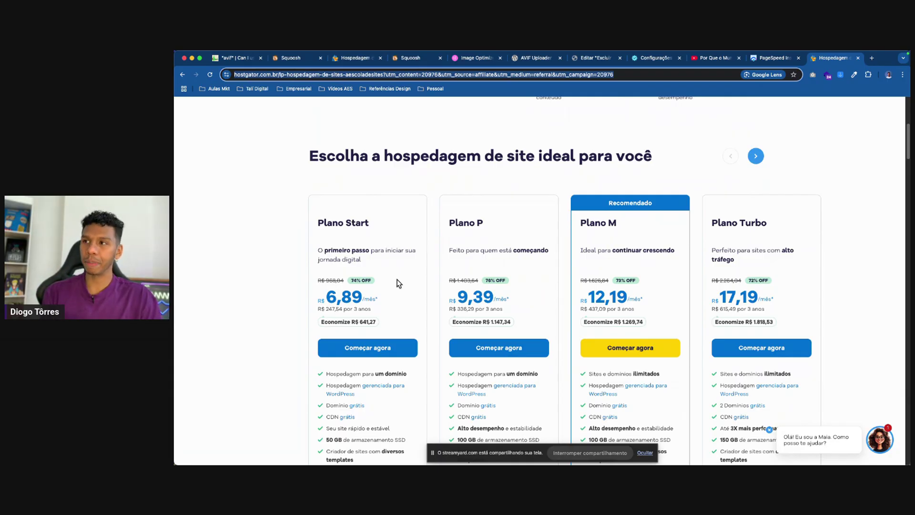
scroll(399, 283, "down", 1)
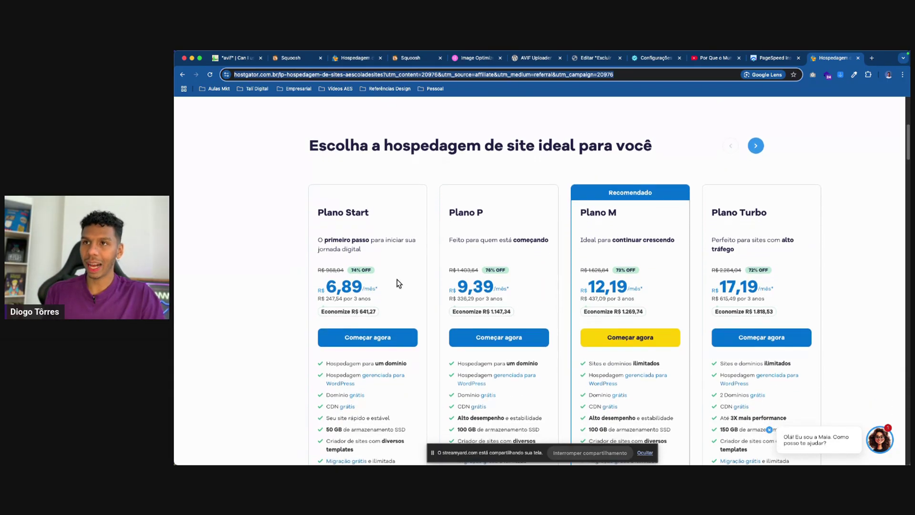
left_click(317, 208)
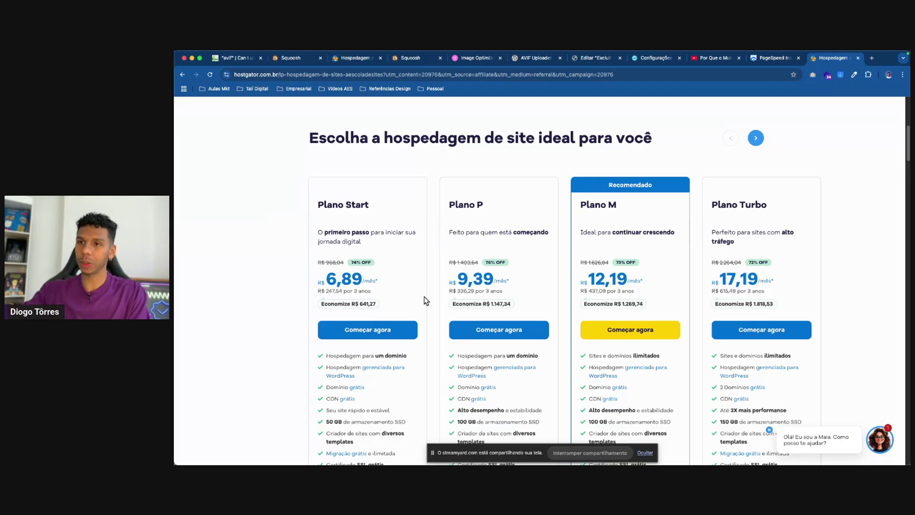
Step: Underline the single-domain hosting feature in Plano Start and the free domain feature in all four plans with the screen annotation pen
key("super+shift+a")
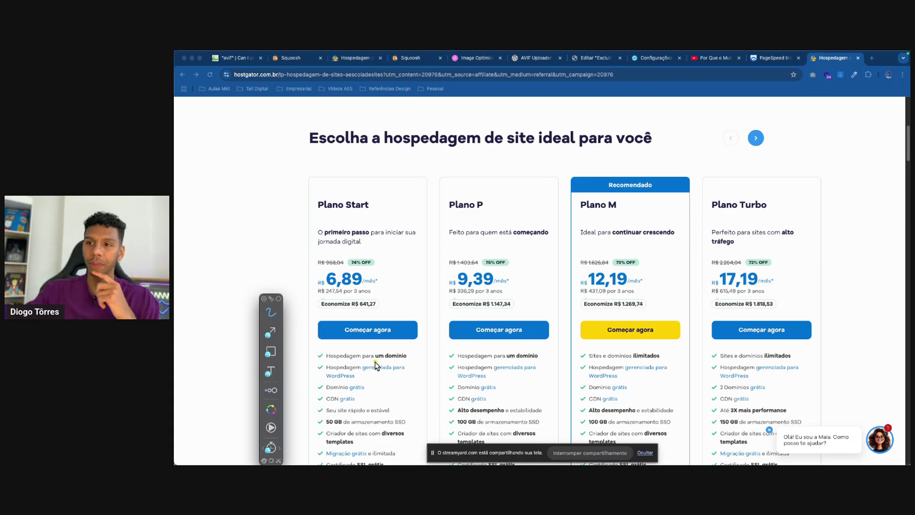
left_click_drag(374, 359, 418, 361)
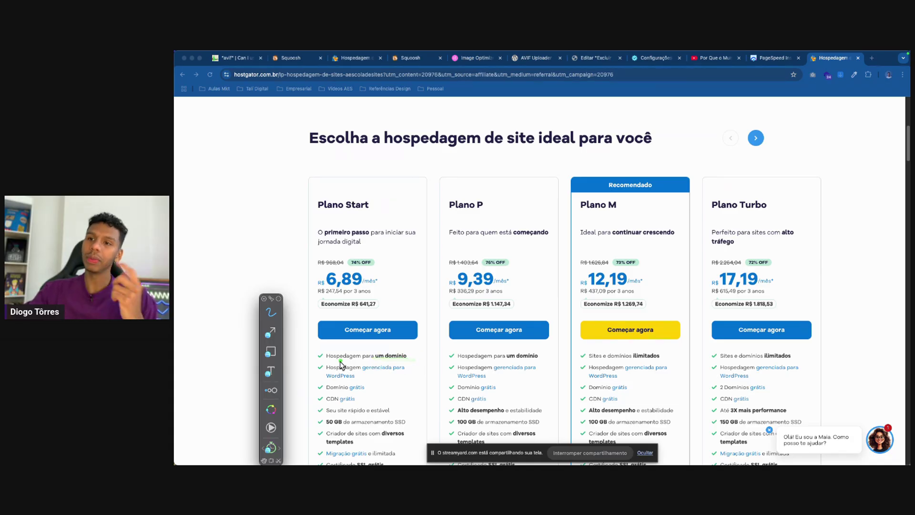
left_click_drag(323, 362, 360, 365)
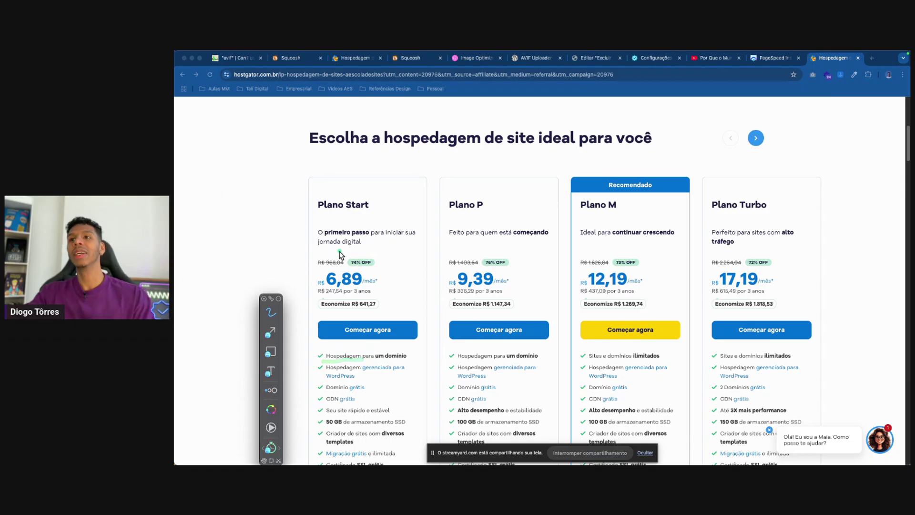
left_click_drag(326, 389, 360, 395)
left_click_drag(453, 392, 483, 391)
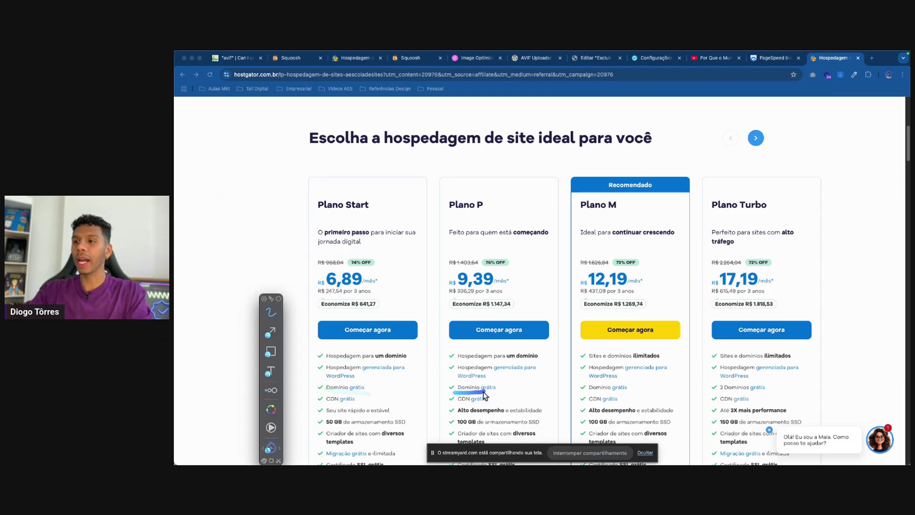
left_click_drag(591, 392, 638, 392)
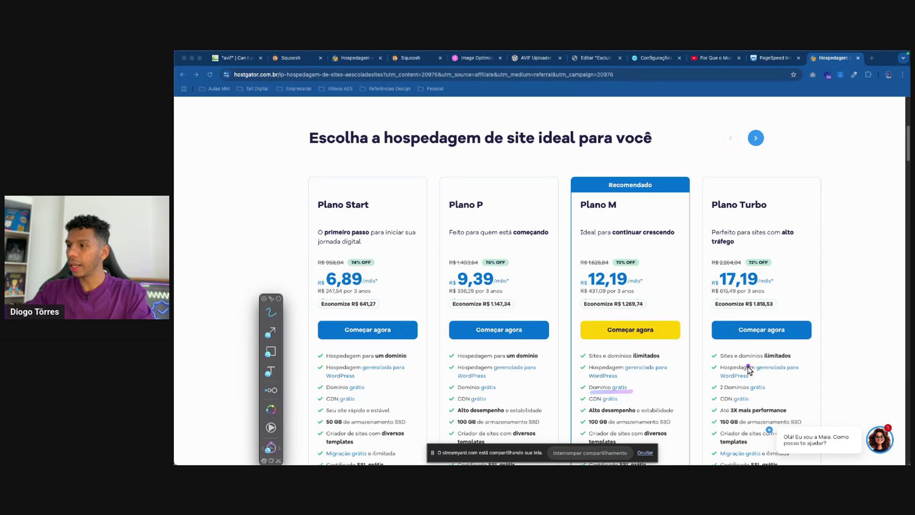
left_click_drag(719, 392, 776, 393)
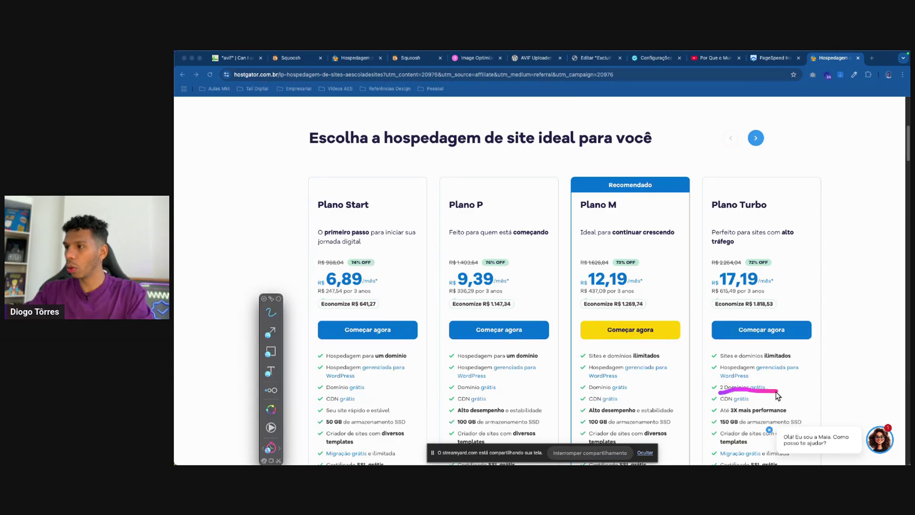
key("Escape")
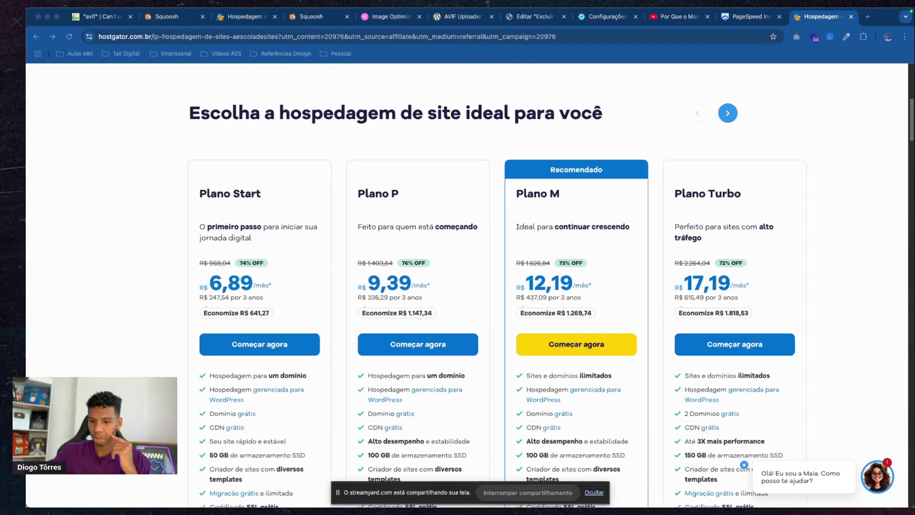
Step: Mark the description under each plan name, from Plano Start through Plano P and Plano M to Plano Turbo, with the annotation pen
scroll(208, 396, "down", 3)
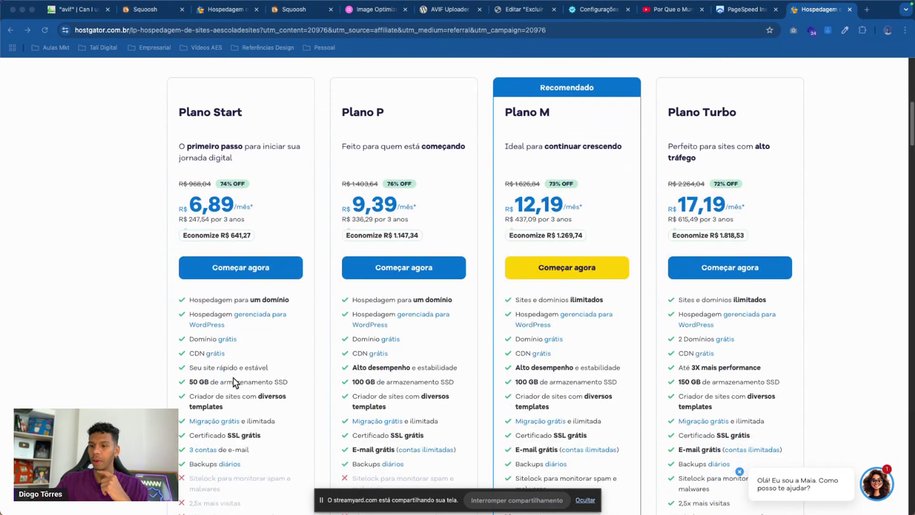
scroll(320, 306, "up", 3)
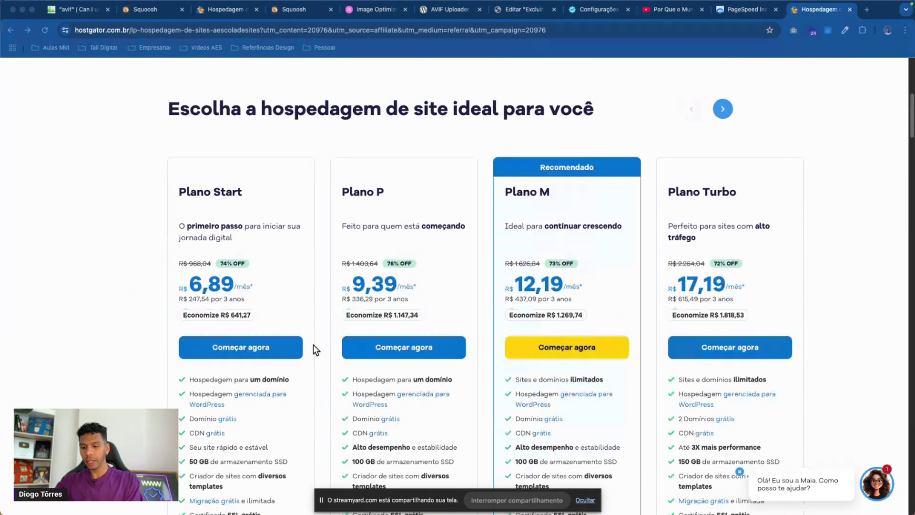
key("super+shift+a")
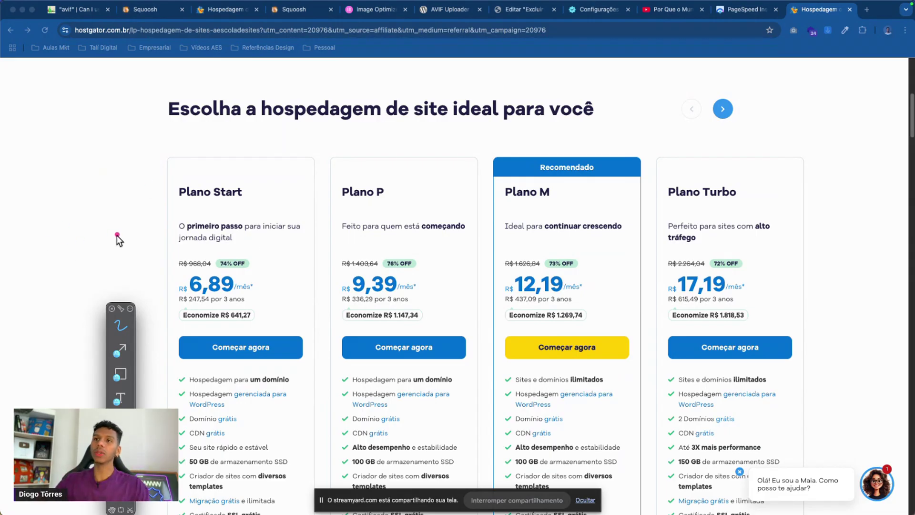
mouse_move(199, 218)
left_mouse_down()
mouse_move(158, 198)
mouse_move(280, 208)
mouse_move(177, 225)
left_mouse_up()
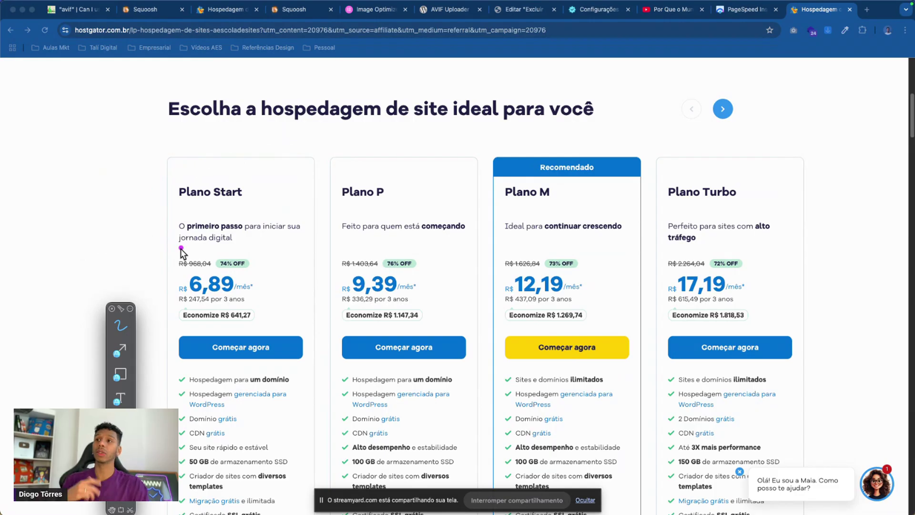
mouse_move(371, 218)
left_mouse_down()
mouse_move(317, 193)
mouse_move(398, 213)
mouse_move(335, 215)
left_mouse_up()
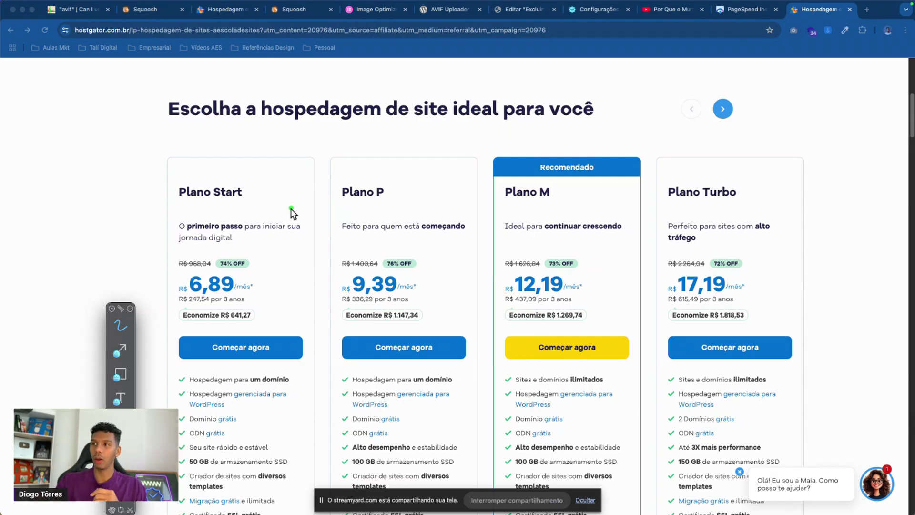
mouse_move(527, 213)
left_mouse_down()
mouse_move(505, 169)
mouse_move(490, 211)
left_mouse_up()
left_click_drag(544, 235, 631, 236)
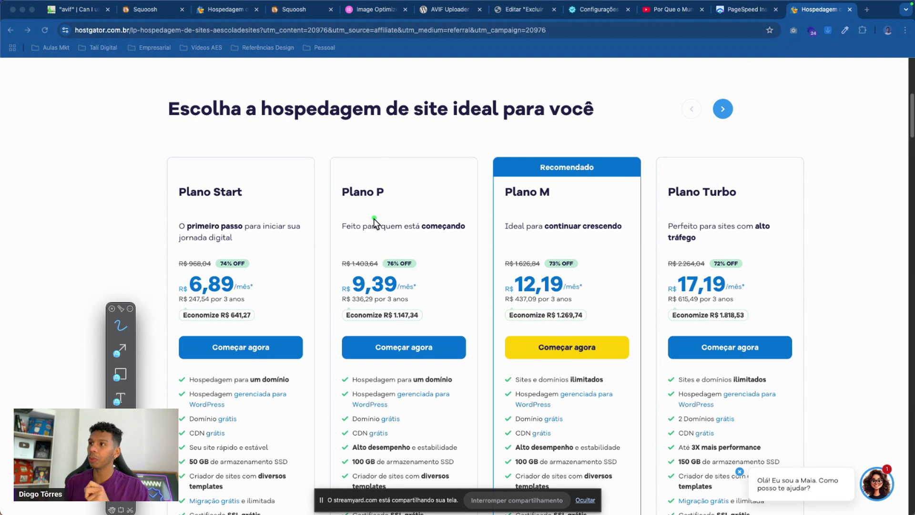
mouse_move(674, 203)
left_mouse_down()
mouse_move(756, 204)
mouse_move(777, 233)
left_mouse_up()
left_click_drag(667, 243, 696, 244)
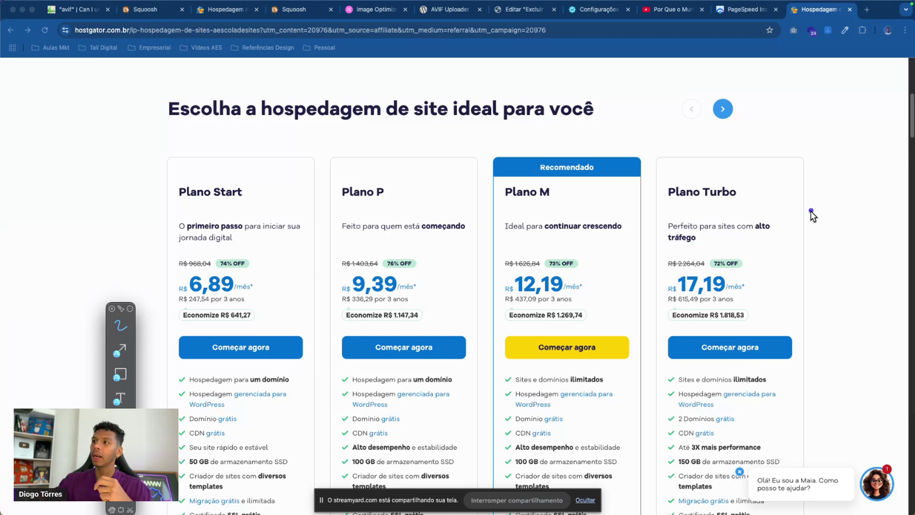
Step: Circle the headings of Plano Turbo, Plano M and Plano P with the annotation pen
left_click_drag(757, 170, 734, 193)
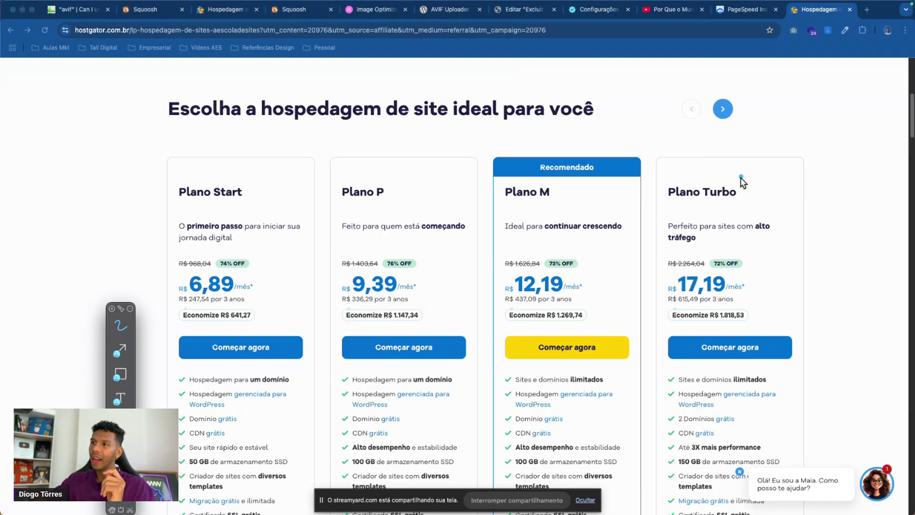
mouse_move(516, 152)
left_mouse_down()
mouse_move(494, 183)
mouse_move(457, 129)
left_mouse_up()
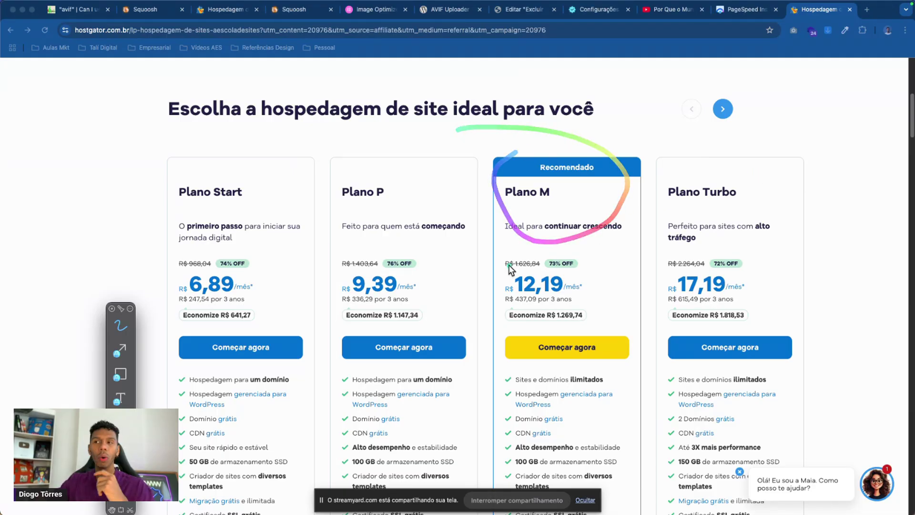
mouse_move(387, 165)
left_mouse_down()
mouse_move(344, 183)
mouse_move(323, 180)
left_mouse_up()
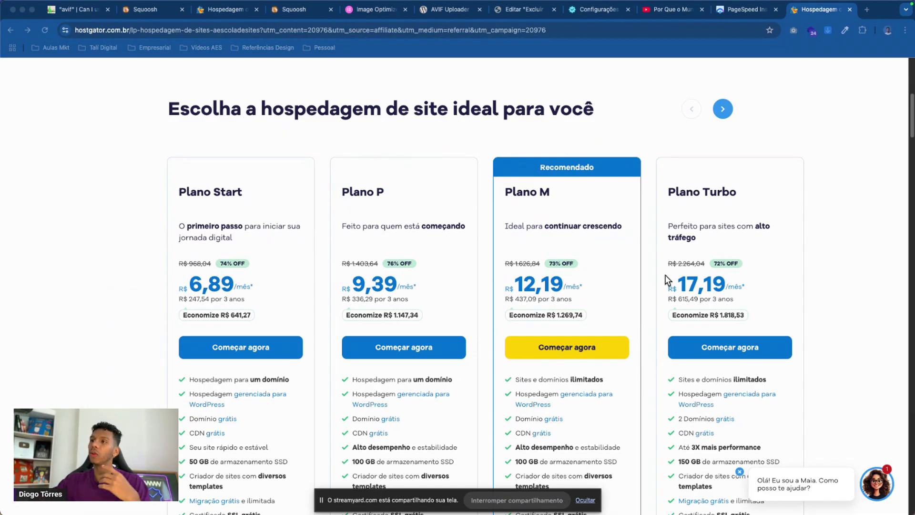
Step: Mark the free CDN feature in Plano M and underline the 50 GB SSD storage in Plano Start
scroll(646, 274, "down", 2)
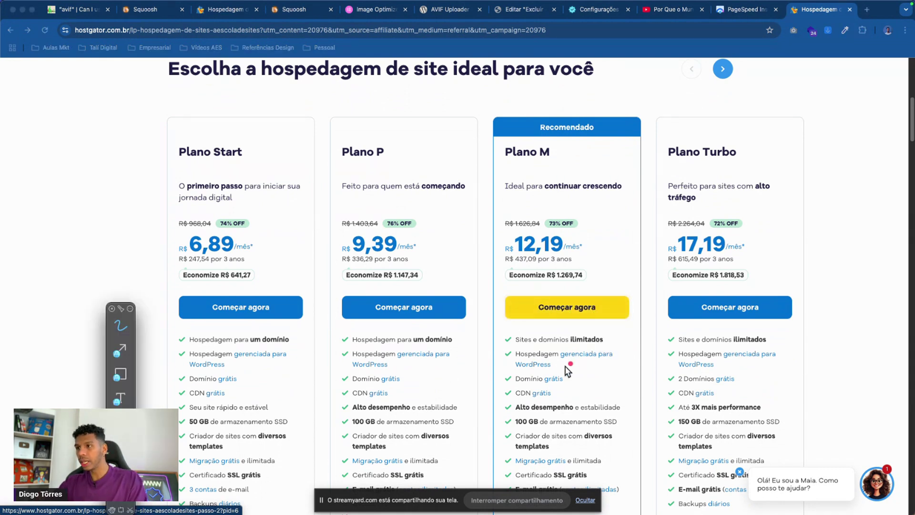
mouse_move(512, 390)
left_mouse_down()
mouse_move(498, 390)
mouse_move(532, 396)
left_mouse_up()
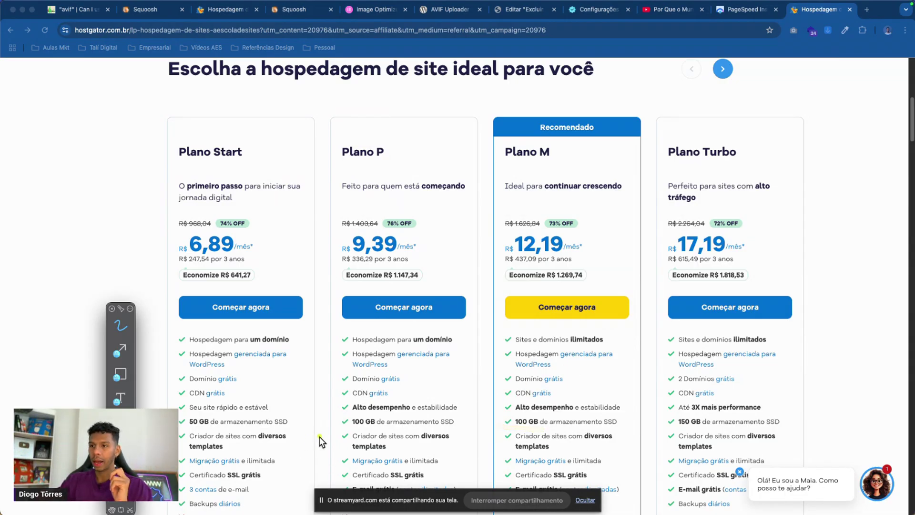
left_click_drag(186, 435, 255, 431)
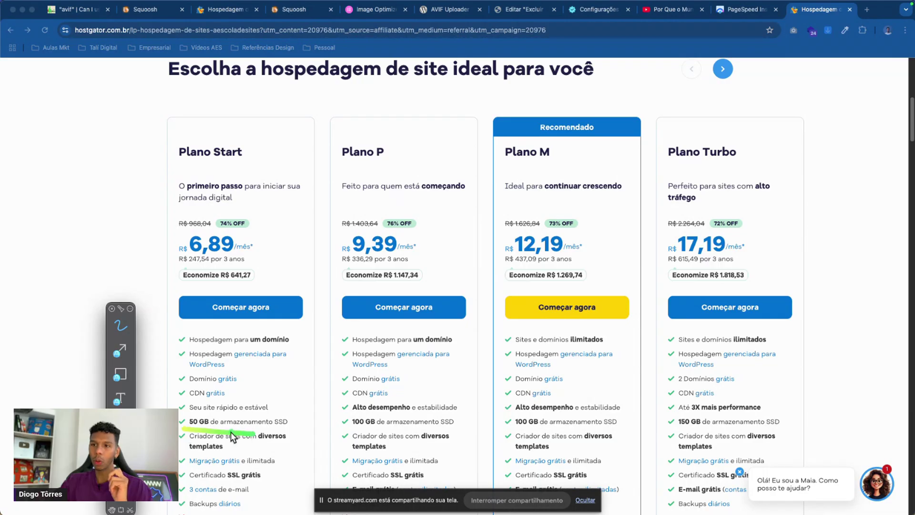
left_click_drag(180, 424, 210, 428)
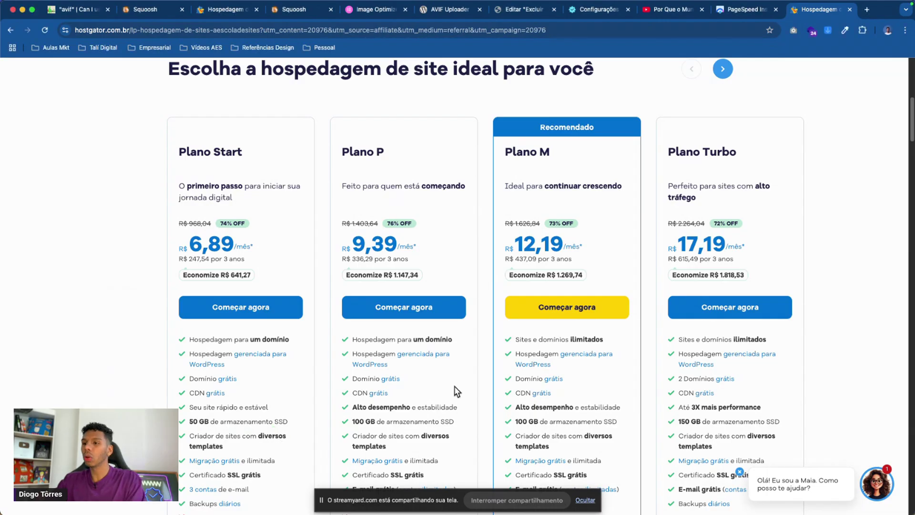
Step: Expand the additional resources under Plano Turbo and compare the full feature lists of the four hosting plans
scroll(452, 386, "down", 2)
scroll(348, 266, "down", 2)
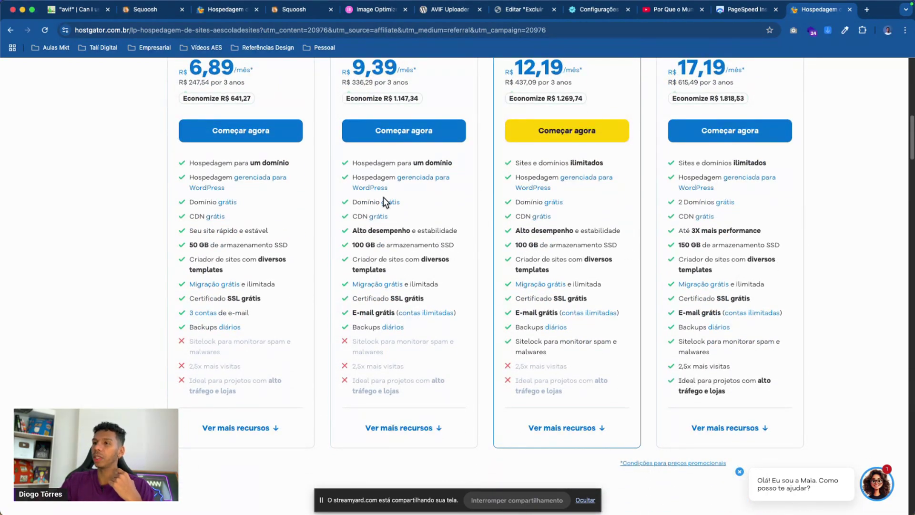
scroll(536, 282, "up", 2)
scroll(593, 320, "down", 3)
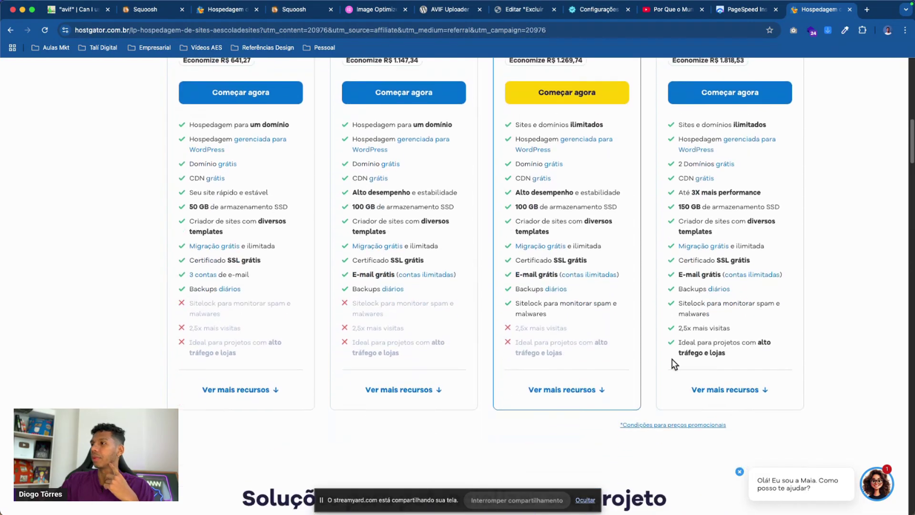
left_click(729, 379)
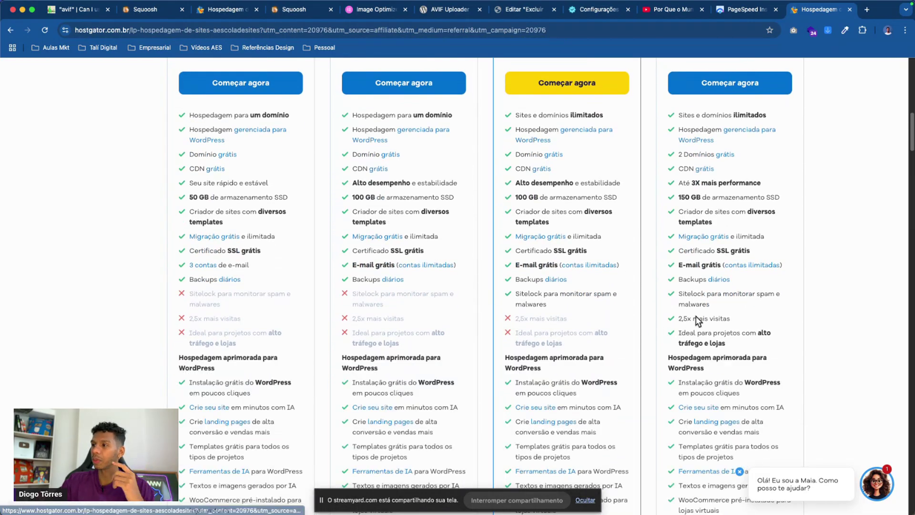
scroll(620, 314, "down", 2)
scroll(551, 310, "down", 7)
scroll(550, 333, "up", 15)
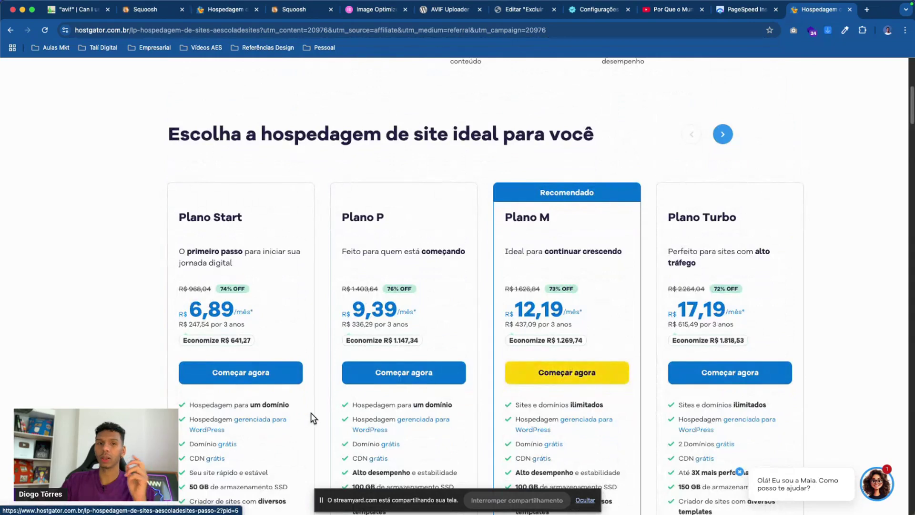
Step: Choose Plano M with the 1-year subscription and continue to the cart
left_click(567, 372)
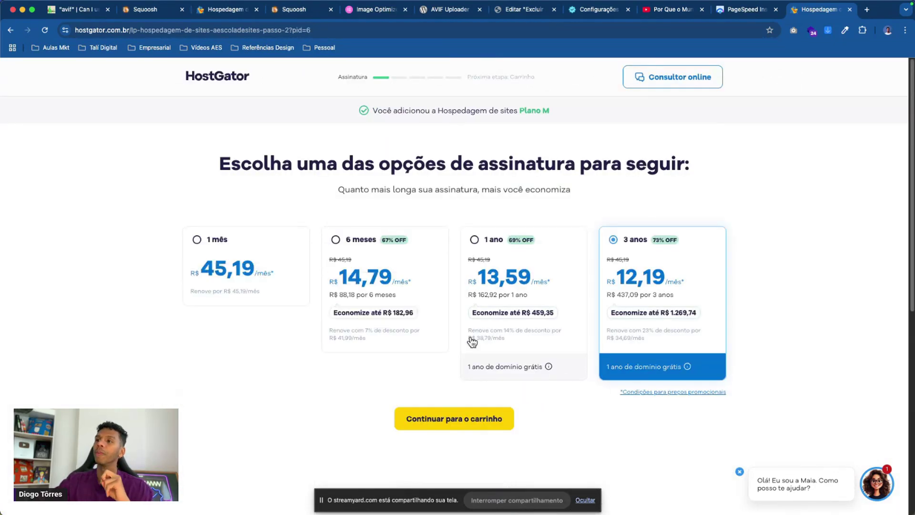
left_click(474, 241)
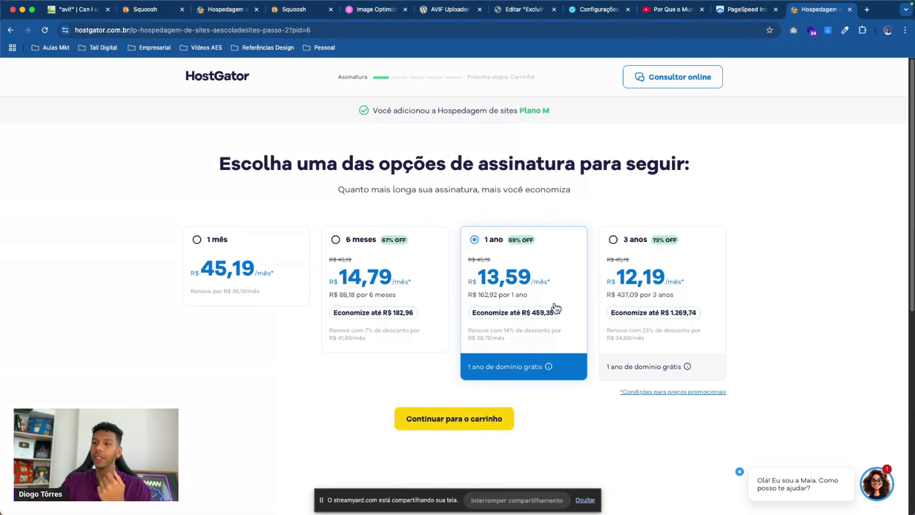
left_click(480, 419)
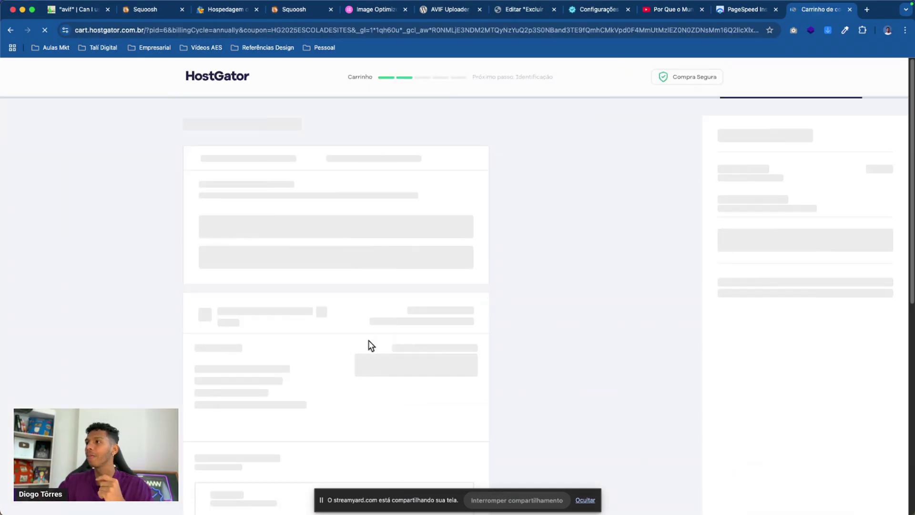
Step: Expand the added coupon in the order summary, highlight its code, and review the cart's domain, hosting and e-mail options
scroll(418, 228, "down", 3)
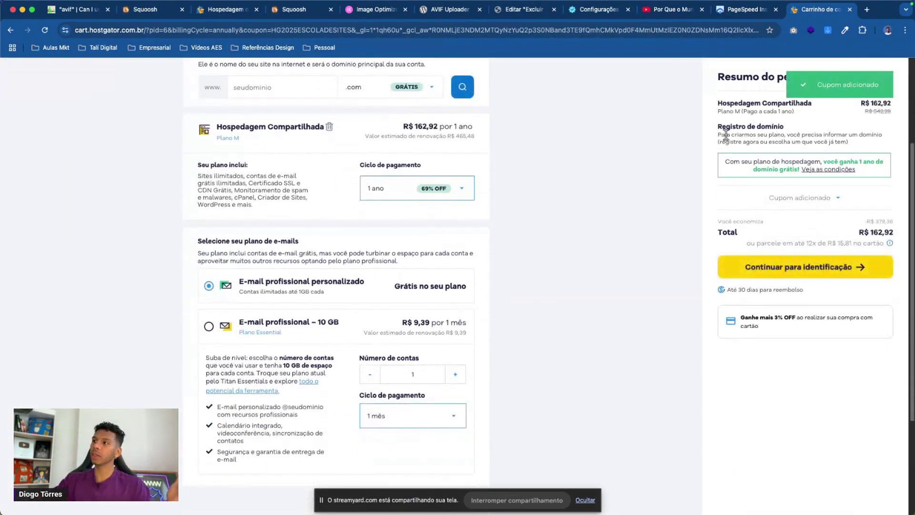
scroll(667, 236, "up", 5)
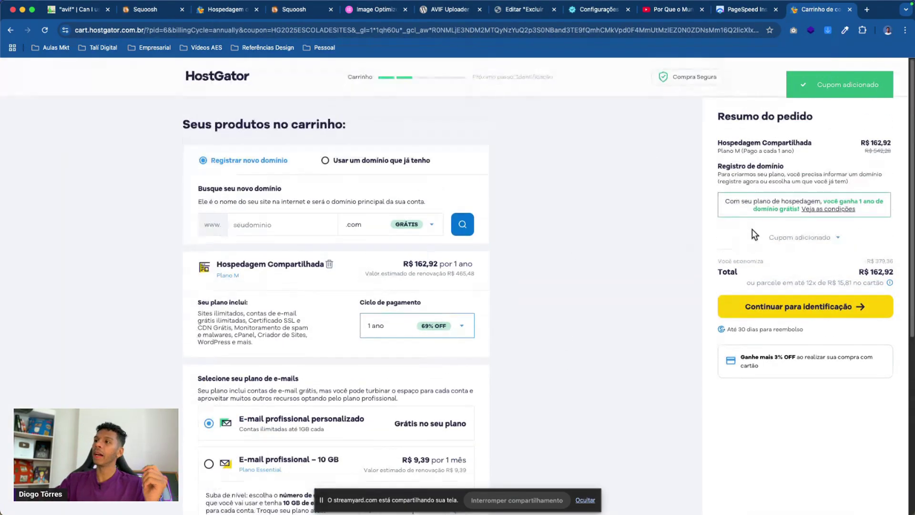
left_click(805, 236)
left_click_drag(723, 264, 799, 265)
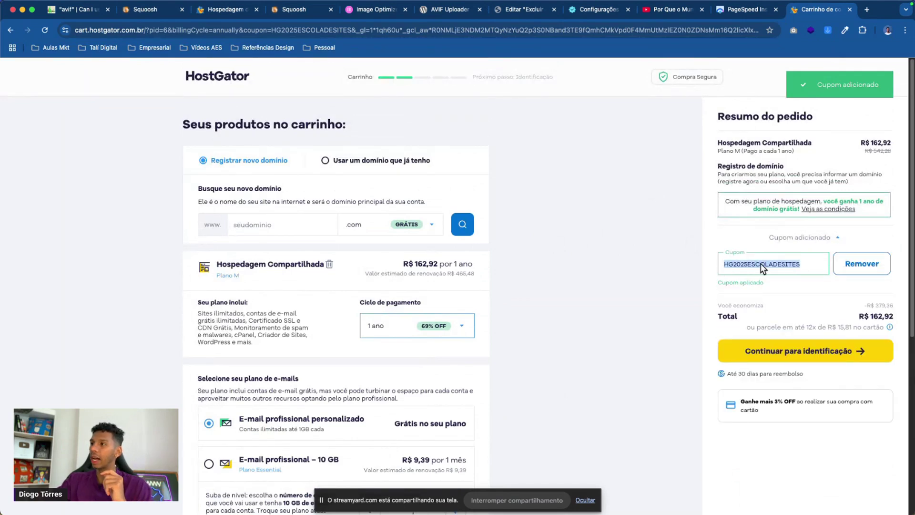
left_click(825, 266)
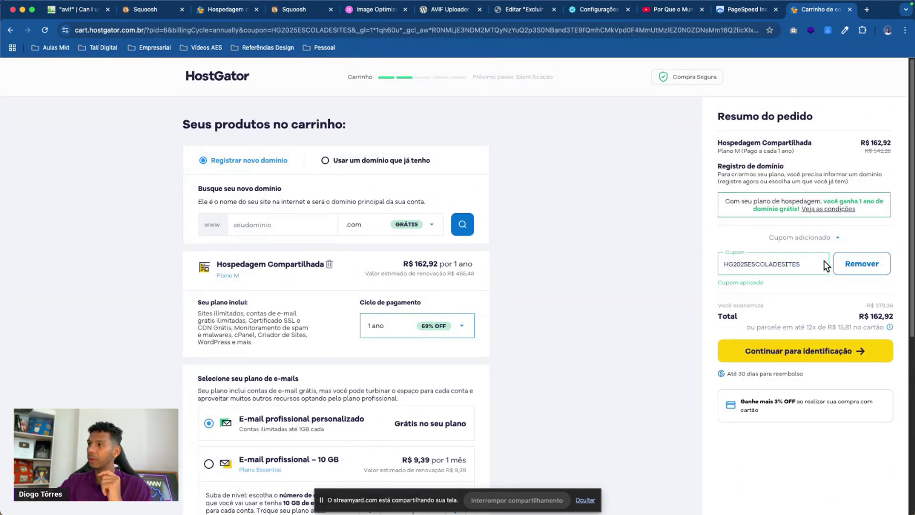
scroll(729, 286, "down", 2)
scroll(728, 295, "up", 2)
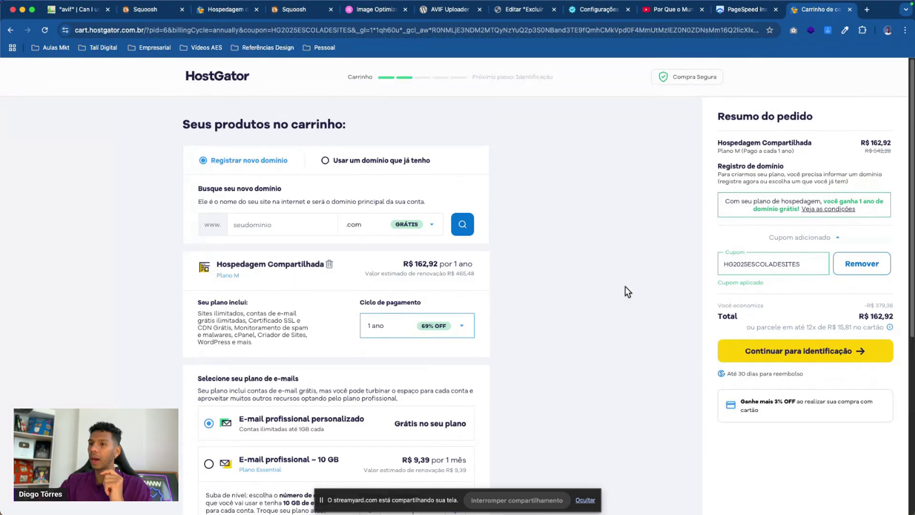
scroll(724, 346, "down", 2)
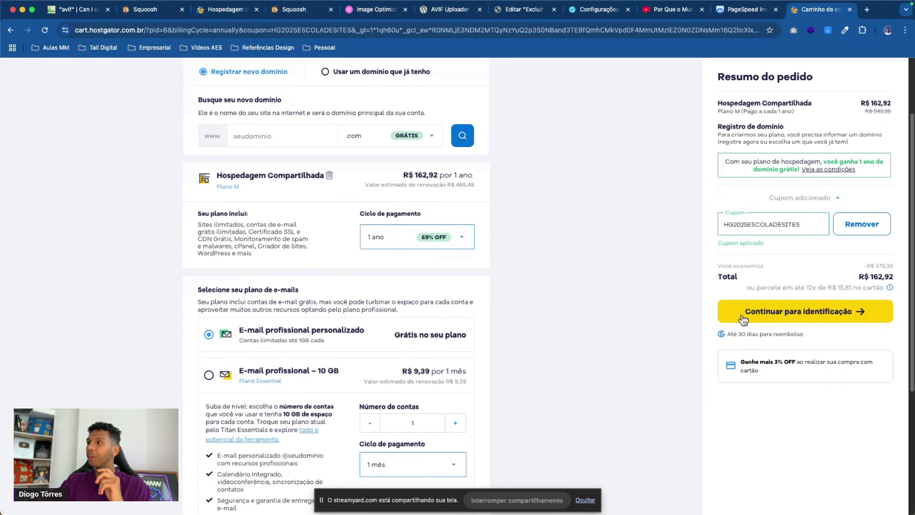
scroll(736, 324, "up", 2)
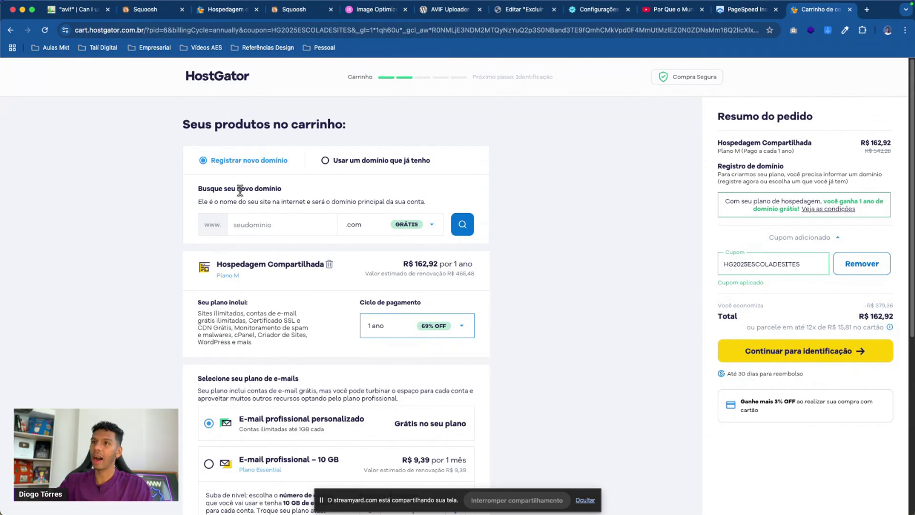
Step: Search for the new domain dasdasdasdsafds34.com, add it to the cart and continue to the identification stage
scroll(253, 200, "down", 2)
left_click(274, 185)
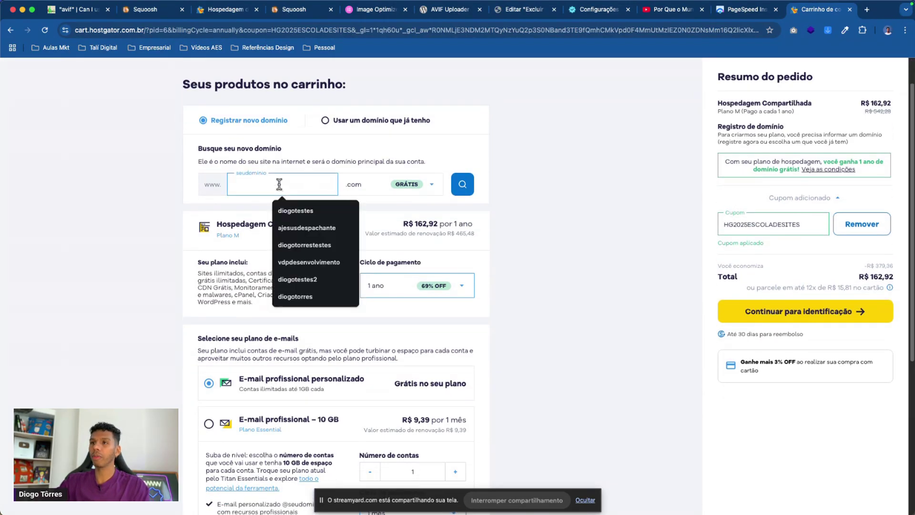
type("dasdasdasdsafds34")
left_click(462, 183)
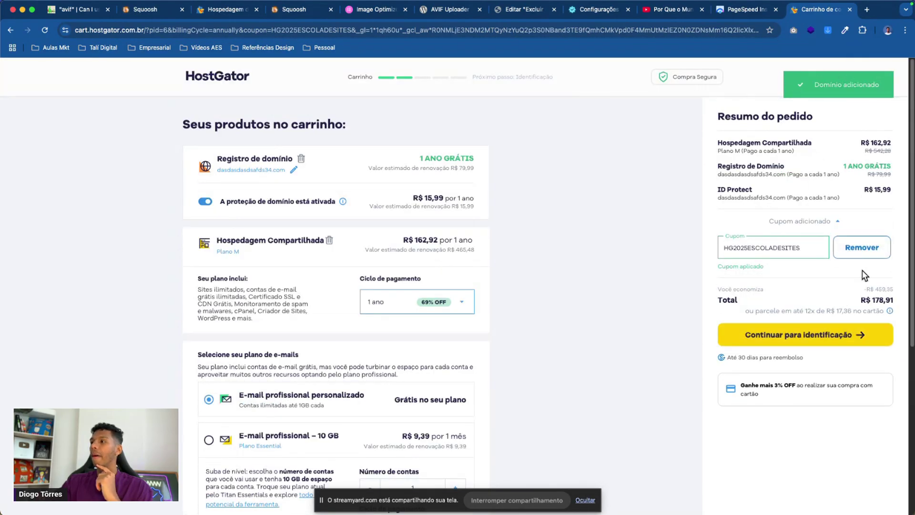
scroll(408, 329, "down", 5)
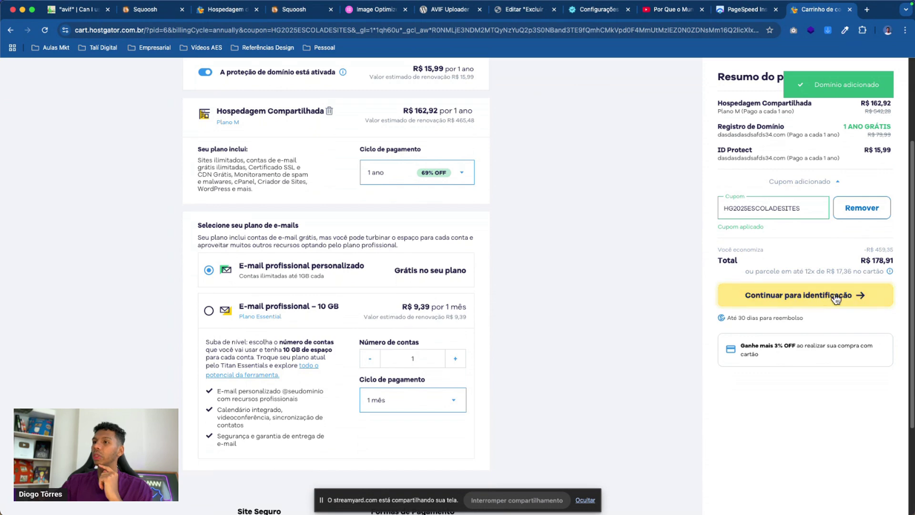
left_click(814, 296)
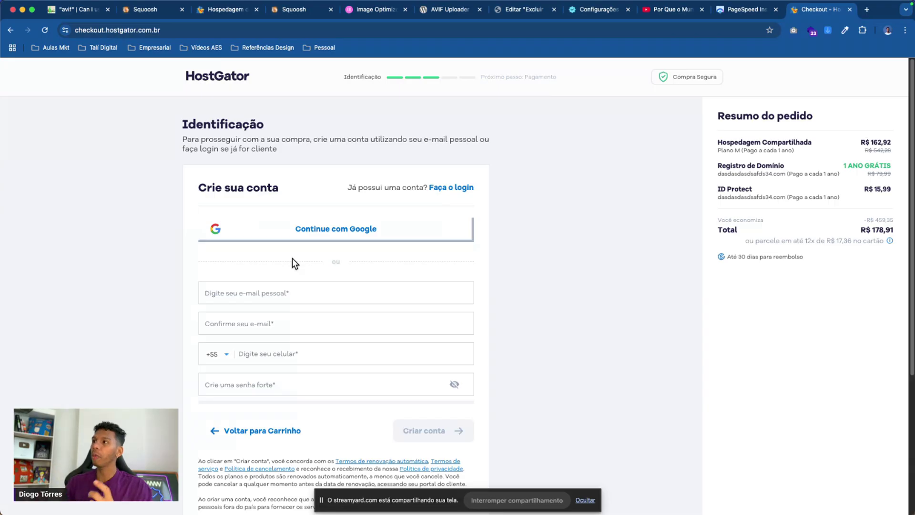
Step: Review the account creation form in the HostGator checkout and close the checkout page
scroll(459, 266, "down", 5)
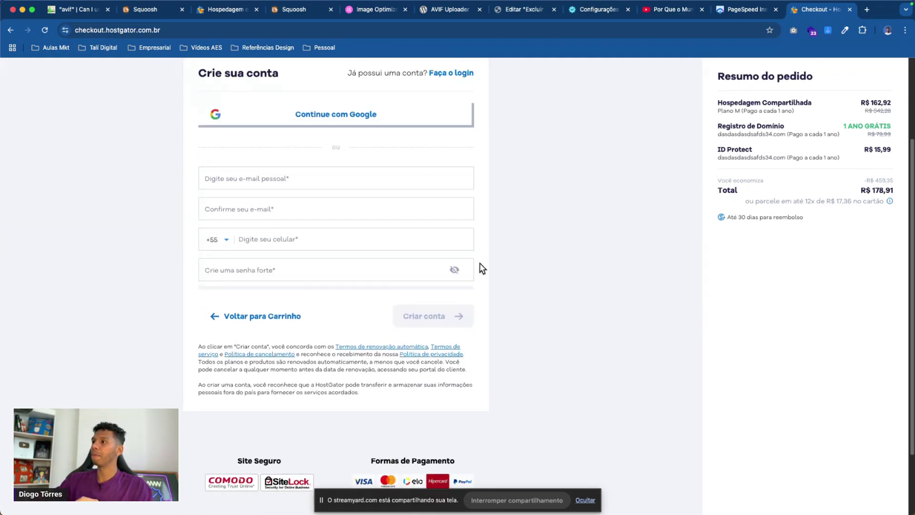
scroll(481, 268, "up", 5)
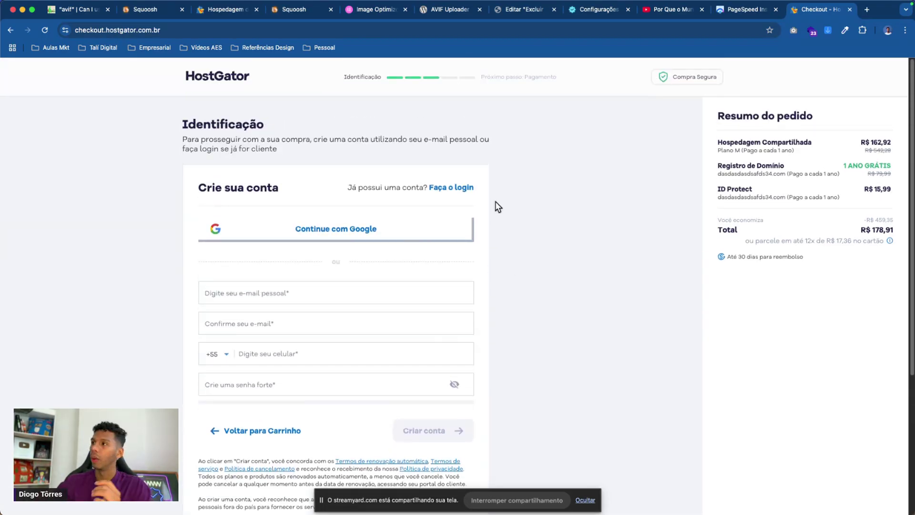
left_click(850, 10)
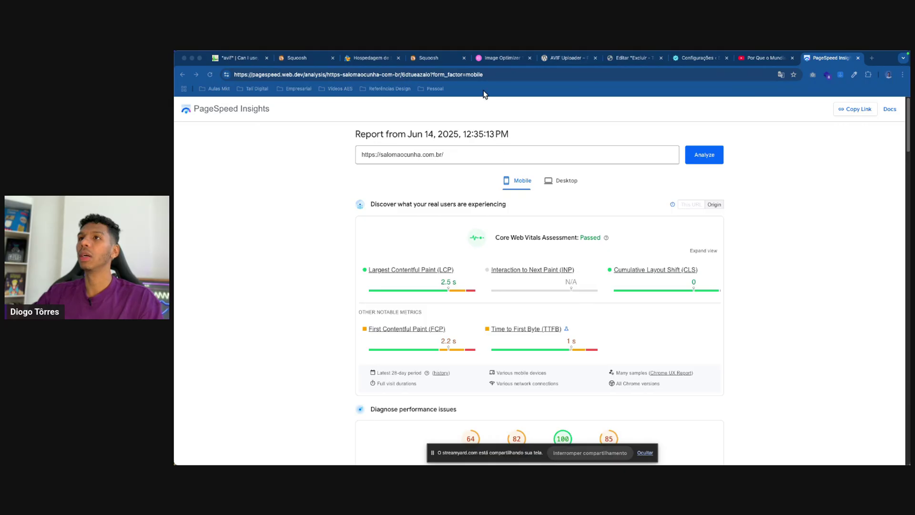
Step: Switch to the untitled text document and add the line "Comparativos entre formatos PNG, JPG, WebP, AVIF" well below "Hospedagem Qualidade"
key("ctrl+Up")
left_click(608, 222)
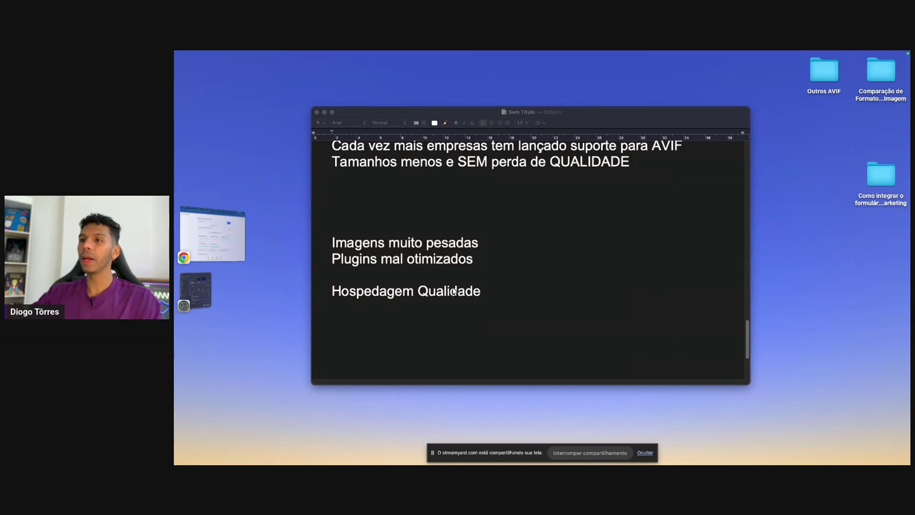
left_click(542, 282)
key("Return")
key("Return")
key("Return")
key("Return")
key("Return")
key("Return")
key("Return")
key("Return")
key("Return")
key("Return")
key("Return")
key("Return")
key("Return")
type("Comparativos entre formatos PNG, JPG, WebP, AVIF")
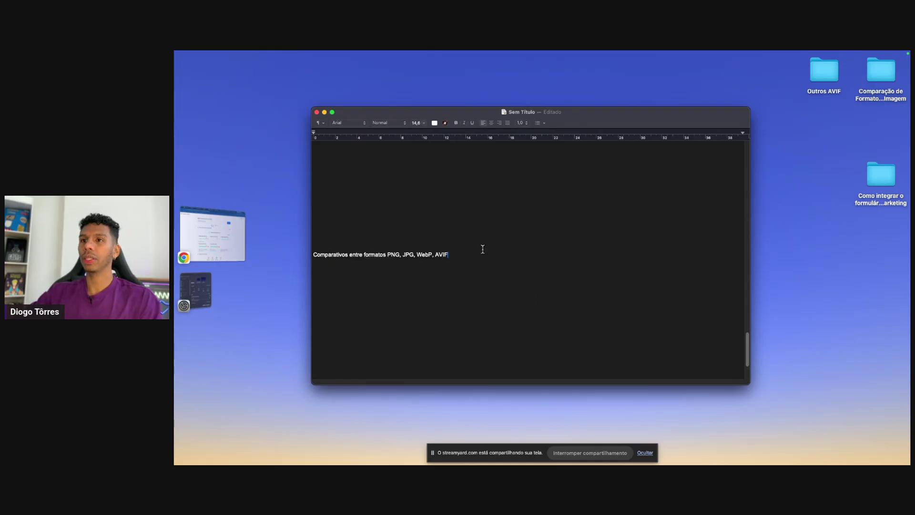
Step: Set the font size of the "Comparativos entre formatos PNG, JPG, WebP, AVIF" line to 36
left_click_drag(313, 253, 486, 253)
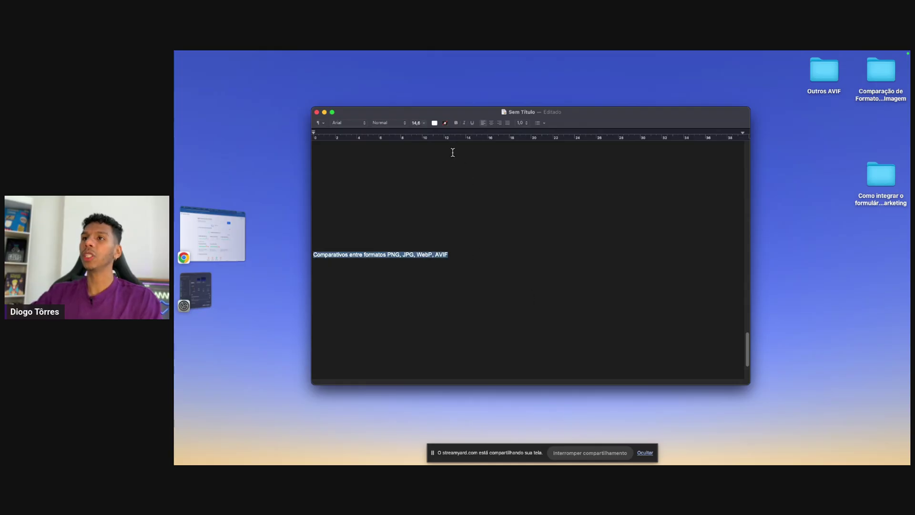
left_click(426, 122)
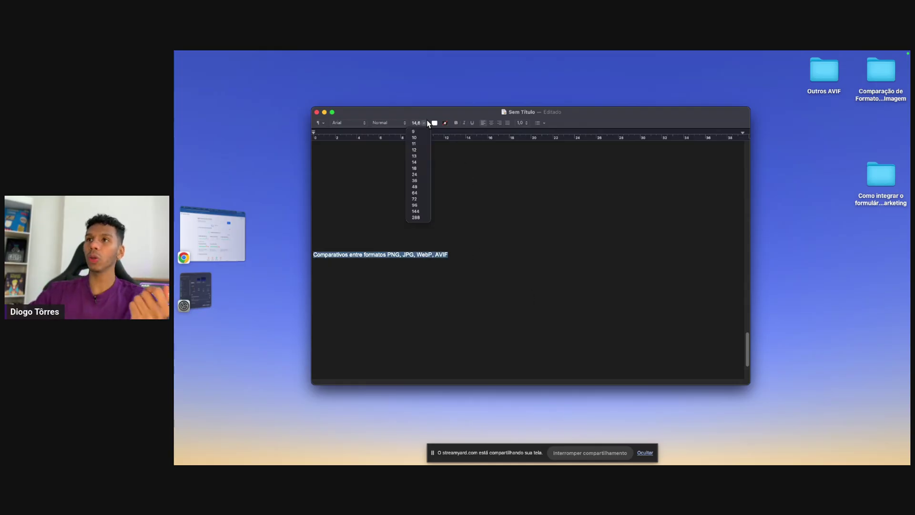
left_click(414, 180)
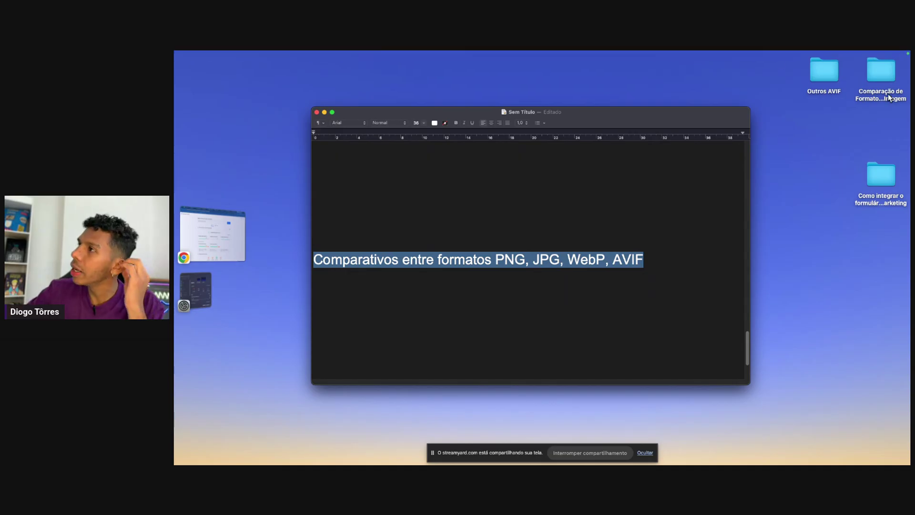
Step: Open the desktop folder Comparação de Formatos de Imagem and enlarge its window to show the full title
left_click(881, 72)
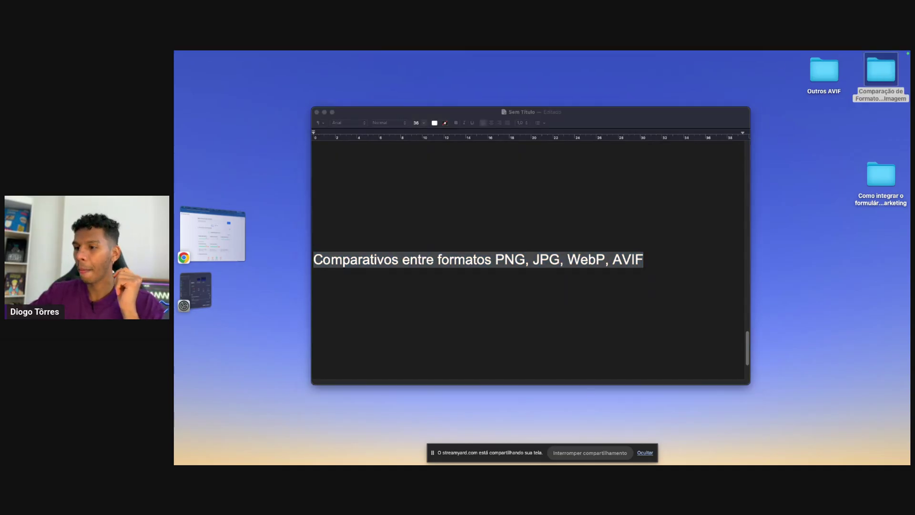
key("super+o")
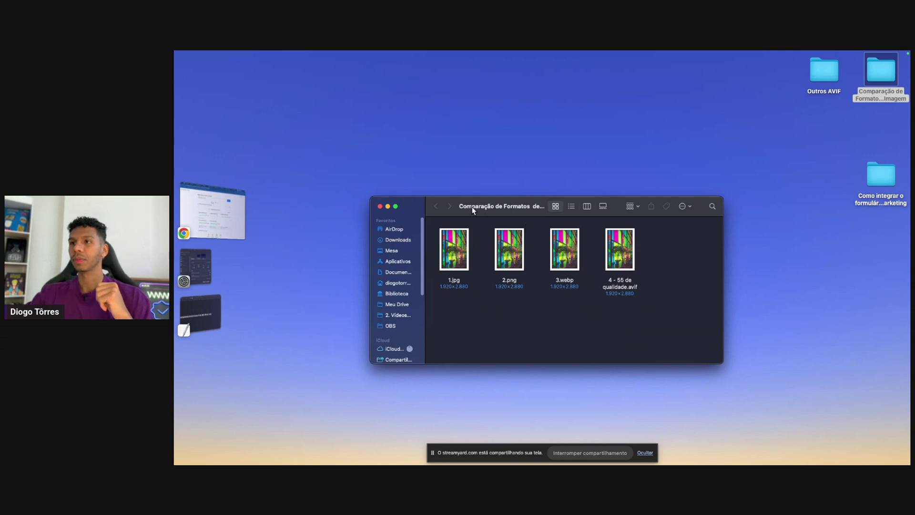
left_click_drag(725, 199, 754, 179)
Step: Open the image 1.jpg to view it, close it and return to the Comparação de Formatos de Imagem folder
double_click(457, 237)
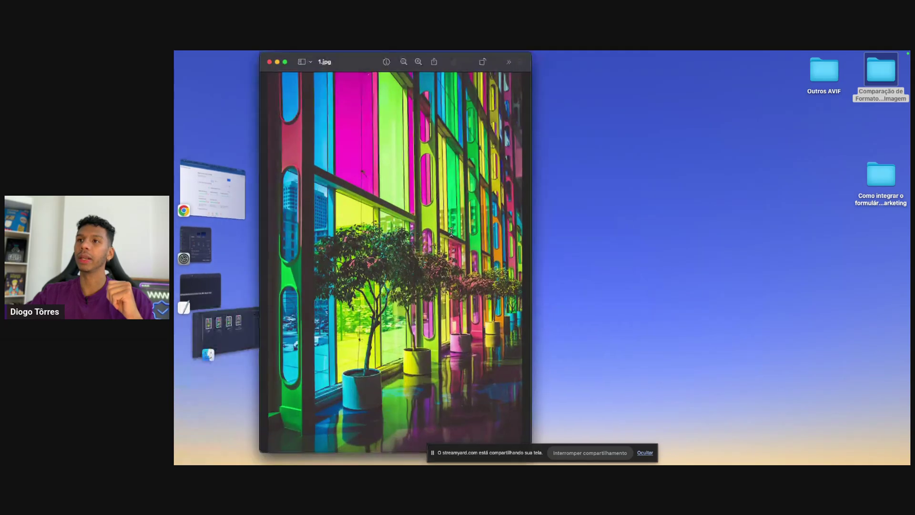
left_click_drag(394, 59, 480, 64)
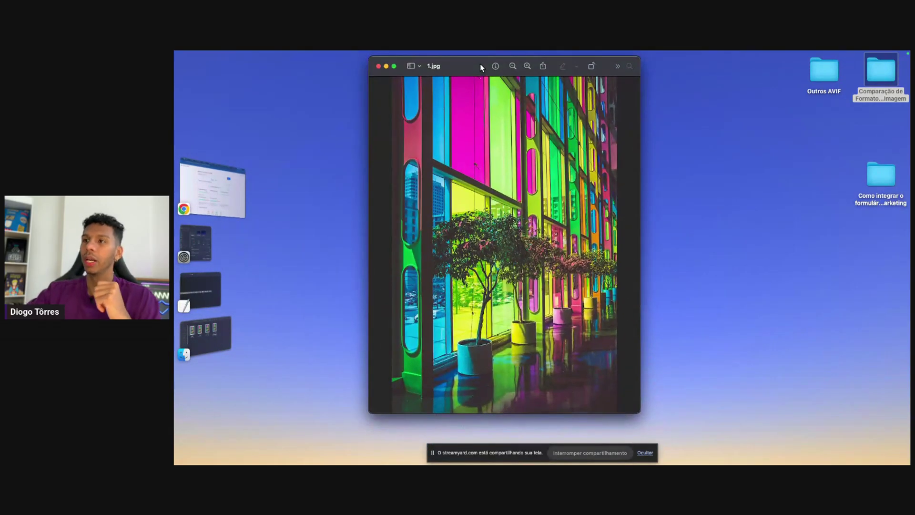
left_click(378, 67)
left_click(200, 348)
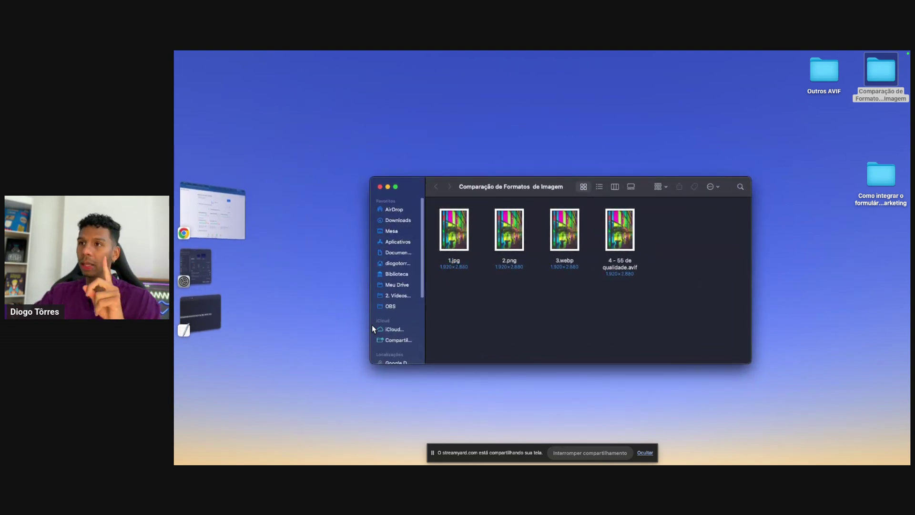
left_click(451, 233)
right_click(451, 229)
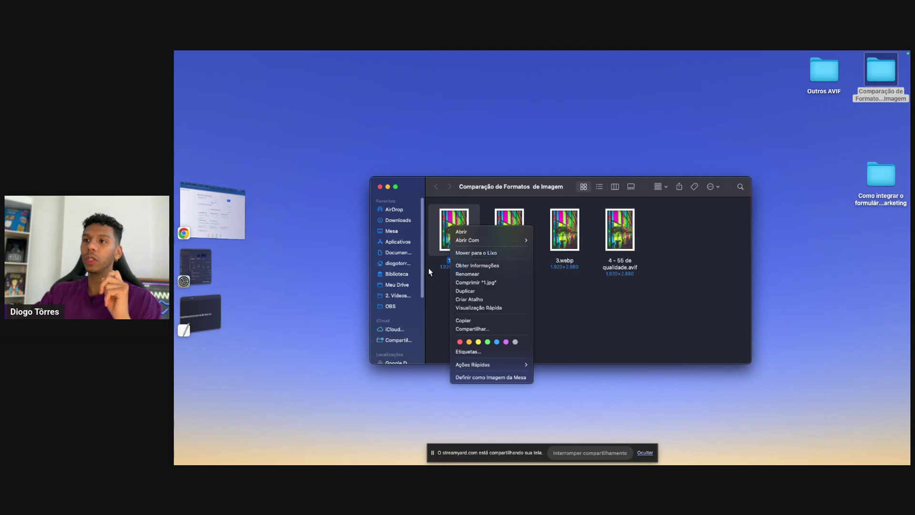
left_click(603, 286)
key("super+Tab")
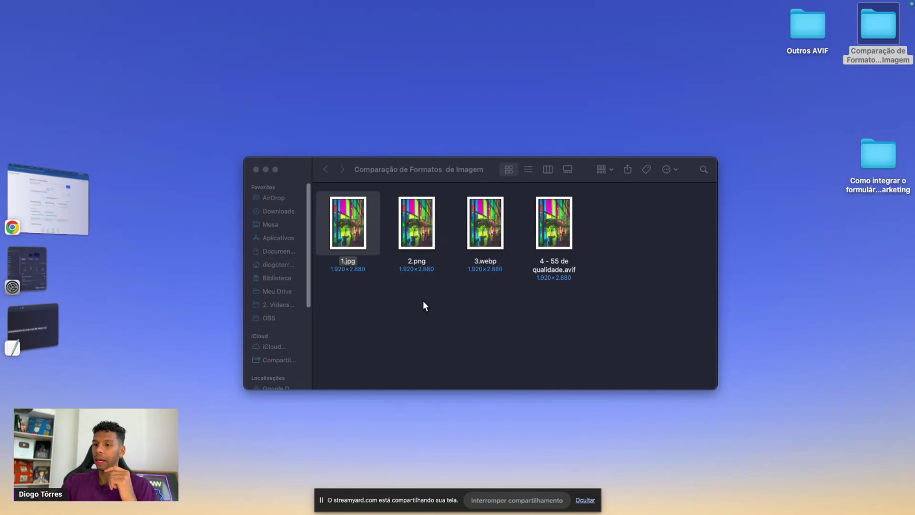
Step: Open the file information for 1.jpg and move its window to the middle of the screen
left_click(376, 307)
left_click(347, 224)
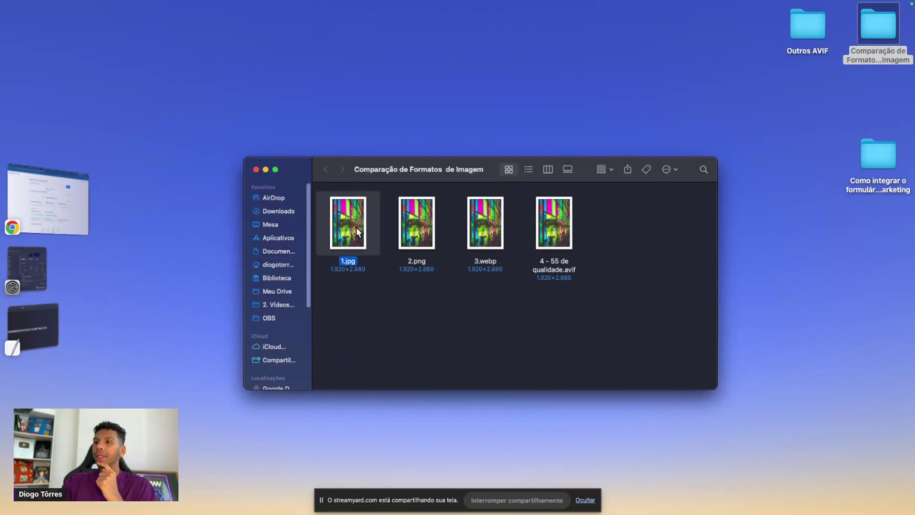
right_click(358, 226)
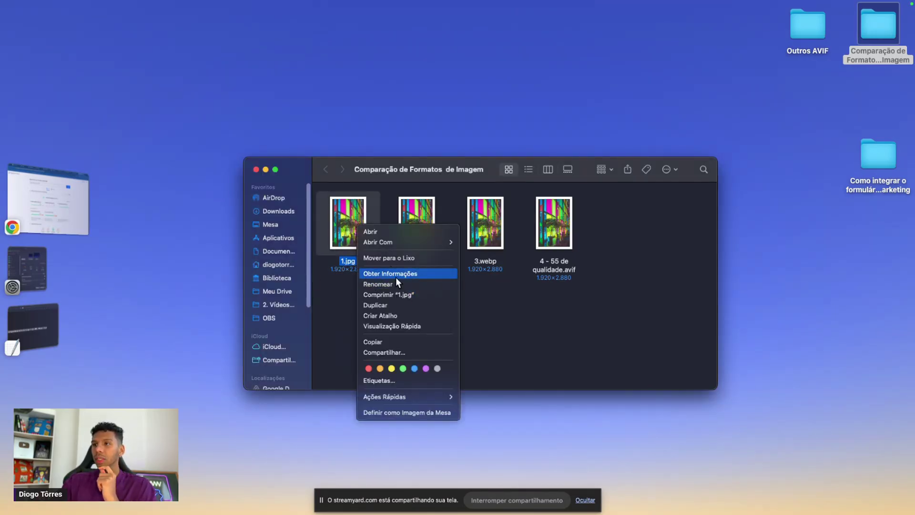
left_click(396, 277)
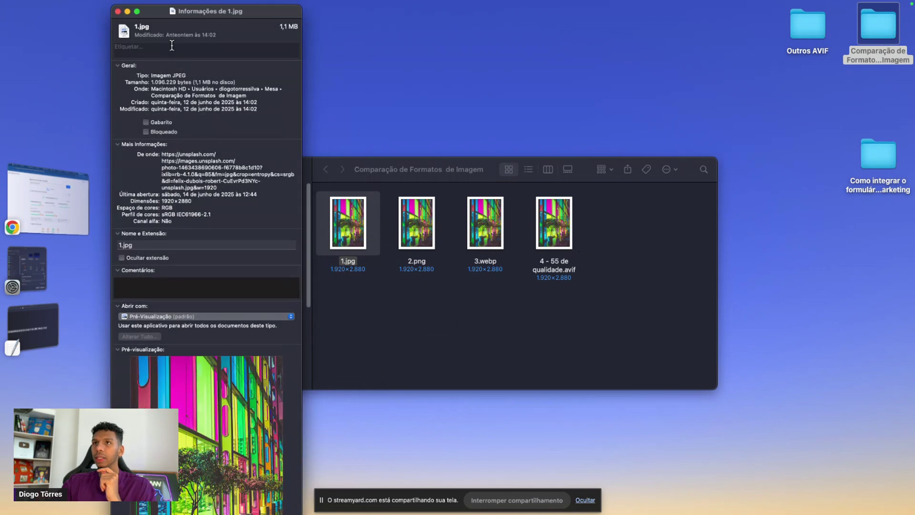
left_click_drag(266, 7, 446, 3)
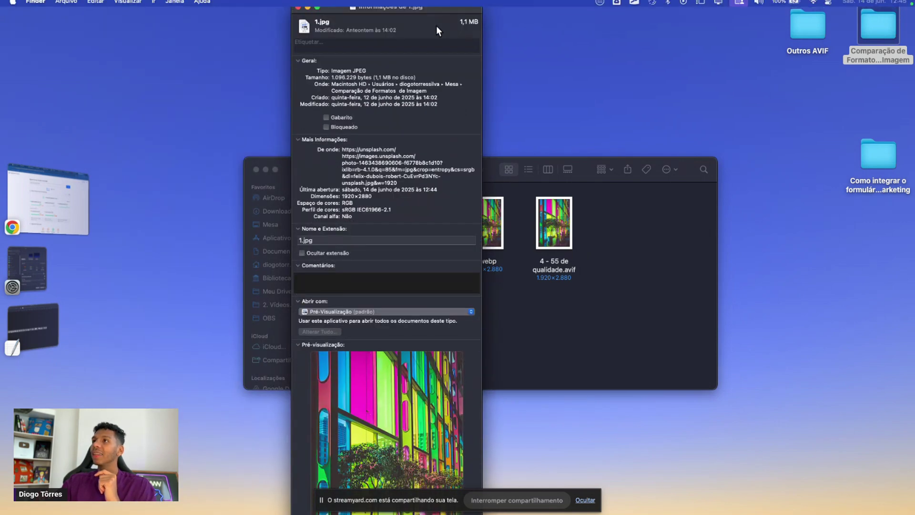
left_click_drag(442, 10, 501, 9)
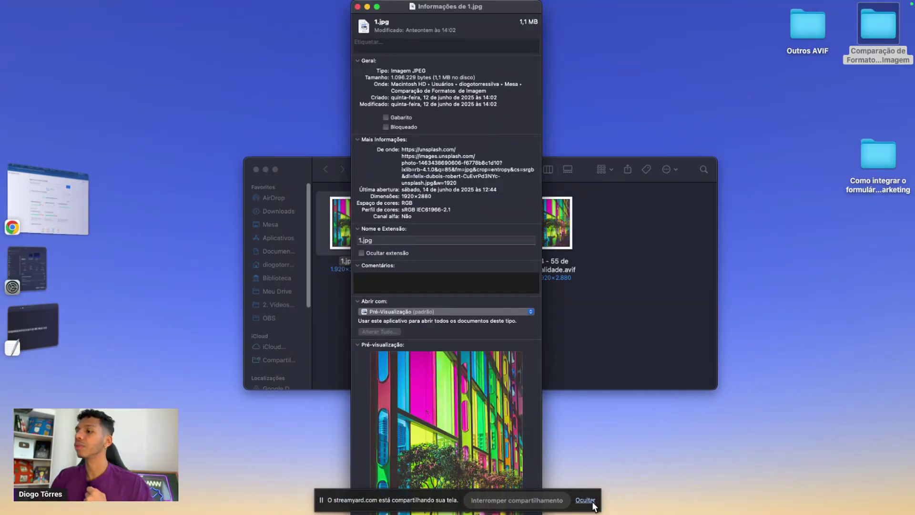
key("ctrl+Up")
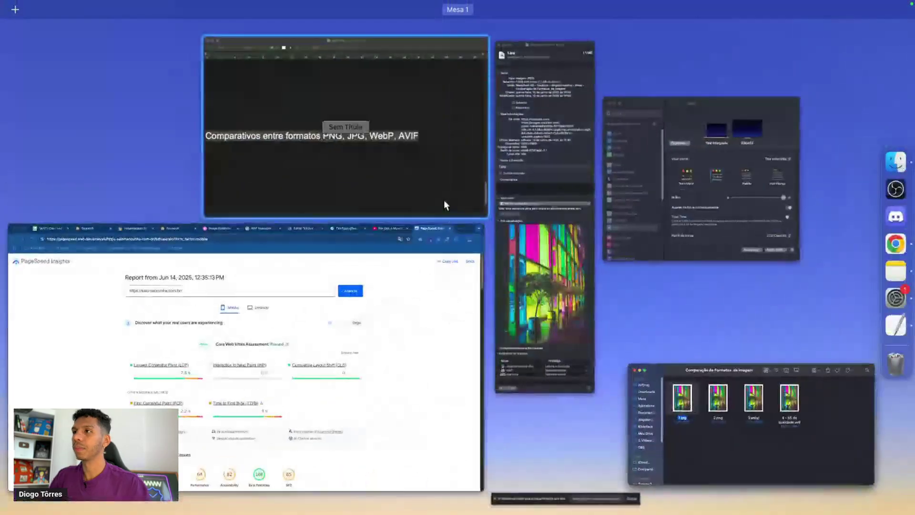
key("ctrl+Up")
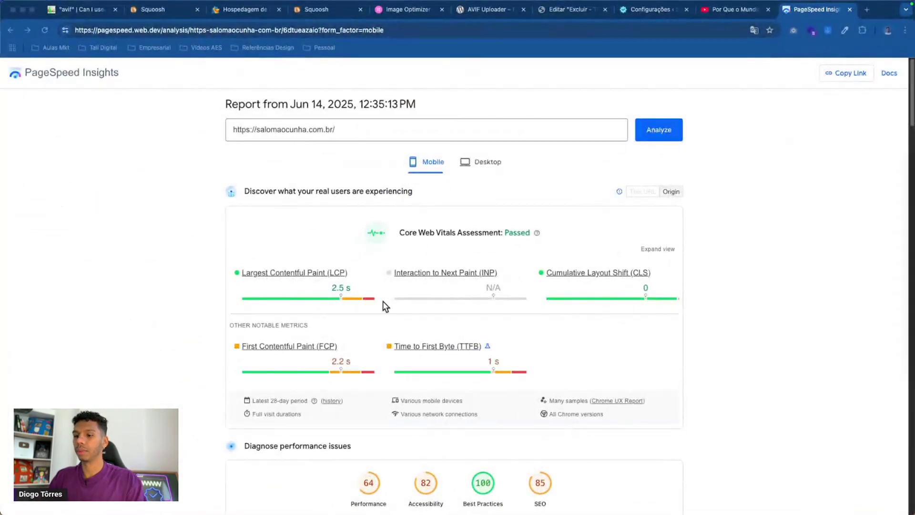
key("ctrl+Up")
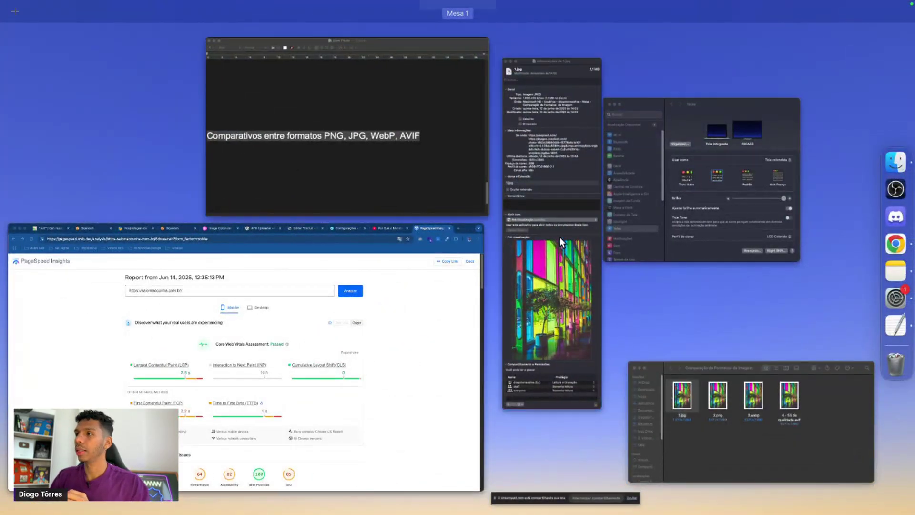
key("ctrl+Up")
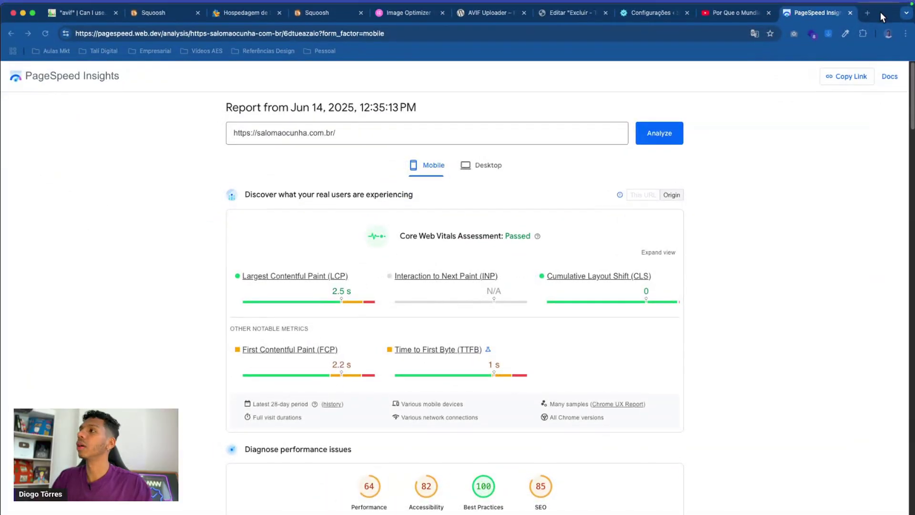
key("F11")
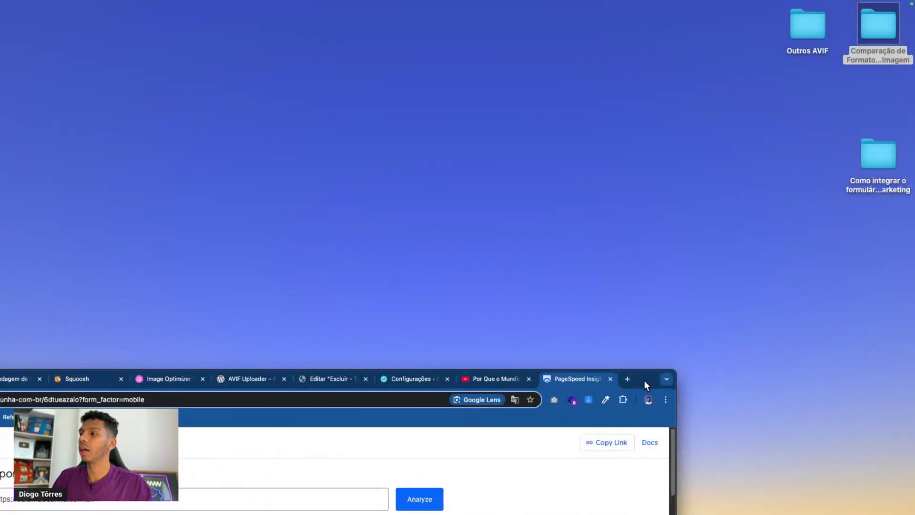
left_click(644, 379)
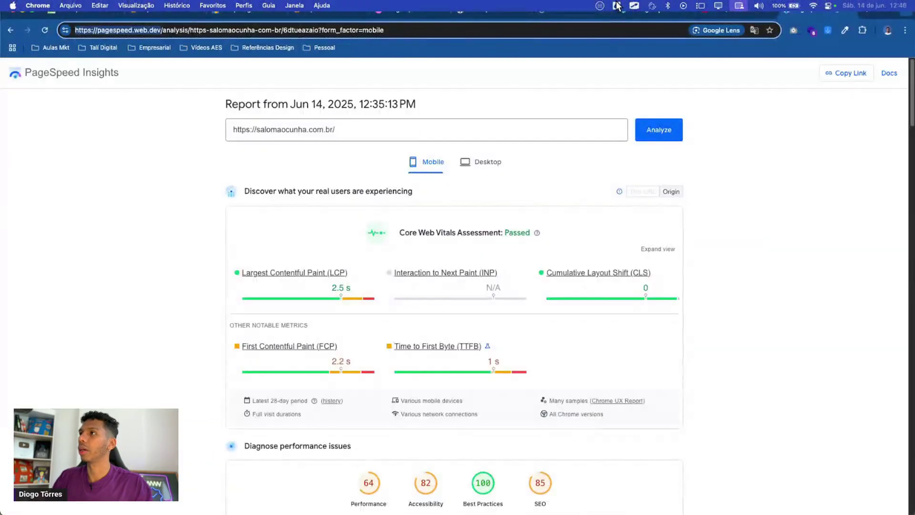
Step: Turn off Organizador Visual (Stage Manager) and bring the 1.jpg information window in front of the browser
left_click(717, 6)
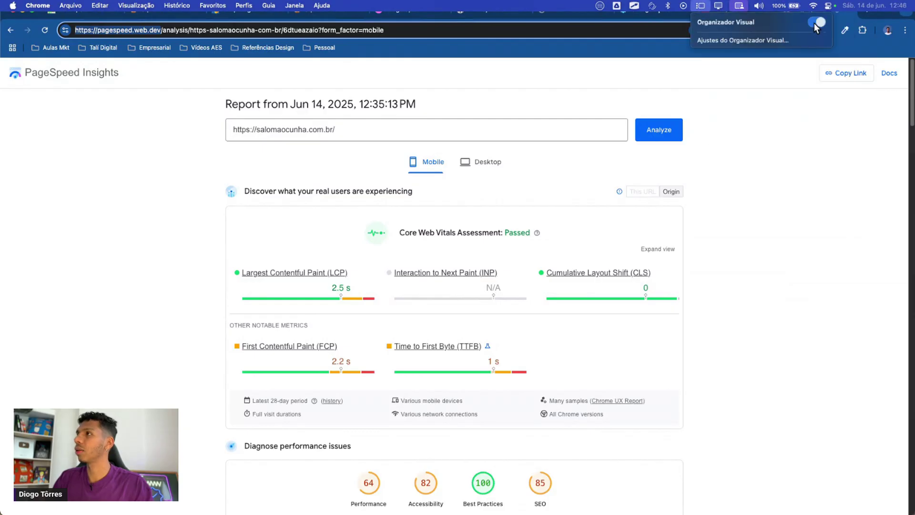
key("F3")
left_click(508, 201)
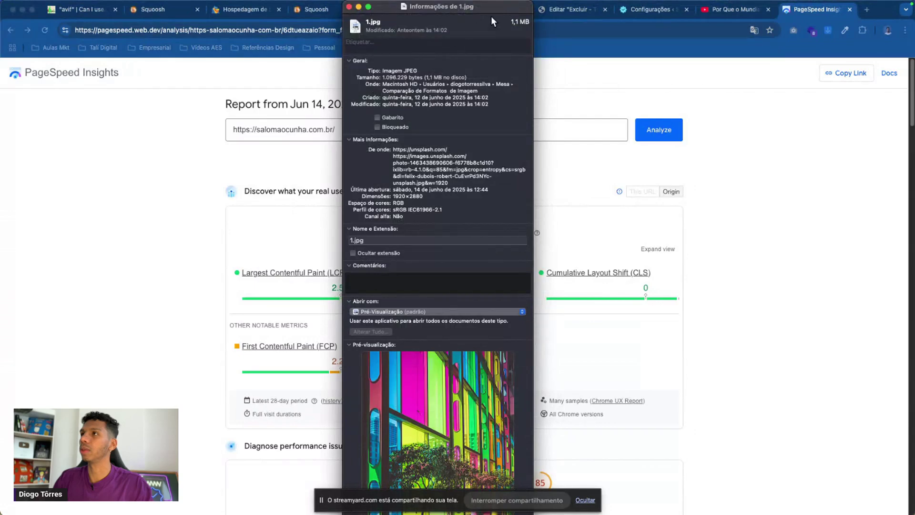
Step: Bring the Comparação de Formatos de Imagem folder window in front of the 1.jpg information window
mouse_move(502, 3)
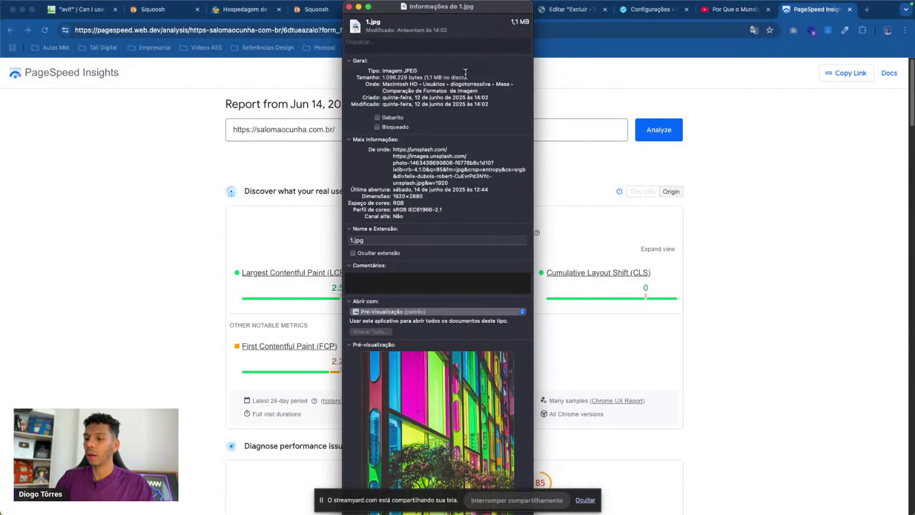
key("ctrl+Up")
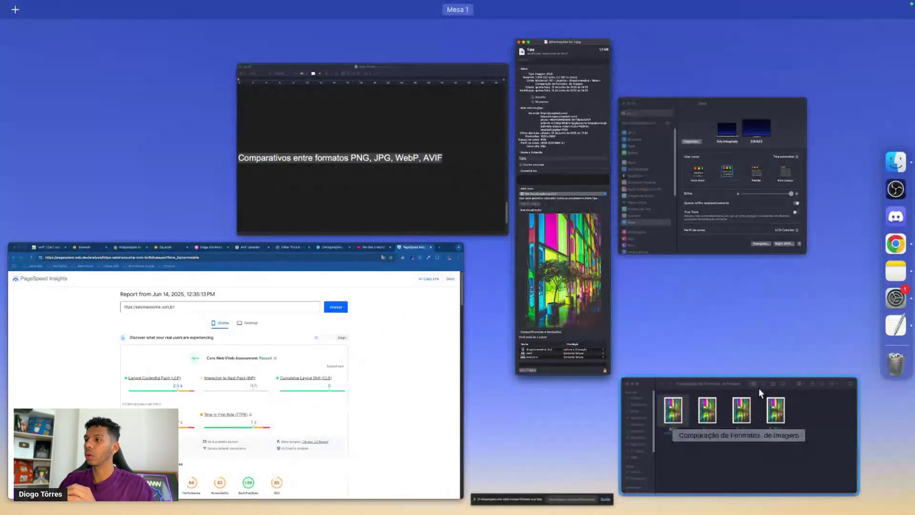
left_click(757, 419)
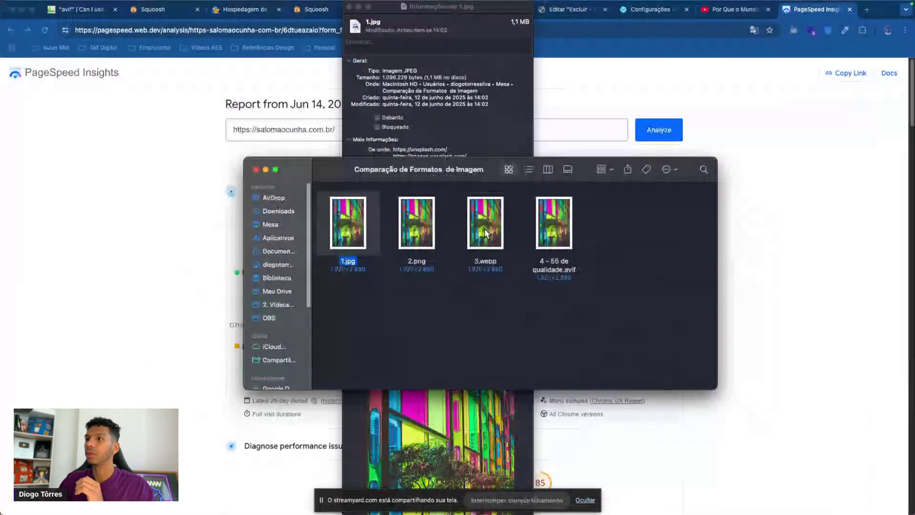
Step: Minimize the browser, the untitled text document and the system settings, and reposition the Comparação de Formatos de Imagem folder window
left_click(22, 9)
left_click(209, 108)
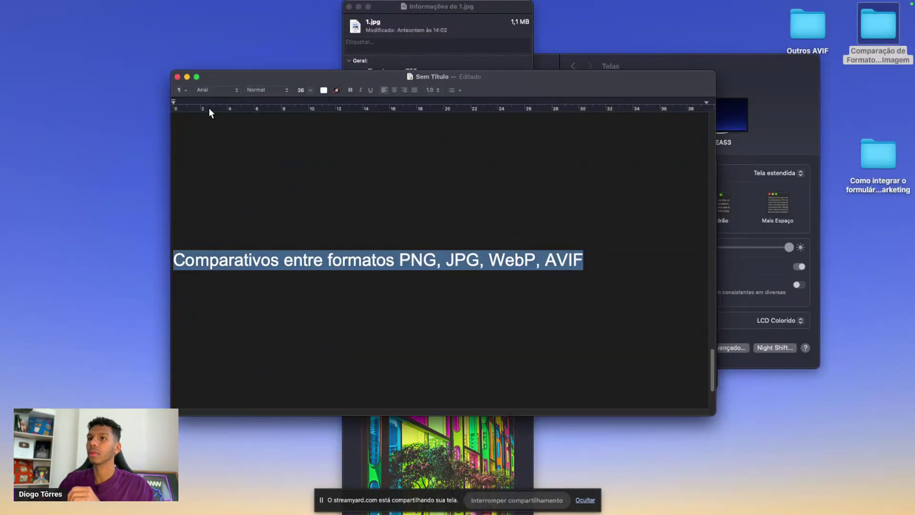
left_click(187, 78)
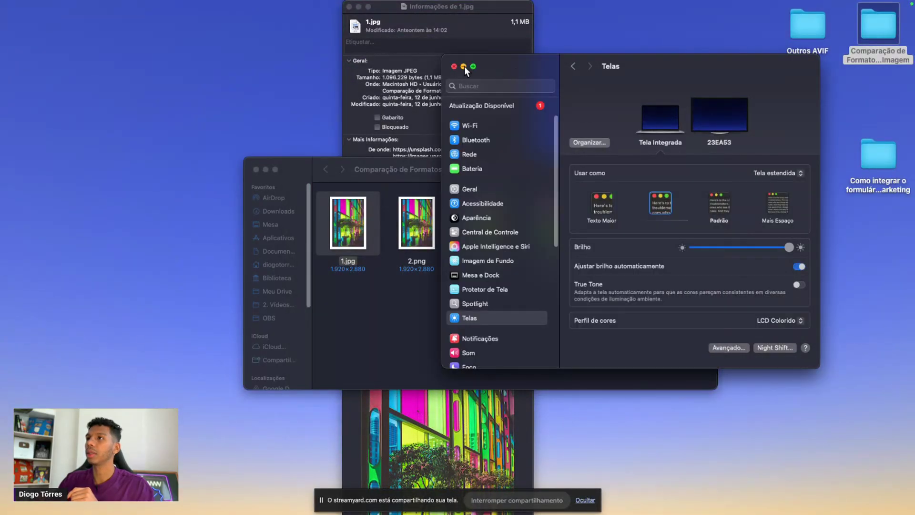
left_click(464, 66)
left_click_drag(443, 169, 387, 142)
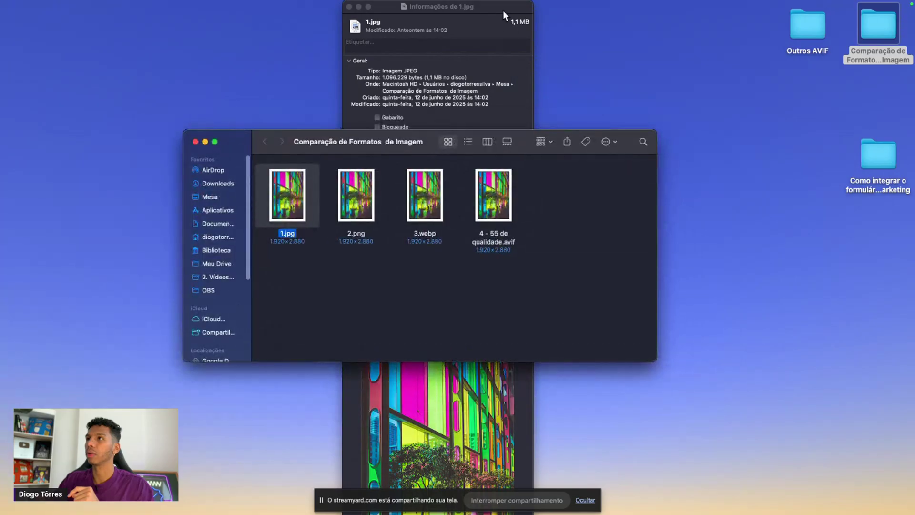
Step: Bring the 1.jpg information window forward, hide the screen-sharing bar, shrink and centre the window, and highlight the Imagem JPEG file type
left_click(506, 13)
left_click(585, 499)
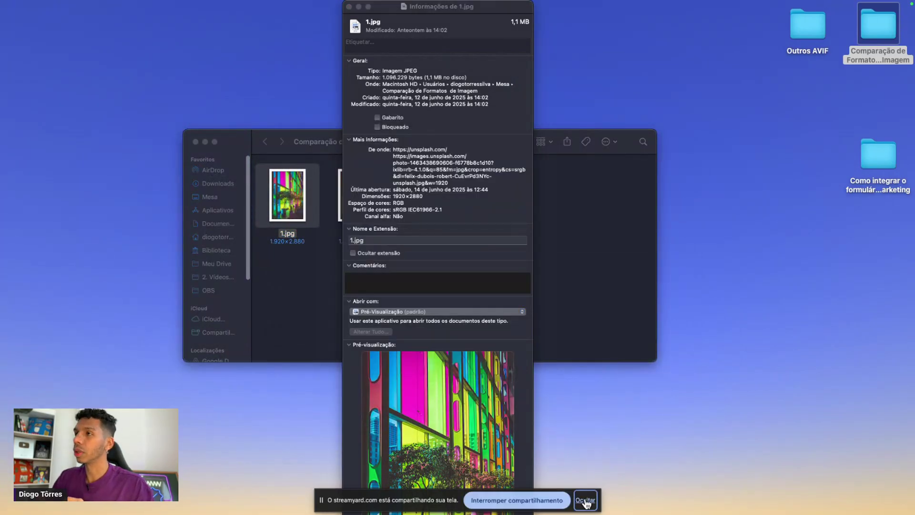
left_click_drag(476, 13, 495, 13)
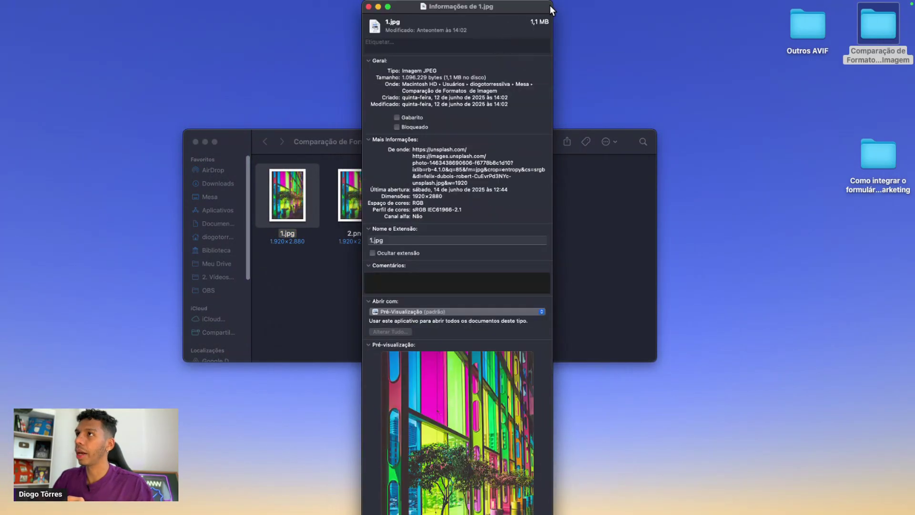
left_click_drag(551, 4, 686, 152)
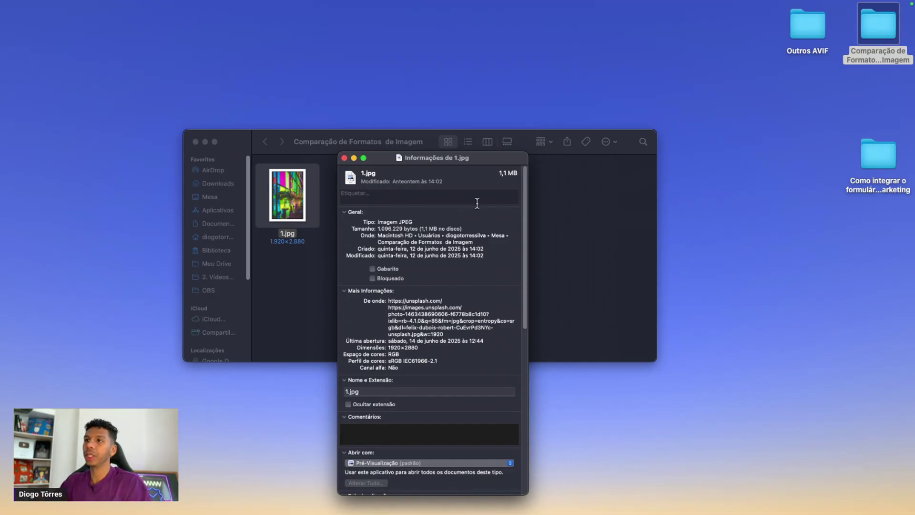
left_click_drag(377, 220, 449, 223)
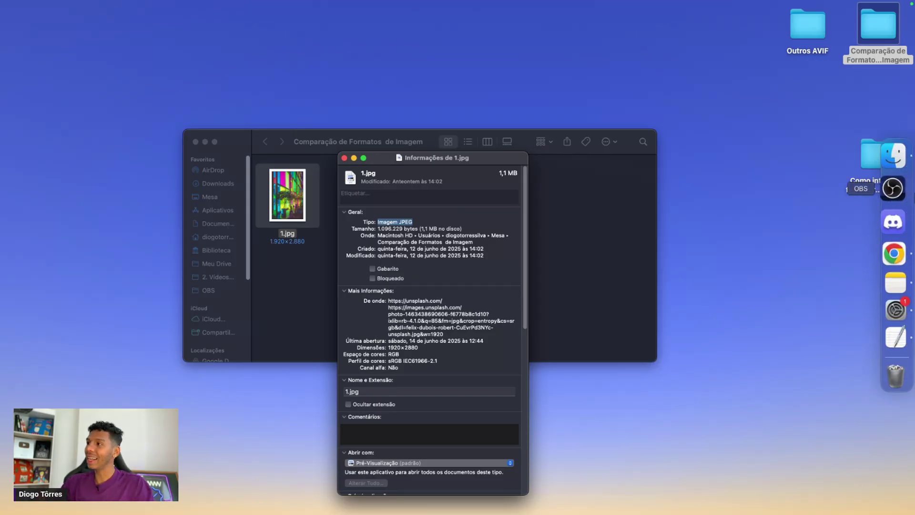
Step: Reopen the untitled text document and write "500 kb" below the format comparison heading, followed by blank lines
left_click(889, 324)
left_click(625, 257)
key("Return")
key("Return")
type("500 kb")
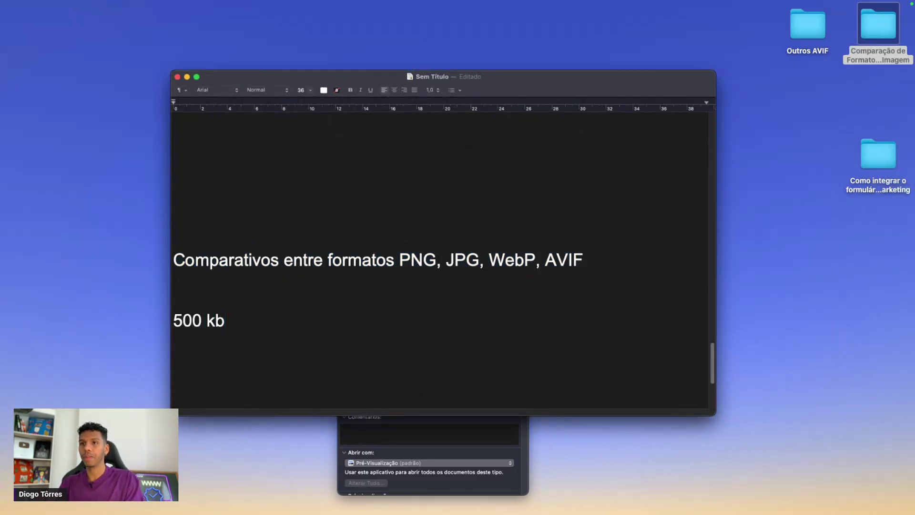
scroll(427, 153, "down", 5)
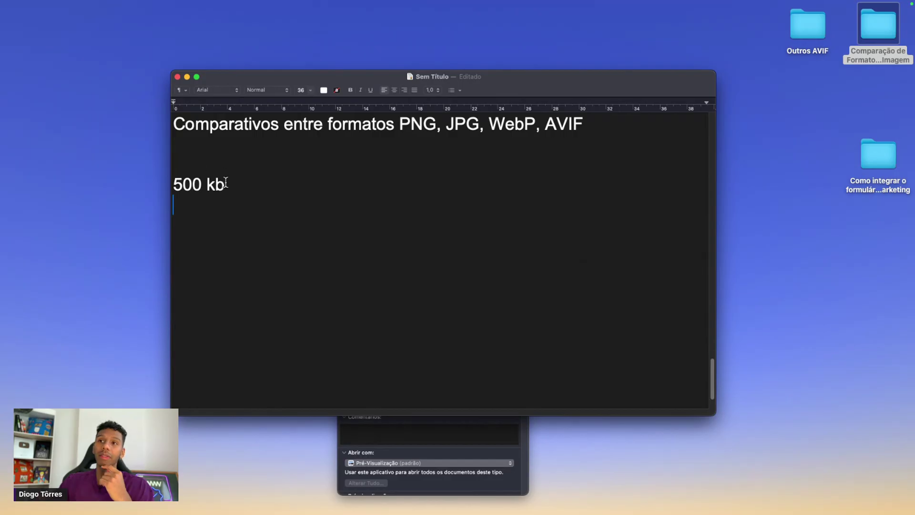
key("Return")
key("Return")
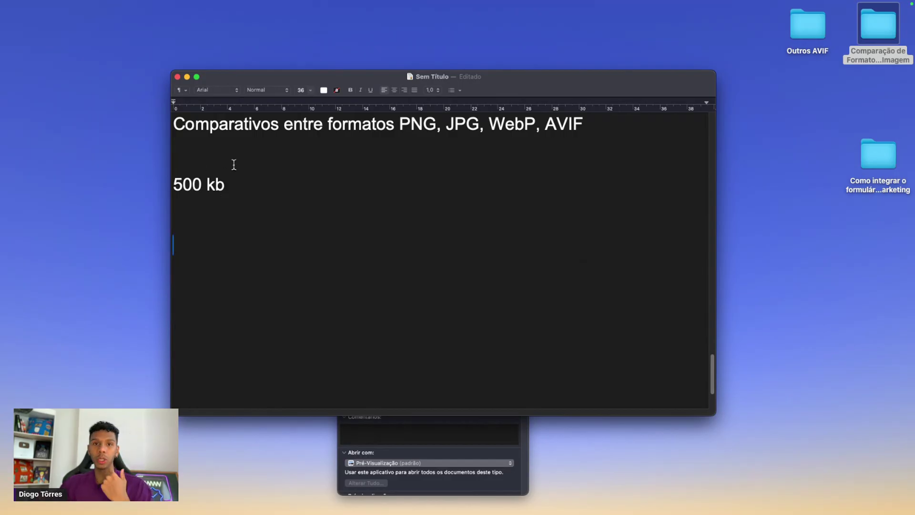
Step: Append "- RECOMENDADO" to the 500 kb line and start a new line below it
left_click_drag(201, 187, 173, 187)
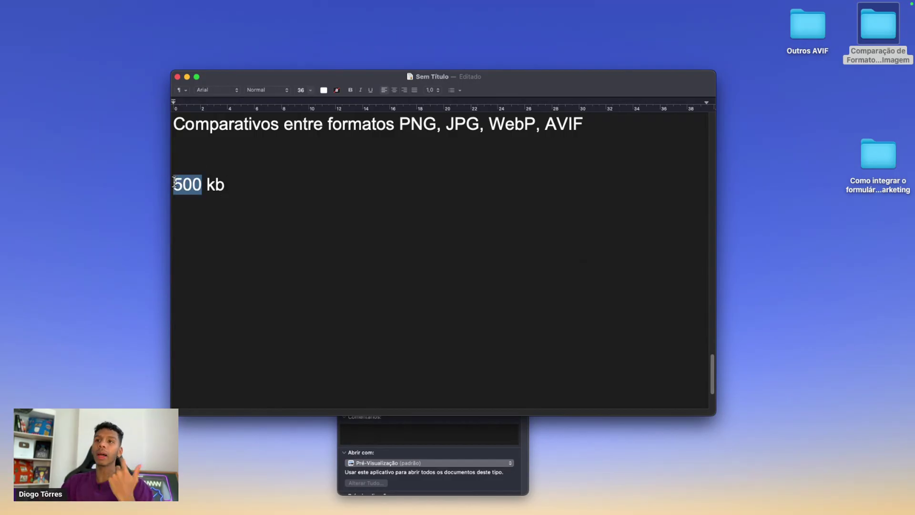
left_click(235, 189)
key("Return")
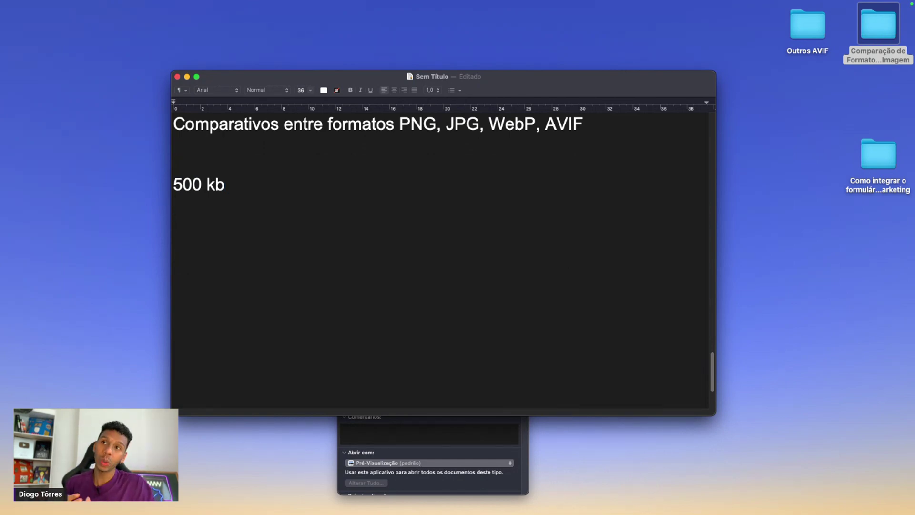
left_click(225, 179)
type("- RECO")
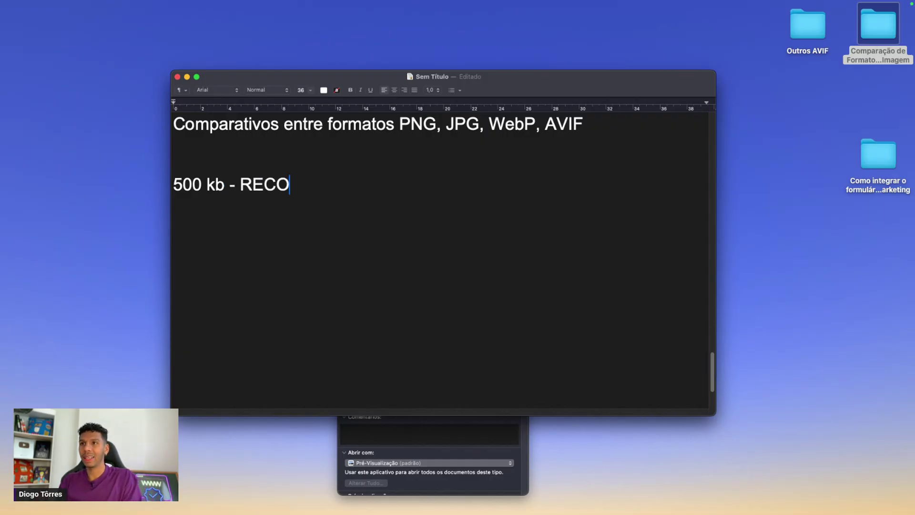
type("MENDADO")
key("Return")
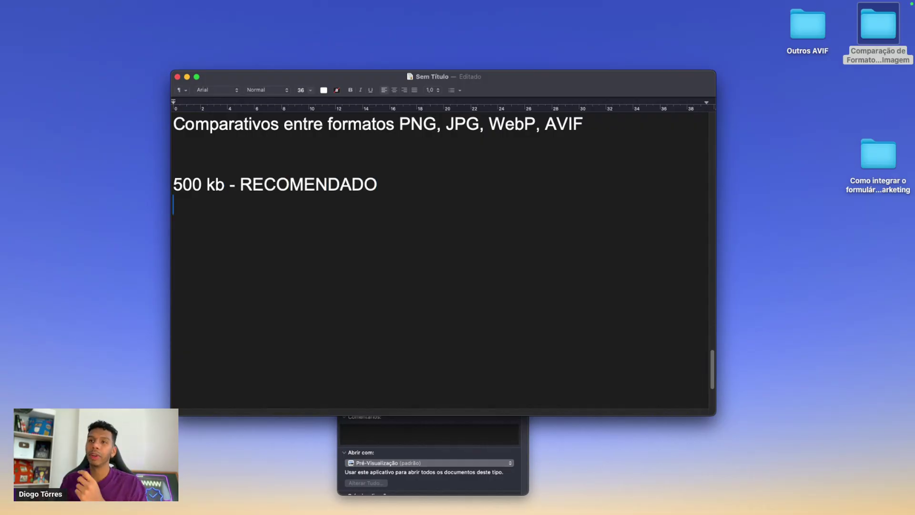
scroll(289, 174, "down", 2)
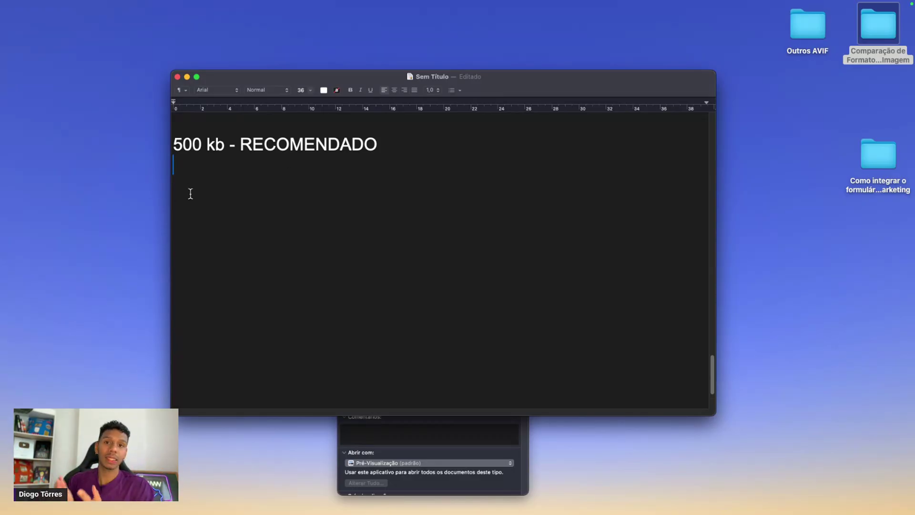
Step: Close the 1.jpg information window and bring the Comparação de Formatos de Imagem folder in front of the text document
left_click(524, 461)
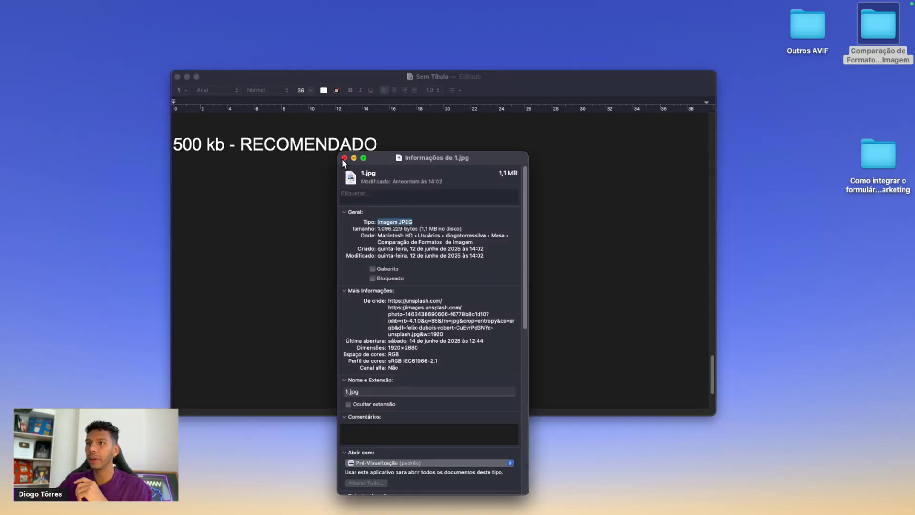
left_click_drag(341, 159, 357, 108)
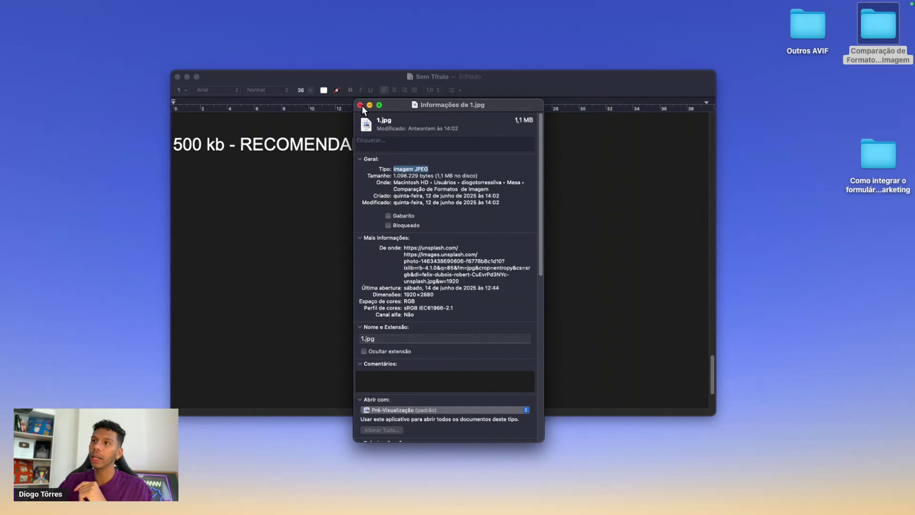
key("ctrl+Up")
left_click(198, 165)
left_click(360, 105)
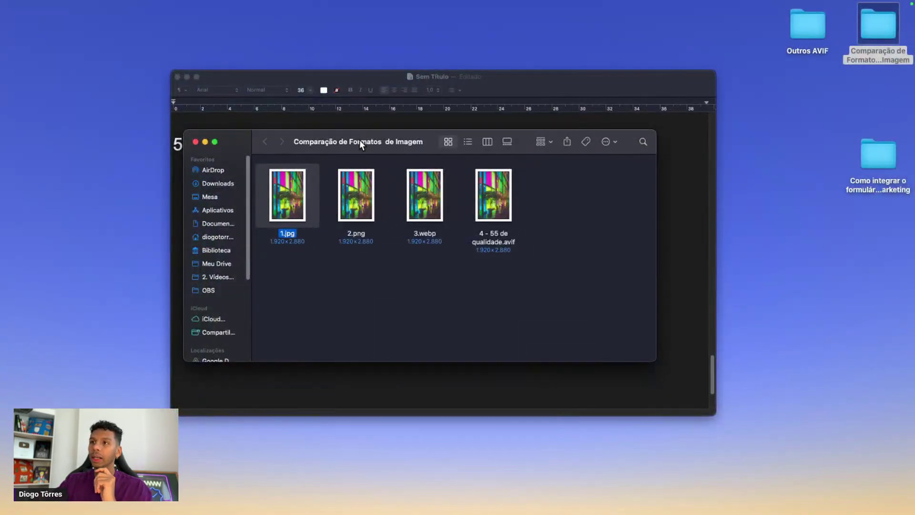
Step: Open the file information for 2.png and move its window to the middle of the screen
right_click(359, 190)
left_click(385, 236)
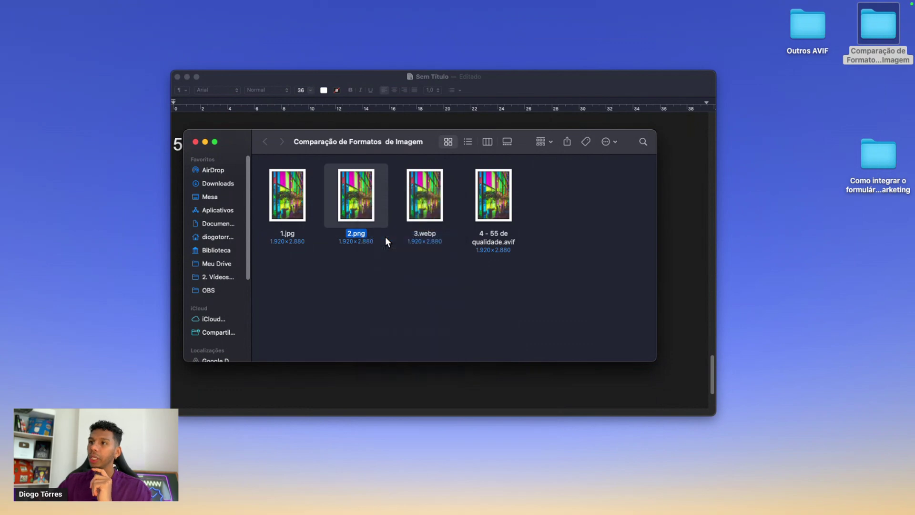
left_click_drag(147, 12, 423, 119)
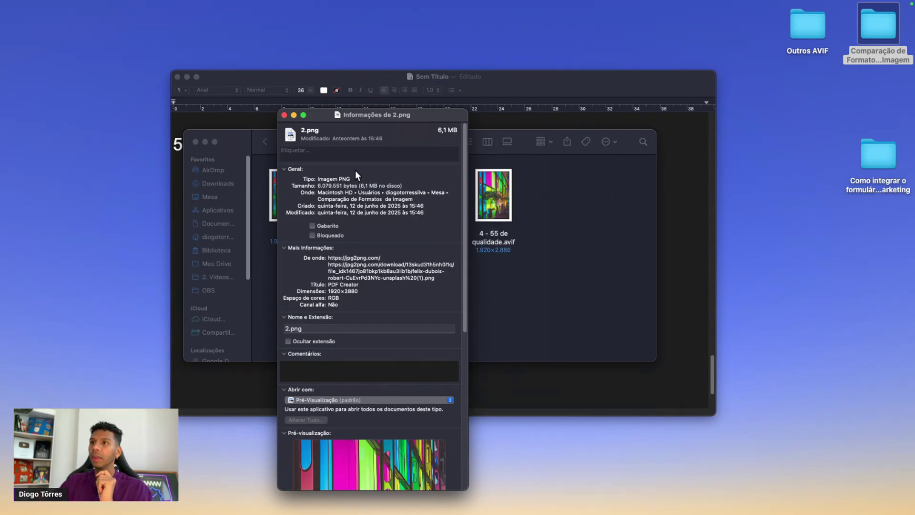
Step: Add the line "JPG - 1,1MB" to the text document, leaving space below the recommended size
left_click(661, 189)
key("Return")
key("Return")
type("KJ")
key("BackSpace")
key("BackSpace")
type("JPG =")
key("BackSpace")
type("- 1,1m")
key("BackSpace")
type("MB")
key("Return")
Step: Add the line "PNG - 6,1MB" below the JPG entry, checking the size in the 2.png information window
type("PNG - 6")
key("ctrl+Up")
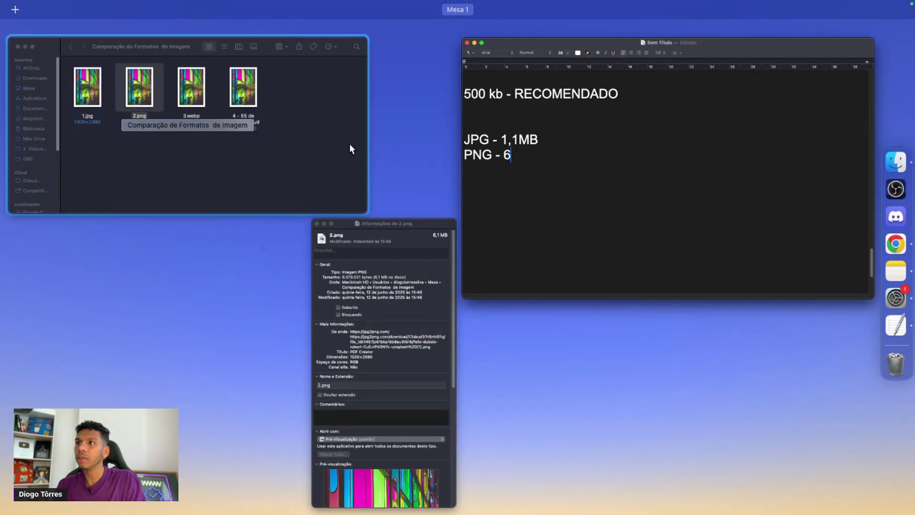
left_click(521, 131)
type(",1MB")
key("Return")
key("Return")
key("BackSpace")
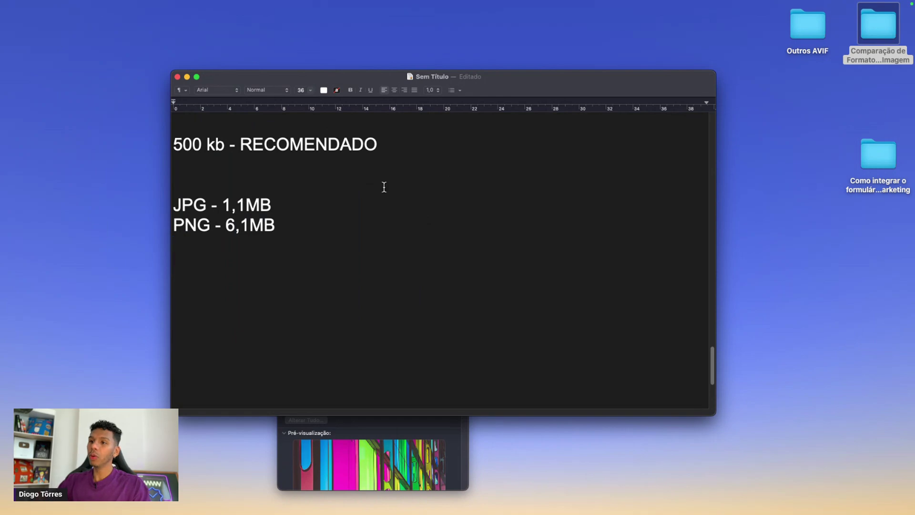
Step: Close the 2.png information window and return to the folder with the comparison images
left_click(488, 453)
left_click(597, 352)
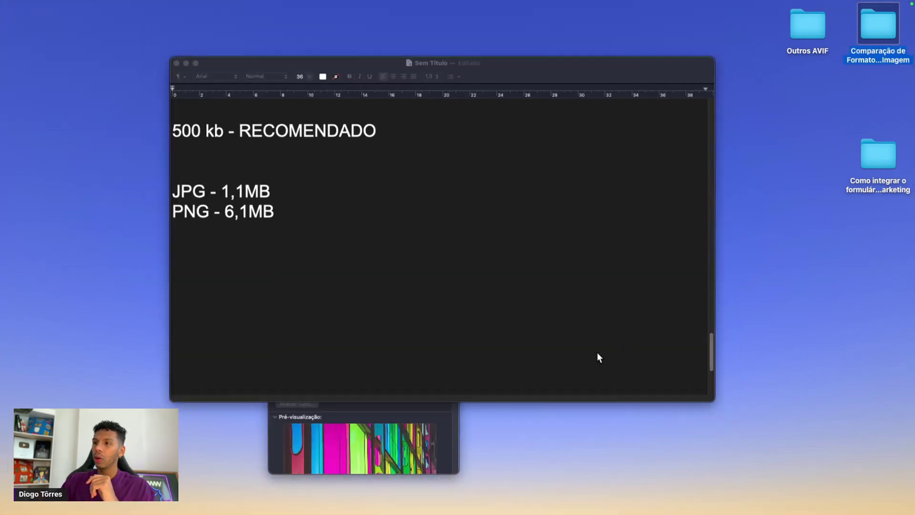
left_click(445, 424)
left_click(284, 115)
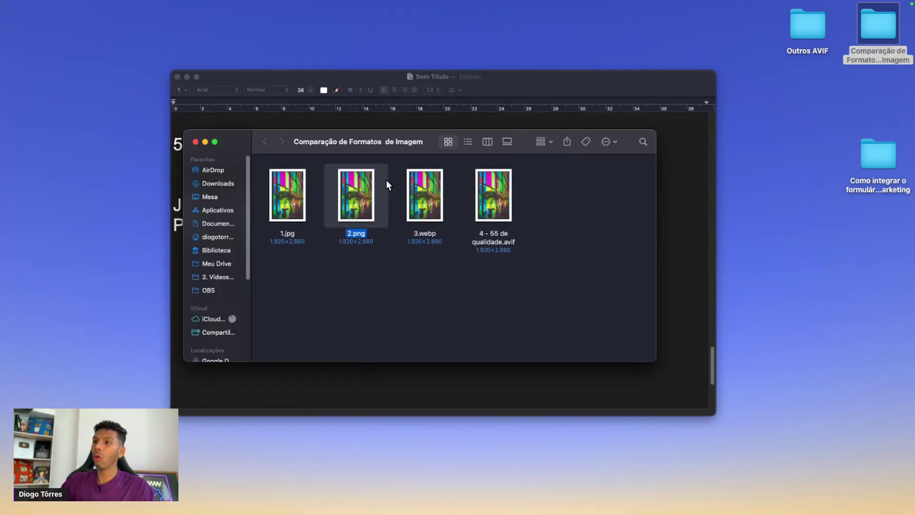
Step: Open the file information for 3.webp, move its window to the middle of the screen and highlight the file size
left_click(421, 200)
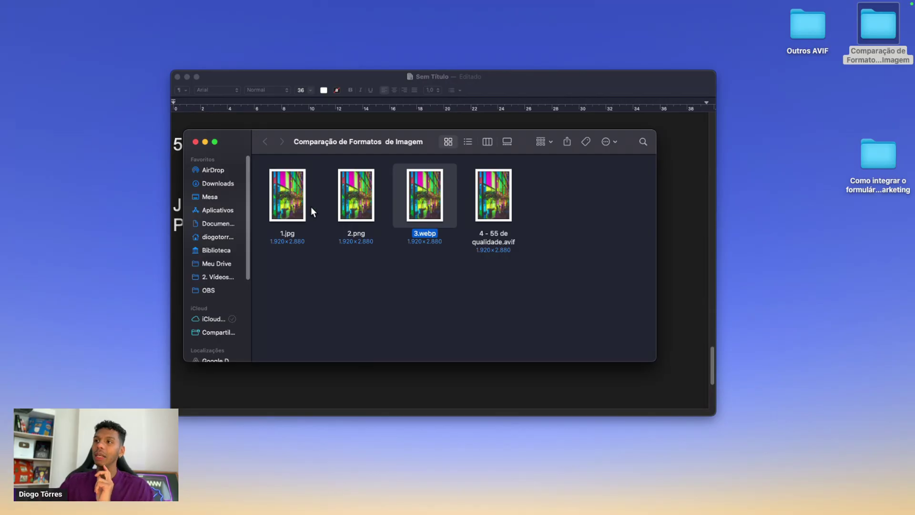
right_click(424, 208)
left_click(453, 256)
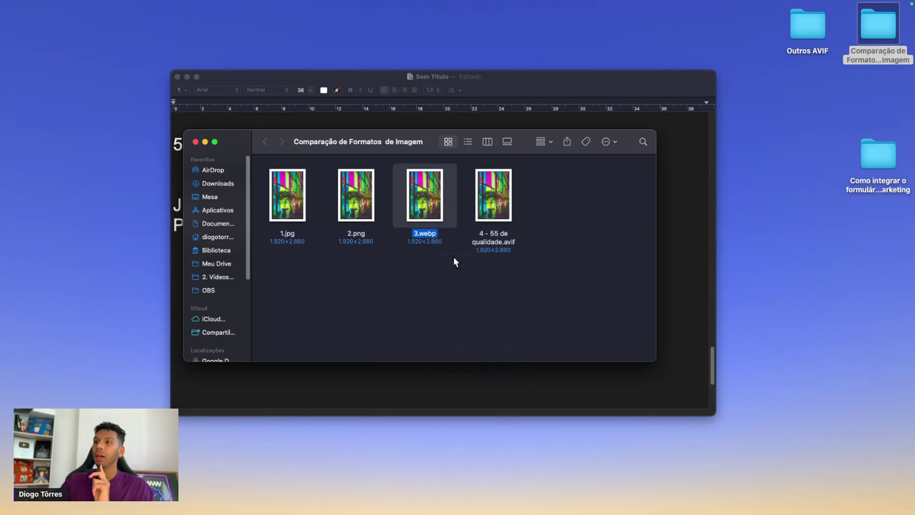
left_click_drag(159, 28, 504, 78)
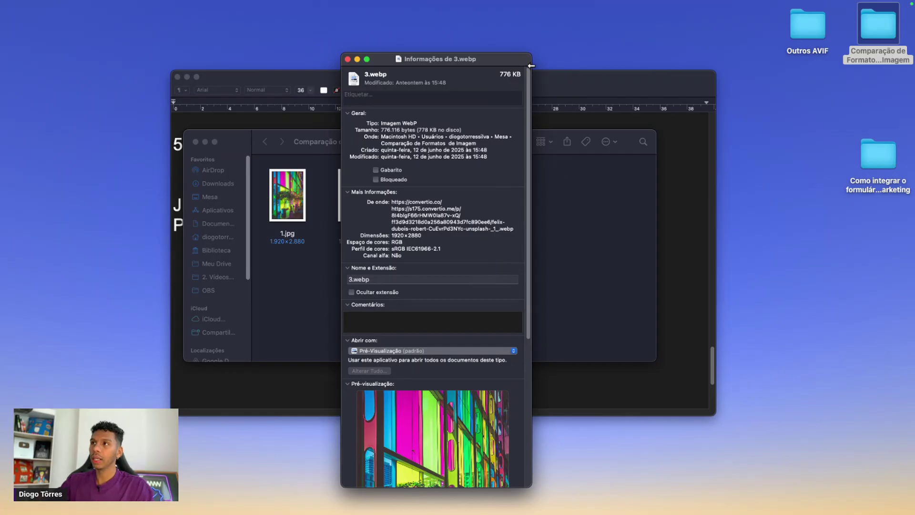
left_click_drag(499, 74, 524, 75)
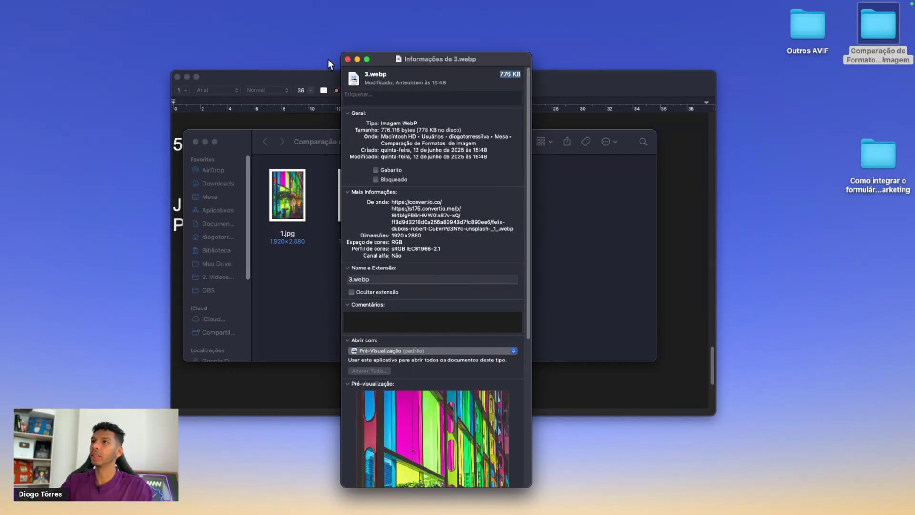
Step: Add the line "WEBp - 776kb" below the PNG entry in the text document
left_click(239, 375)
type("WEBp ")
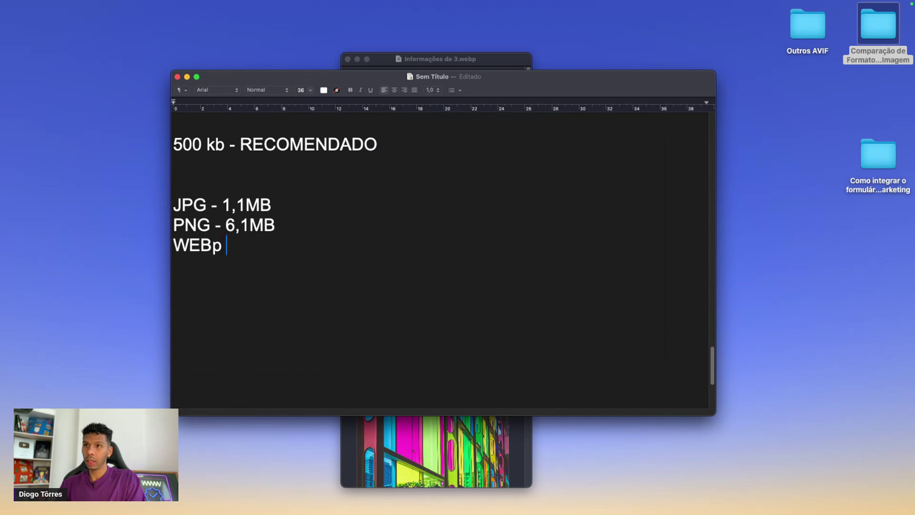
type("- 776kb")
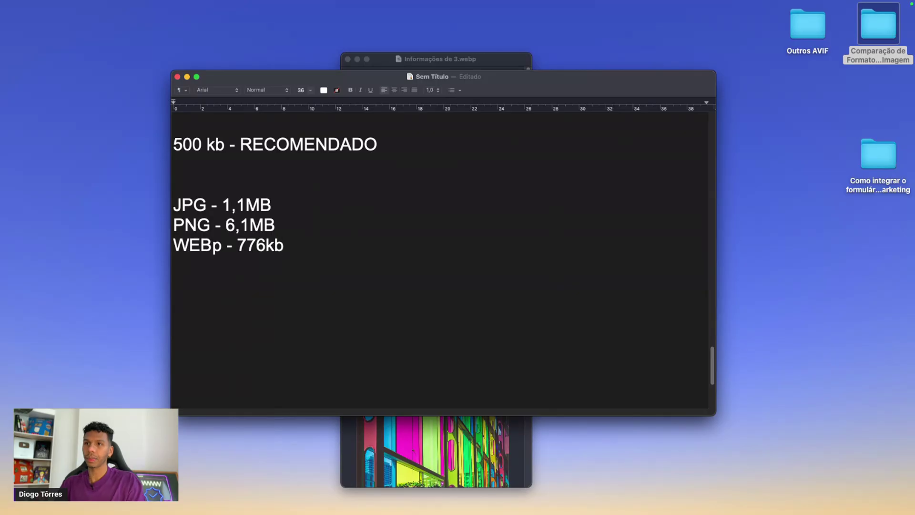
Step: Close the 3.webp information window, open the file information for 4 - 55 de qualidade.avif and move its window towards the middle
left_click(428, 65)
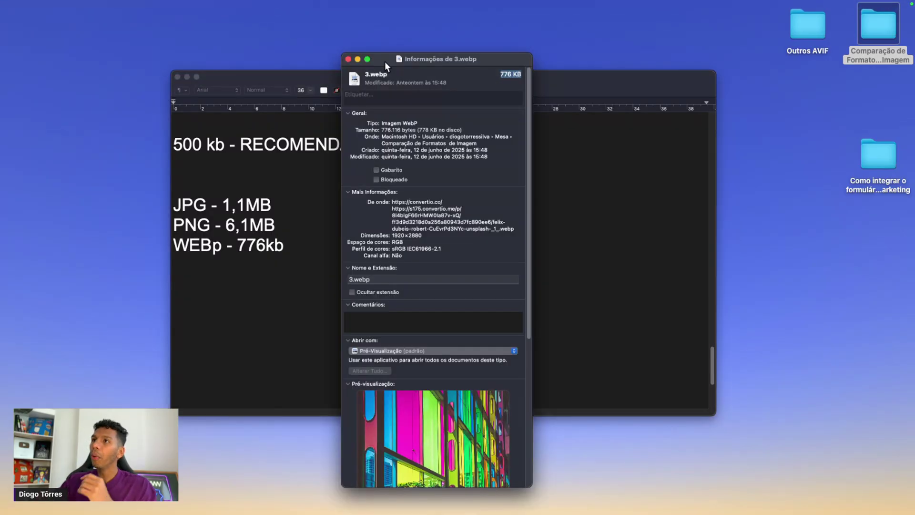
left_click(347, 59)
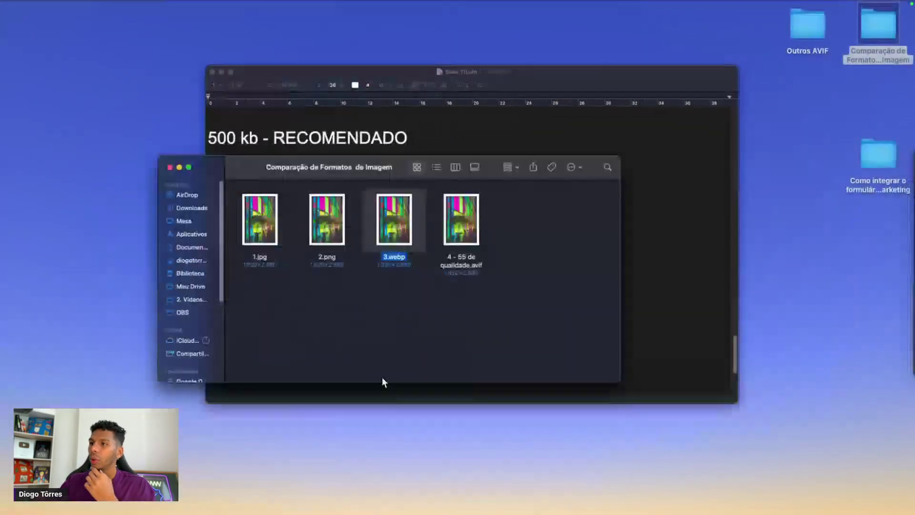
left_click(478, 203)
right_click(476, 205)
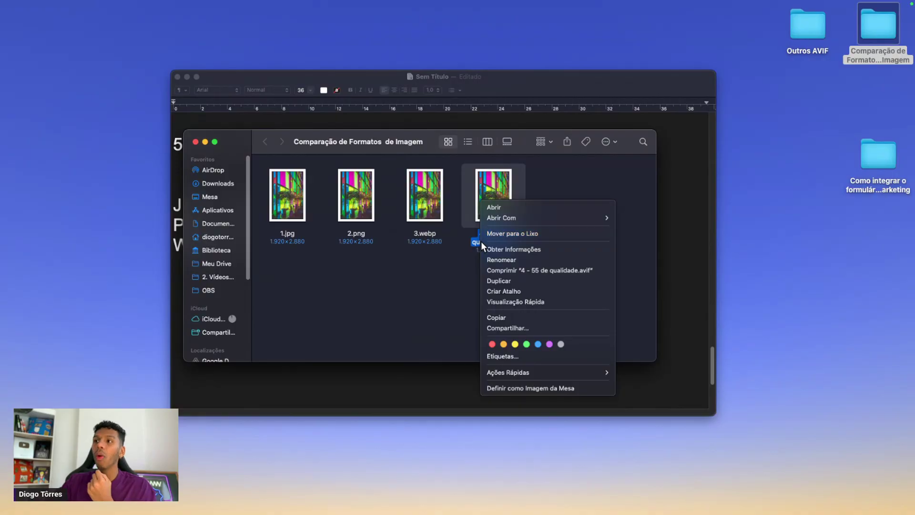
left_click(516, 251)
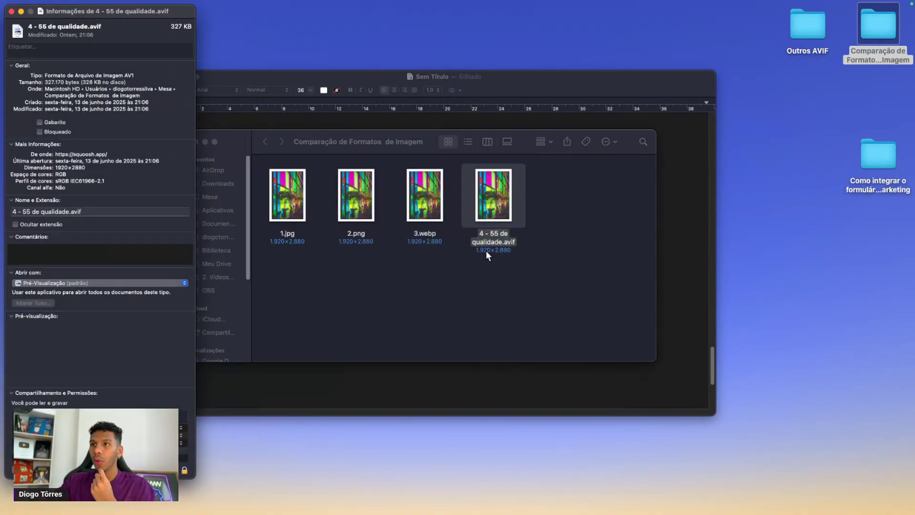
left_click_drag(178, 19, 376, 56)
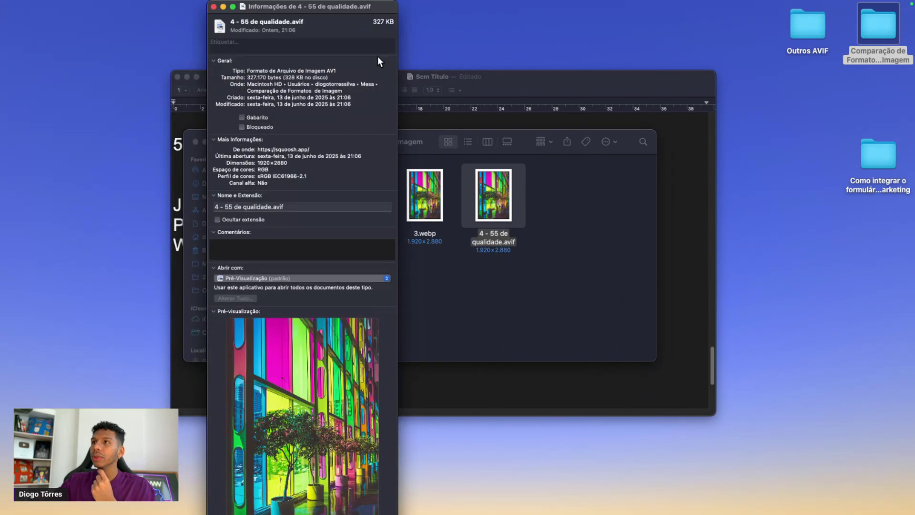
Step: Move the AVIF file's information window towards the middle and start an "AVIF - " line below the WEBp entry in the text document
left_click_drag(396, 4, 500, 68)
left_click(510, 110)
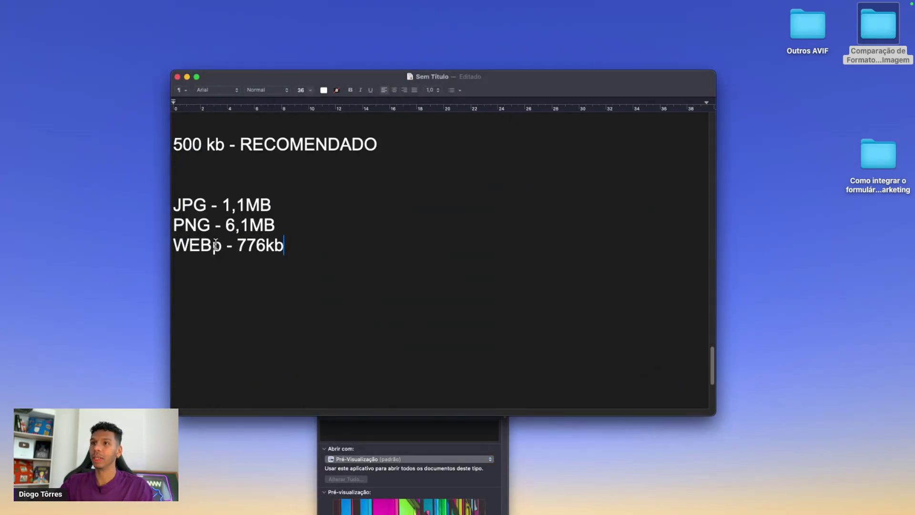
key("Return")
type("AVIF")
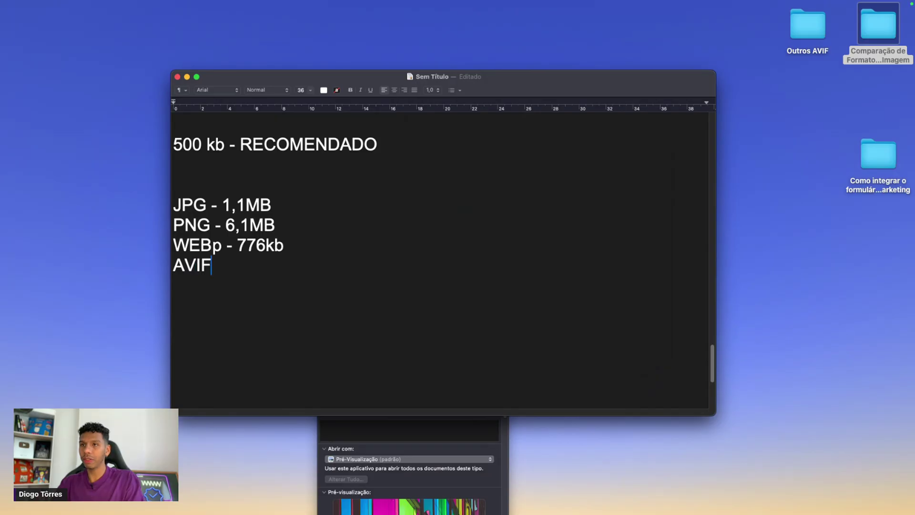
type(" - ")
type("AVIF")
key("BackSpace")
key("BackSpace")
key("BackSpace")
key("BackSpace")
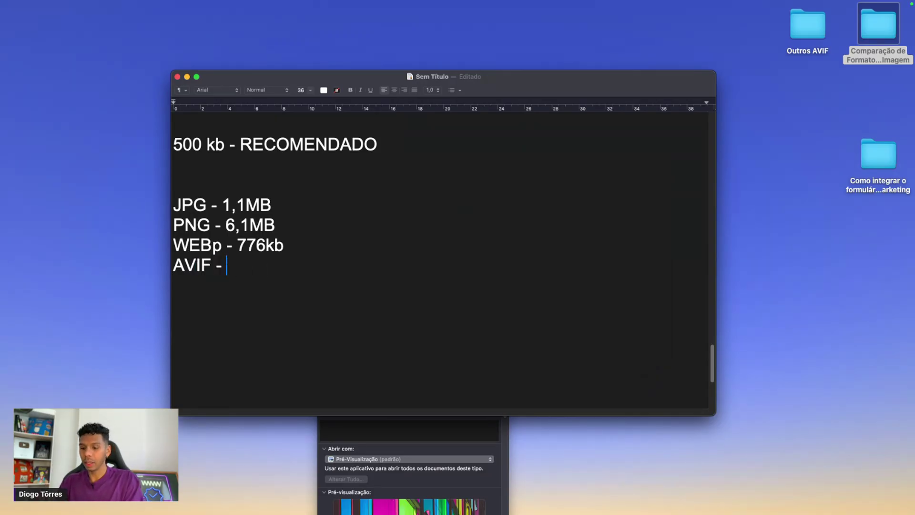
Step: Check the AVIF file size in its information window and complete the document's AVIF line with "327kb"
left_click(448, 445)
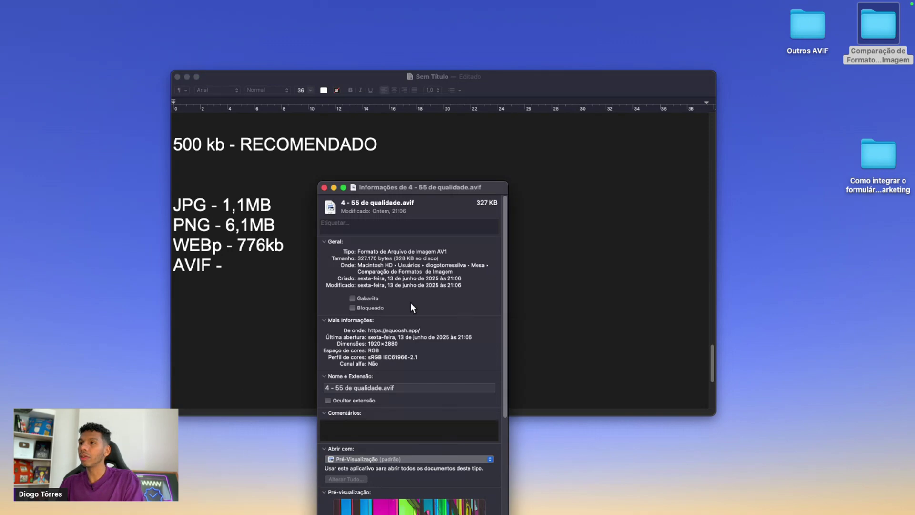
left_click(262, 271)
type("327K B")
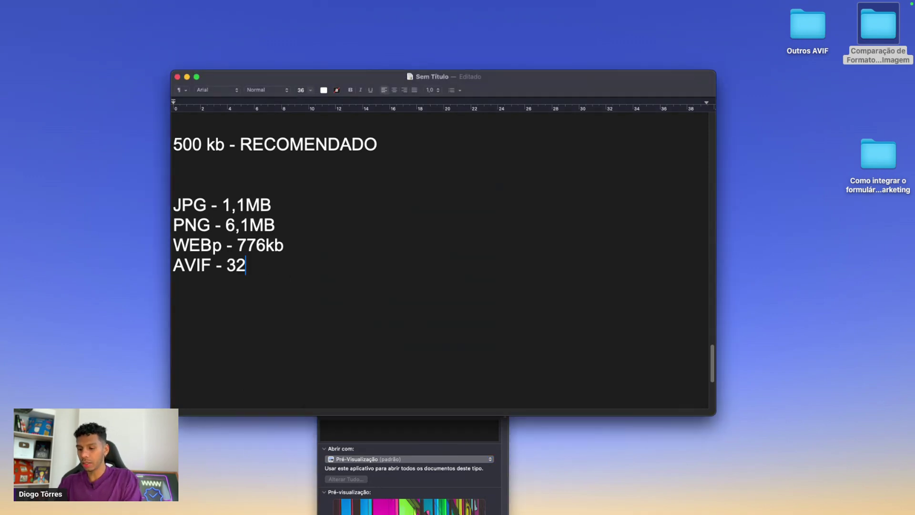
key("BackSpace")
key("BackSpace")
type("B")
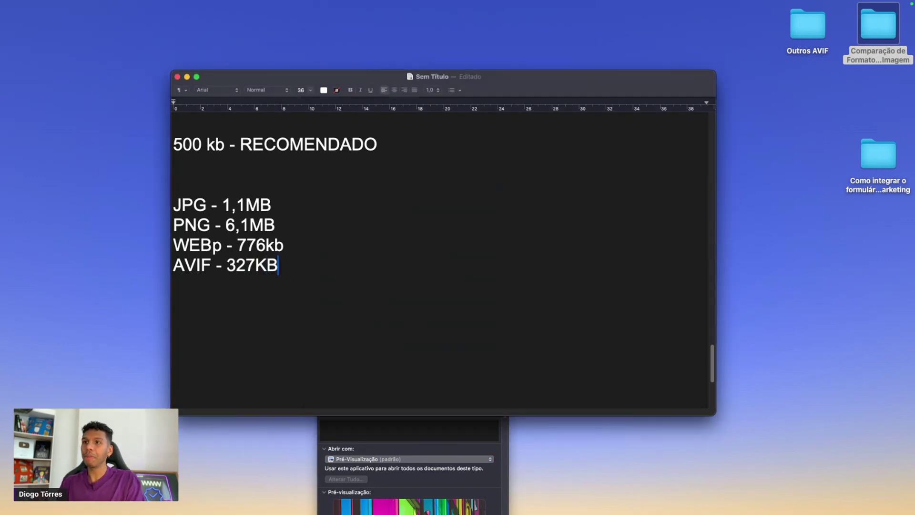
left_click(173, 245)
left_click_drag(278, 265, 255, 264)
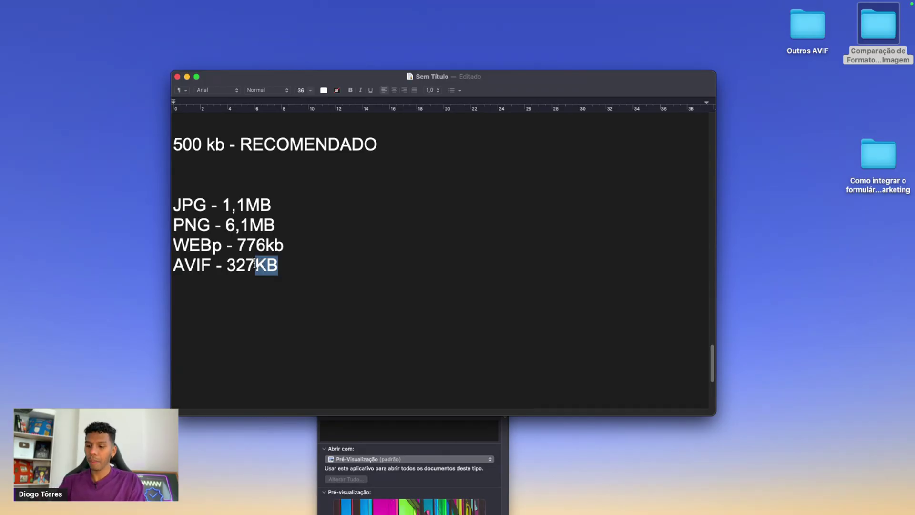
type("kb")
Step: Close the 4 - 55 de qualidade.avif information window and clear the file selection in the comparison folder
left_click(439, 445)
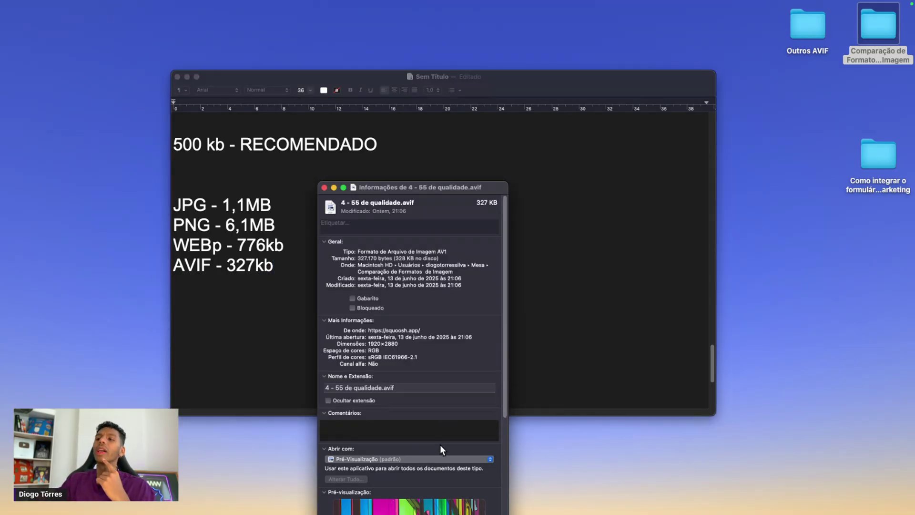
left_click(324, 187)
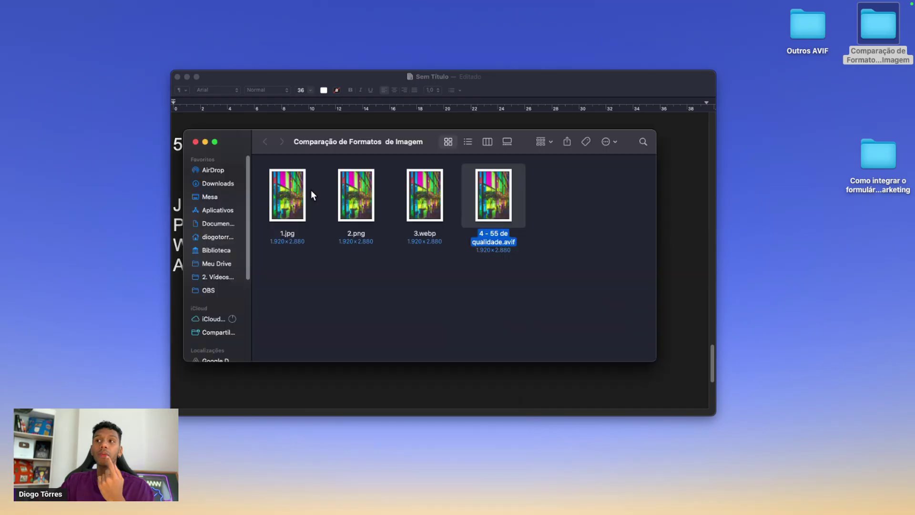
left_click(441, 290)
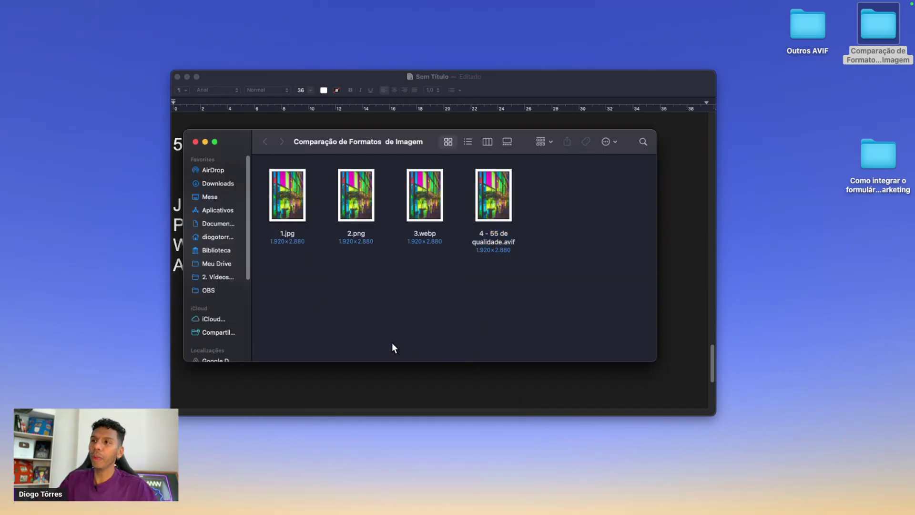
Step: Open 1.jpg from the comparison folder, reduce its window height and move it aside so the folder's other images are accessible
right_click(289, 202)
left_click(287, 190)
double_click(289, 201)
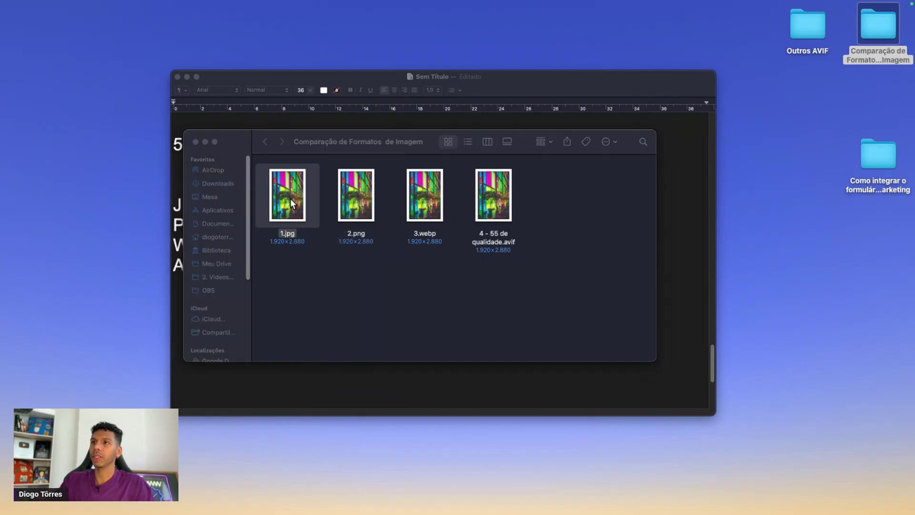
left_click_drag(336, 5, 336, 164)
left_click_drag(132, 169, 113, 68)
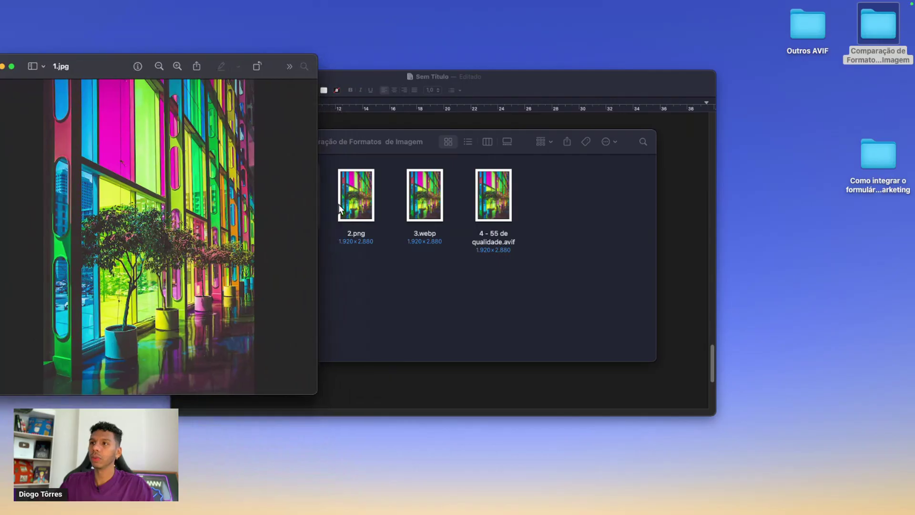
Step: Open 2.png, shrink its window and place it side by side with 1.jpg to compare the image quality
double_click(356, 196)
left_click_drag(157, 44, 506, 35)
left_click_drag(714, 9, 714, 184)
left_click_drag(491, 197, 462, 79)
left_click_drag(98, 66, 143, 76)
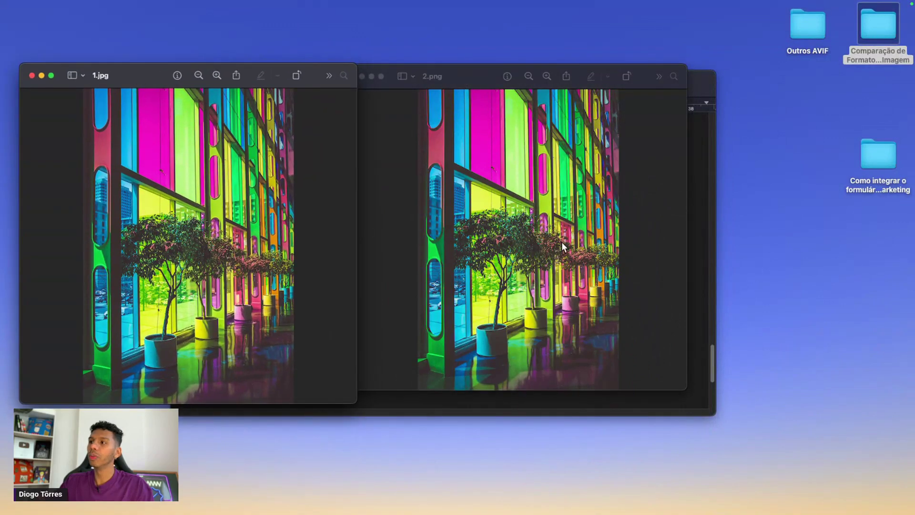
Step: Return to the comparison folder, open 3.webp, shrink its window and place it beside 1.jpg
left_click(706, 291)
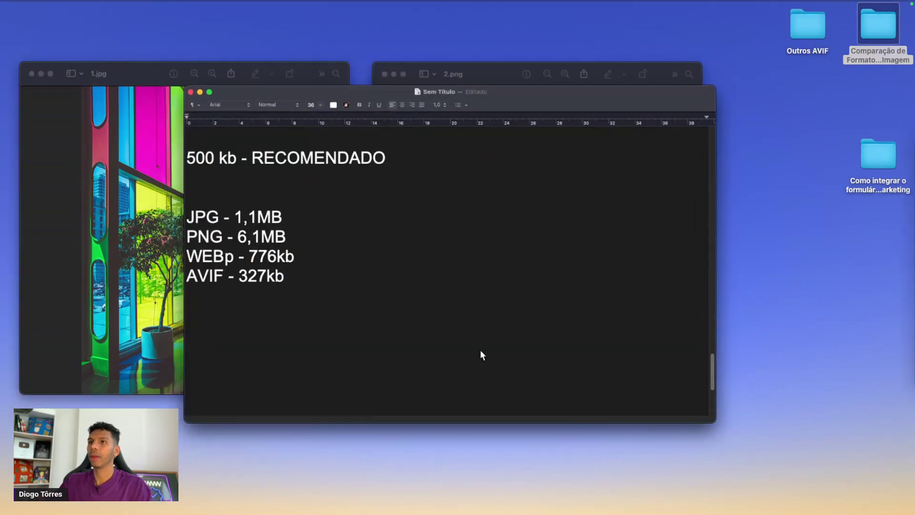
key("ctrl+Up")
left_click(224, 343)
double_click(421, 221)
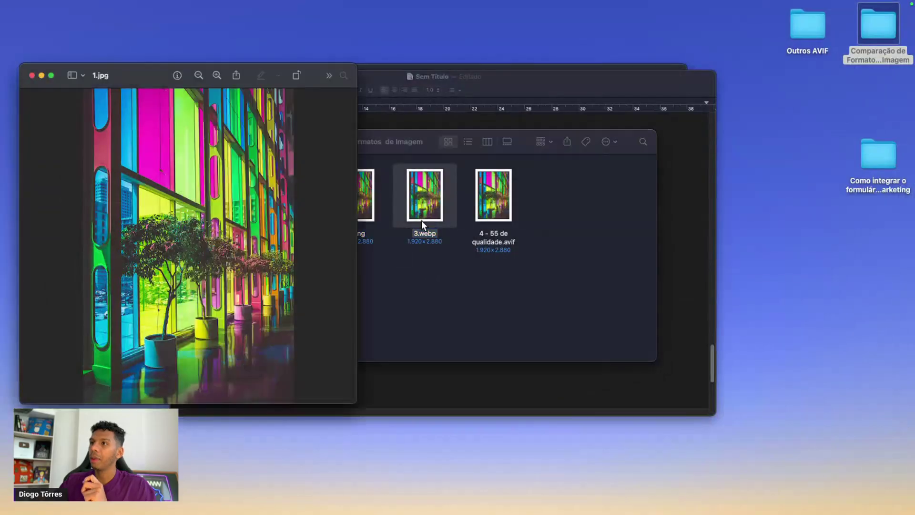
left_click_drag(133, 18, 349, 79)
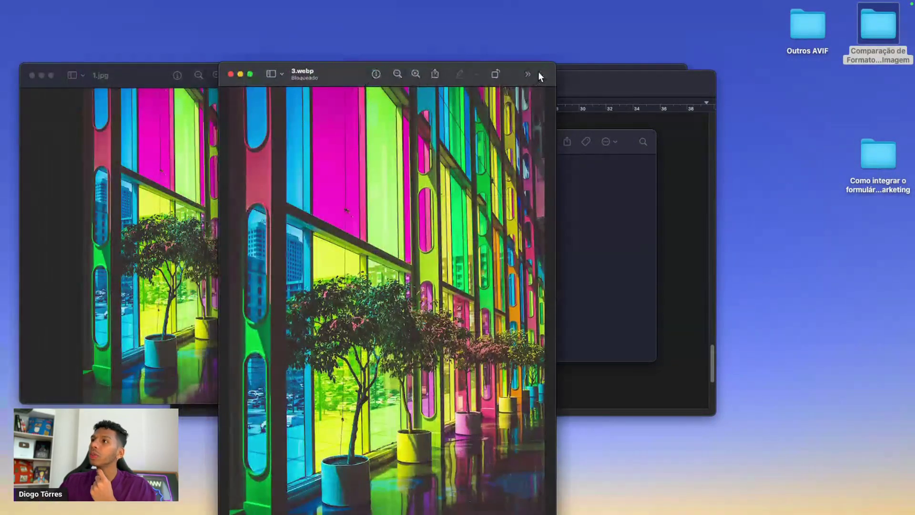
left_click_drag(548, 62, 548, 198)
left_click_drag(336, 205, 502, 83)
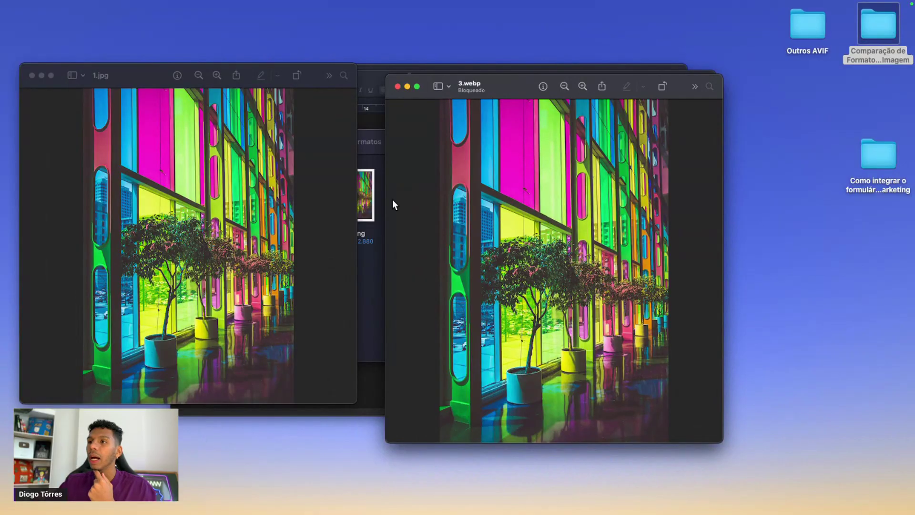
Step: Enlarge the 1.jpg and 3.webp preview windows to compare their image quality more closely
left_click(351, 403)
left_click_drag(355, 404, 484, 449)
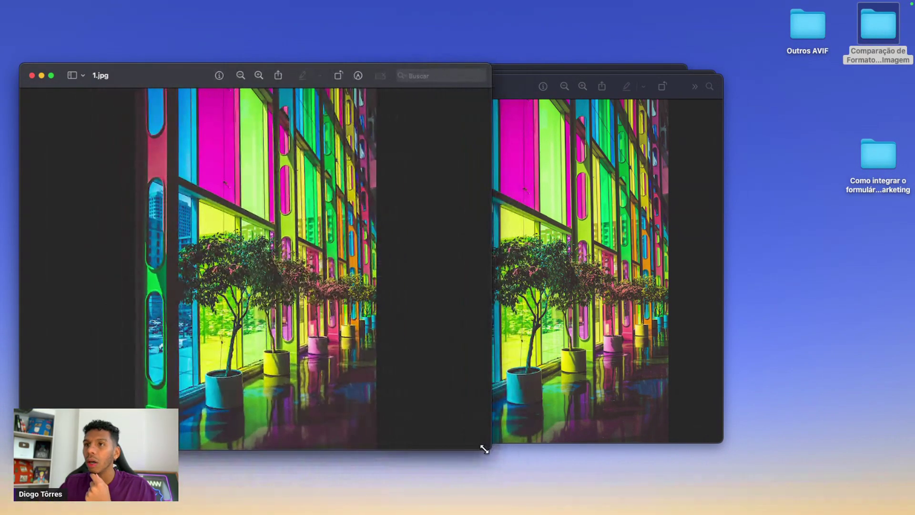
left_click(511, 433)
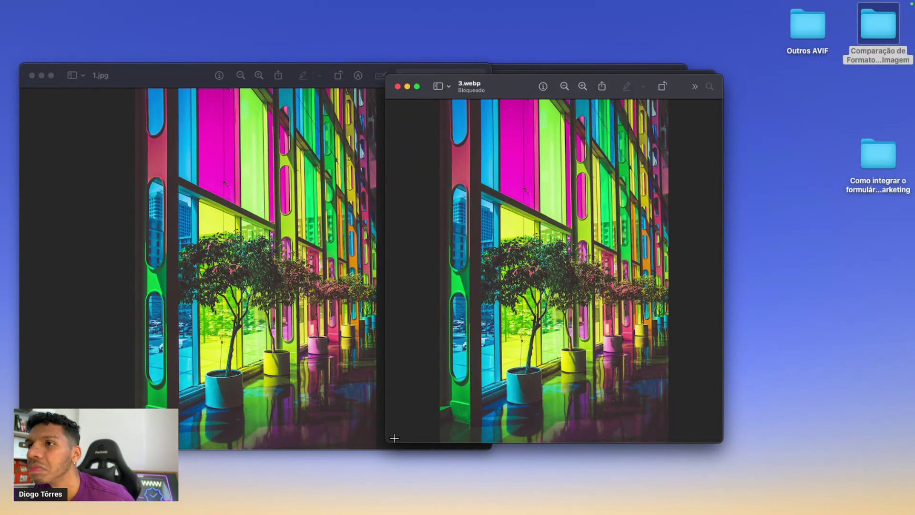
left_click_drag(385, 441, 355, 459)
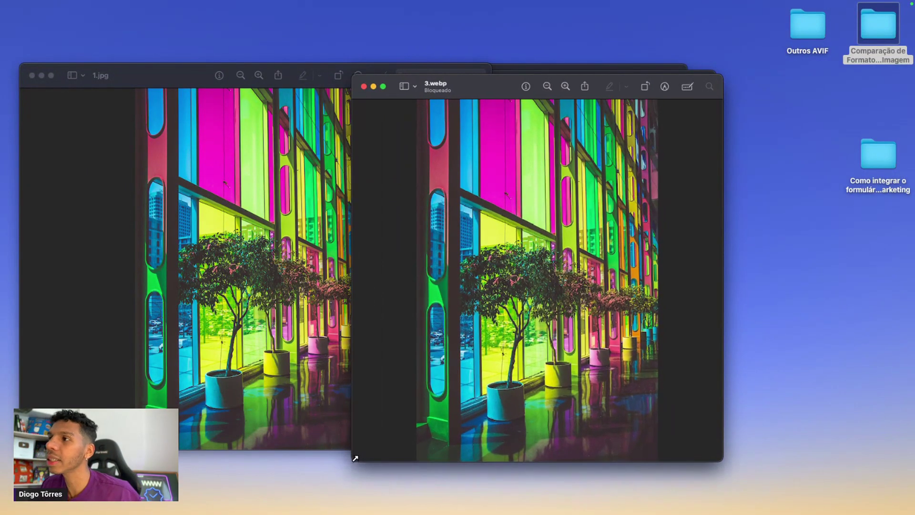
Step: Close 3.webp, open 4 - 55 de qualidade.avif and resize its window to compare it side by side with 1.jpg
left_click(363, 87)
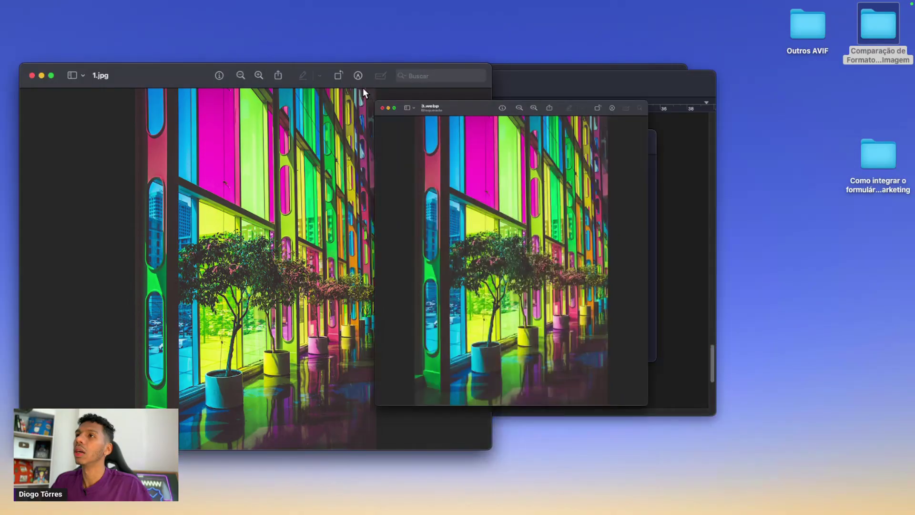
left_click(496, 197)
double_click(495, 196)
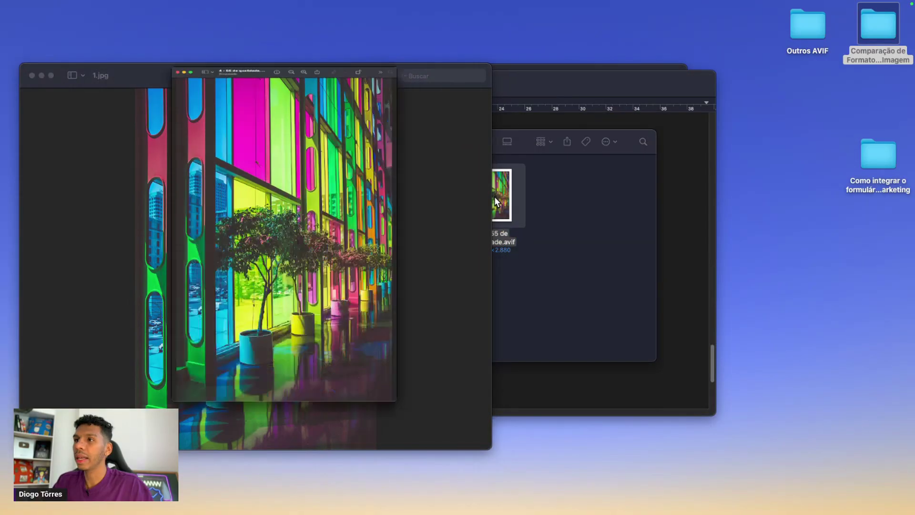
left_click_drag(338, 4, 717, 19)
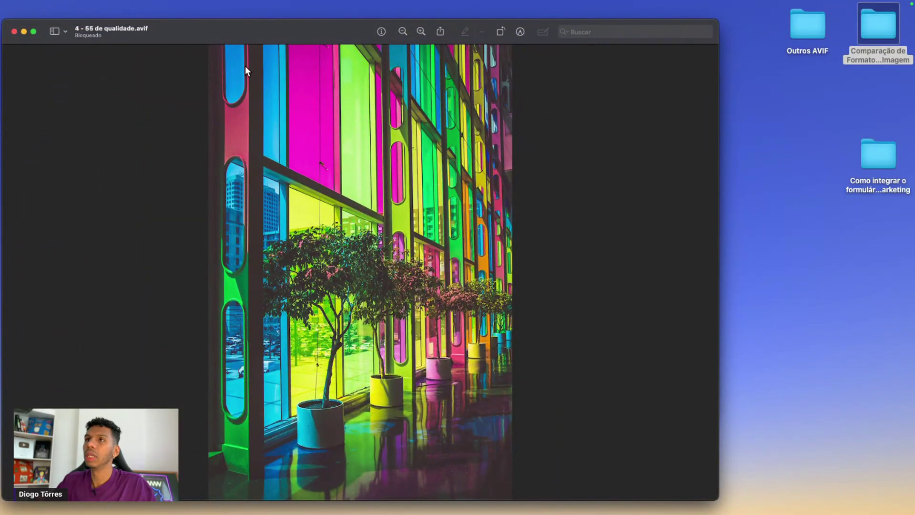
left_click_drag(711, 19, 786, 78)
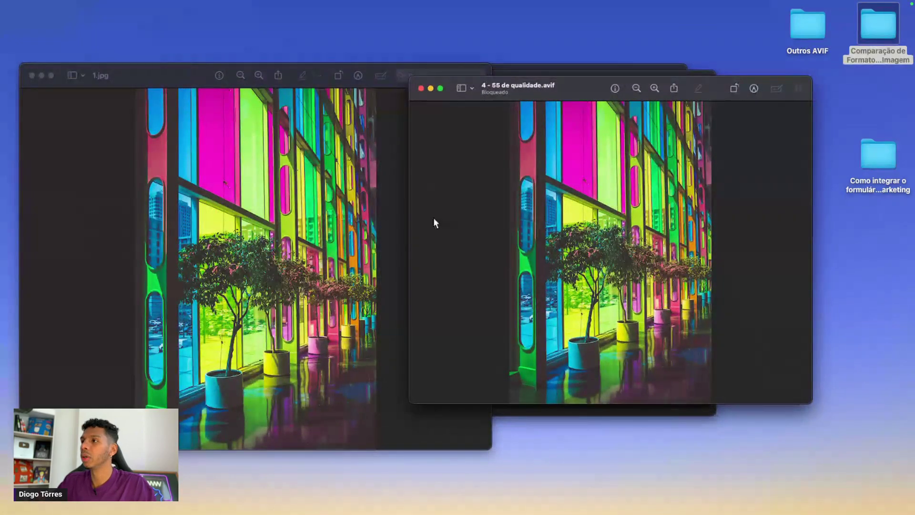
Step: Close the AVIF, 1.jpg and 2.png preview windows and clear the selection in the comparison folder
left_click(420, 88)
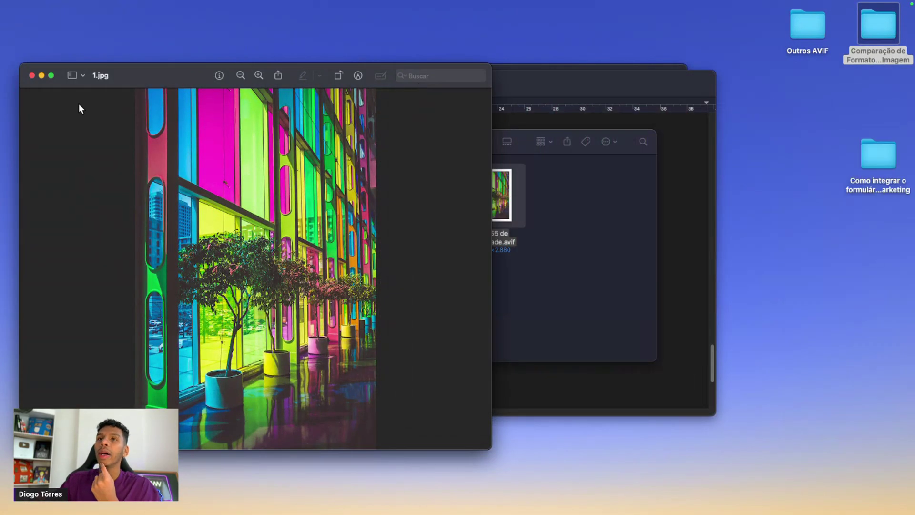
left_click(31, 75)
left_click(362, 77)
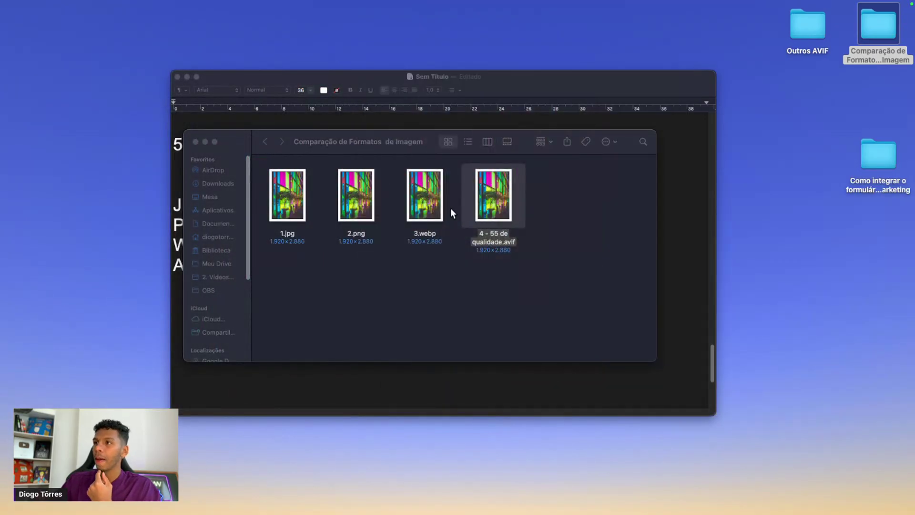
left_click_drag(468, 290, 527, 201)
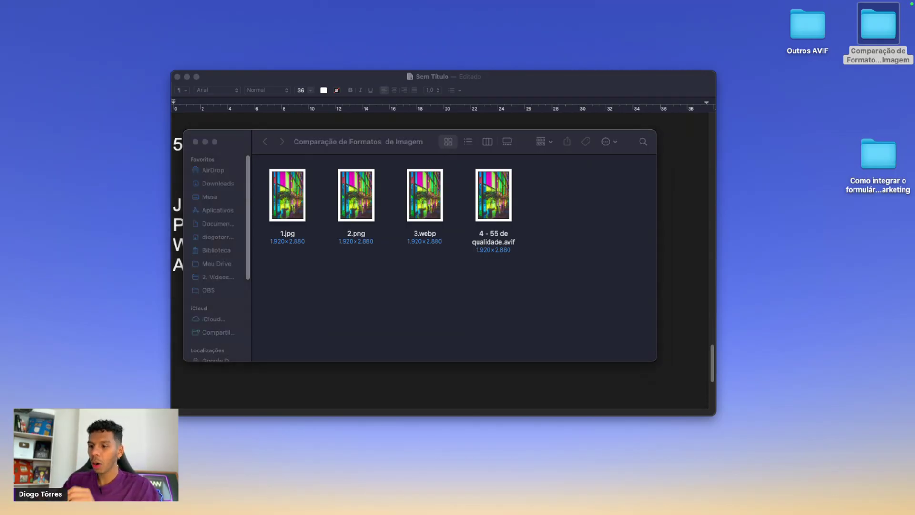
left_click_drag(285, 303, 524, 300)
Step: Switch to the Google Chrome window with PageSpeed Insights and bring up its first Squoosh page
key("ctrl+Up")
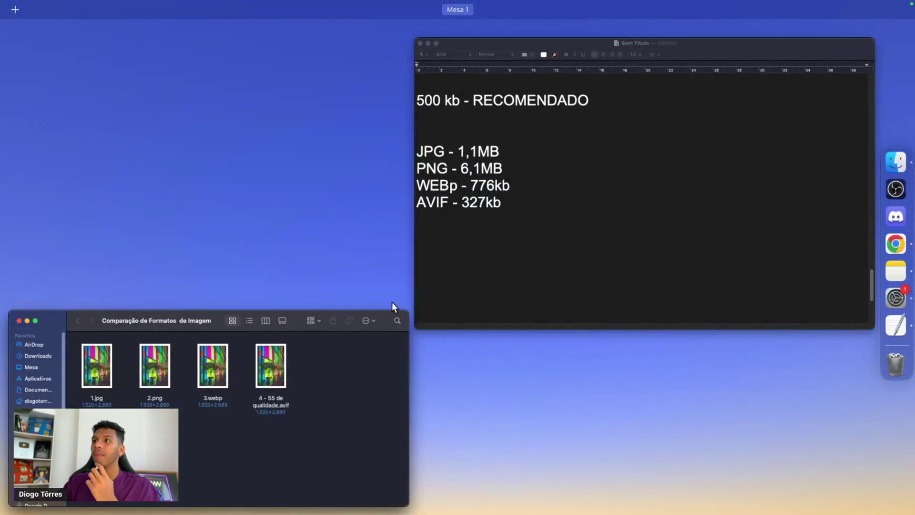
key("Escape")
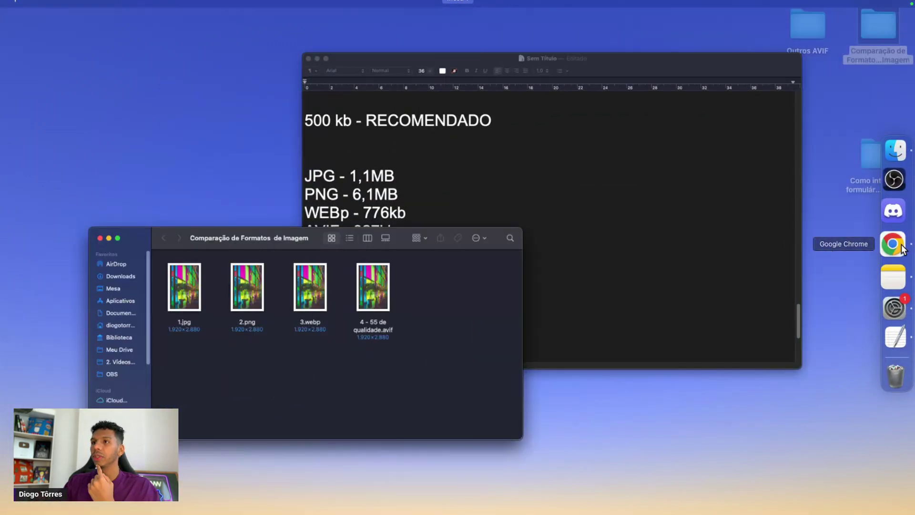
right_click(895, 249)
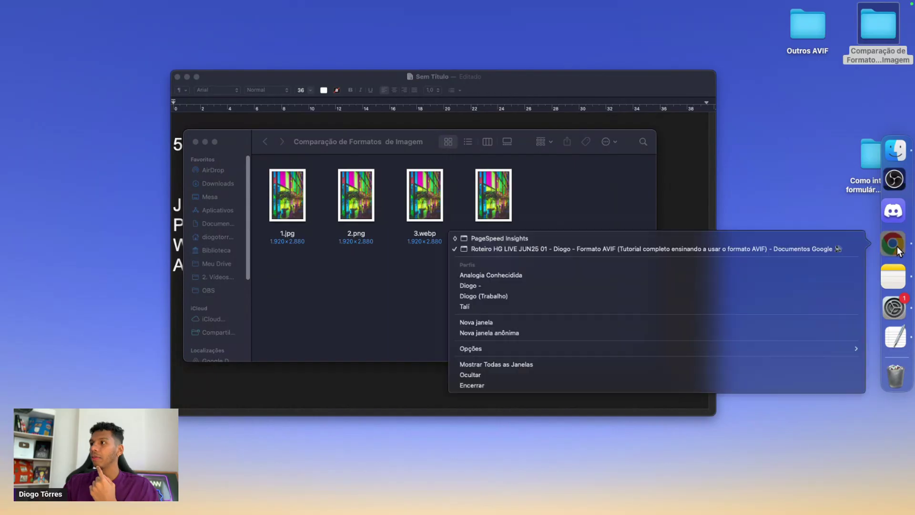
left_click(510, 240)
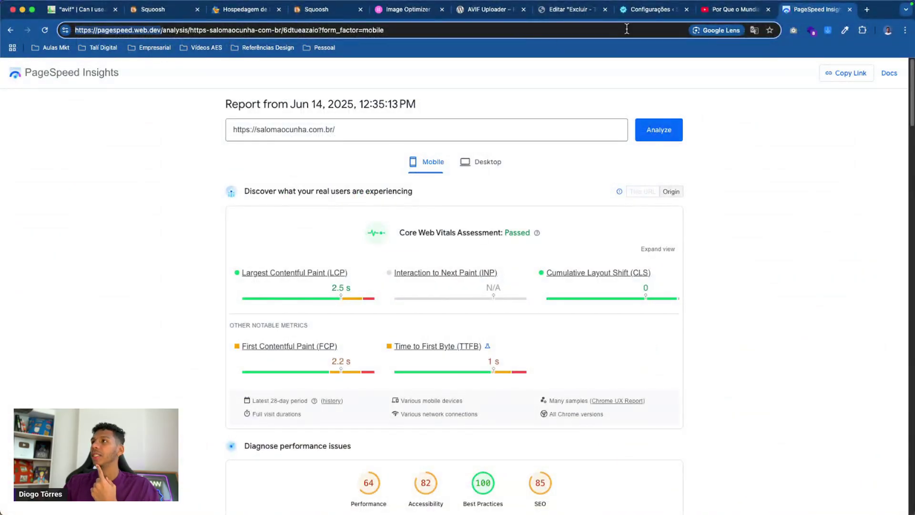
left_click(144, 11)
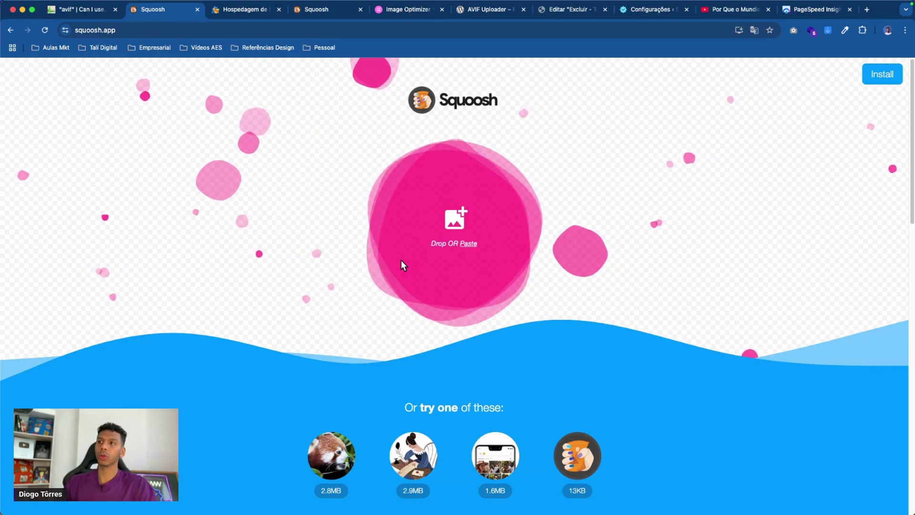
Step: Bring the comparison folder over the Squoosh page and load 1.jpg into the Squoosh editor
key("ctrl+Up")
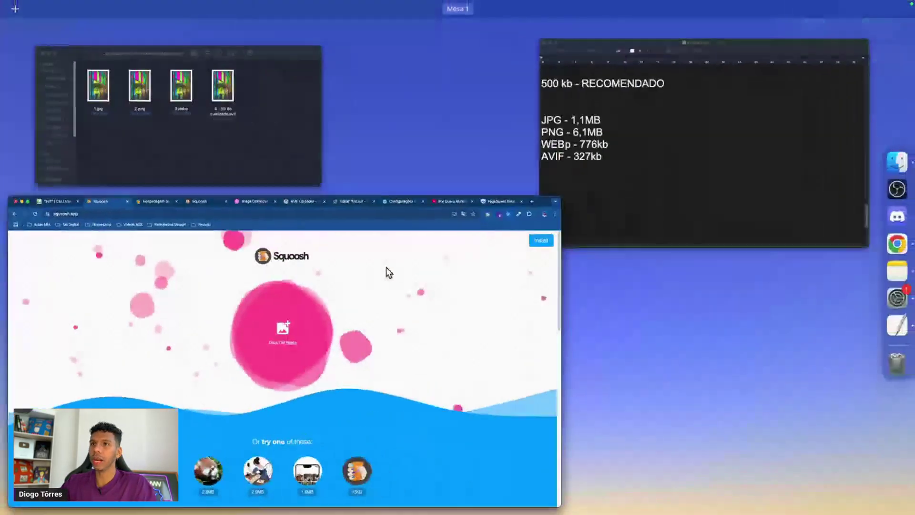
left_click(225, 129)
left_click_drag(412, 133, 576, 168)
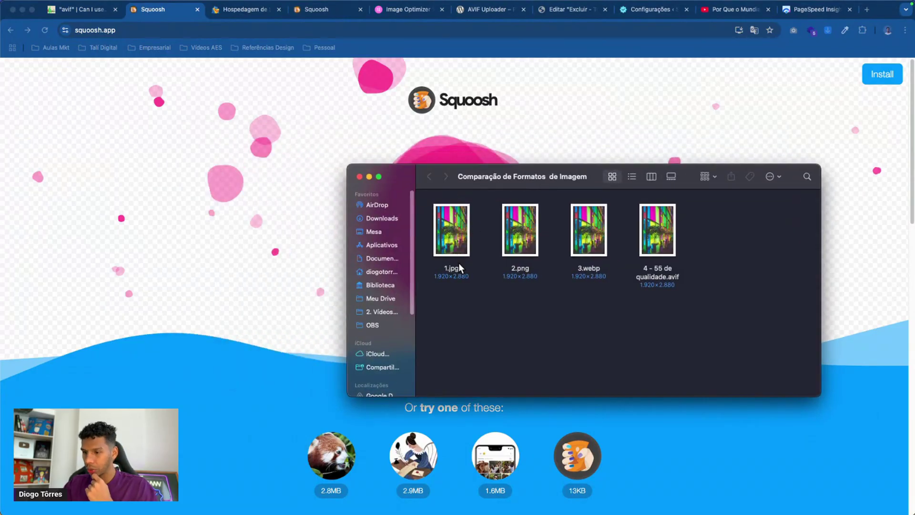
left_click_drag(460, 267, 392, 303)
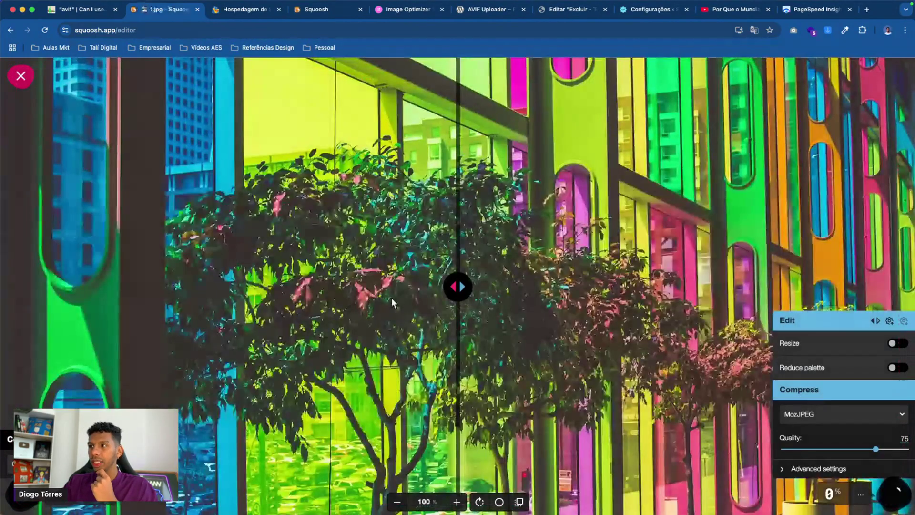
Step: Compare the original 1.jpg with its MozJPEG version at several zoom levels, shifting the comparison divider across the tree
scroll(373, 310, "down", 5)
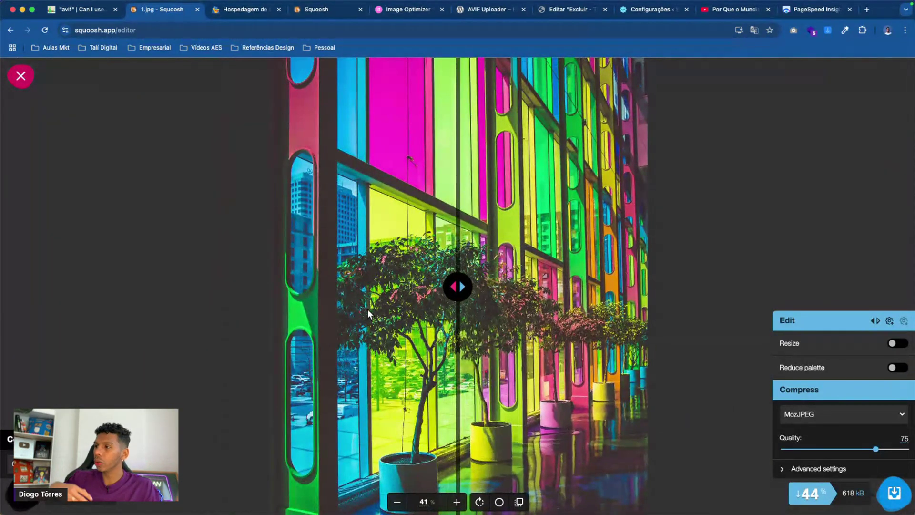
mouse_move(457, 301)
left_mouse_down()
mouse_move(346, 305)
mouse_move(572, 305)
mouse_move(435, 305)
mouse_move(443, 305)
left_mouse_up()
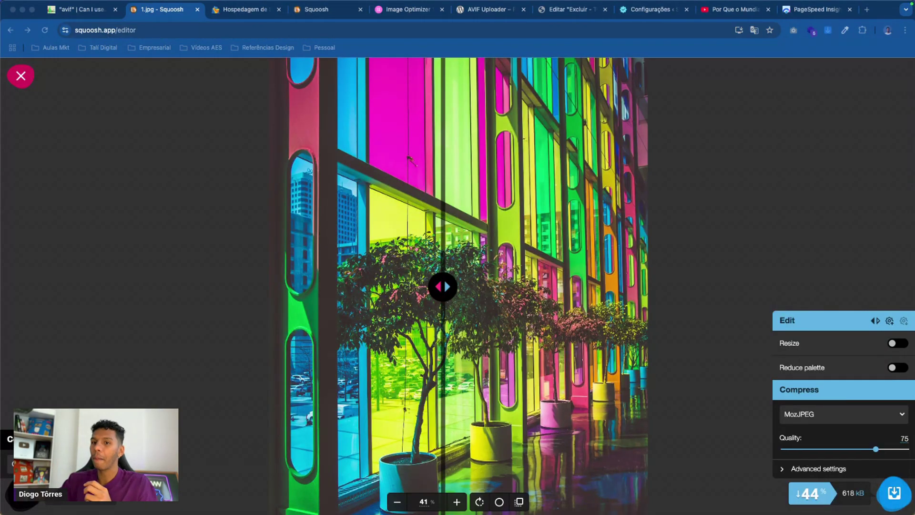
scroll(463, 286, "up", 3)
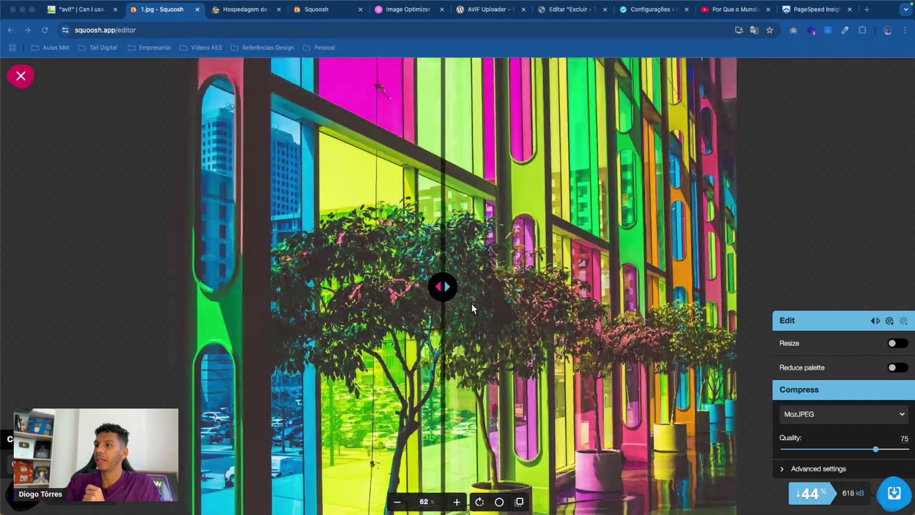
scroll(471, 303, "up", 10)
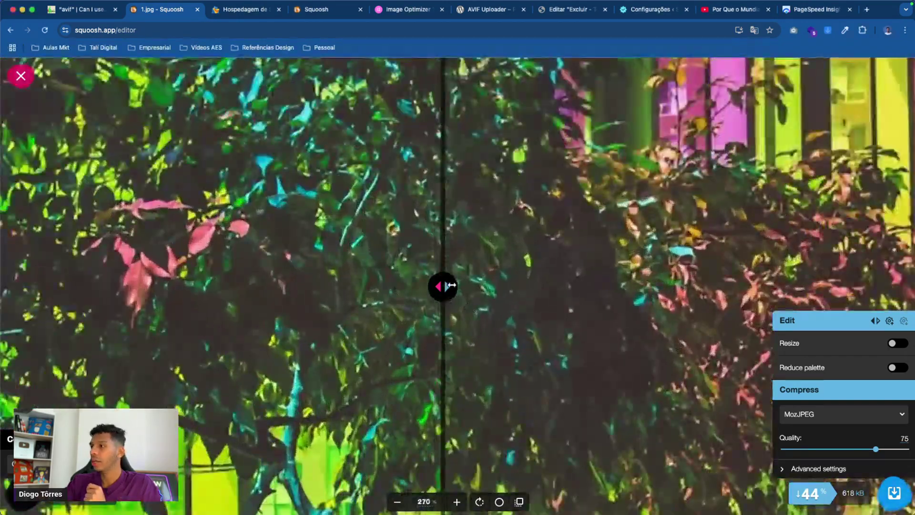
left_click_drag(450, 285, 334, 287)
scroll(539, 313, "down", 6)
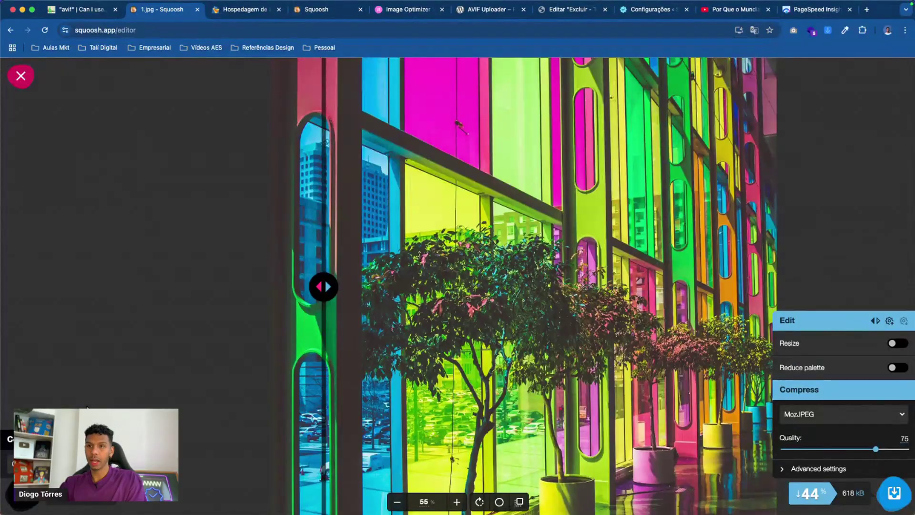
Step: Draw freehand annotation marks on the empty area beside the image and clear them
key("b")
mouse_move(136, 237)
left_mouse_down()
mouse_move(235, 178)
mouse_move(179, 260)
left_mouse_up()
left_click_drag(119, 344, 119, 350)
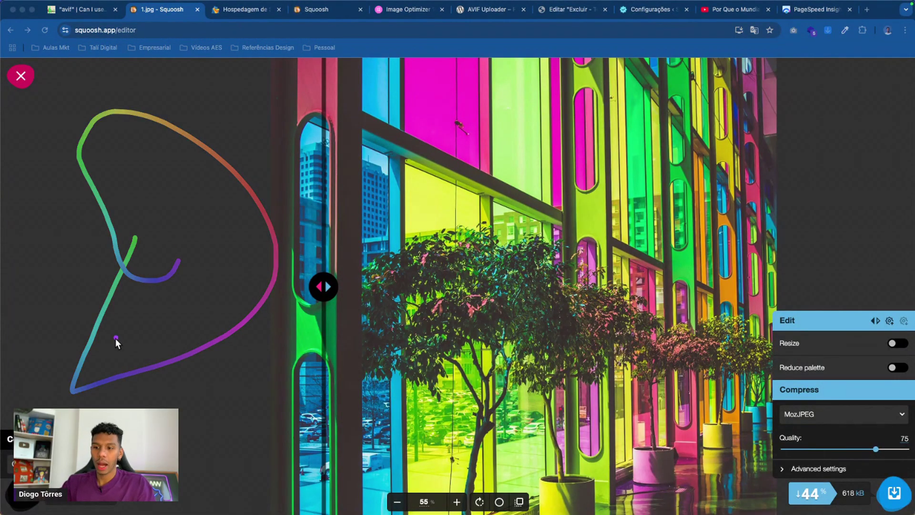
key("Escape")
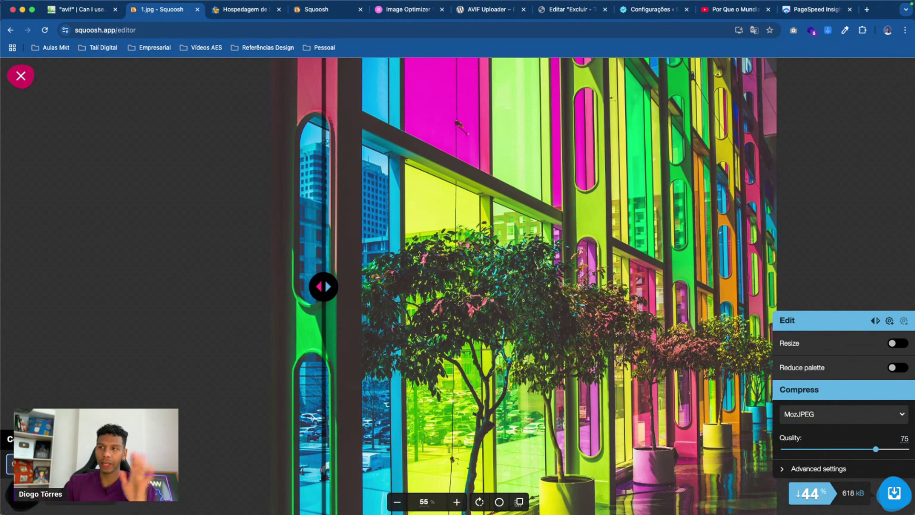
Step: Place the comparison divider over the tree, set the compression format to AVIF and inspect the foliage
left_click_drag(336, 263, 508, 273)
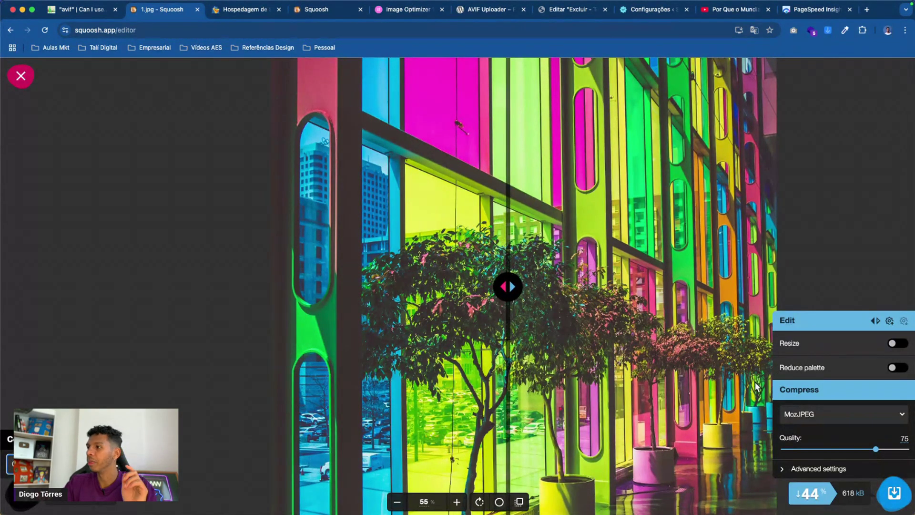
left_click(810, 413)
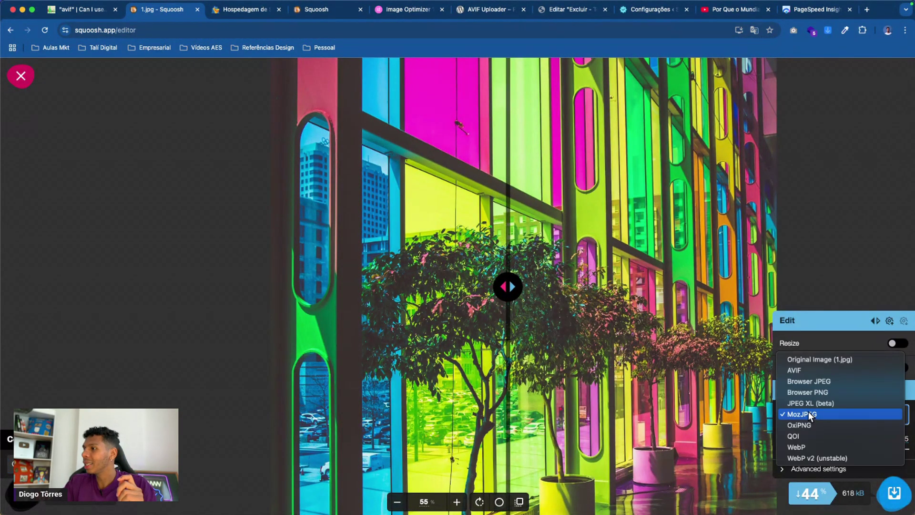
left_click(799, 373)
left_click(804, 370)
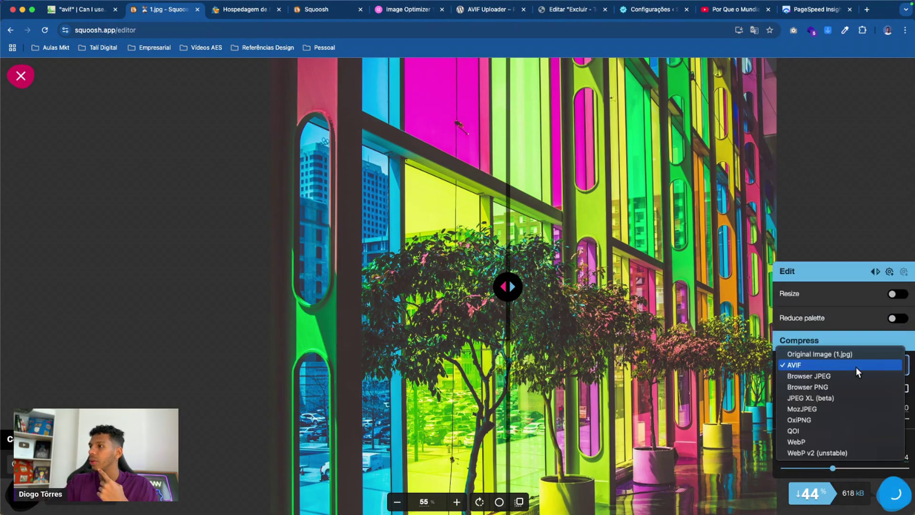
left_click(811, 364)
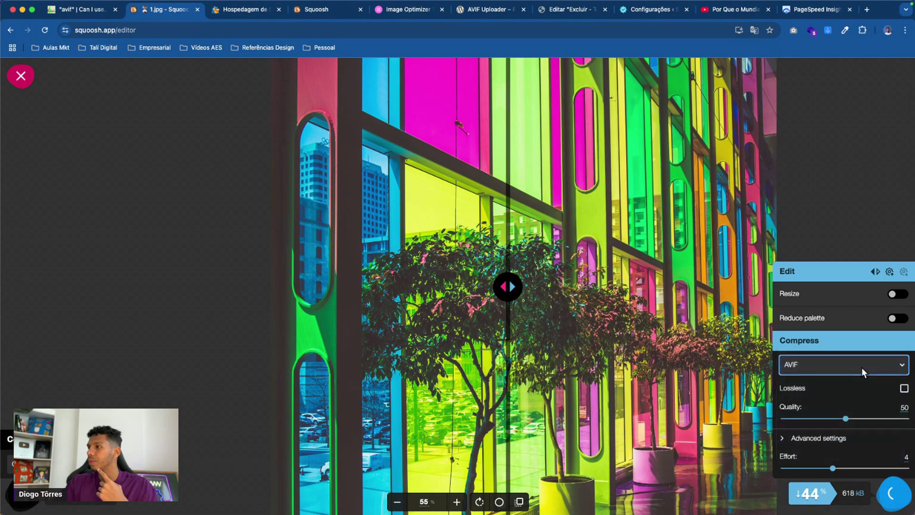
scroll(560, 355, "up", 5)
scroll(556, 356, "down", 5)
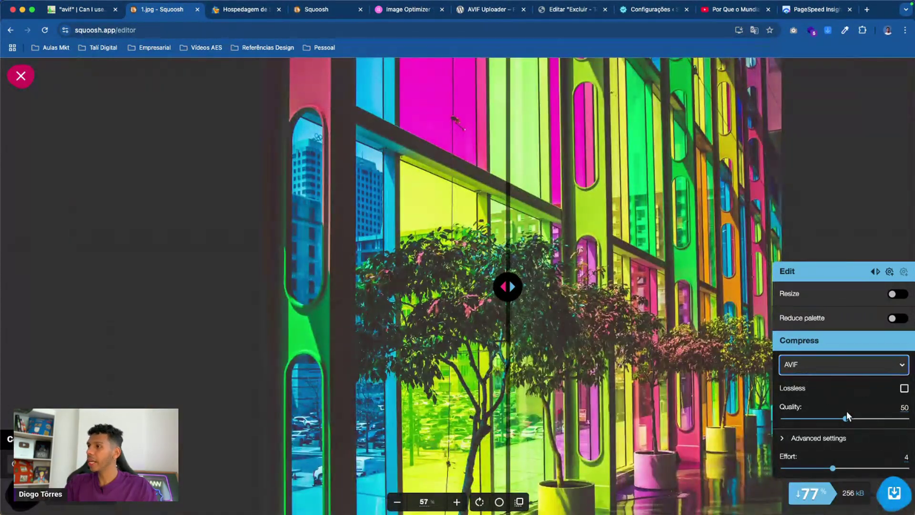
scroll(686, 355, "up", 5)
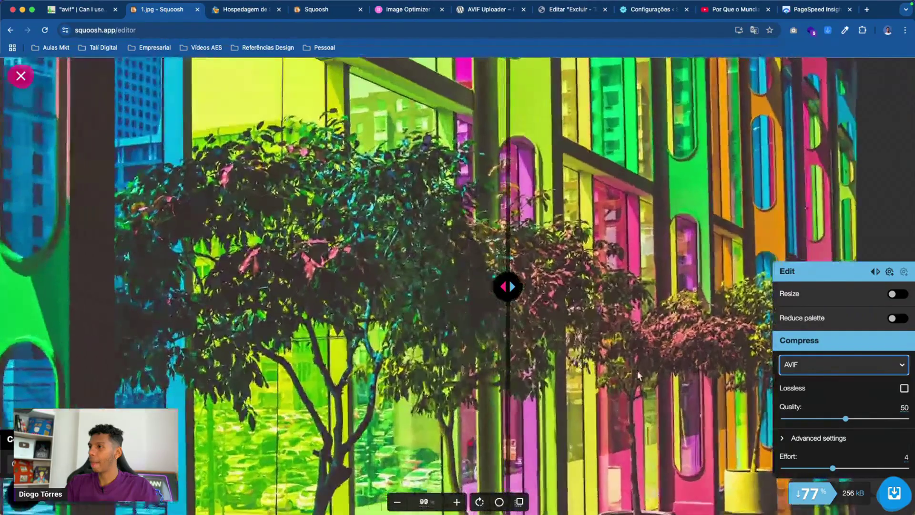
Step: Lower the AVIF quality to 6 and check the compressed side of the image
mouse_move(845, 418)
left_mouse_down()
mouse_move(824, 419)
mouse_move(863, 421)
mouse_move(839, 422)
left_mouse_up()
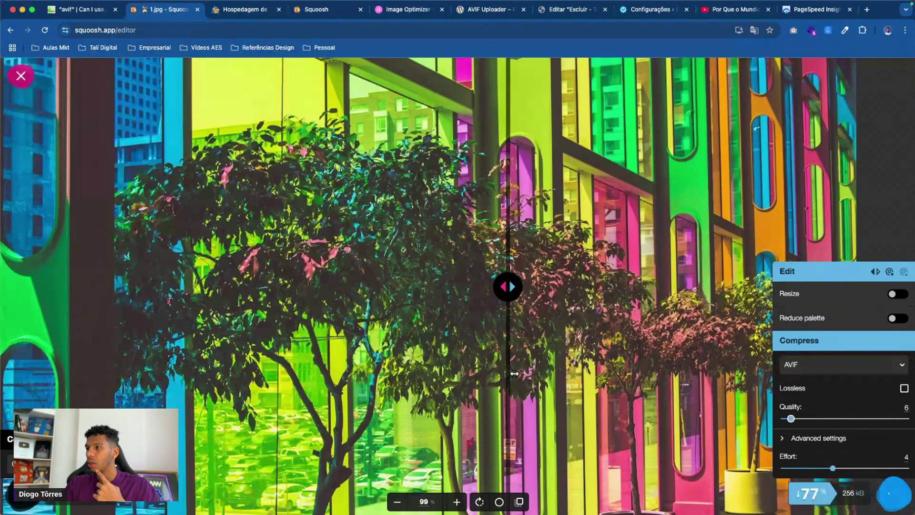
scroll(514, 373, "up", 5)
scroll(542, 378, "down", 8)
scroll(542, 379, "up", 7)
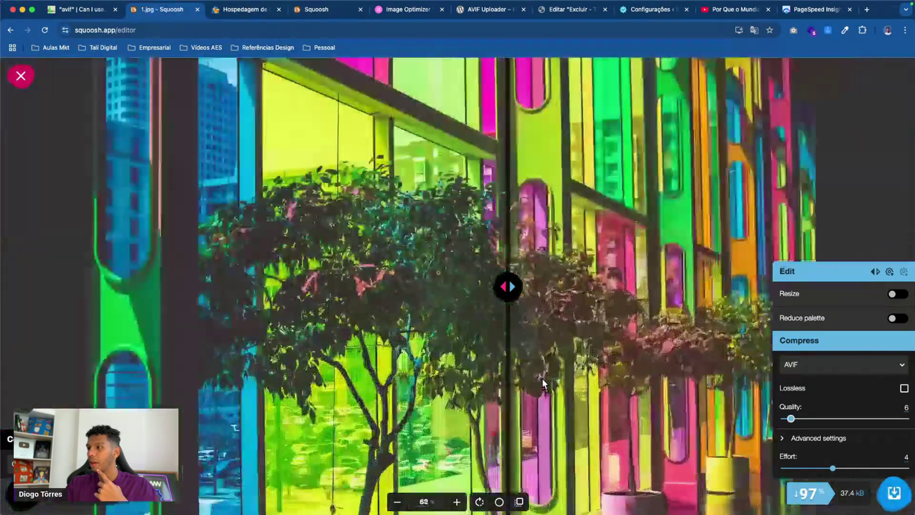
scroll(541, 379, "down", 5)
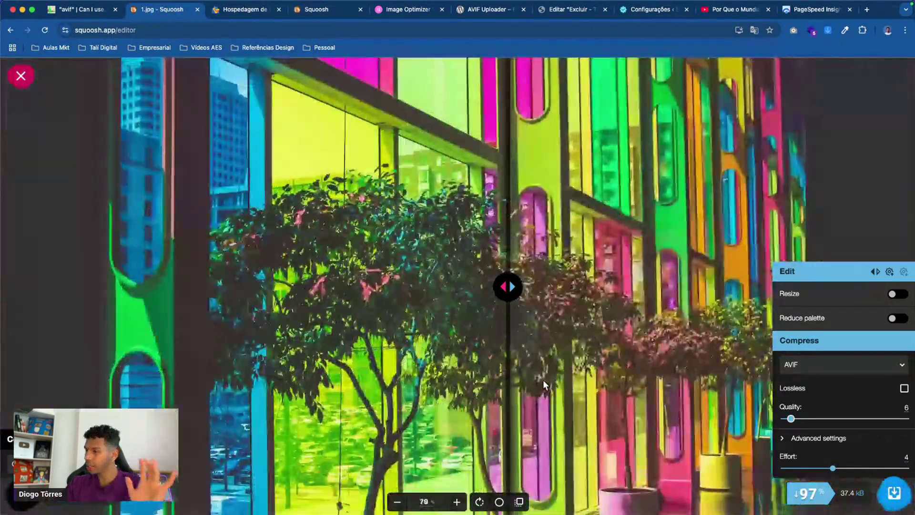
Step: Examine the low-quality AVIF against the original across the tree, close up and from afar, along with the output file size
left_click_drag(508, 280, 395, 292)
scroll(429, 374, "up", 10)
scroll(430, 371, "up", 5)
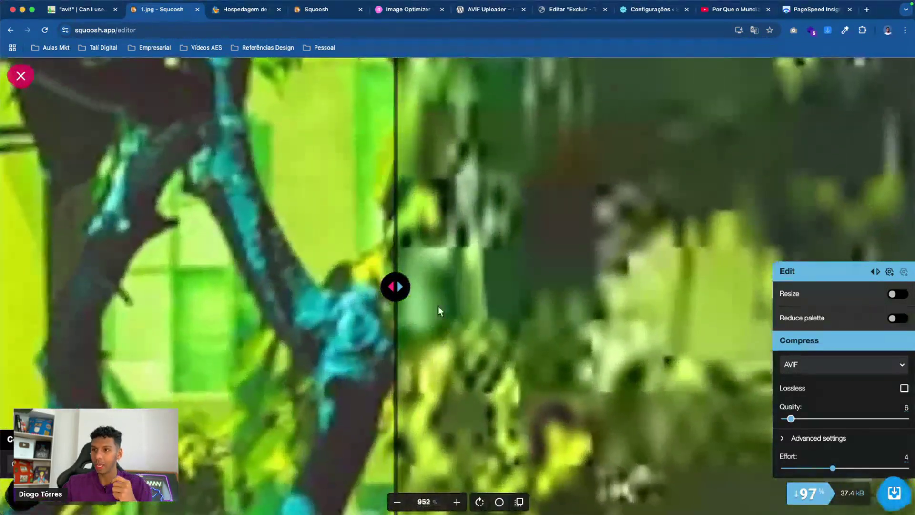
left_click_drag(394, 293, 498, 305)
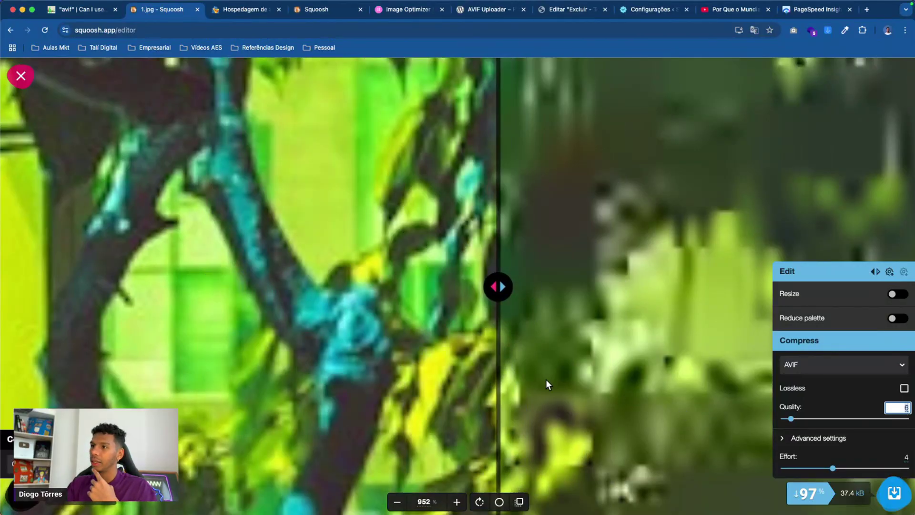
scroll(476, 370, "down", 10)
scroll(463, 368, "up", 1)
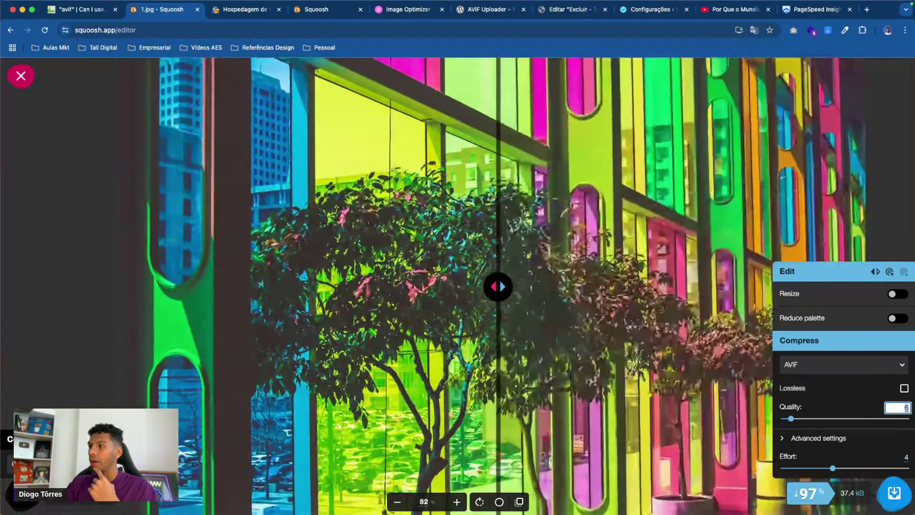
left_click_drag(841, 493, 862, 490)
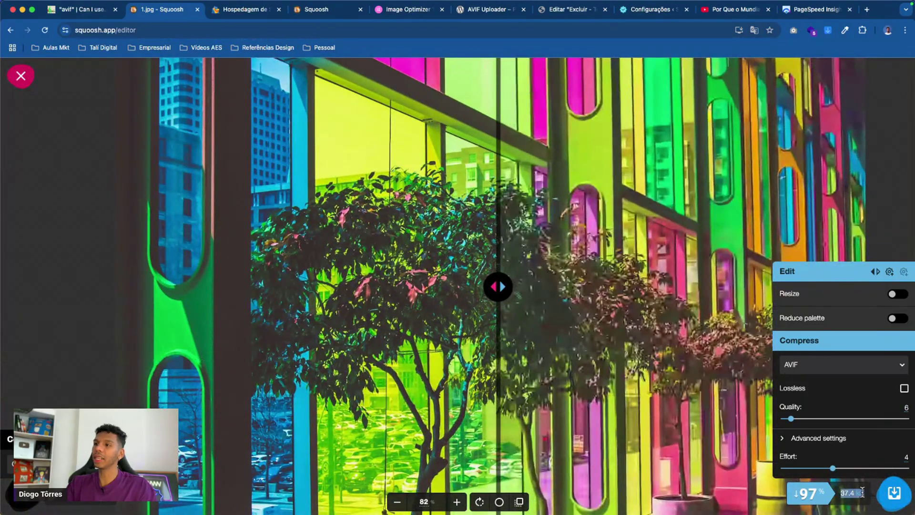
scroll(477, 346, "down", 4)
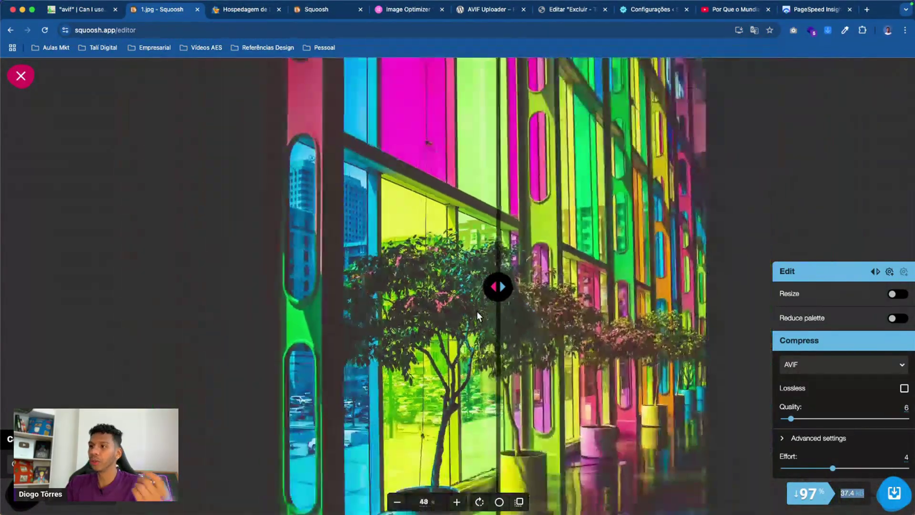
scroll(508, 329, "up", 7)
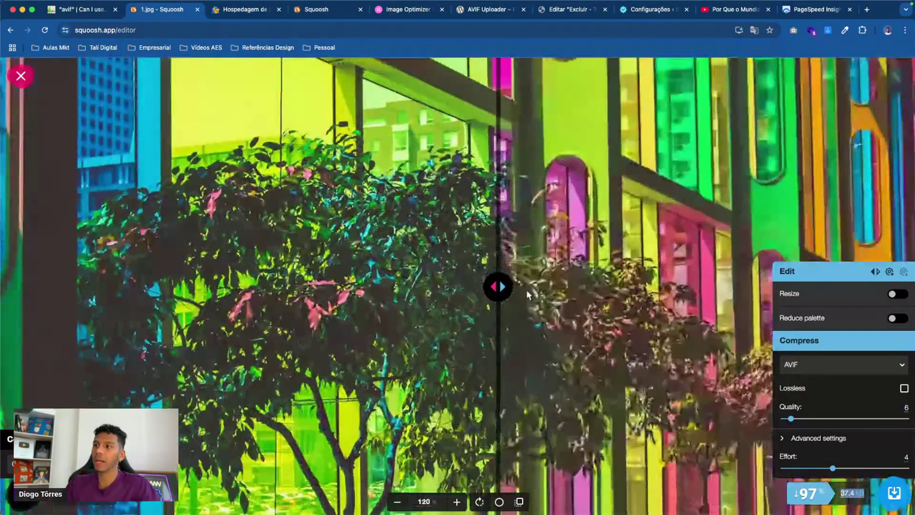
scroll(507, 330, "down", 1)
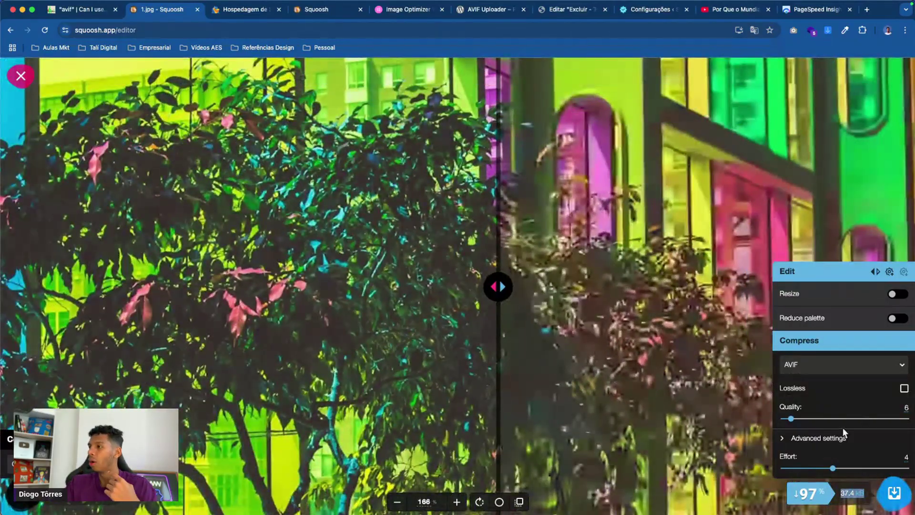
Step: Set the AVIF quality to 55 and check the foliage on both sides of the divider
left_click_drag(792, 420, 850, 420)
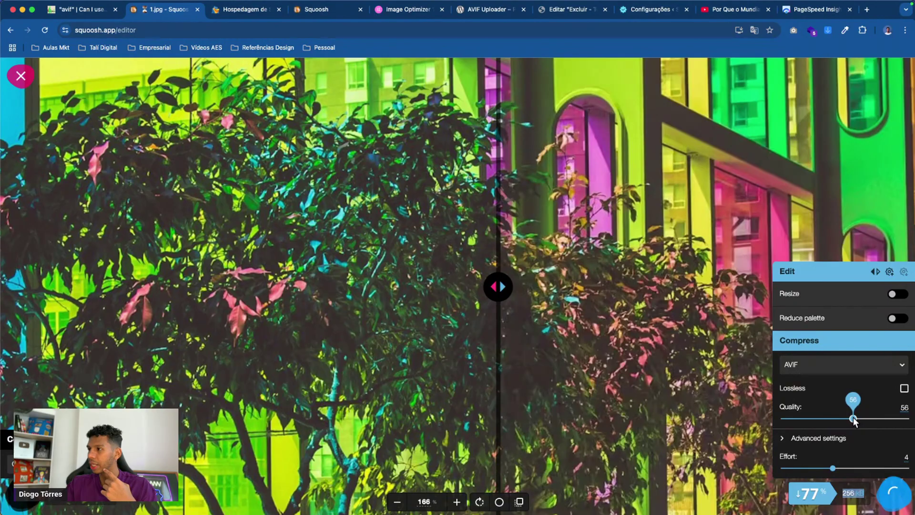
left_click_drag(852, 418, 852, 418)
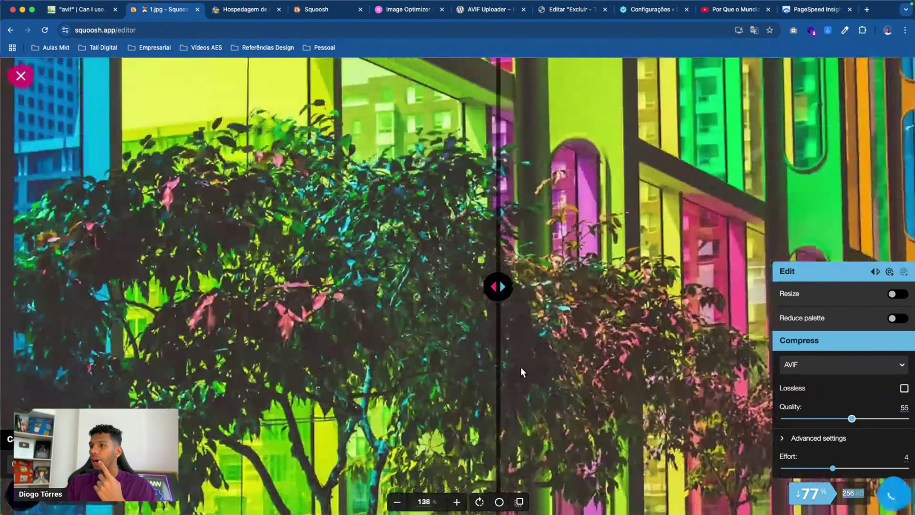
scroll(506, 357, "up", 3)
scroll(484, 367, "down", 5)
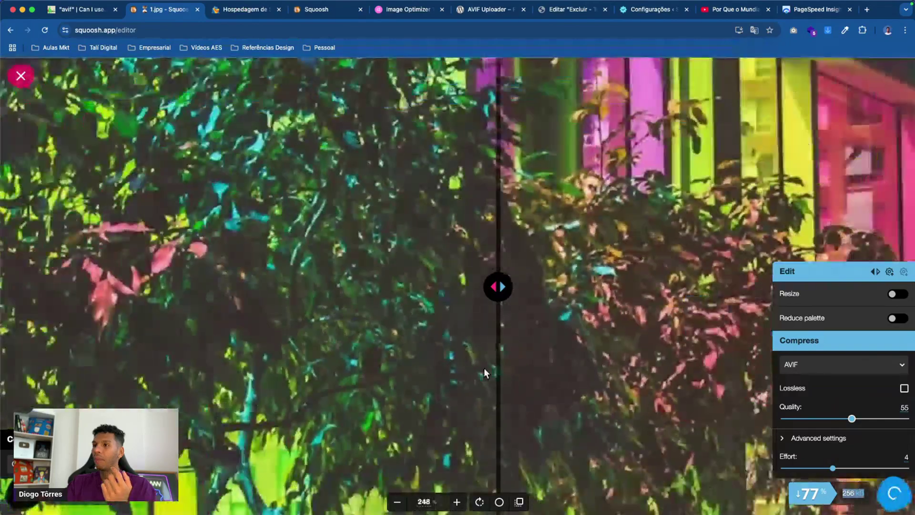
scroll(524, 309, "up", 2)
scroll(448, 341, "down", 2)
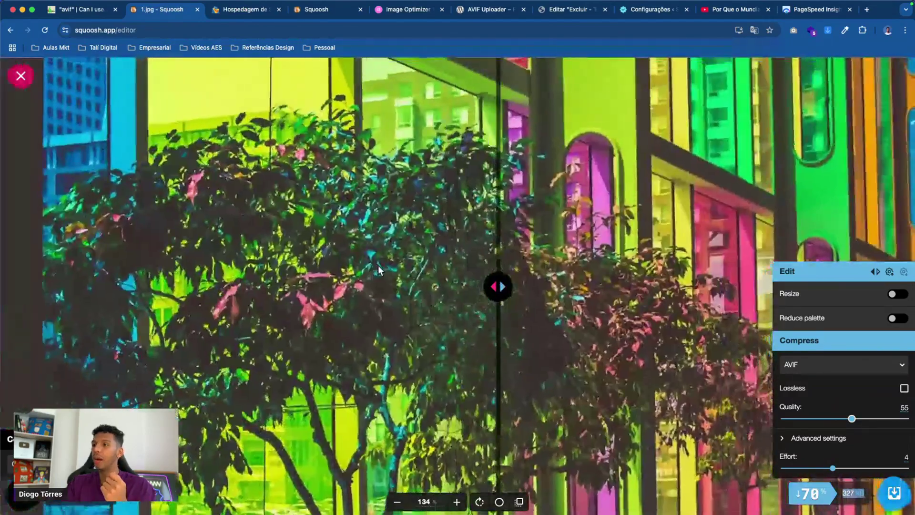
Step: Compare fine leaf detail between the original and the quality 55 AVIF, moving the divider and viewing the whole image
scroll(465, 345, "up", 10)
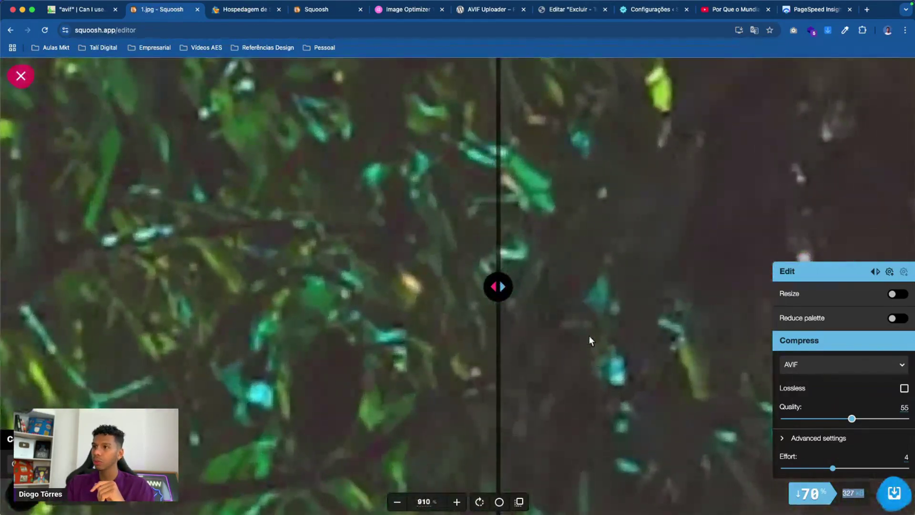
left_click_drag(485, 298, 419, 287)
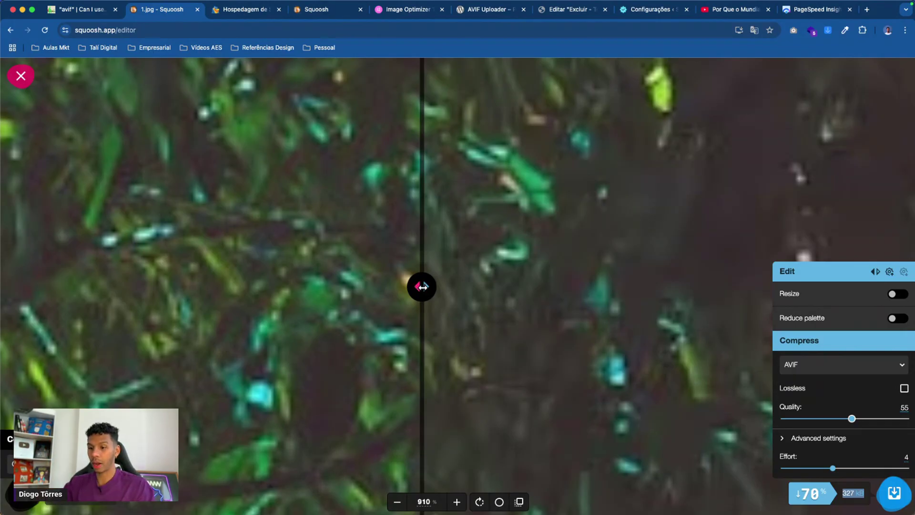
key("b")
mouse_move(793, 146)
left_mouse_down()
mouse_move(875, 218)
mouse_move(747, 179)
mouse_move(560, 221)
mouse_move(653, 247)
mouse_move(640, 273)
left_mouse_up()
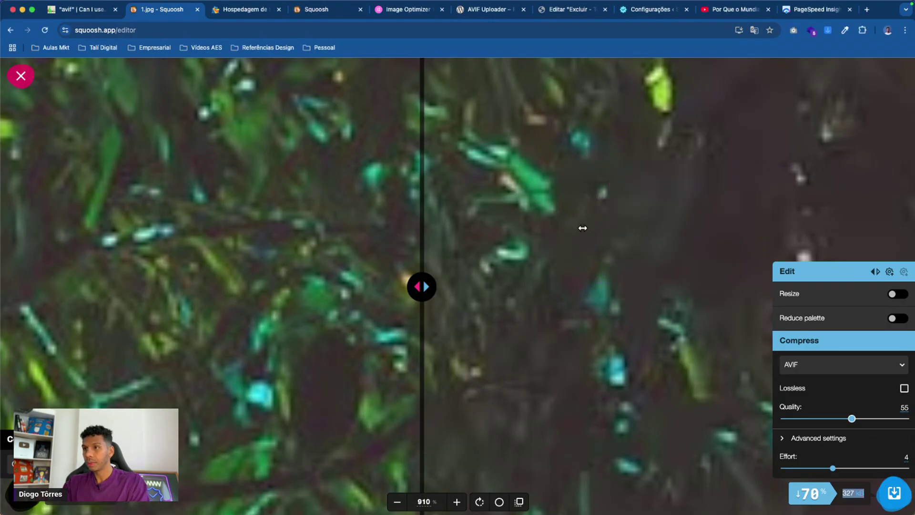
left_click_drag(431, 274, 388, 314)
scroll(389, 278, "down", 10)
scroll(390, 278, "down", 8)
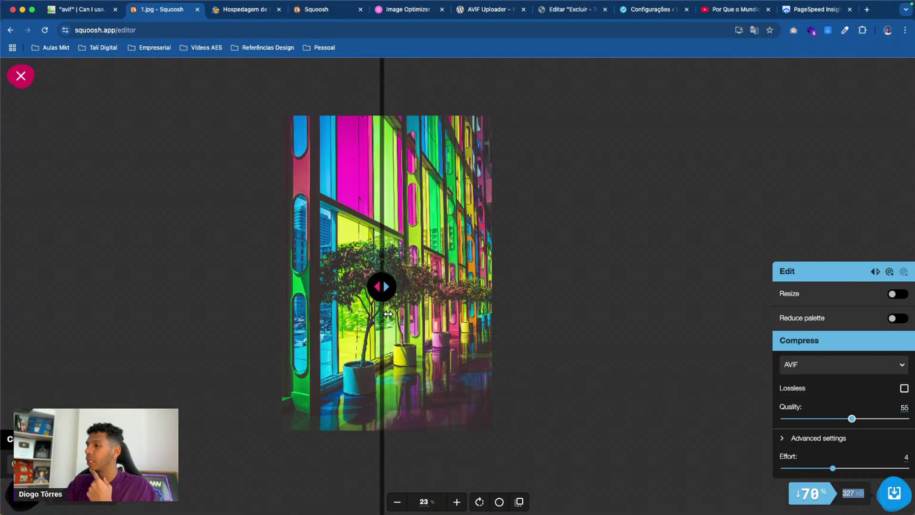
scroll(409, 265, "up", 6)
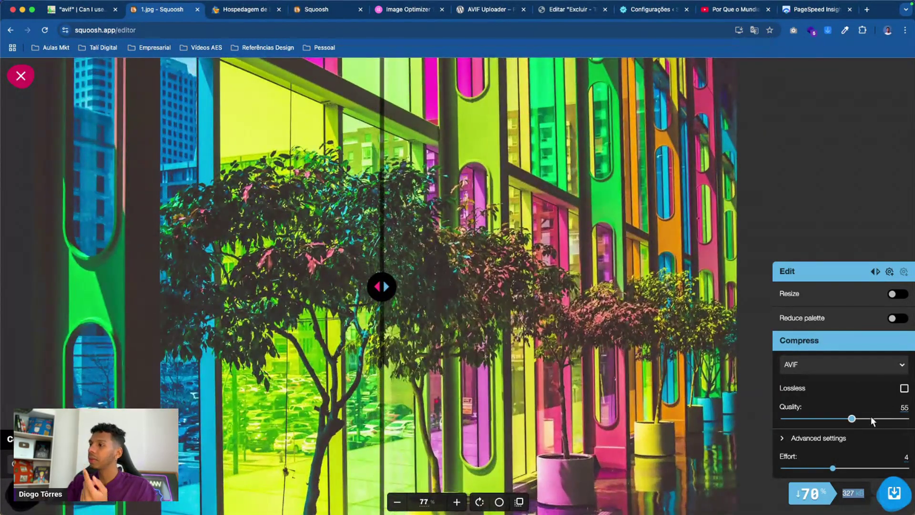
Step: Raise the AVIF quality to 88 and finally to 98 to compare the output file sizes
left_click(904, 408)
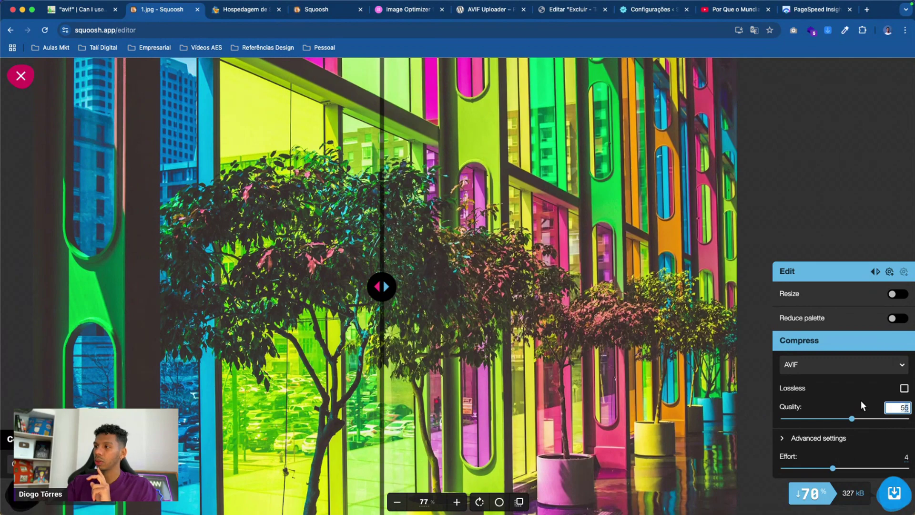
left_click_drag(853, 418, 892, 420)
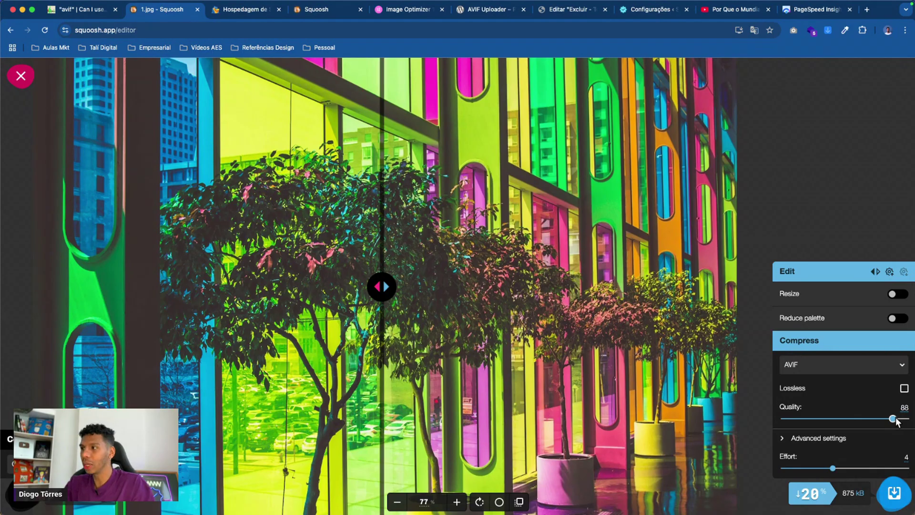
left_click_drag(905, 423, 905, 424)
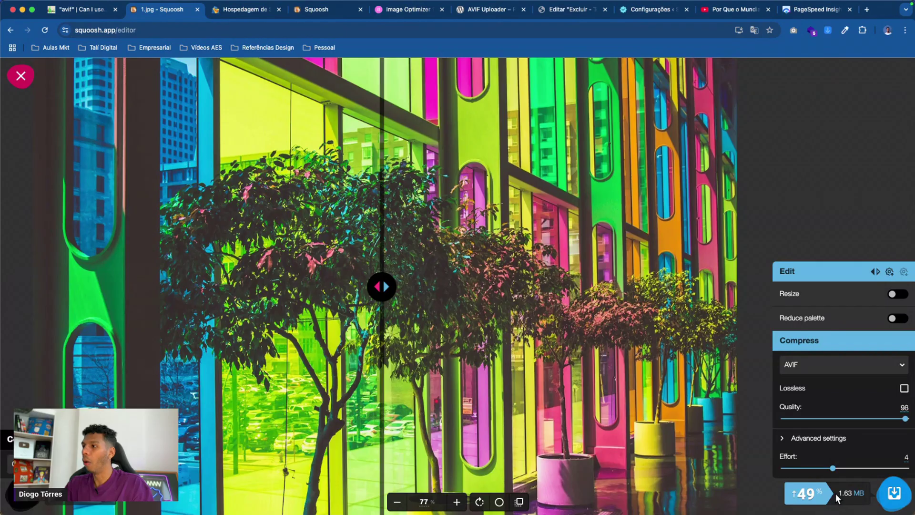
Step: Check the quality 98 AVIF's file size and compare its foliage with the original, close up and from afar
left_click_drag(836, 493, 859, 489)
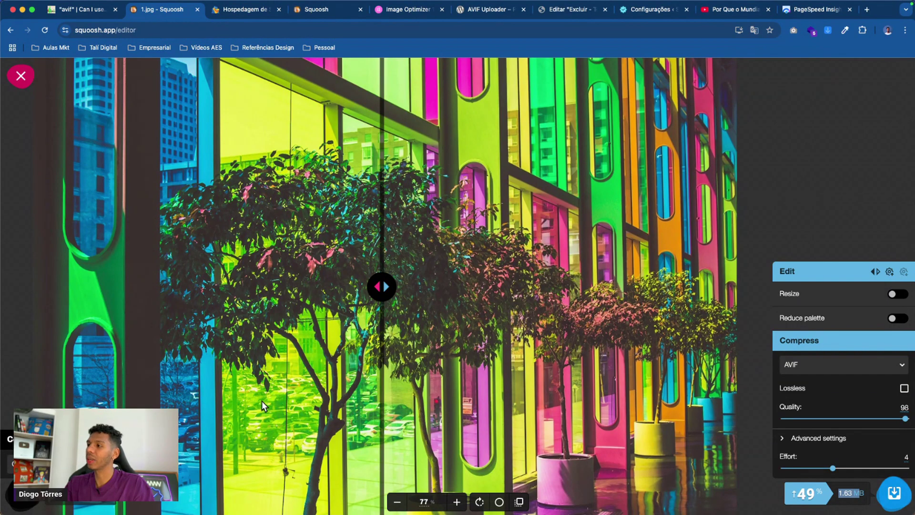
scroll(490, 288, "up", 10)
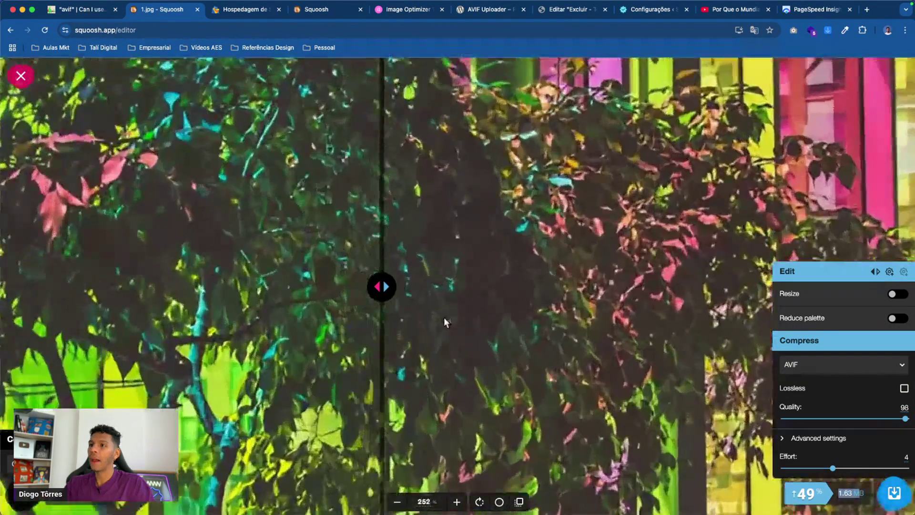
scroll(444, 315, "down", 10)
scroll(444, 317, "up", 3)
left_click_drag(382, 294, 405, 293)
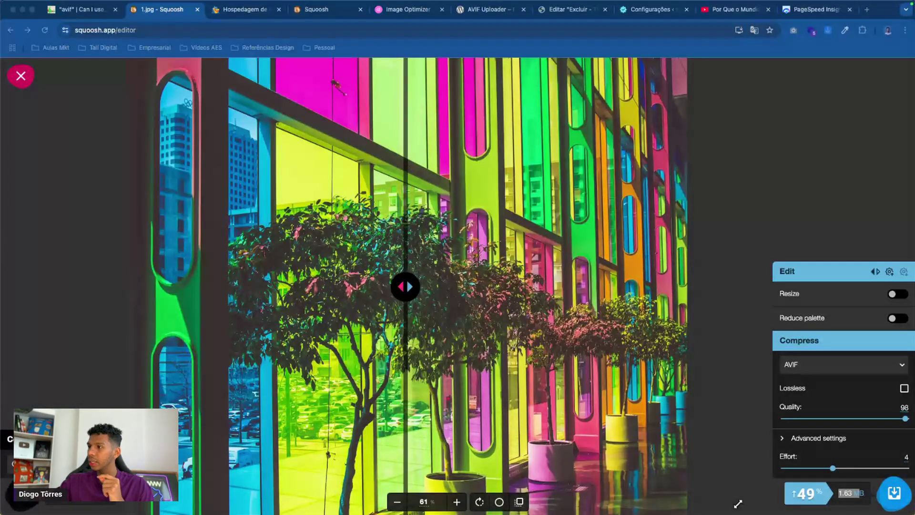
Step: Set the AVIF quality to 31 and compare the trees with the original by shifting the divider
left_click_drag(890, 419, 822, 423)
scroll(457, 362, "up", 10)
scroll(455, 336, "down", 10)
scroll(561, 342, "up", 3)
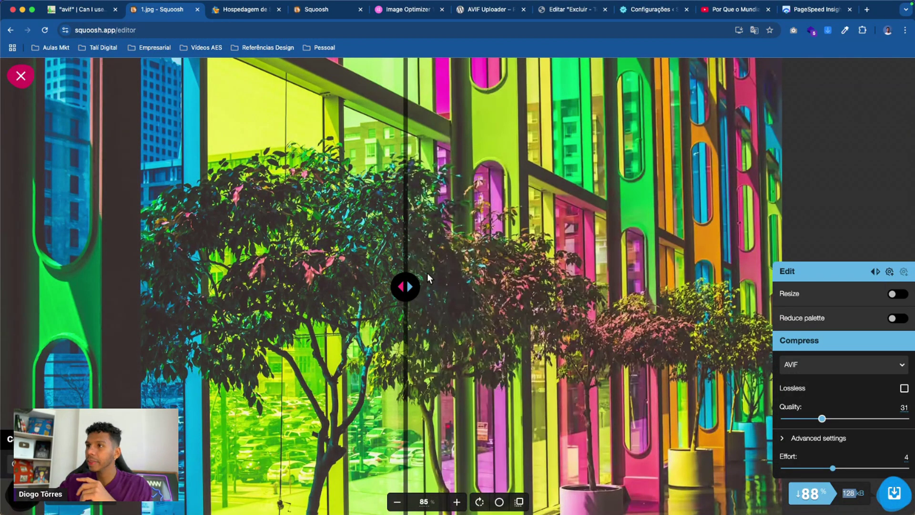
left_click_drag(407, 288, 533, 287)
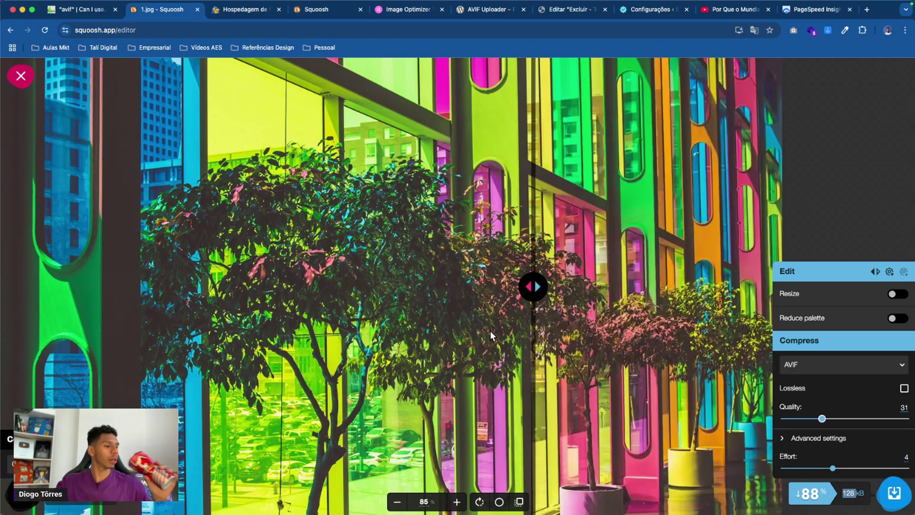
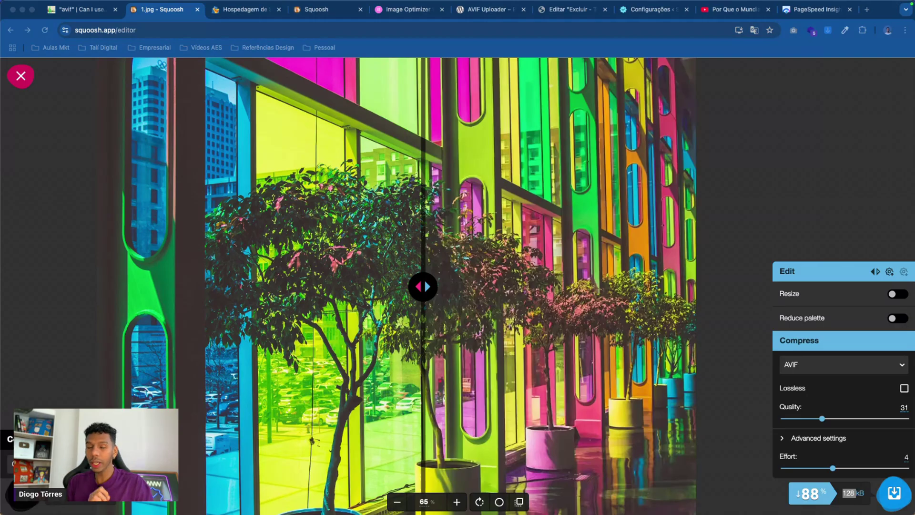
Step: Change the original side's compression format to WebP for a comparison with the AVIF
left_click(133, 402)
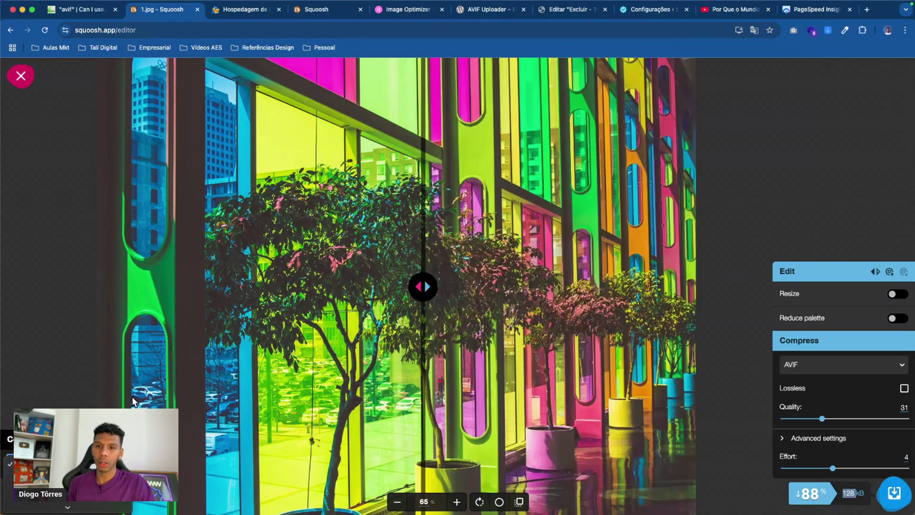
scroll(67, 472, "down", 5)
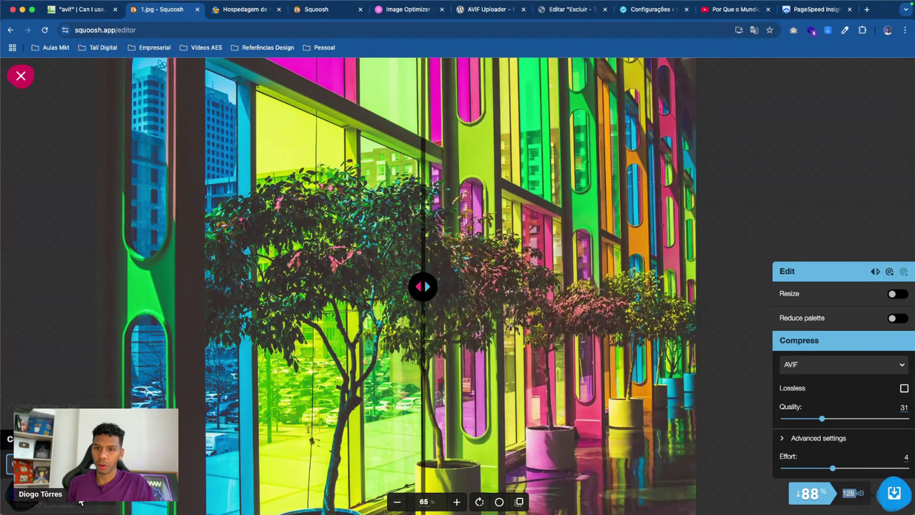
left_click(43, 493)
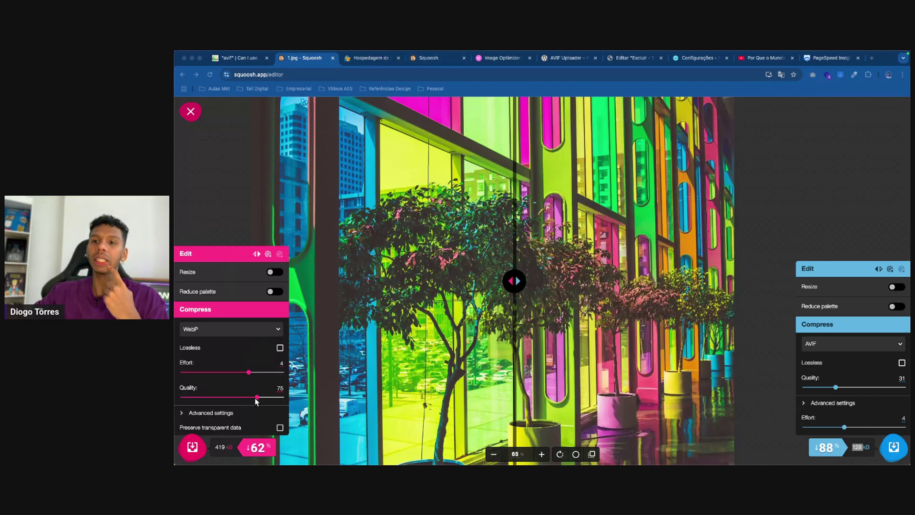
key("super+Tab")
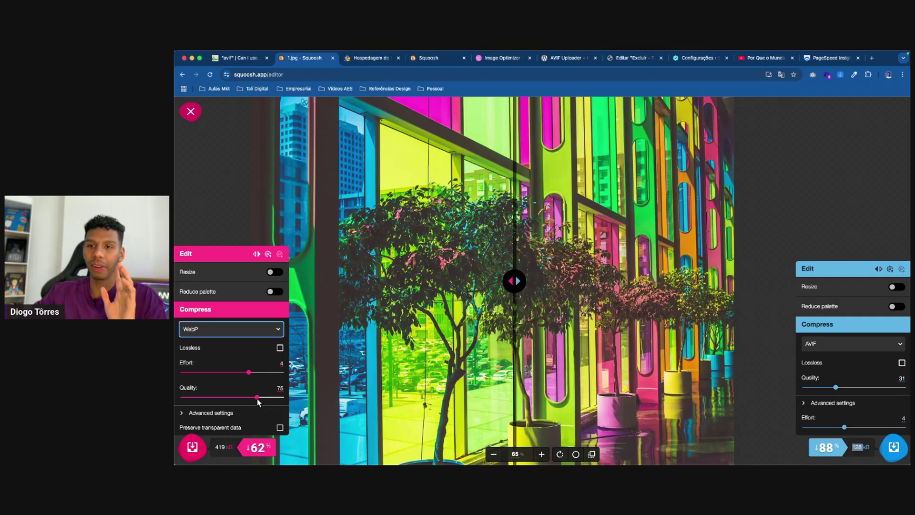
Step: Set both the WebP quality and the AVIF quality to 80
left_click_drag(256, 401, 261, 400)
left_click_drag(841, 389, 885, 388)
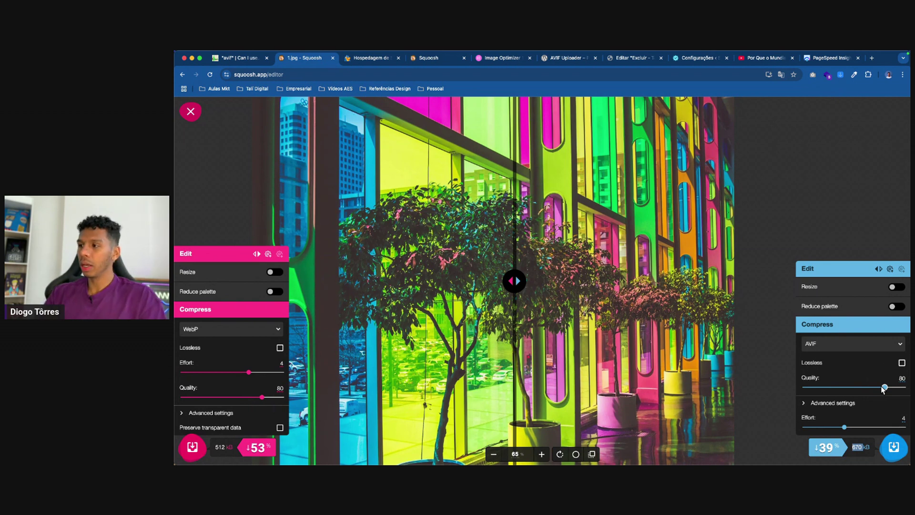
Step: Enlarge the page to examine the AVIF output size at quality 80, restore the page size and recentre the image
left_click(854, 450)
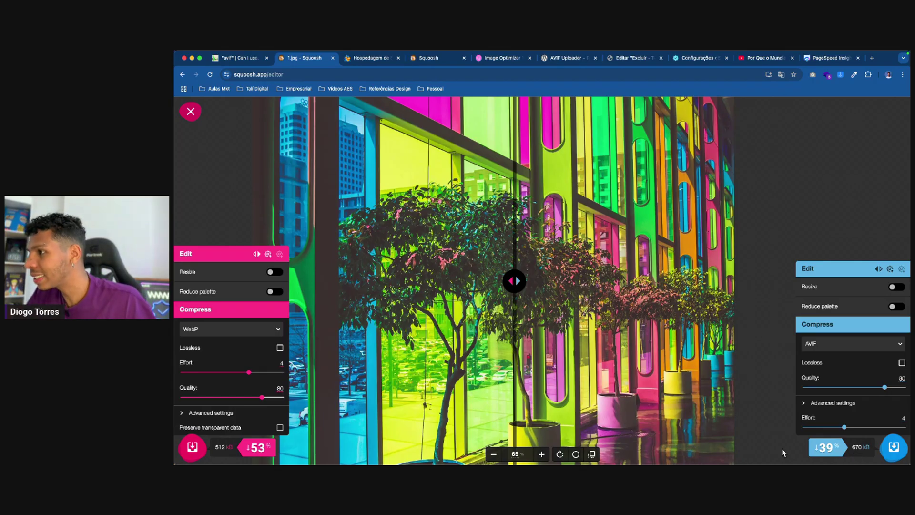
key("super+equal")
key("super+equal")
key("super+equal")
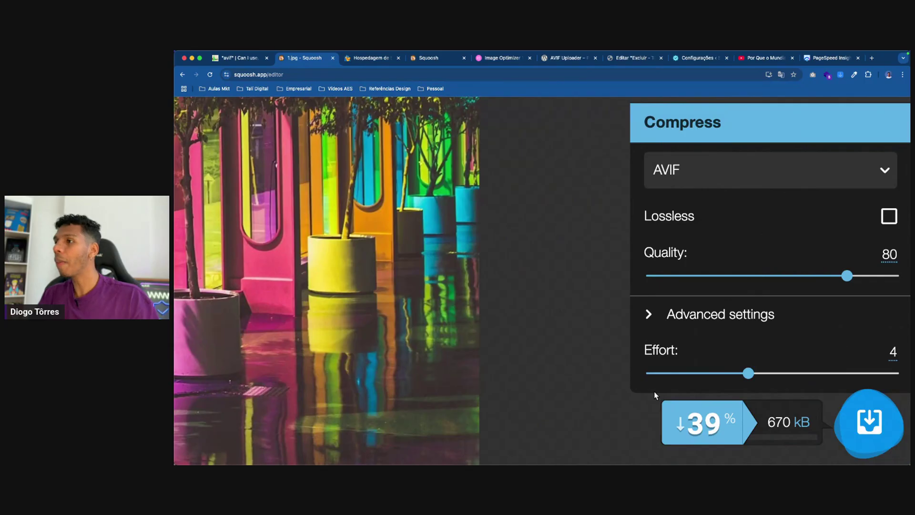
scroll(558, 398, "down", 5)
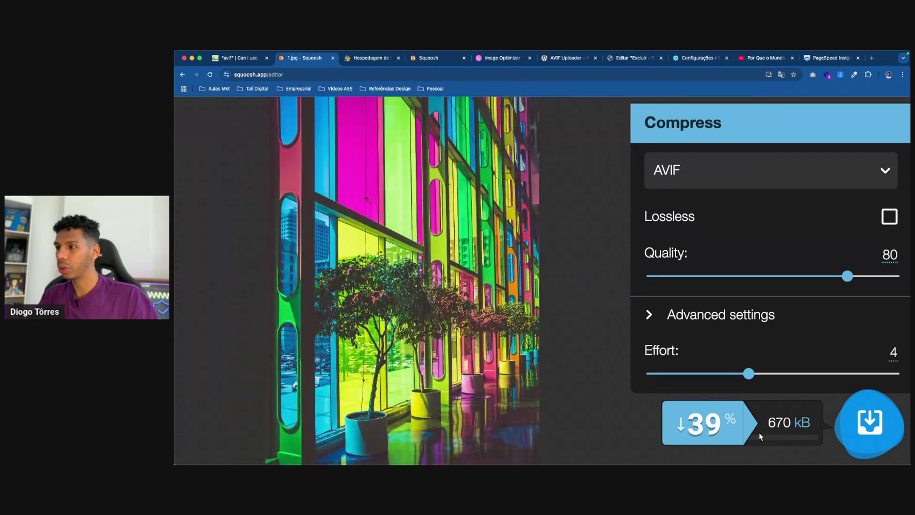
key("super+0")
scroll(686, 391, "up", 5)
scroll(710, 418, "down", 2)
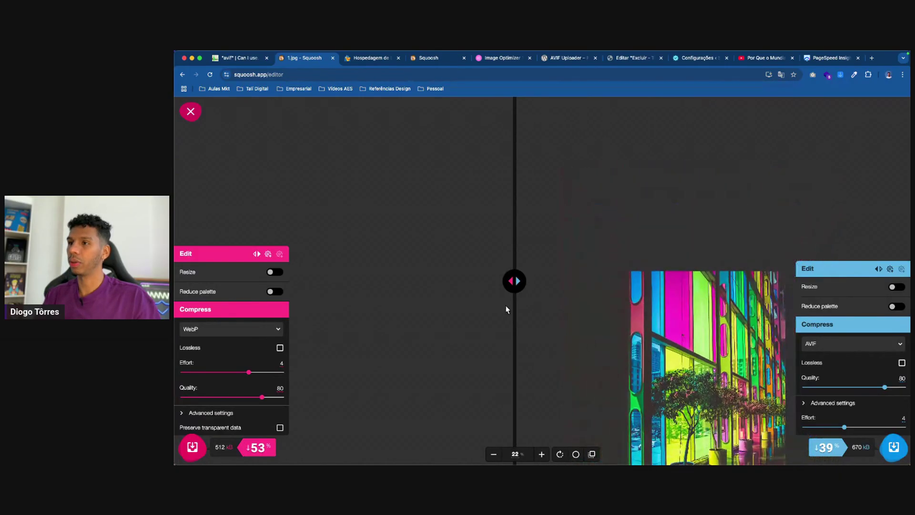
left_click_drag(581, 237, 388, 228)
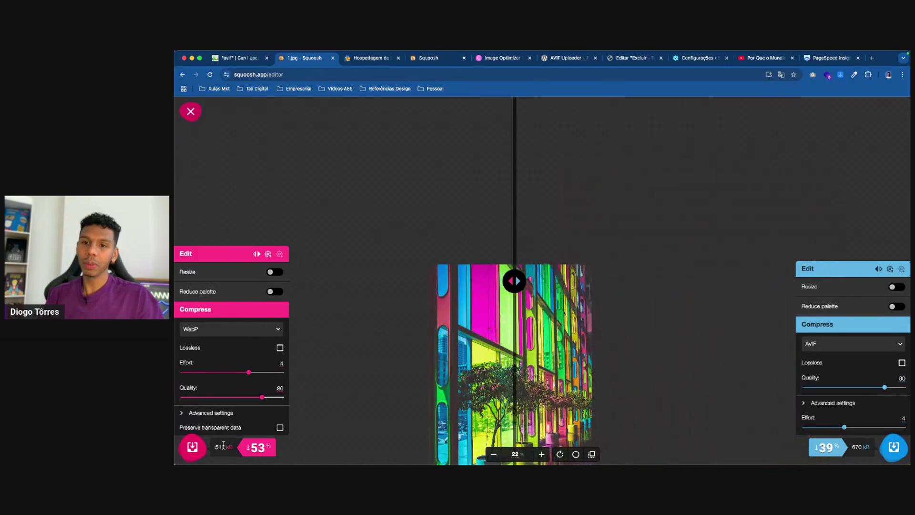
Step: Enlarge the page to examine the WebP output size at quality 80, and return to normal page size
key("super+plus")
key("super+plus")
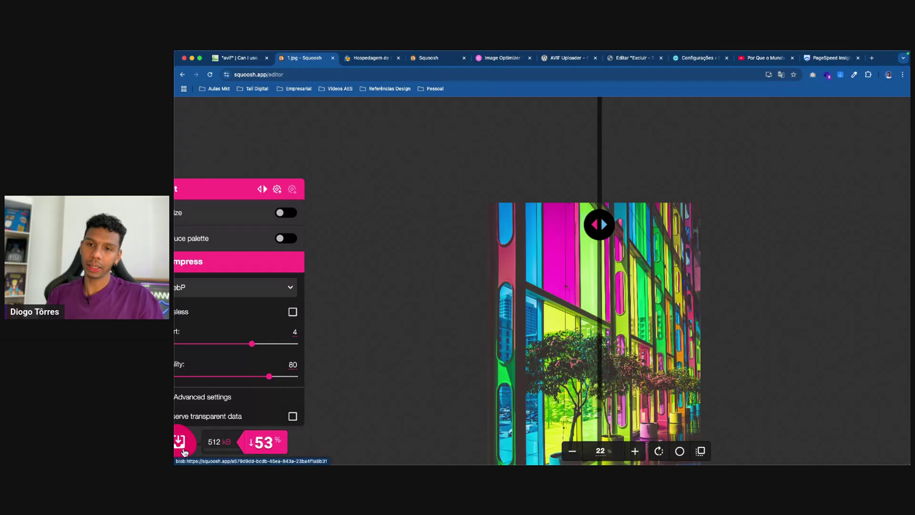
key("super+plus")
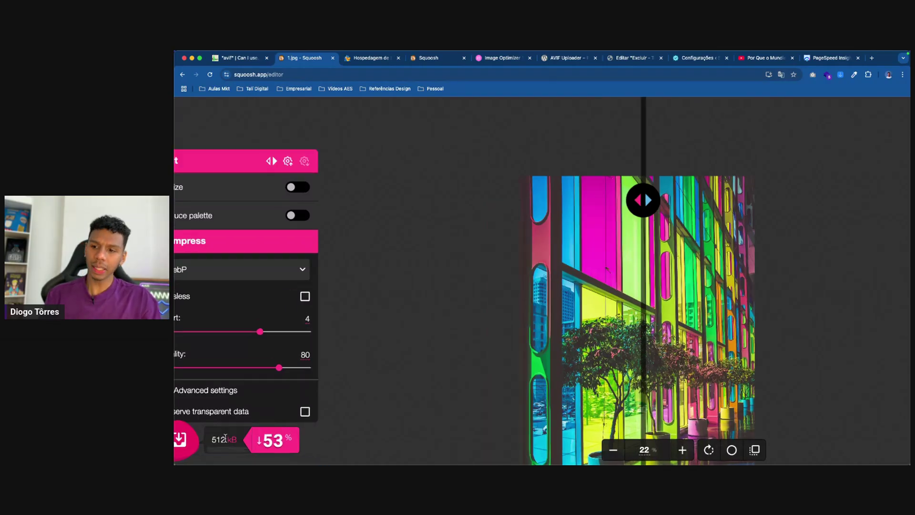
scroll(241, 450, "left", 2)
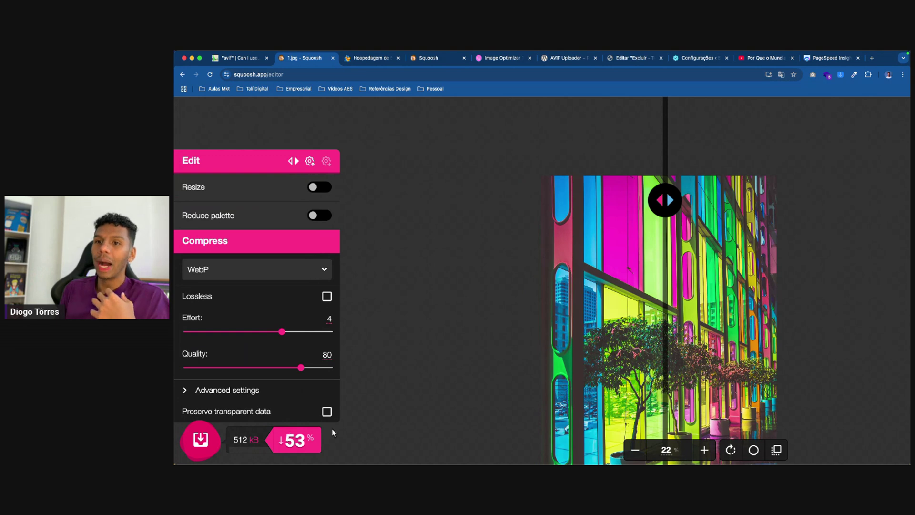
key("super+minus")
key("super+minus")
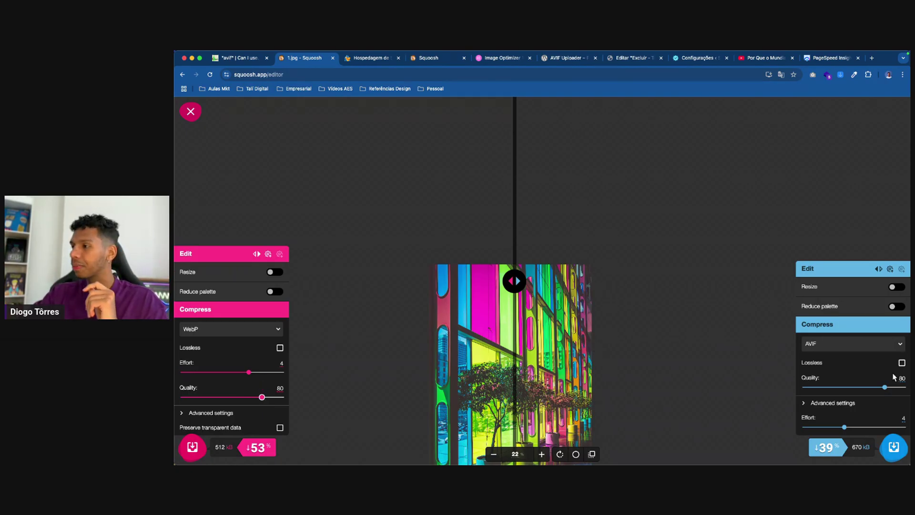
Step: Frame the trees around the divider and set the AVIF quality to 49
scroll(502, 368, "up", 10)
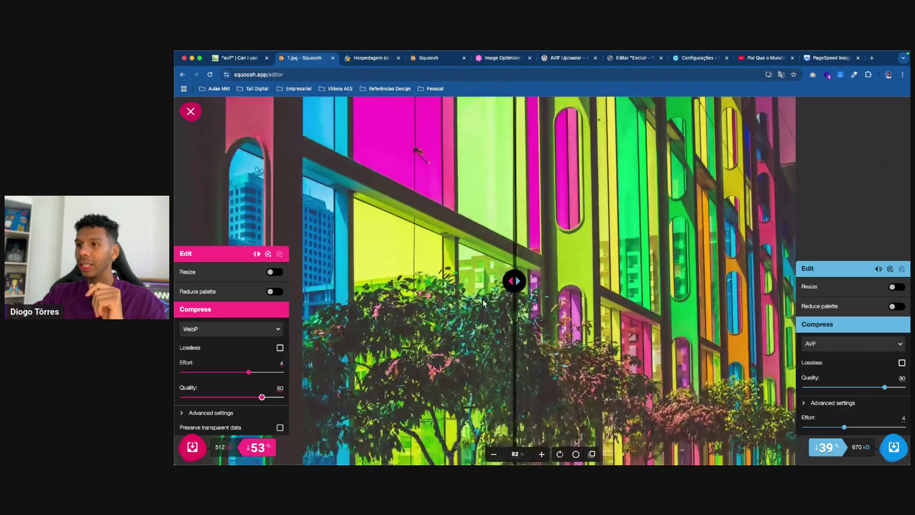
left_click_drag(482, 299, 477, 179)
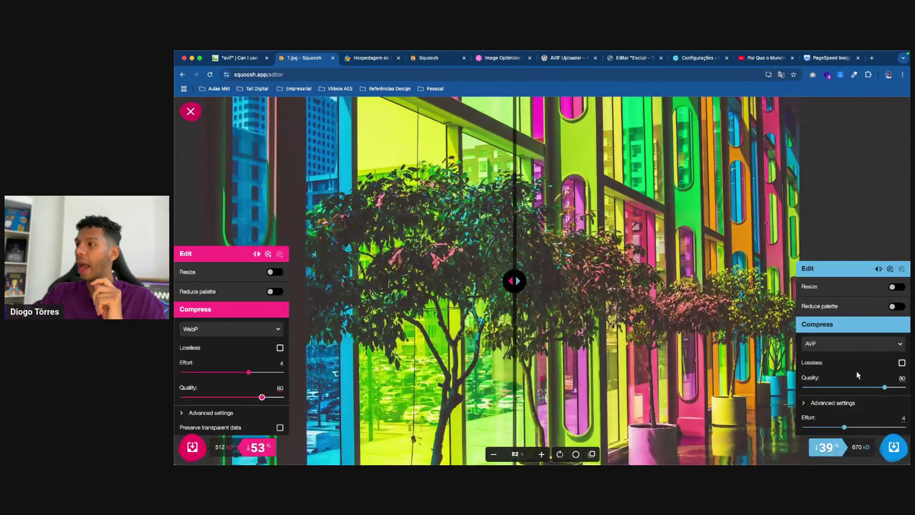
left_click_drag(884, 391, 854, 388)
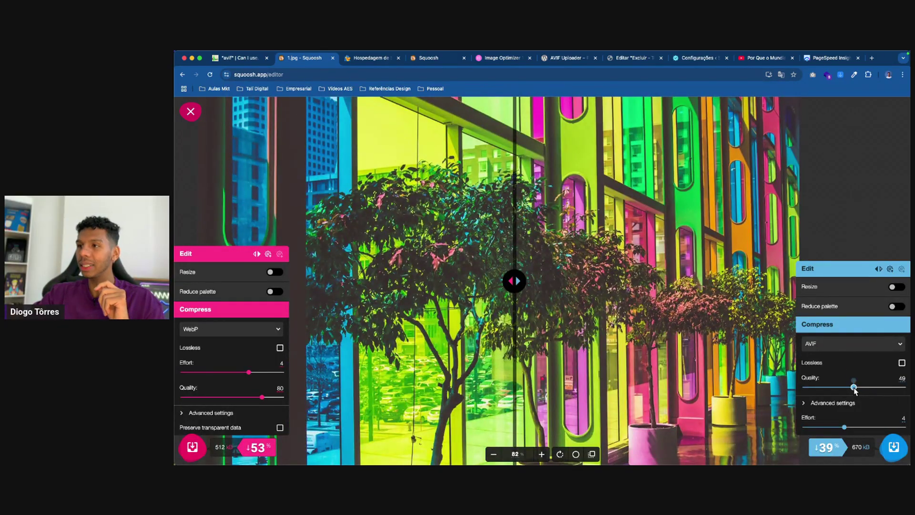
scroll(490, 305, "down", 2)
scroll(489, 305, "down", 3)
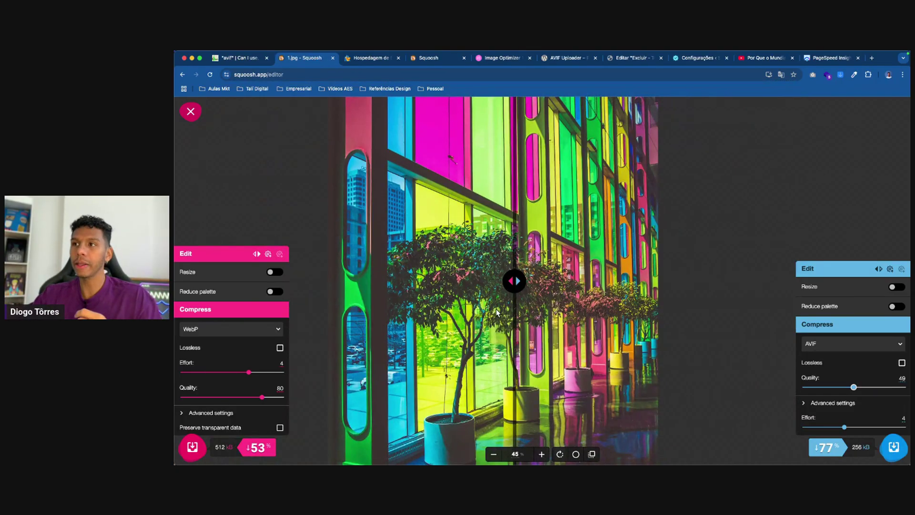
Step: Compare the foliage and output file sizes of the quality 80 WebP and the quality 49 AVIF
scroll(481, 306, "up", 5)
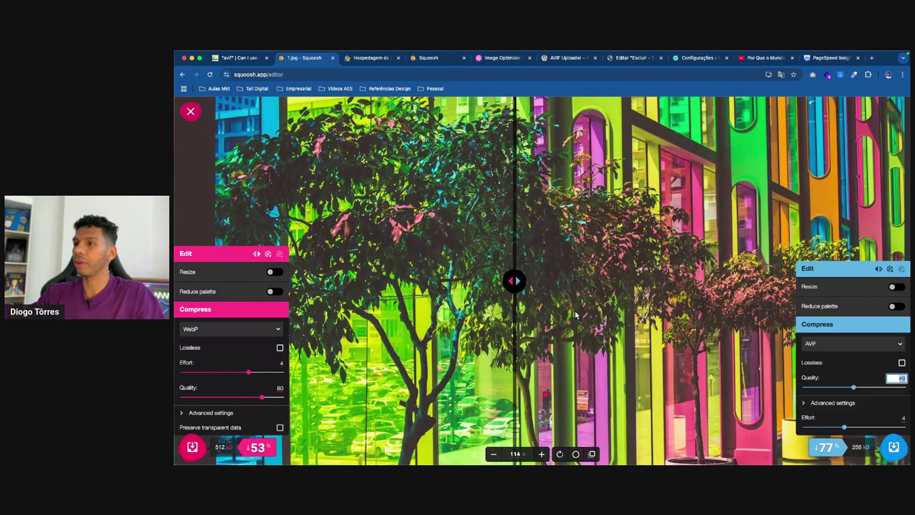
scroll(565, 318, "down", 5)
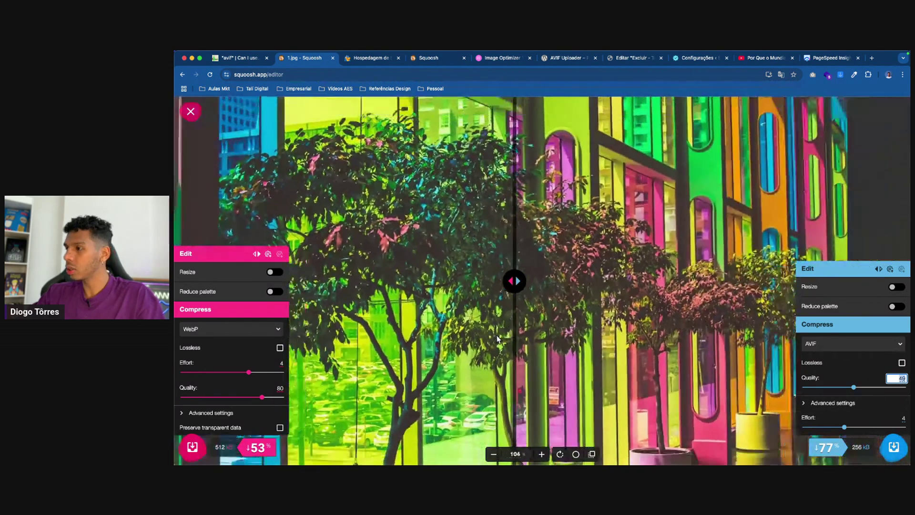
scroll(569, 366, "up", 5)
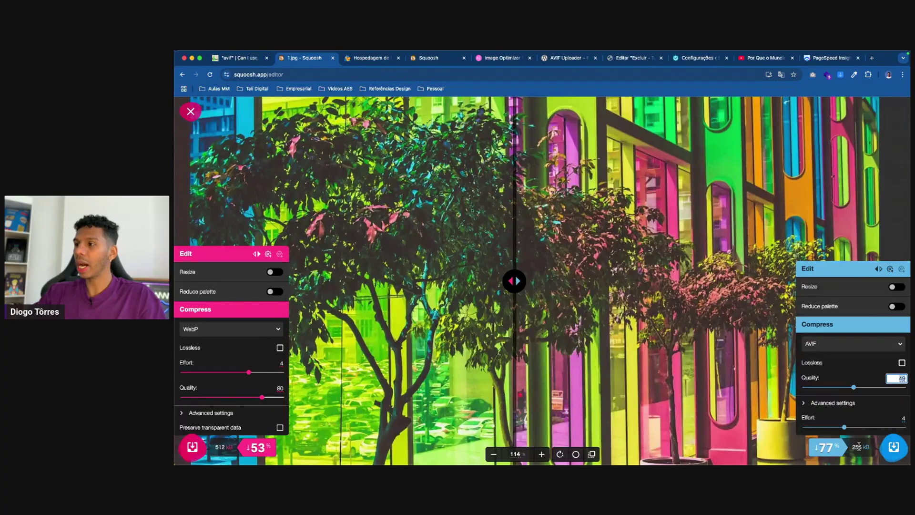
double_click(217, 447)
double_click(869, 449)
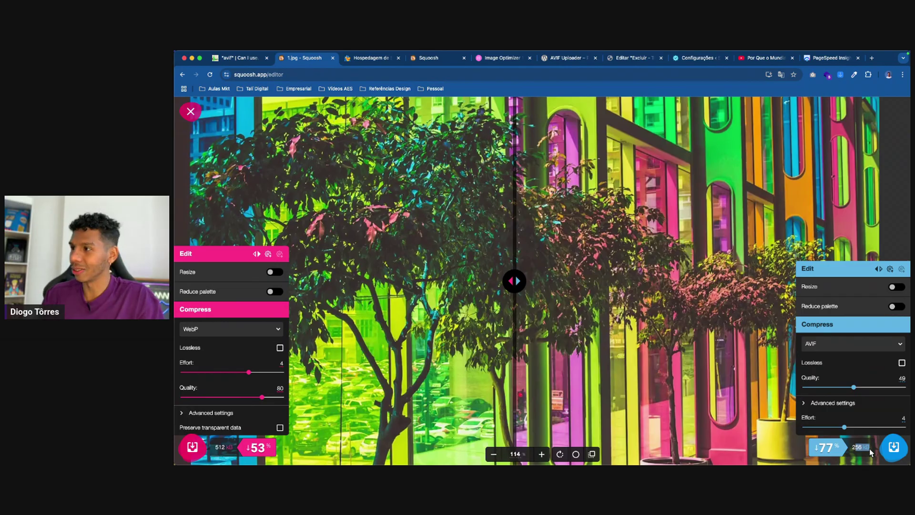
left_click_drag(511, 284, 491, 280)
scroll(552, 269, "up", 10)
scroll(620, 295, "down", 15)
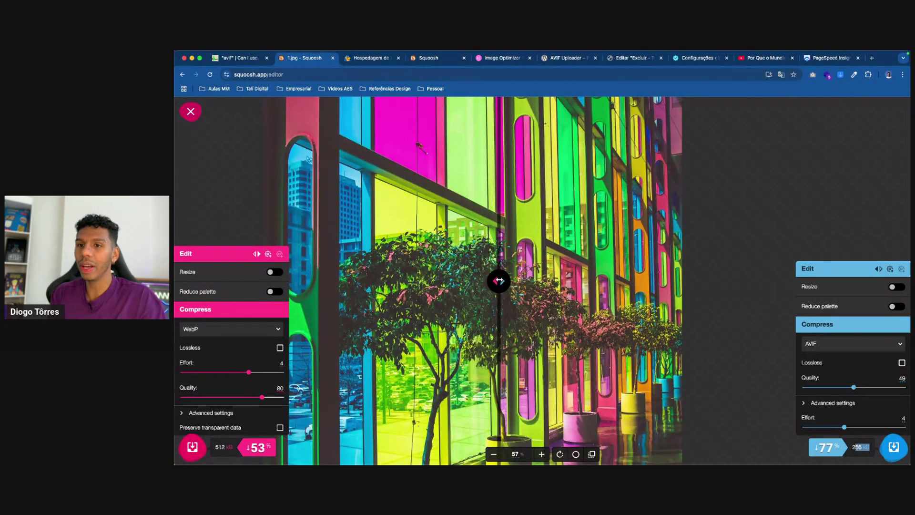
Step: Set the AVIF quality to 35 and compare the leaf detail with the WebP around the divider
mouse_move(853, 387)
left_mouse_down()
mouse_move(834, 388)
mouse_move(841, 389)
left_mouse_up()
scroll(567, 362, "up", 5)
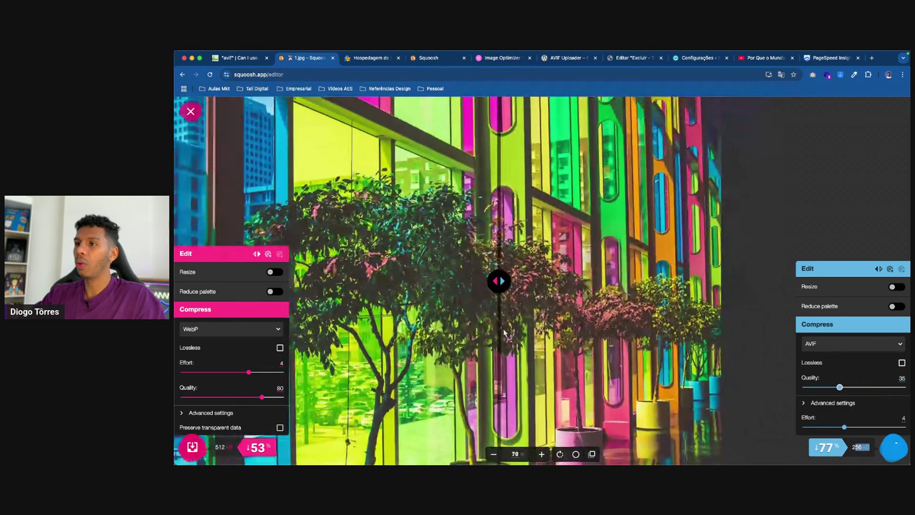
scroll(476, 286, "up", 5)
mouse_move(499, 281)
left_mouse_down()
mouse_move(649, 288)
mouse_move(405, 281)
mouse_move(512, 281)
left_mouse_up()
scroll(641, 357, "down", 5)
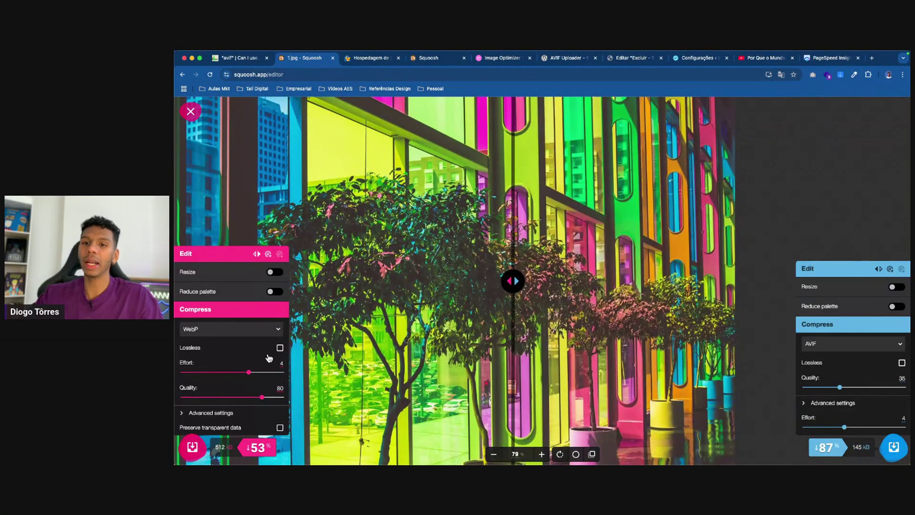
Step: Check the WebP file size and compare the trees with the quality 35 AVIF, moving the divider at several magnifications
left_click_drag(213, 450, 234, 448)
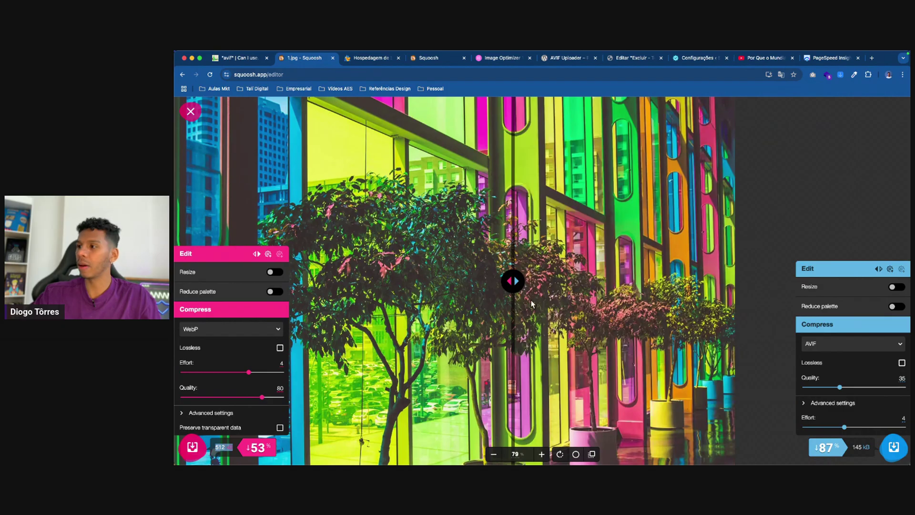
scroll(483, 288, "up", 2)
scroll(482, 289, "up", 3)
left_click_drag(506, 281, 448, 292)
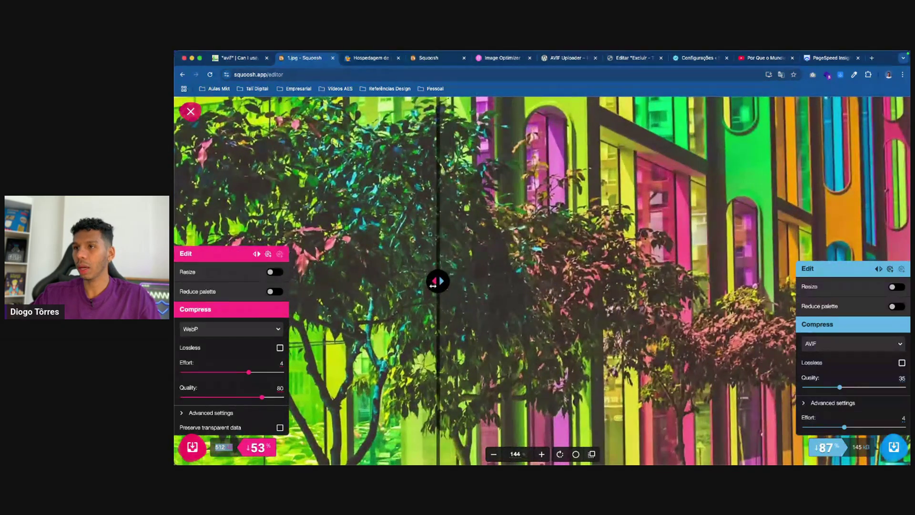
scroll(443, 310, "down", 10)
left_click_drag(562, 300, 405, 286)
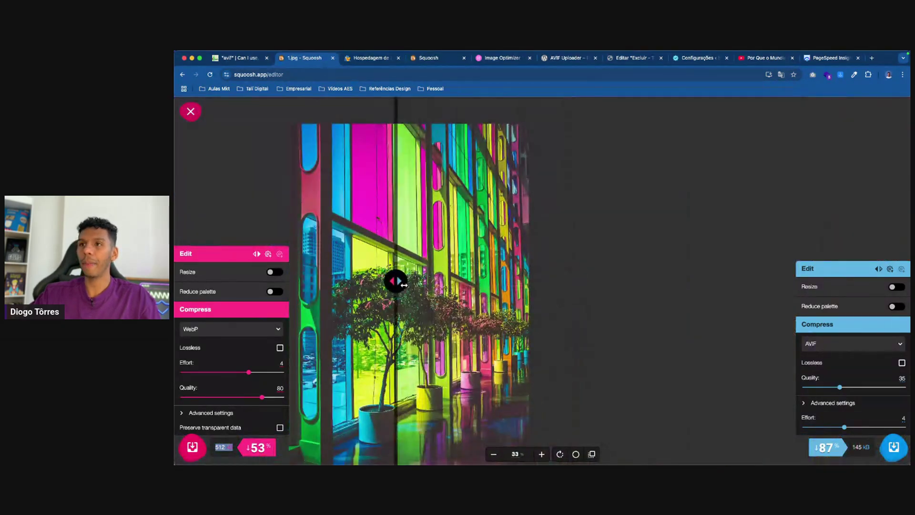
scroll(408, 334, "up", 5)
scroll(407, 334, "down", 7)
scroll(407, 334, "up", 4)
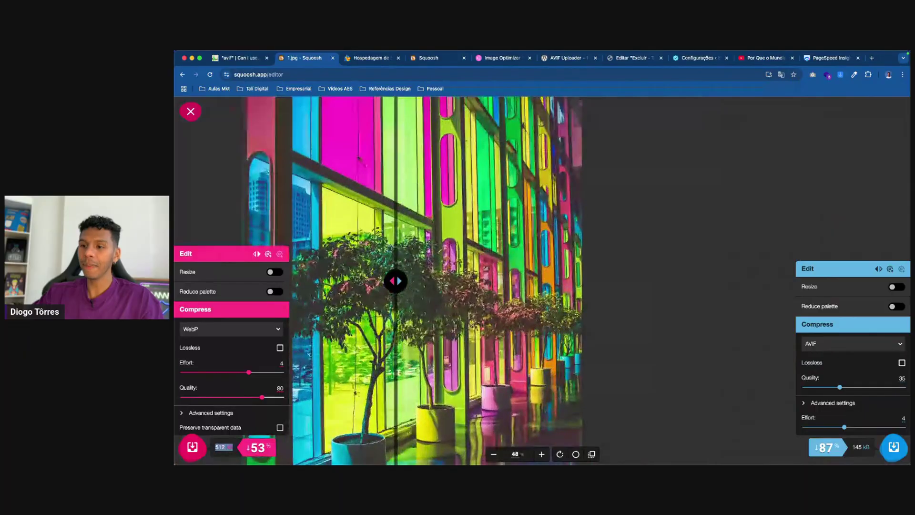
Step: Set the WebP quality to 90.9 and the AVIF quality to 88, and compare both versions around the divider
scroll(437, 281, "up", 1)
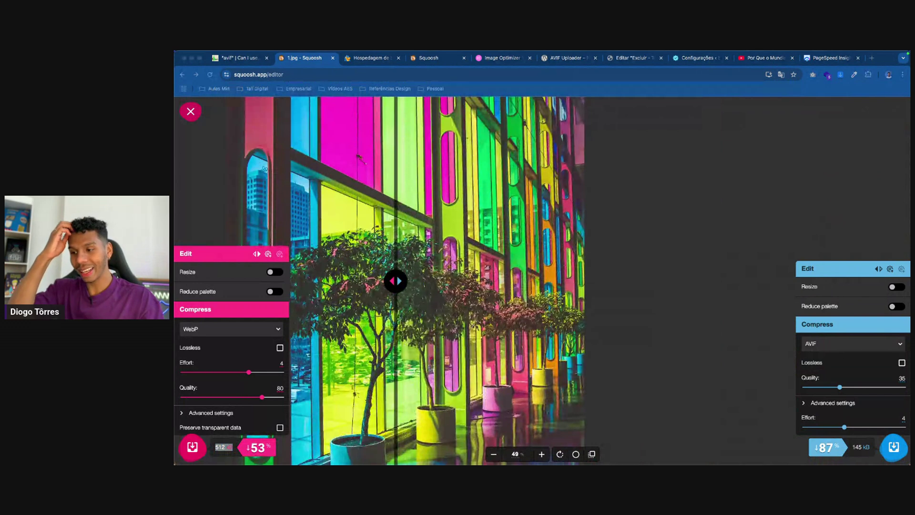
left_click(271, 397)
left_click_drag(271, 400, 273, 400)
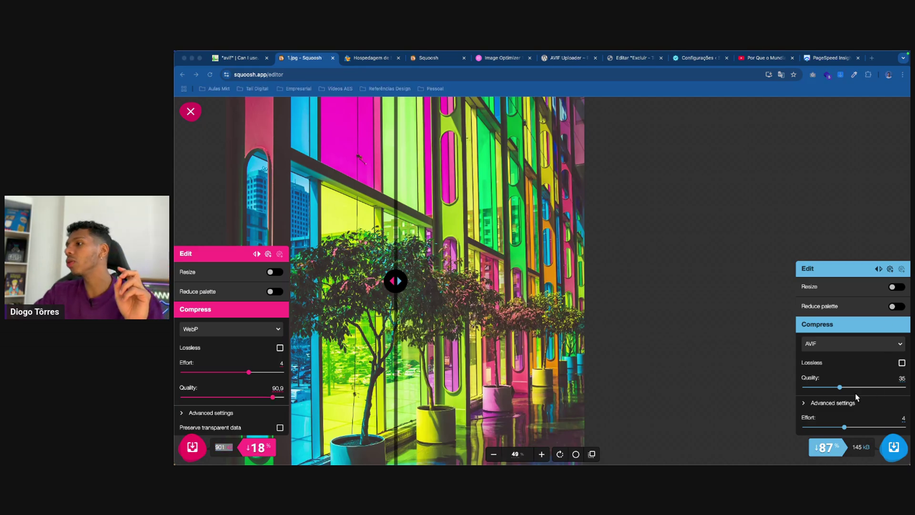
left_click_drag(840, 387, 892, 389)
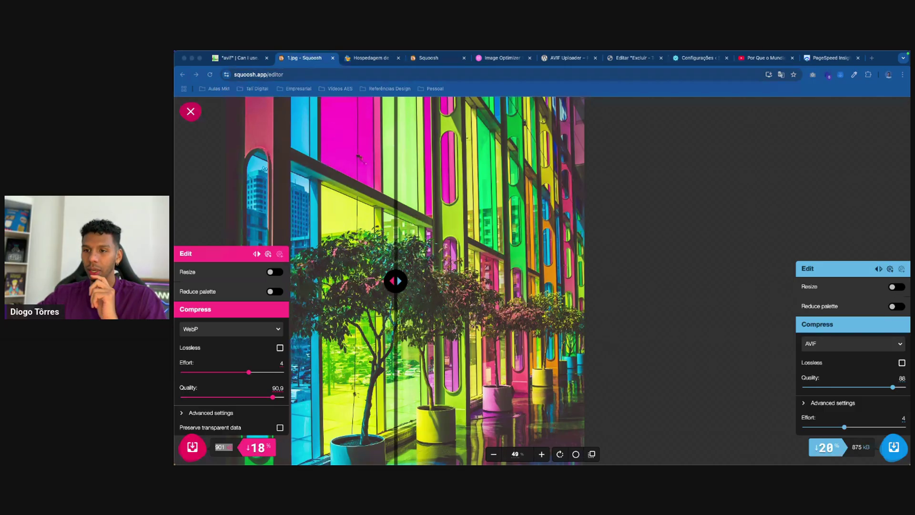
scroll(309, 163, "up", 5)
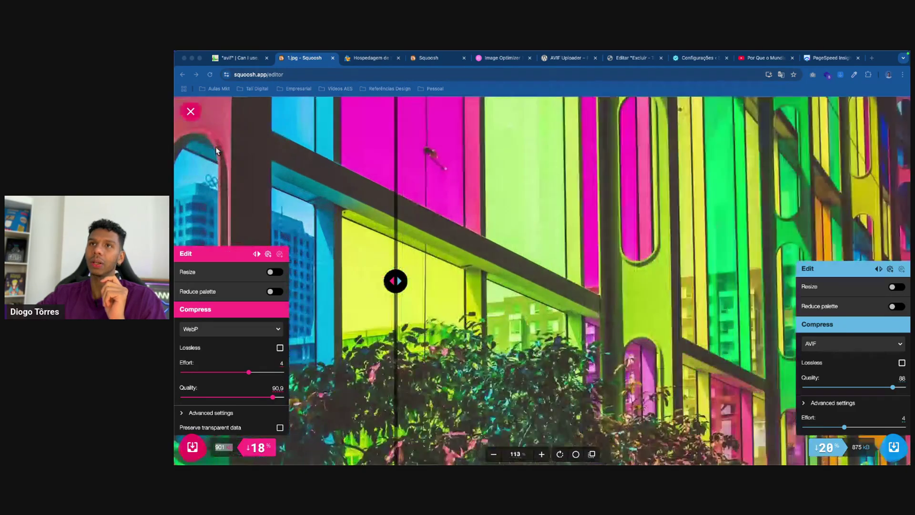
scroll(216, 150, "down", 5)
left_click(190, 111)
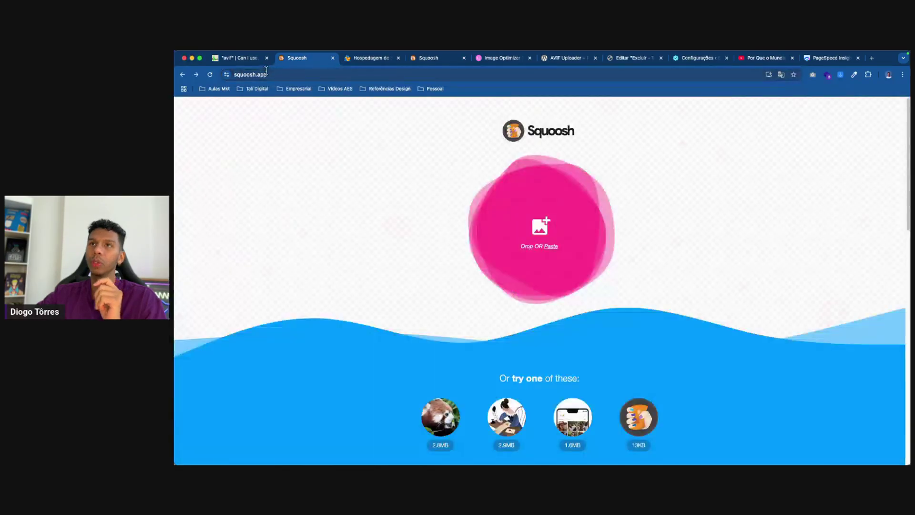
key("ctrl+Up")
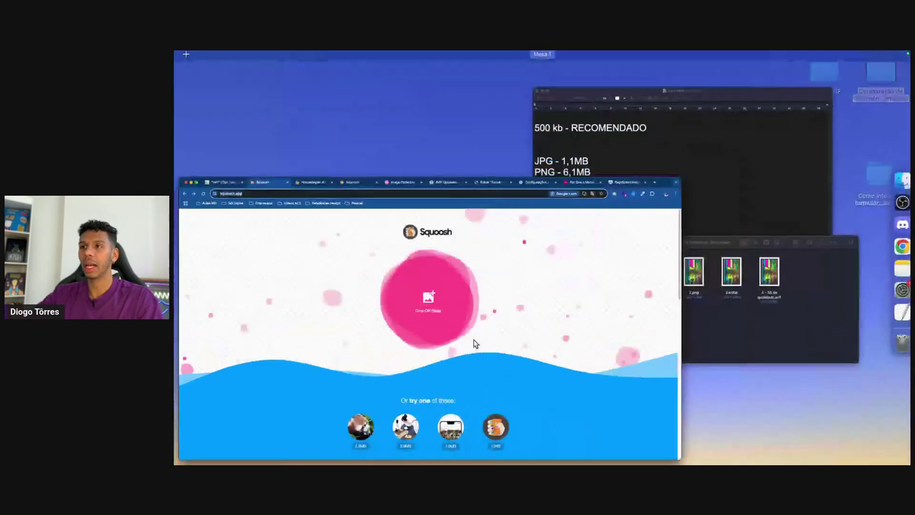
left_click(686, 204)
key("Return")
key("Return")
key("Return")
key("Return")
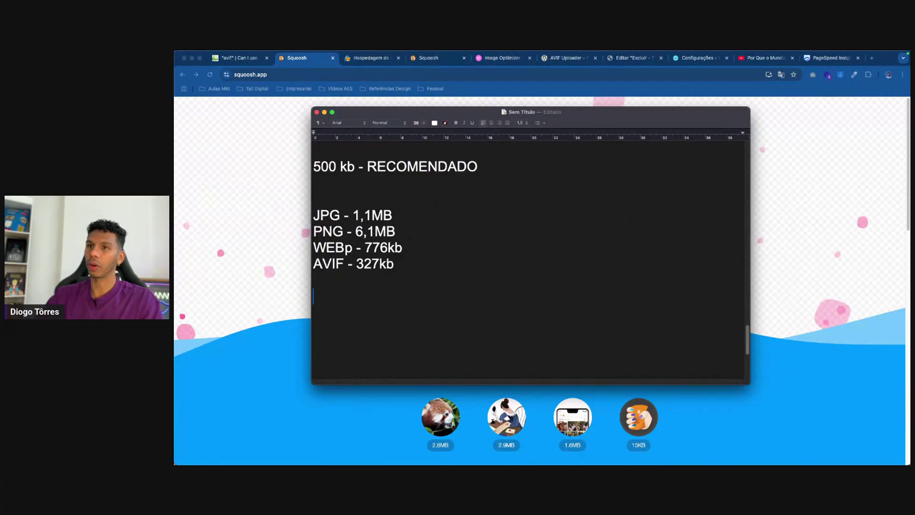
type("https://squoosh.app/")
scroll(391, 208, "down", 3)
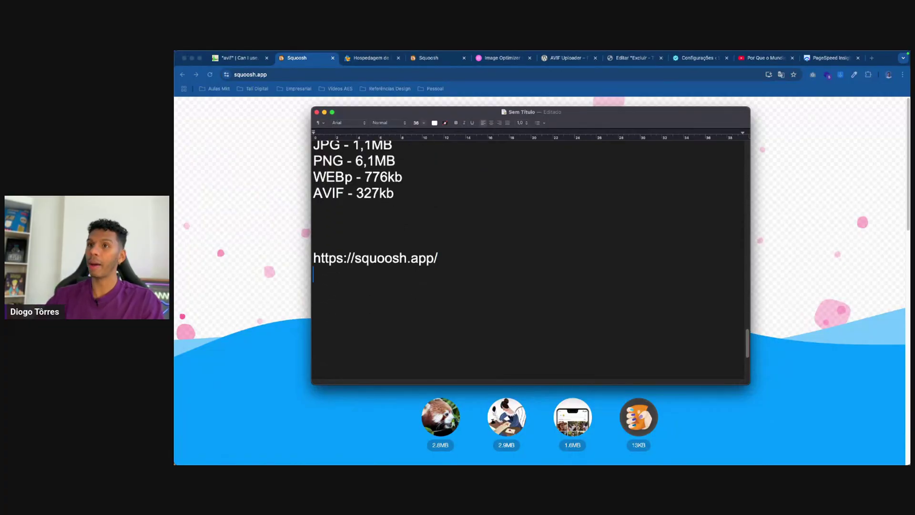
key("XF86AudioRaiseVolume")
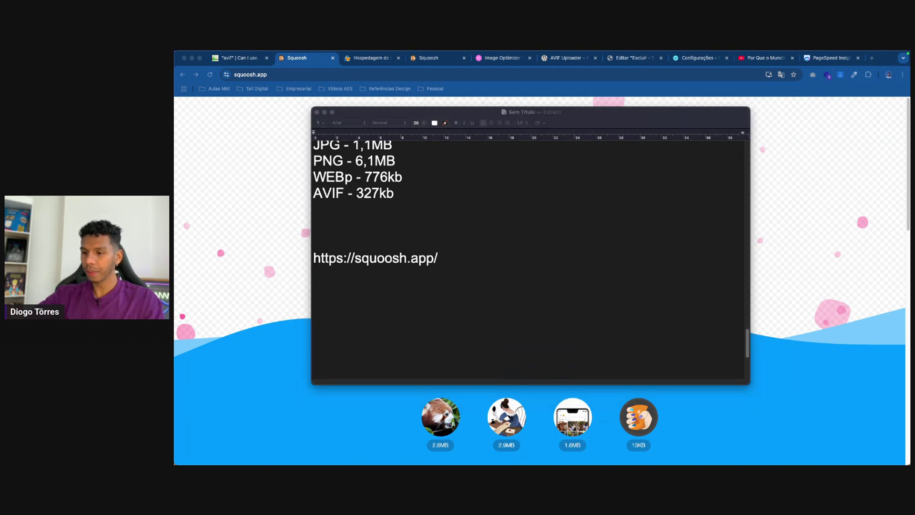
Step: Add Photopea on the line below the Squoosh address and set its font size to 36
left_click(529, 226)
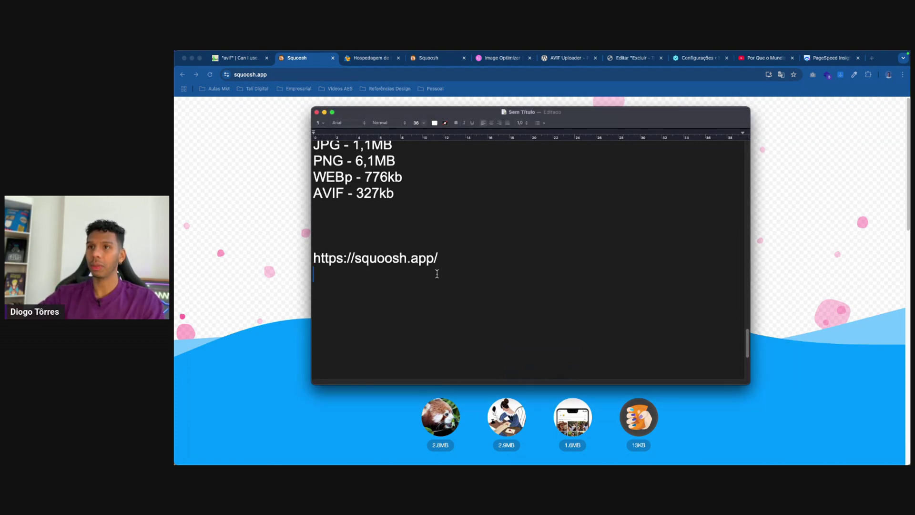
type("Photopea")
left_click_drag(338, 270, 315, 268)
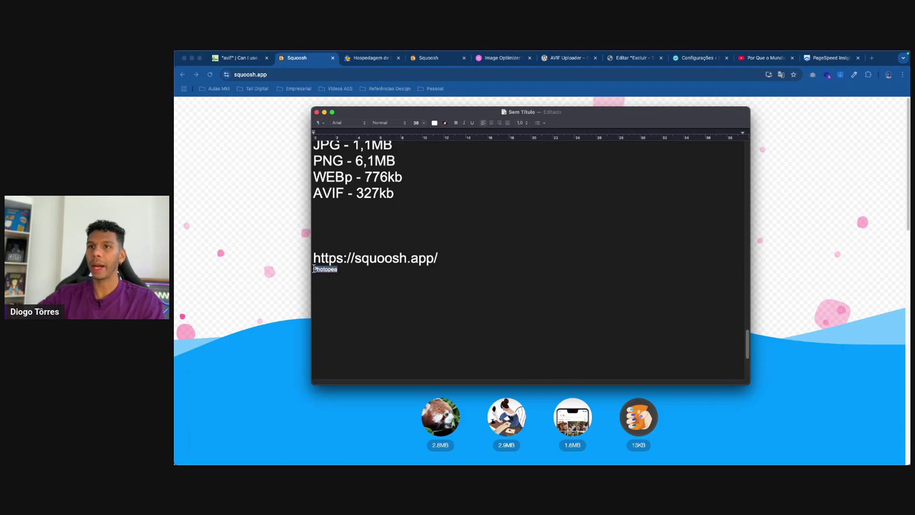
left_click(424, 122)
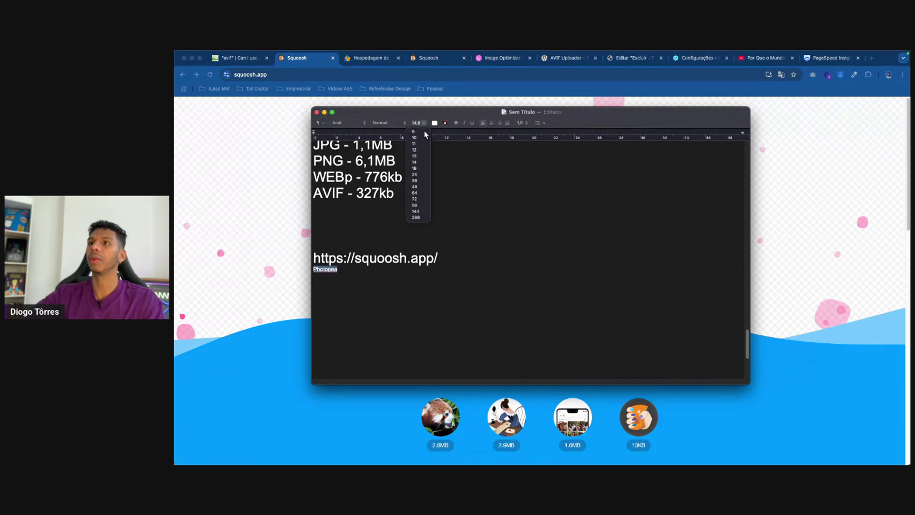
left_click(415, 181)
left_click(386, 274)
Step: Add Picflow on a new line below Photopea in the list of tools
key("Return")
type("Pi")
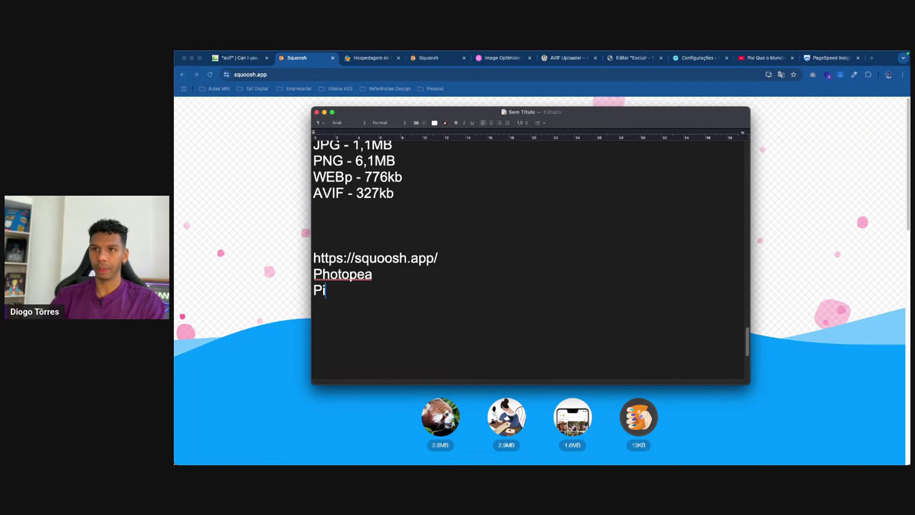
type("cflow")
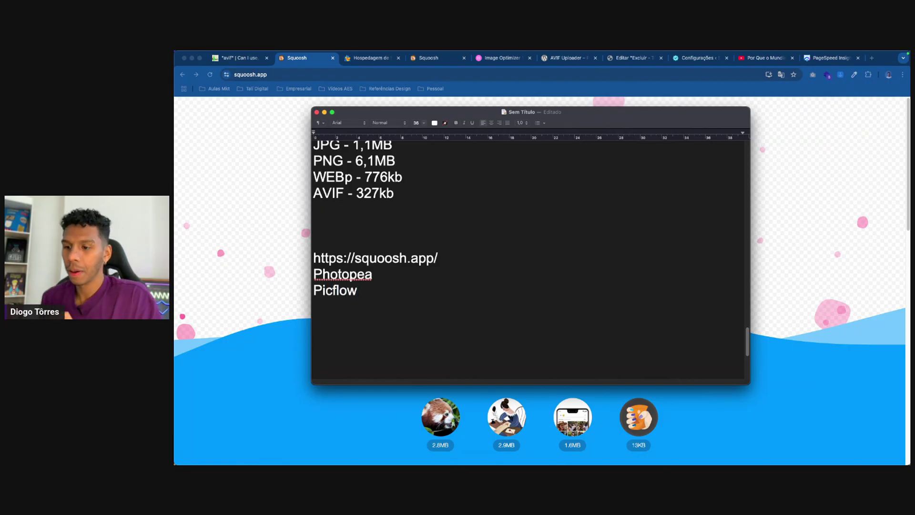
Step: Highlight the Squoosh and Photopea lines, and insert a blank line between Photopea and Picflow
triple_click(377, 276)
left_click_drag(382, 272, 352, 260)
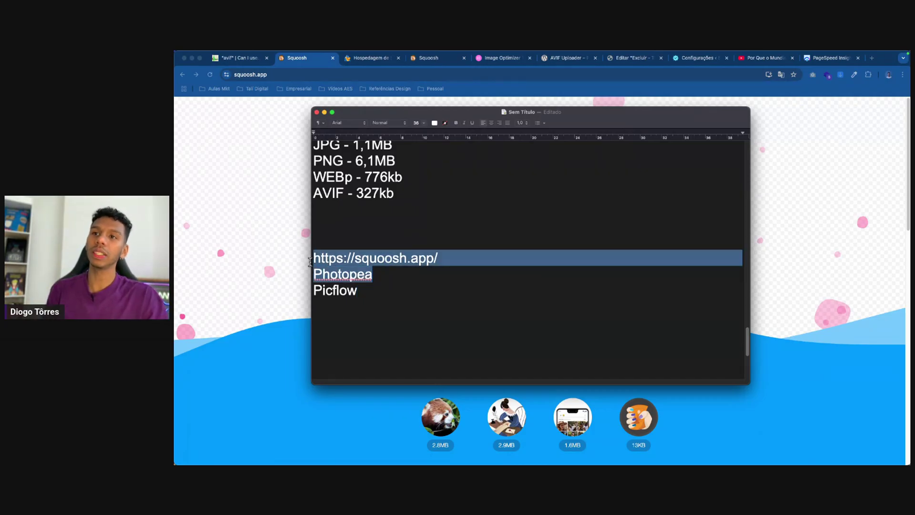
left_click(353, 261)
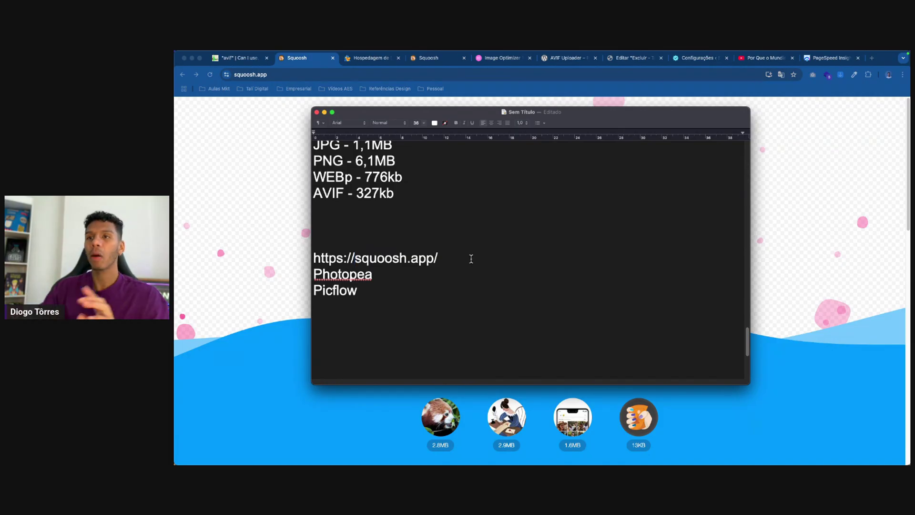
triple_click(403, 261)
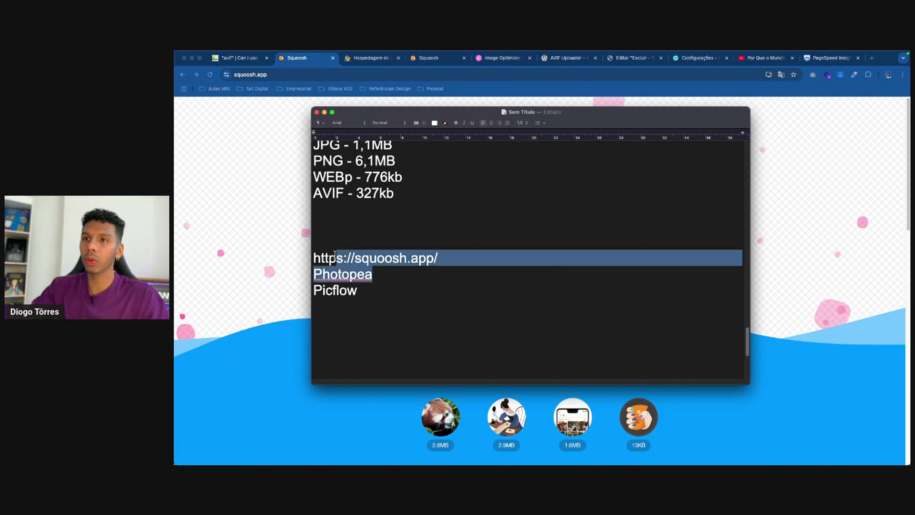
left_click(373, 296)
left_click(387, 276)
key("Return")
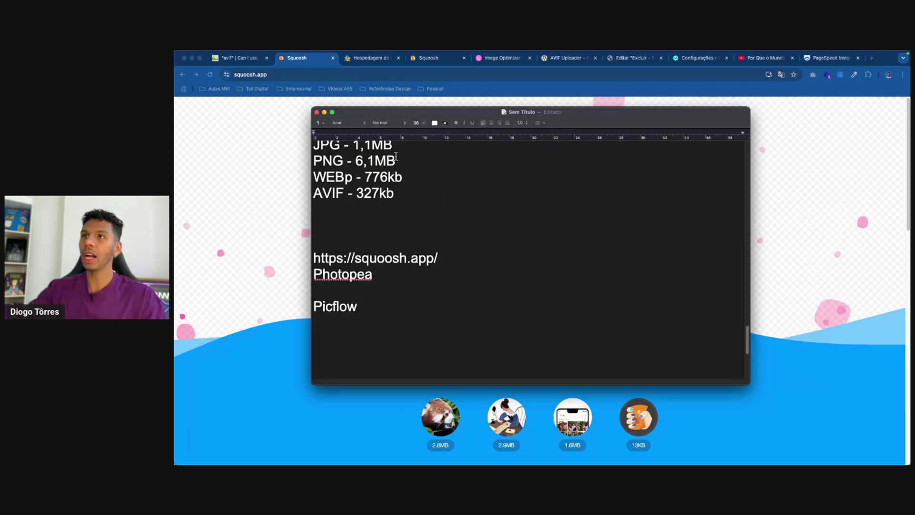
Step: Look up picflow in a new browser tab, view its Image Converter page and close the tab
left_click(868, 61)
left_click(869, 59)
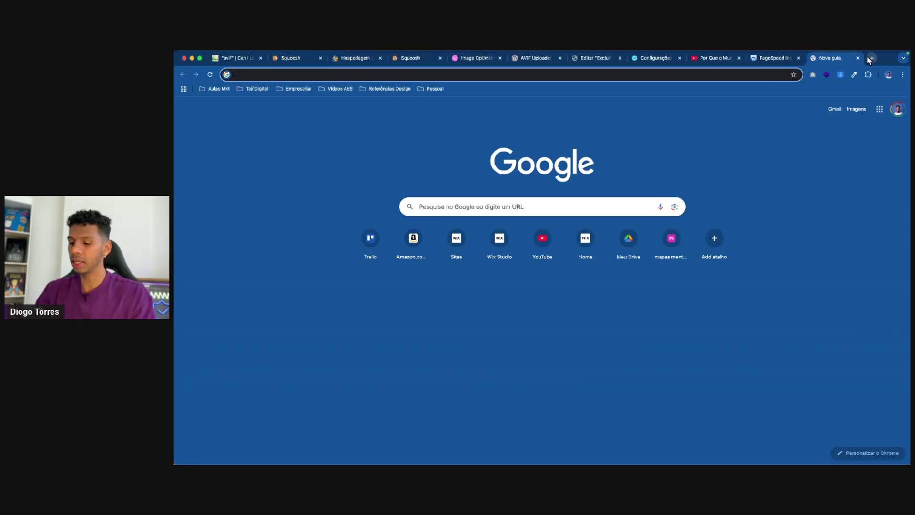
type("picflow")
key("Return")
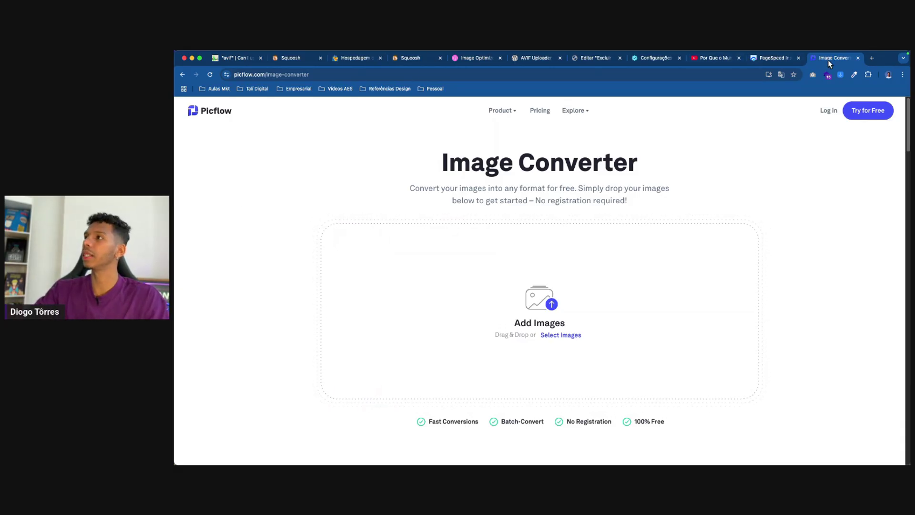
left_click(857, 58)
Step: Return to the notes document and delete the blank line between Photopea and Picflow
key("ctrl+Up")
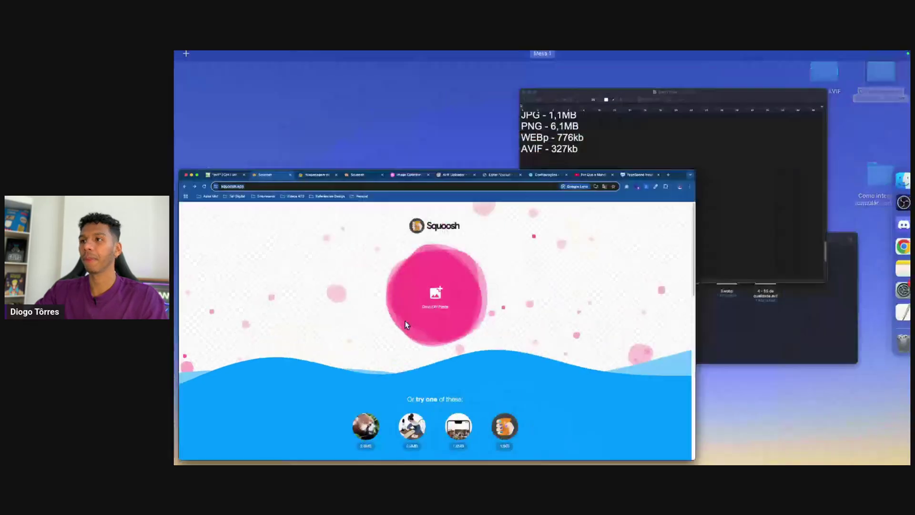
left_click(729, 192)
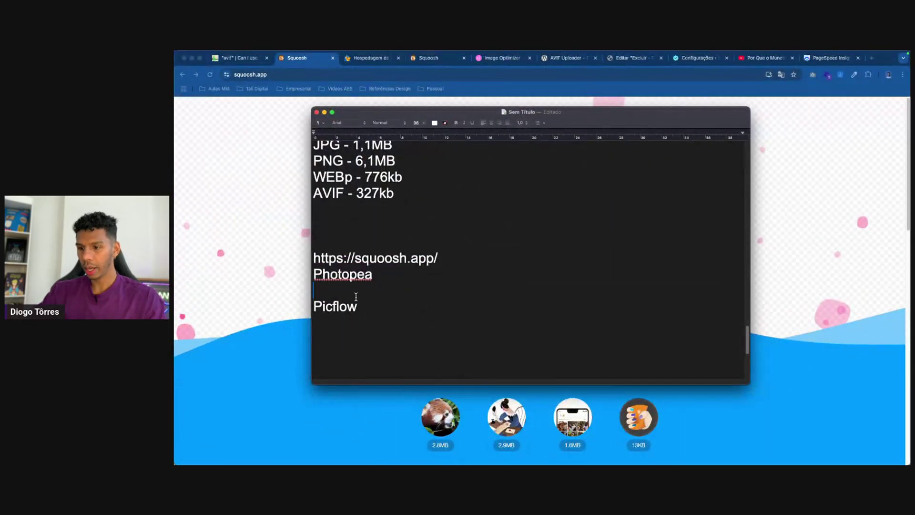
key("BackSpace")
left_click(334, 232)
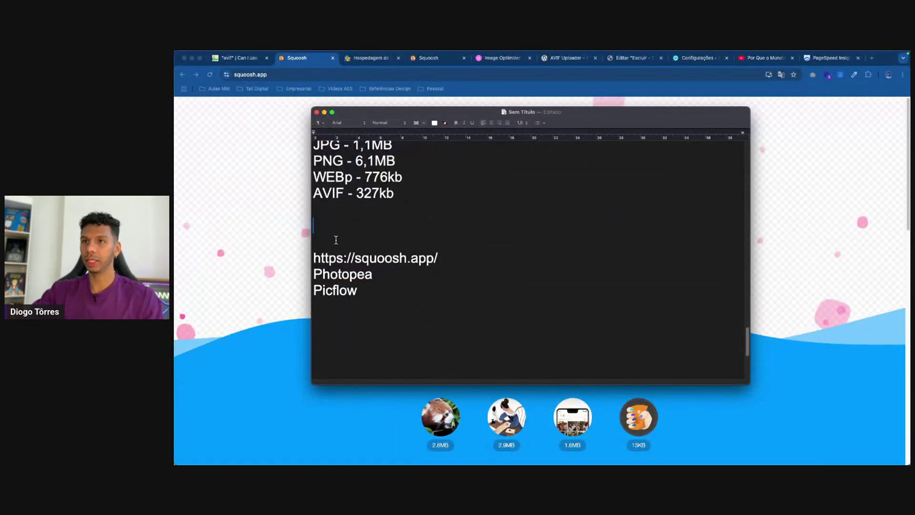
key("Return")
key("Return")
type("COJO")
key("BackSpace")
key("BackSpace")
type("MO CONVERTE")
type("R AS I")
type("DA ")
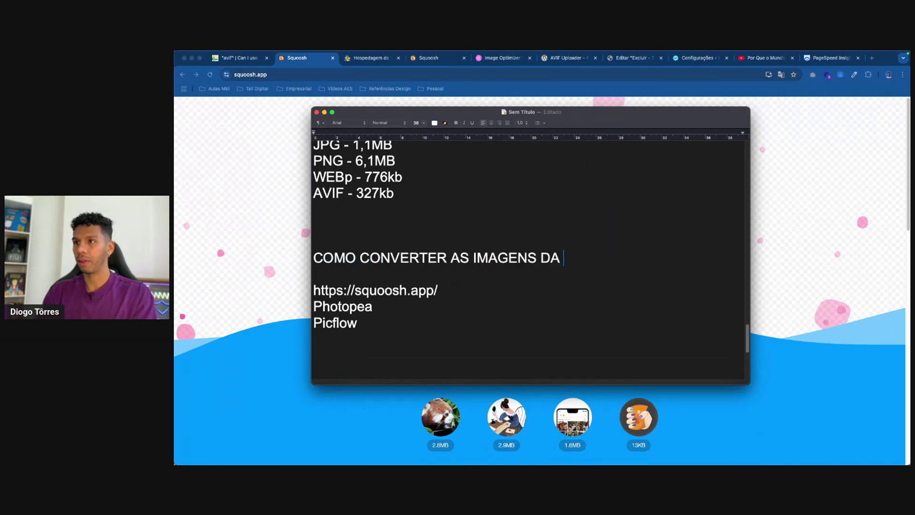
type("FORMA CORRETA")
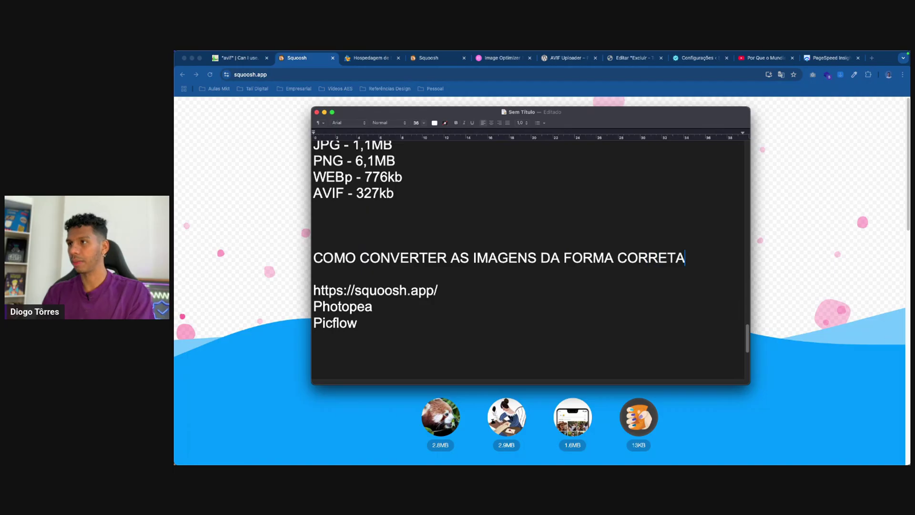
Step: Add the heading "RECAPTULANDO" a few blank lines below the Picflow entry
scroll(325, 216, "down", 5)
left_click(401, 259)
left_click_drag(392, 259, 290, 209)
left_click(431, 277)
left_click_drag(431, 277, 315, 213)
left_click(447, 279)
key("Return")
key("Return")
scroll(453, 390, "down", 3)
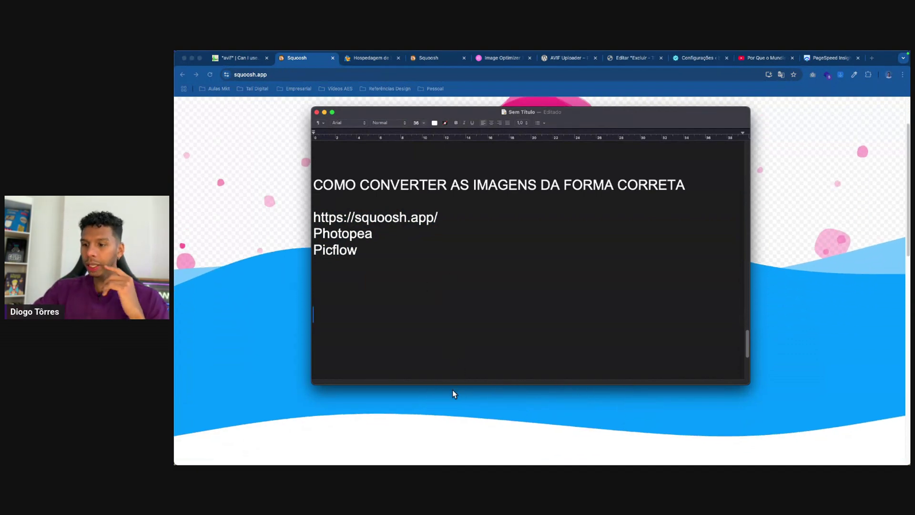
scroll(409, 347, "down", 3)
scroll(408, 347, "down", 1)
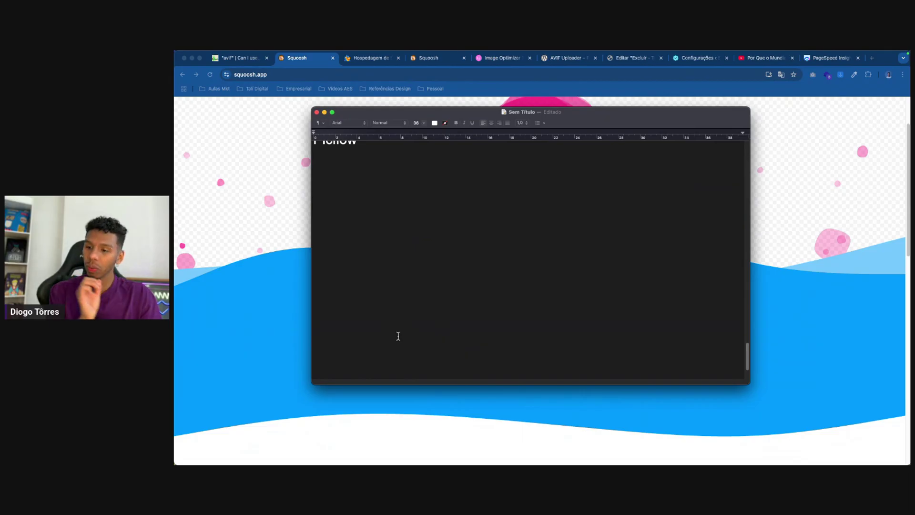
type("RECAPTULANDO")
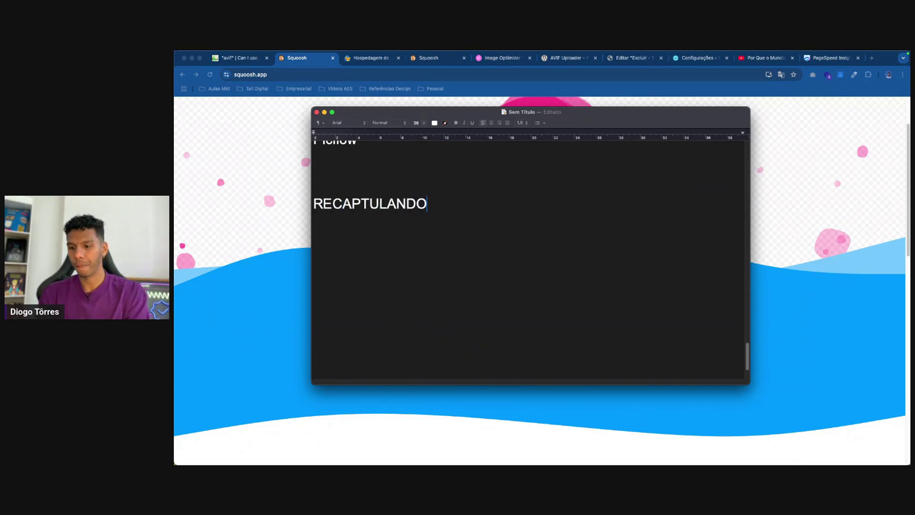
key("Return")
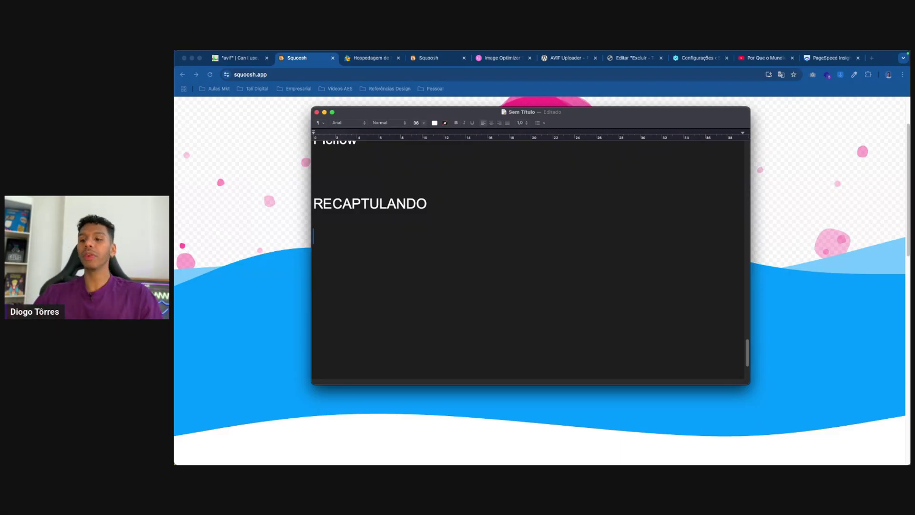
Step: Write the first recap item "- Comprime sem perder qualidade visível" and enlarge the notes window to fill the screen
type("- Com")
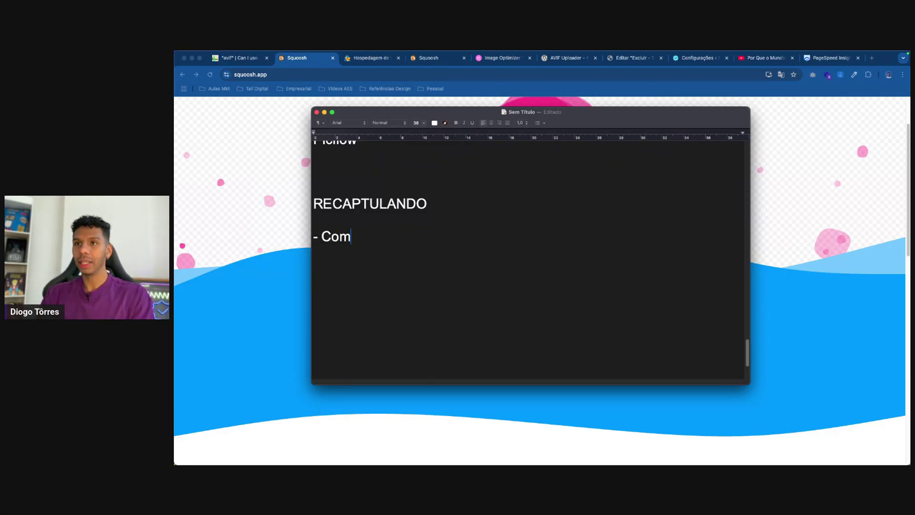
key("ctrl+Up")
left_click(385, 281)
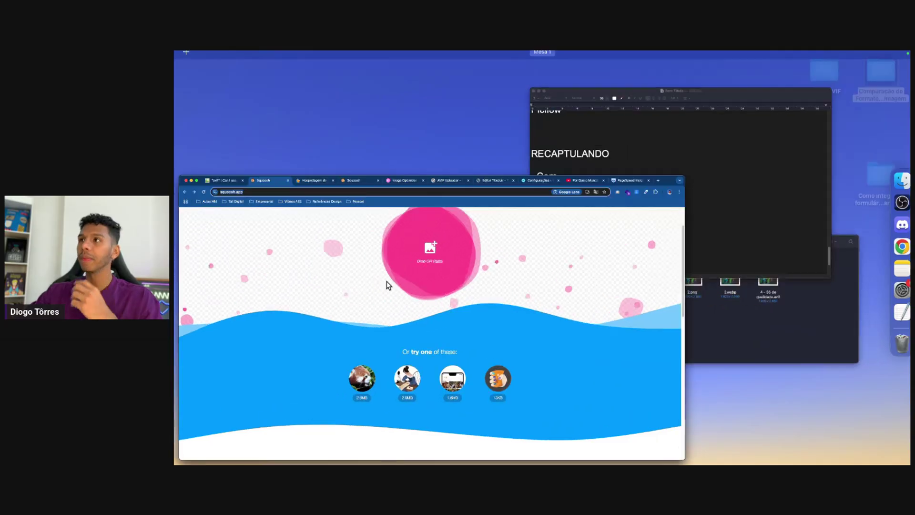
left_click(467, 461)
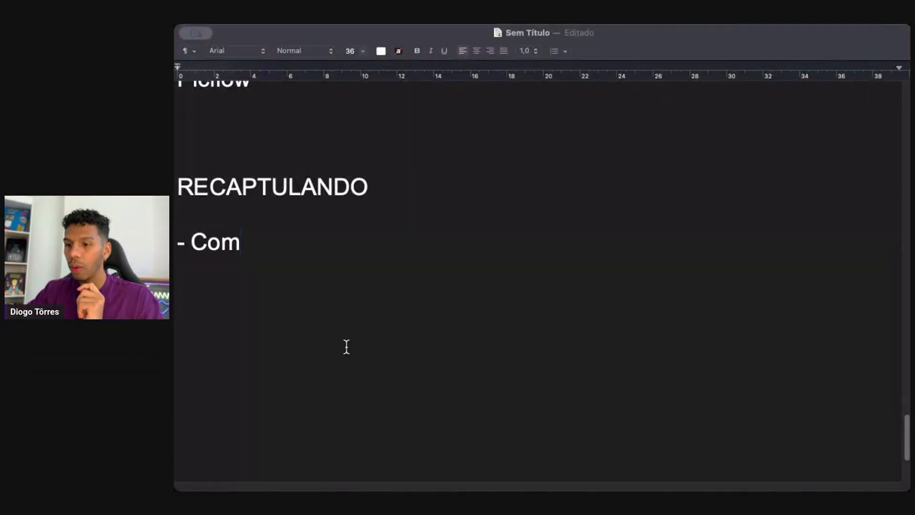
type("prime ")
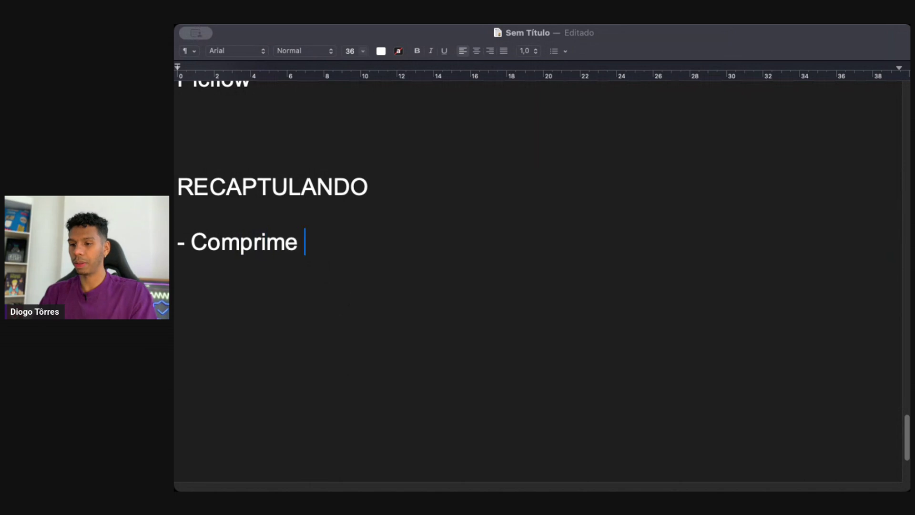
type("sem perder qual")
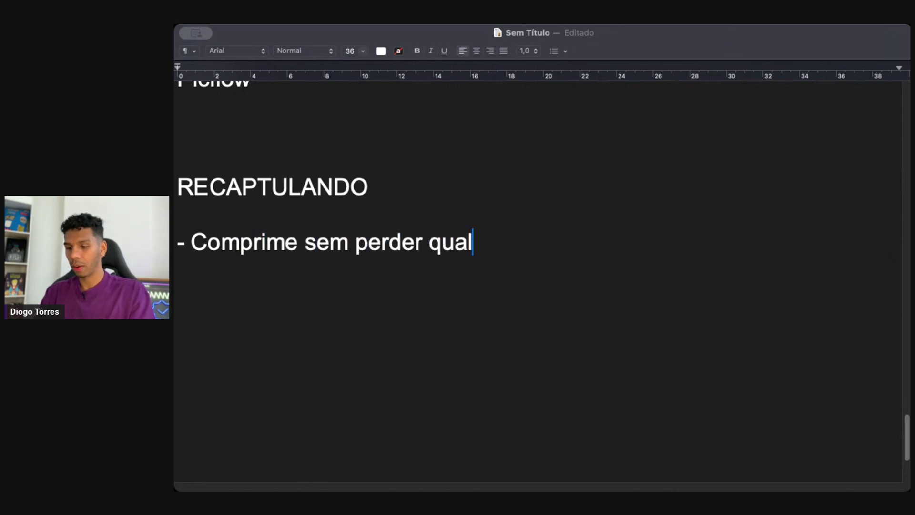
type("idade ví")
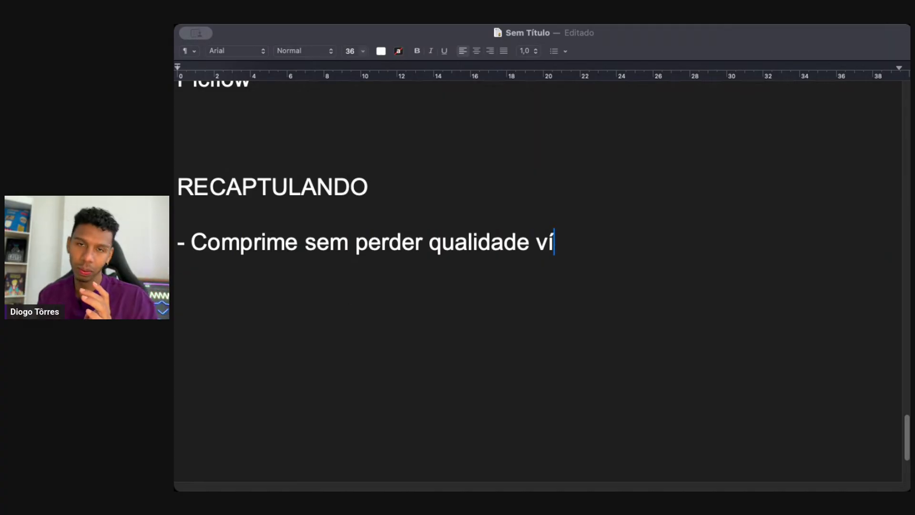
key("BackSpace")
type("isível")
key("Return")
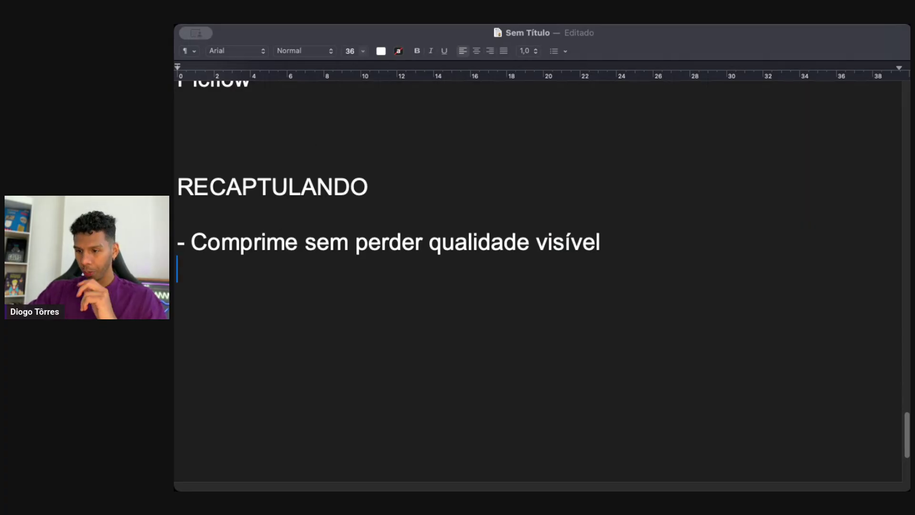
Step: Add the recap item "- PNG E JPG JAMAISSS NO SITE" under the first item
key("super+Tab")
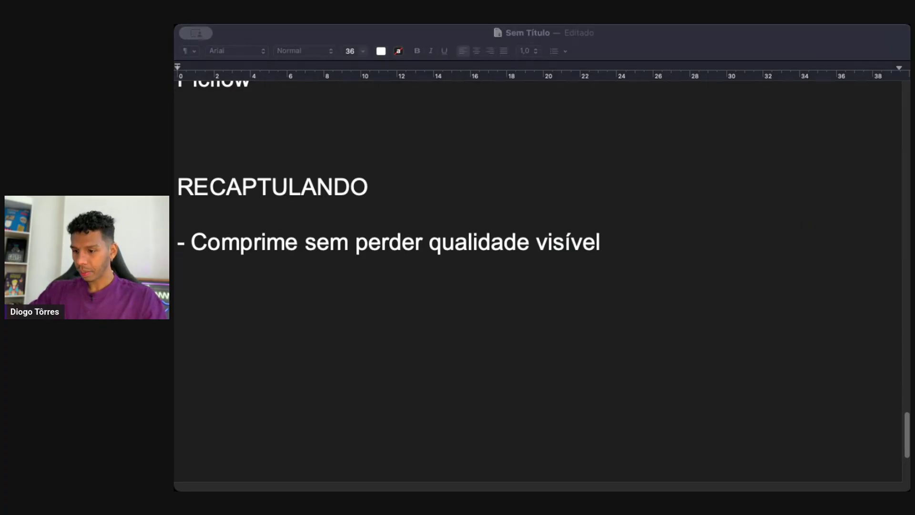
left_click(635, 243)
key("Return")
type("- PNG E ")
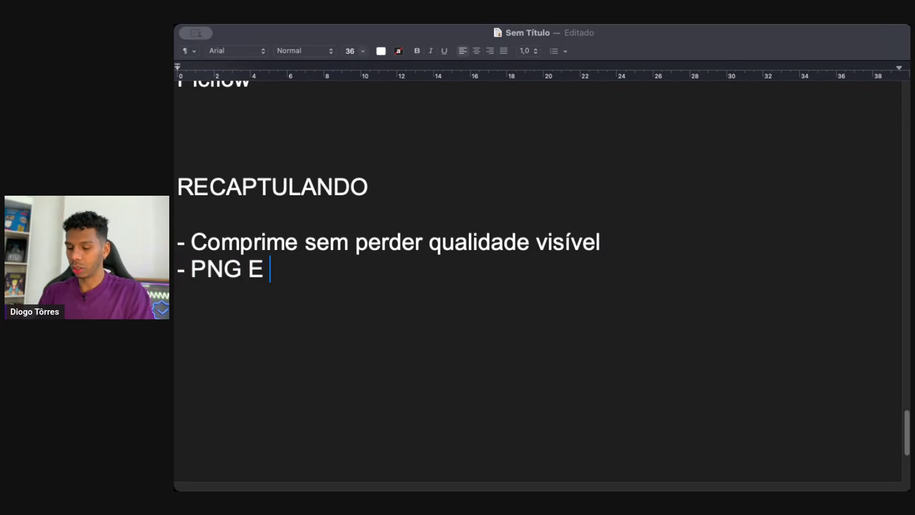
type("JPG JAMA")
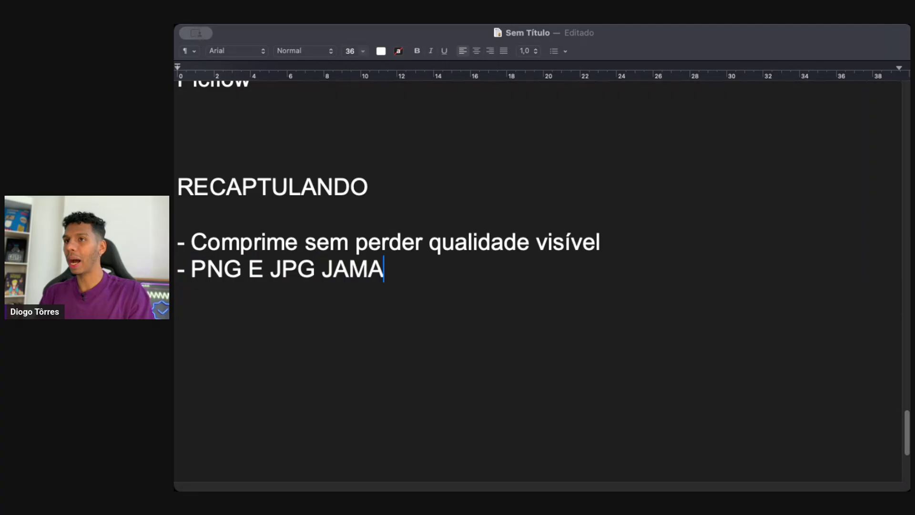
type("ISSS NO SITE")
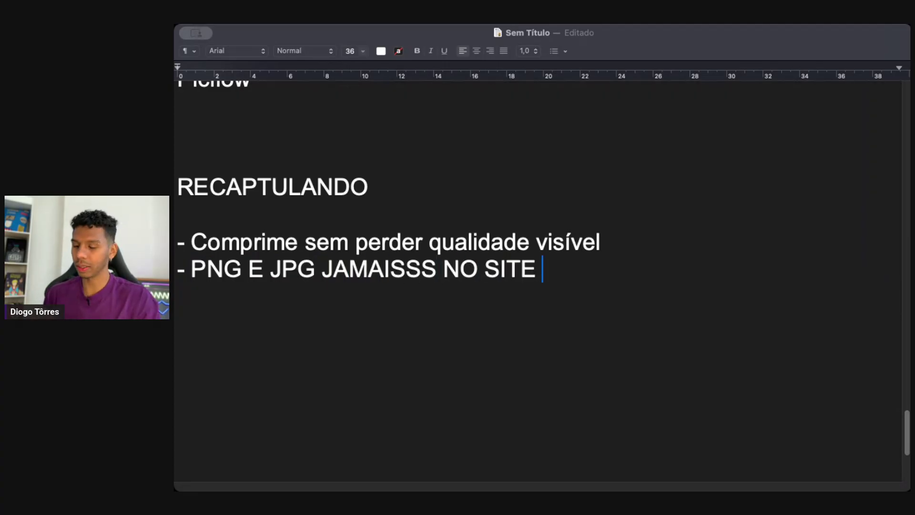
key("BackSpace")
type(",")
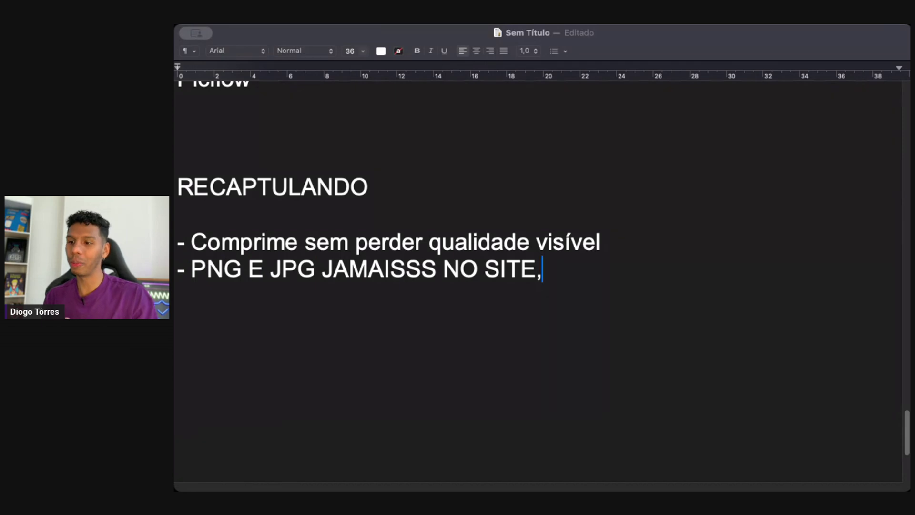
key("BackSpace")
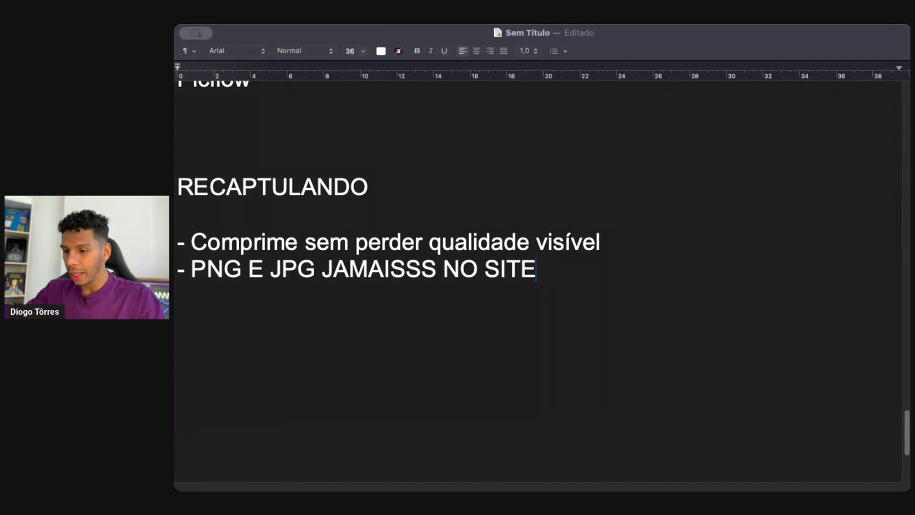
Step: Add the recap item "- Já tem uma compatibilidade muito boa, mas que ainda está sendo desenvolvido suporte"
key("super+Tab")
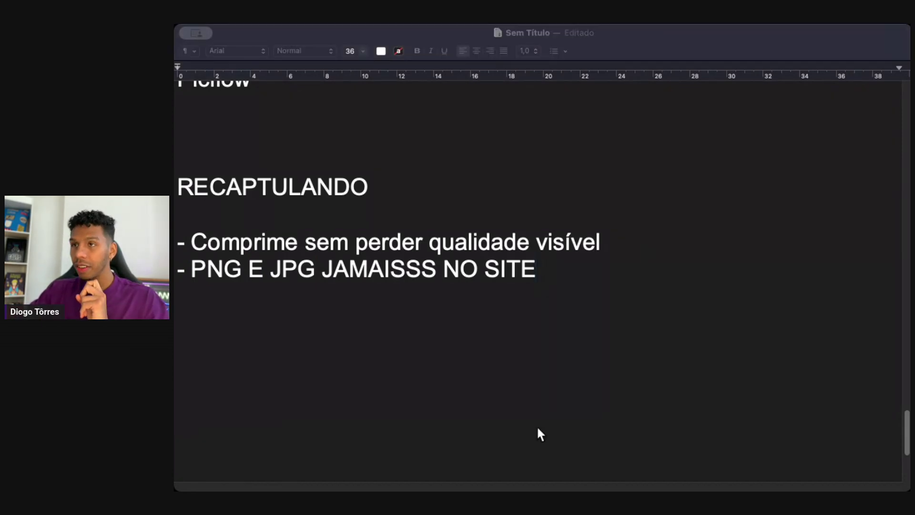
left_click(549, 267)
key("Return")
type("- ")
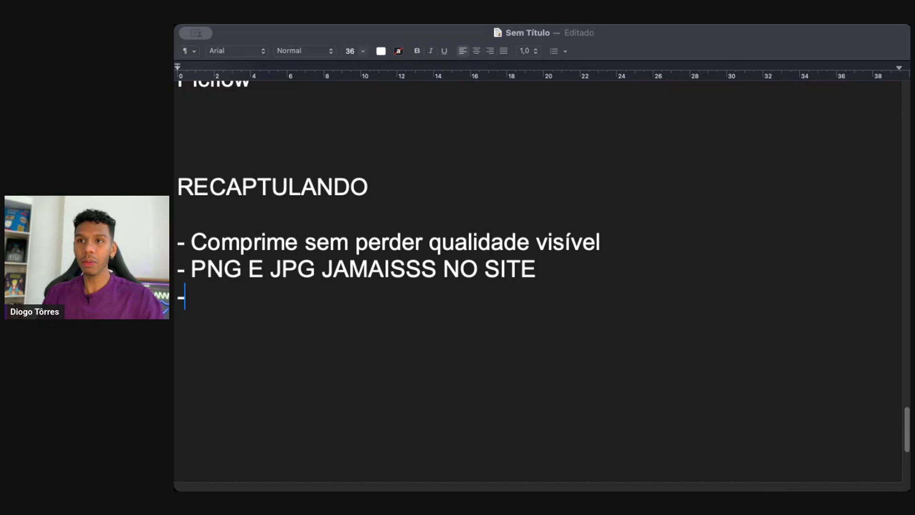
type("Já")
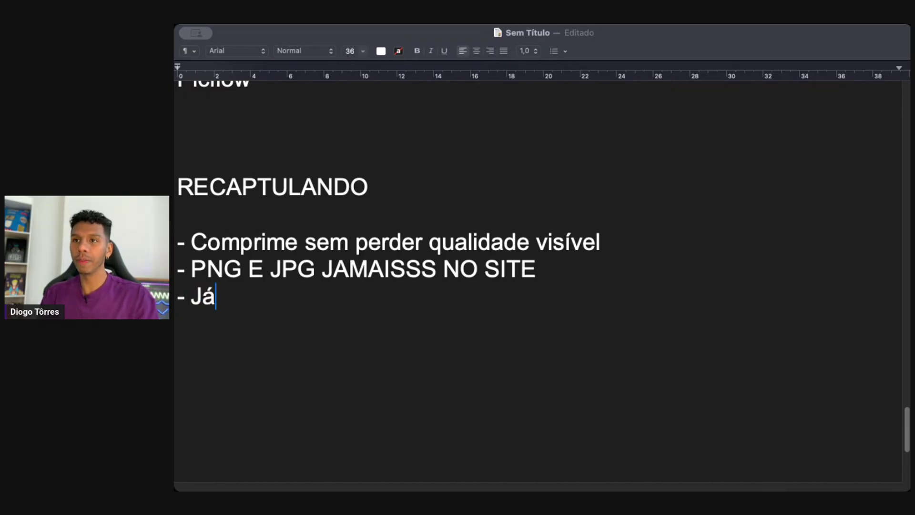
type(" tem uma co")
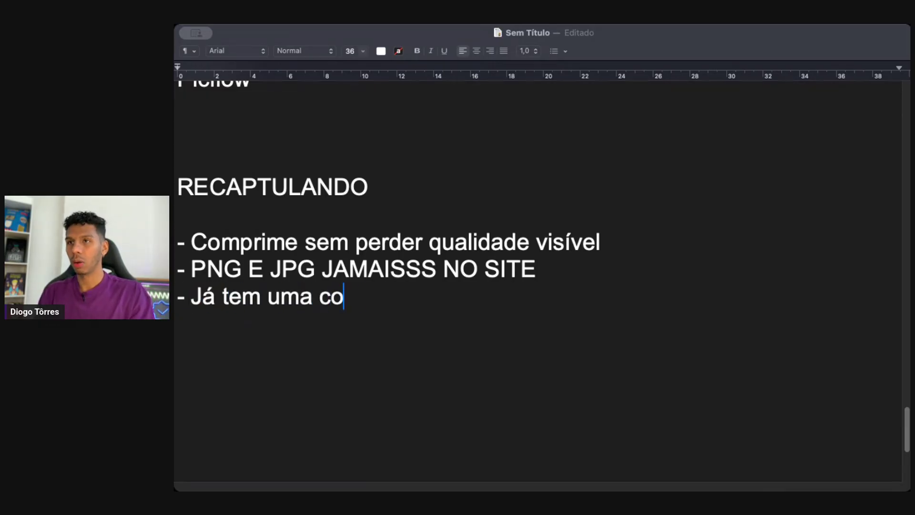
type("mpatibilidade ")
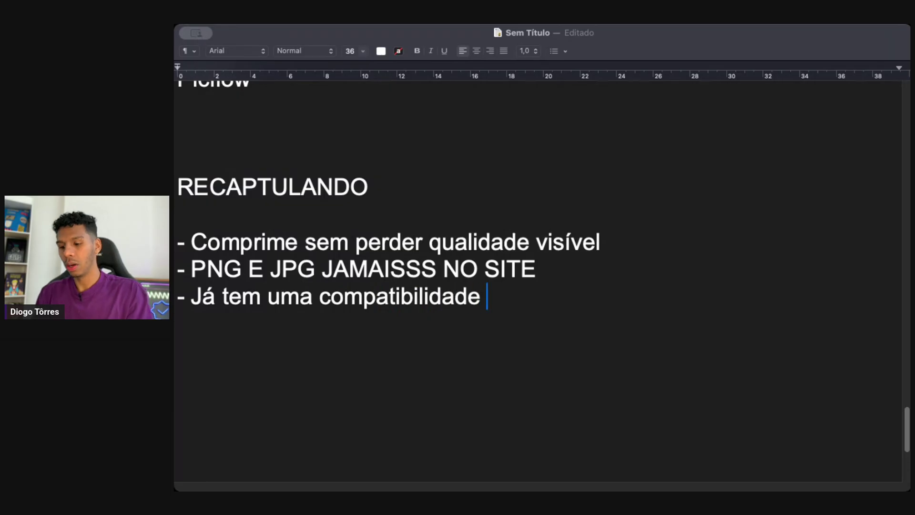
type("muito boa, ma")
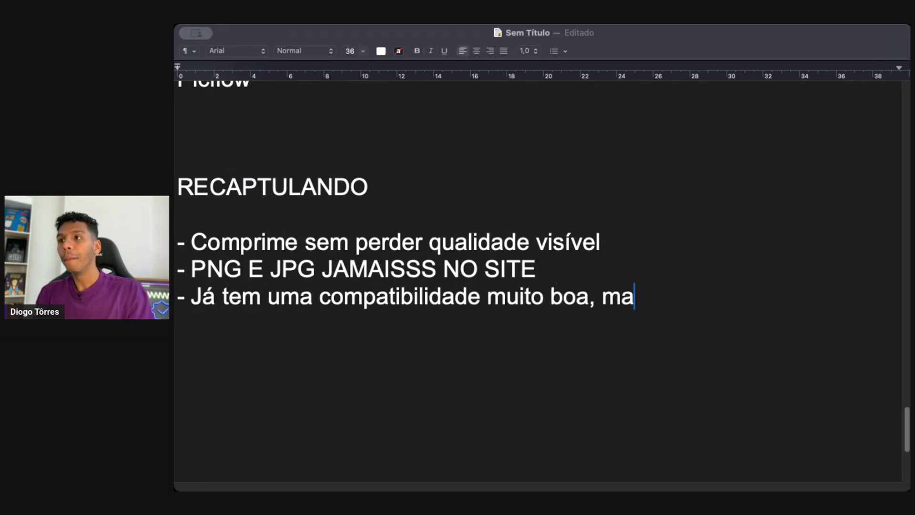
type("s que ainda está sendo ")
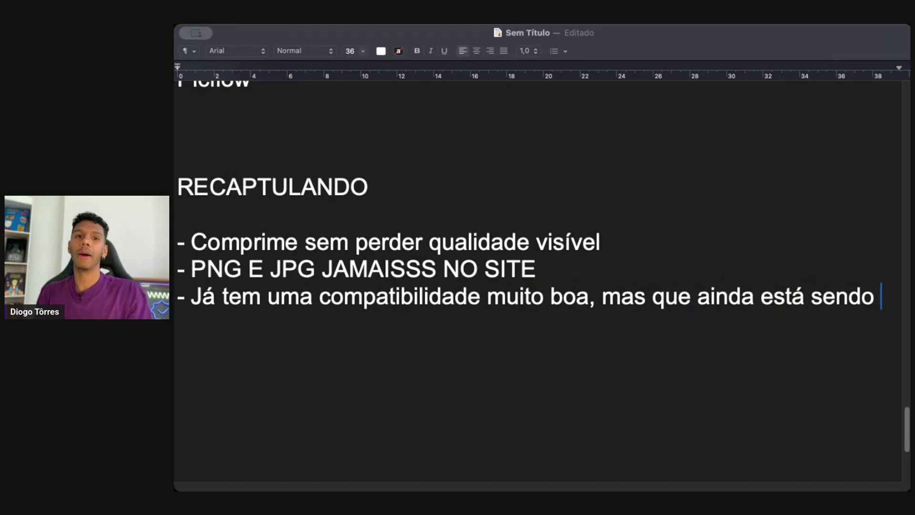
type("desn")
key("BackSpace")
type("e")
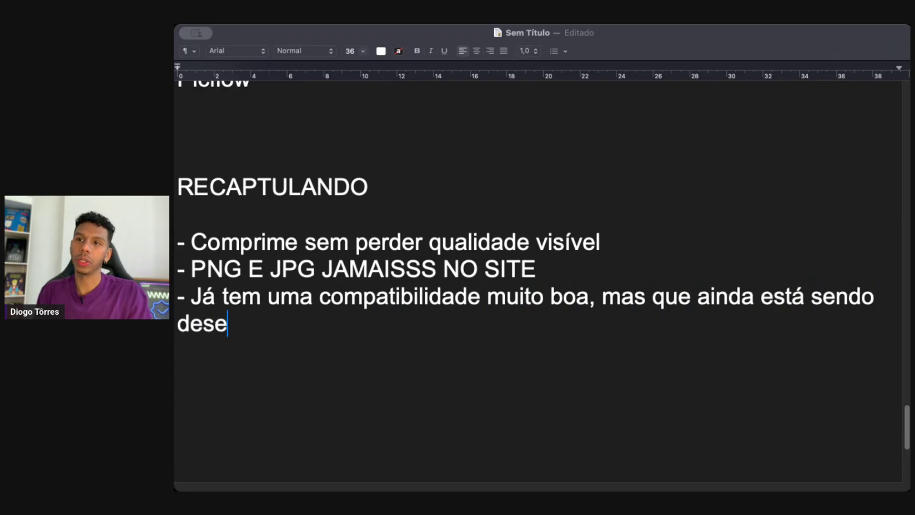
type("nvolvido supro")
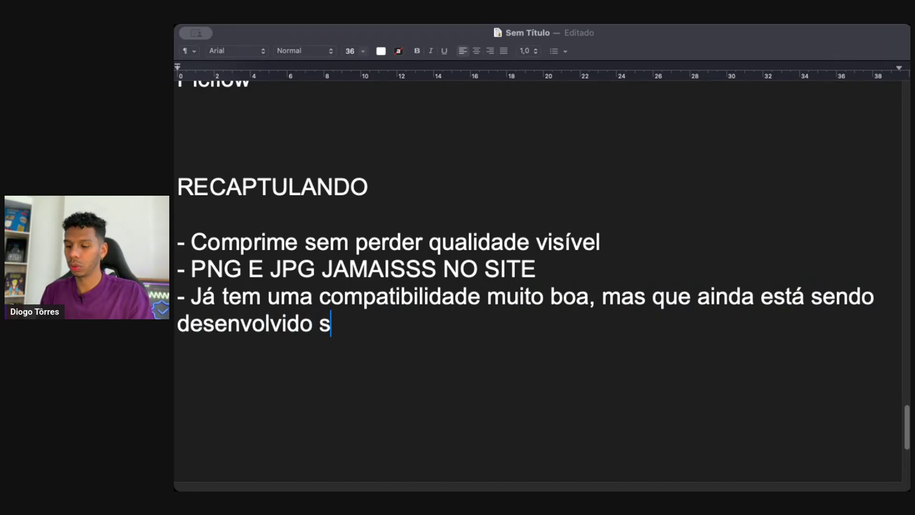
key("BackSpace")
key("BackSpace")
type("orte")
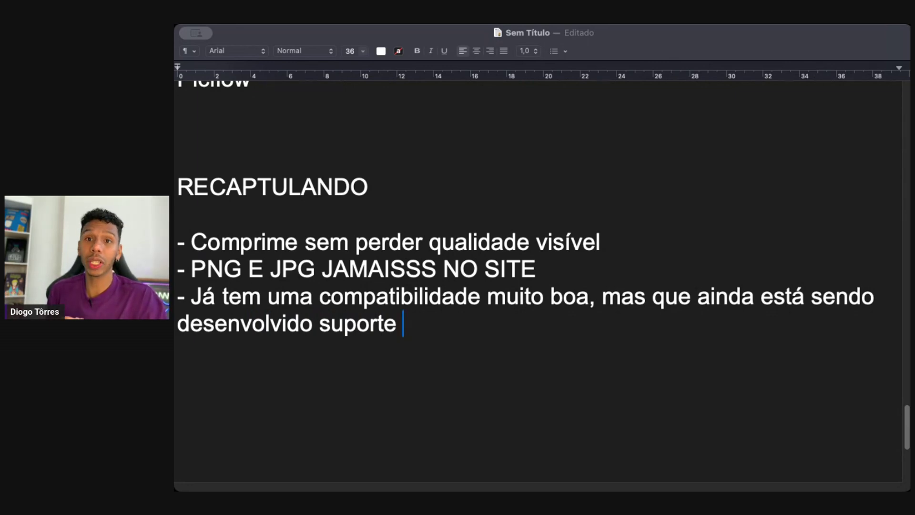
Step: Add the recap item "- AVIF é realmente mais leve do que outros" on a new line below the compatibility item
key("Return")
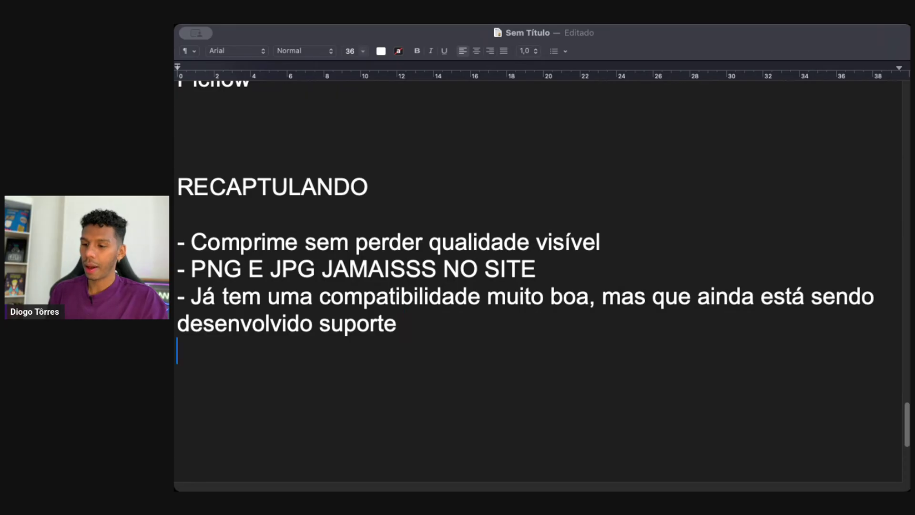
key("super+Tab")
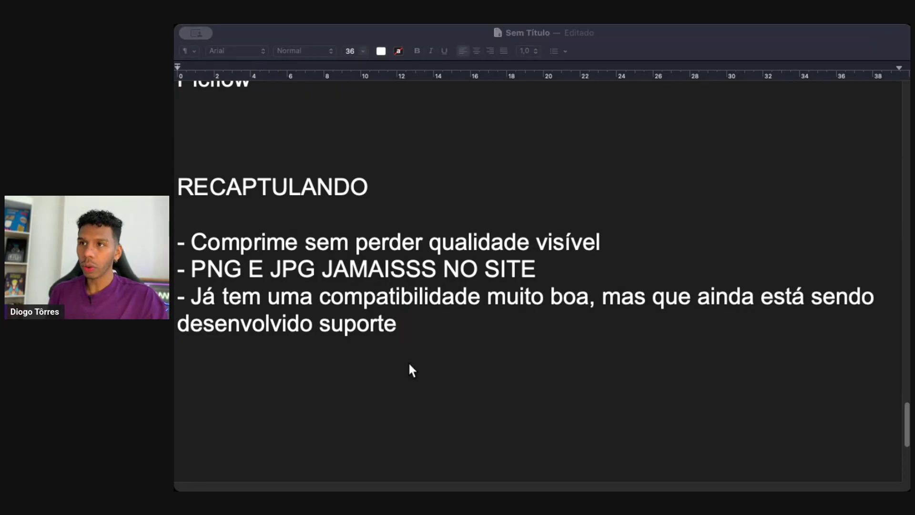
key("super+Tab")
type("- AVIF é realmebte")
key("BackSpace")
key("BackSpace")
key("BackSpace")
type("nte mais leve do")
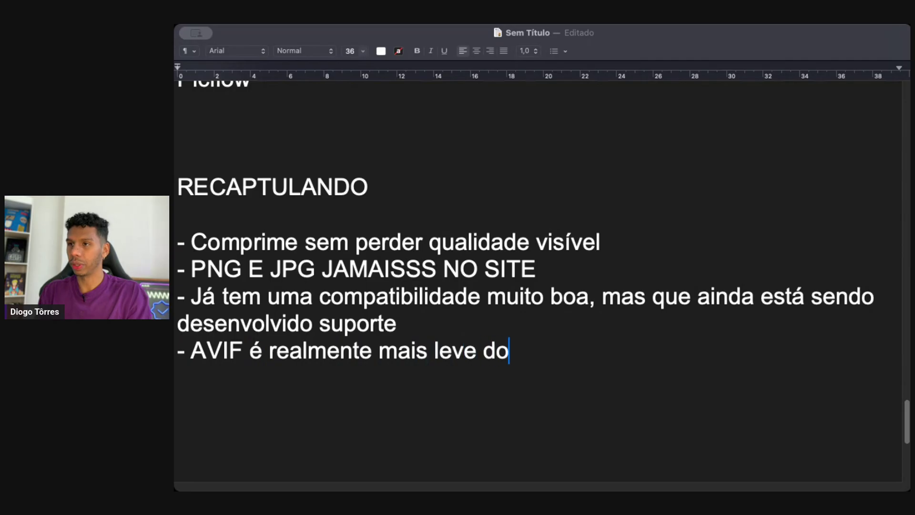
type(" que outros")
key("BackSpace")
type("utros")
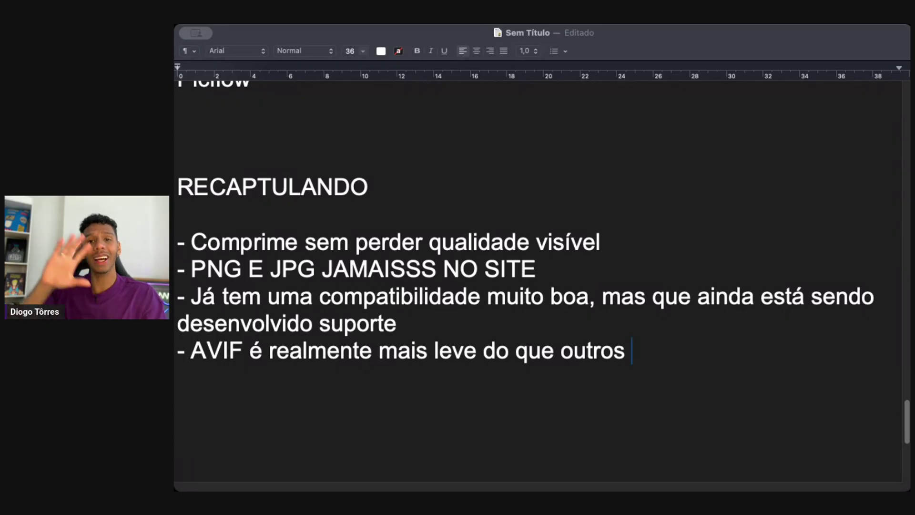
Step: Leave several blank lines below the AVIF item at the end of the recap list
key("Return")
key("Return")
key("Return")
scroll(444, 209, "down", 5)
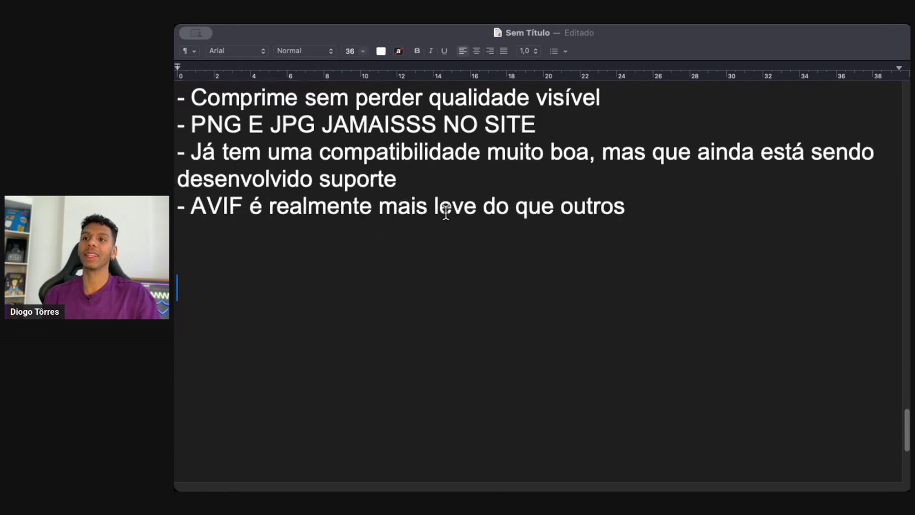
key("Return")
key("Return")
key("Return")
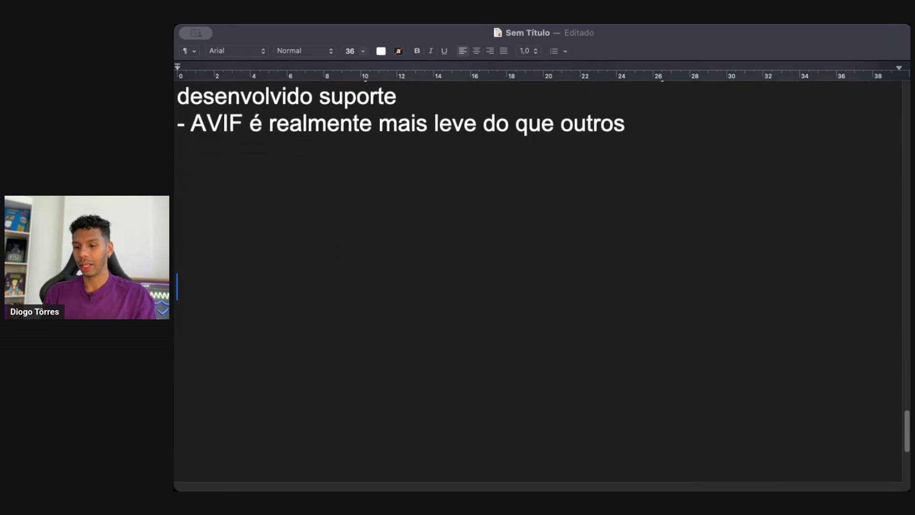
Step: Add the heading "SEGUNDA PARTE - Como usar no site" below the blank lines after the recap list
type("SEGUNDA PARTE ")
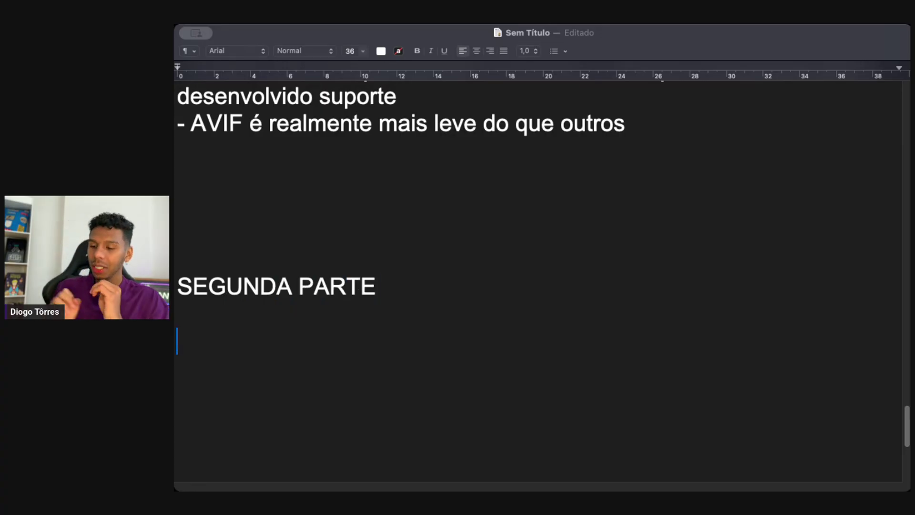
type("COM")
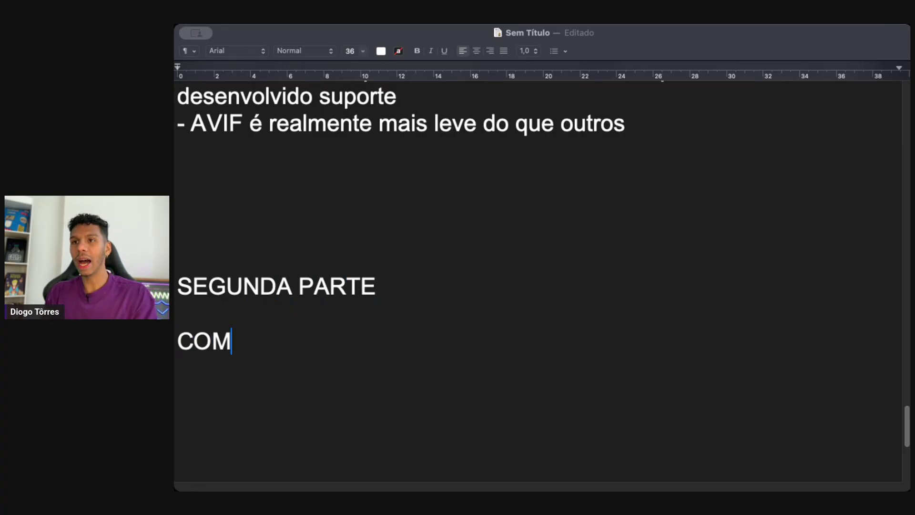
key("BackSpace")
key("BackSpace")
key("BackSpace")
key("BackSpace")
type("- Comu")
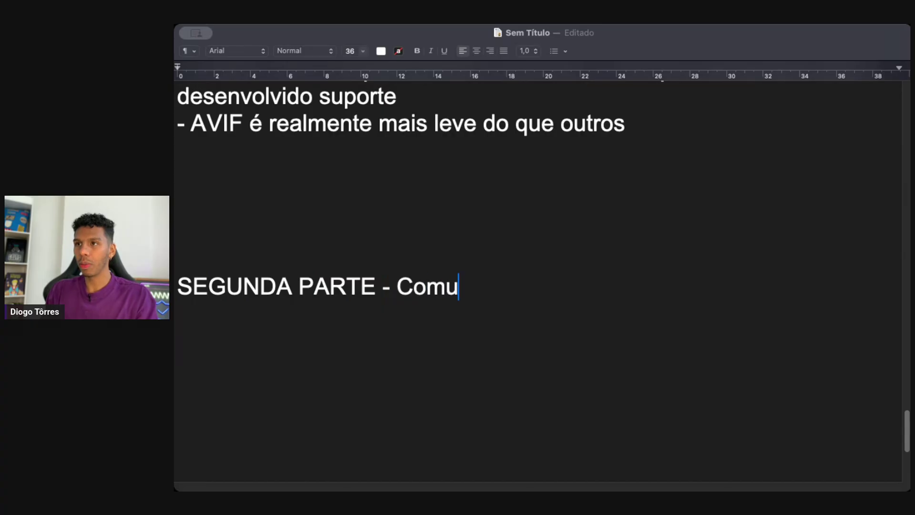
key("BackSpace")
type("o usar n")
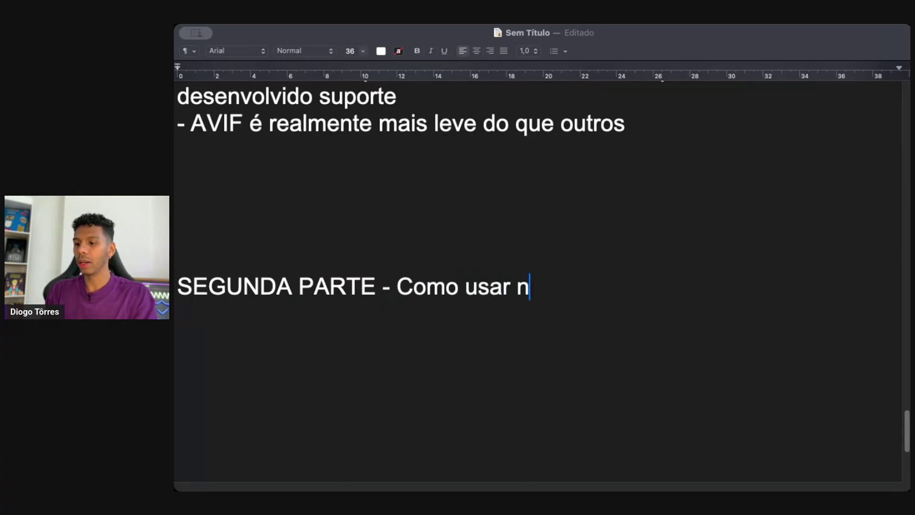
type("o site")
key("Return")
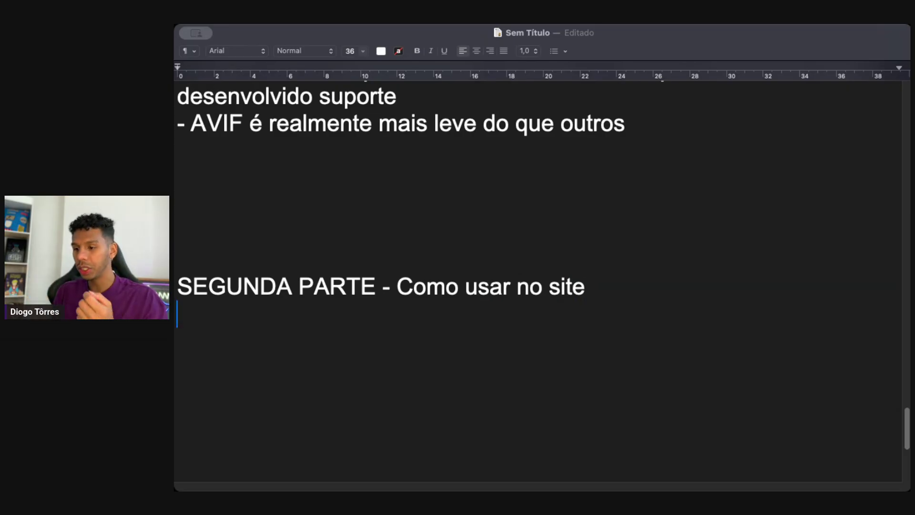
Step: Leave several blank lines below the "SEGUNDA PARTE" heading
key("super+Tab")
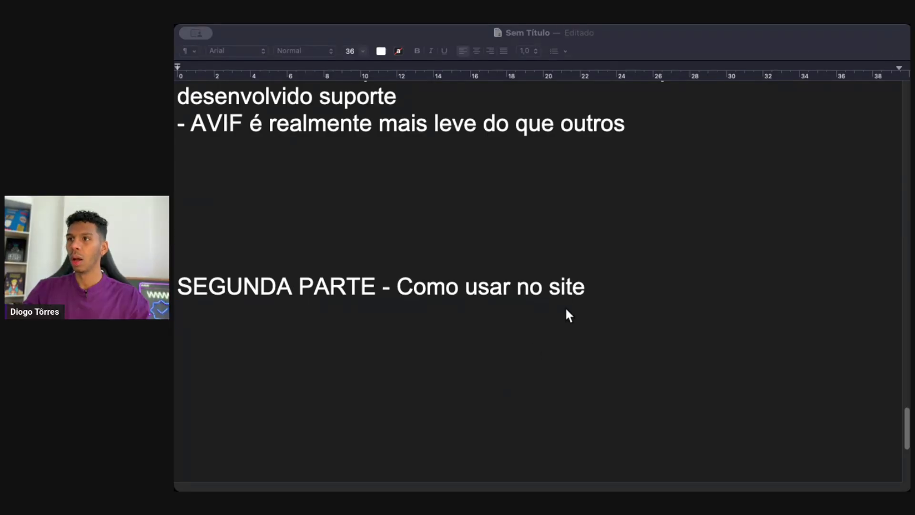
left_click(601, 293)
key("Return")
key("Return")
key("Return")
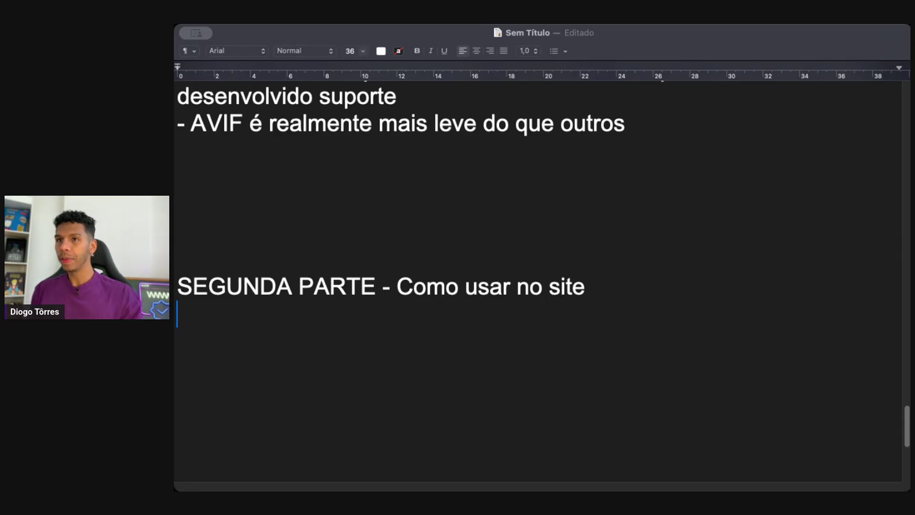
key("super+Tab")
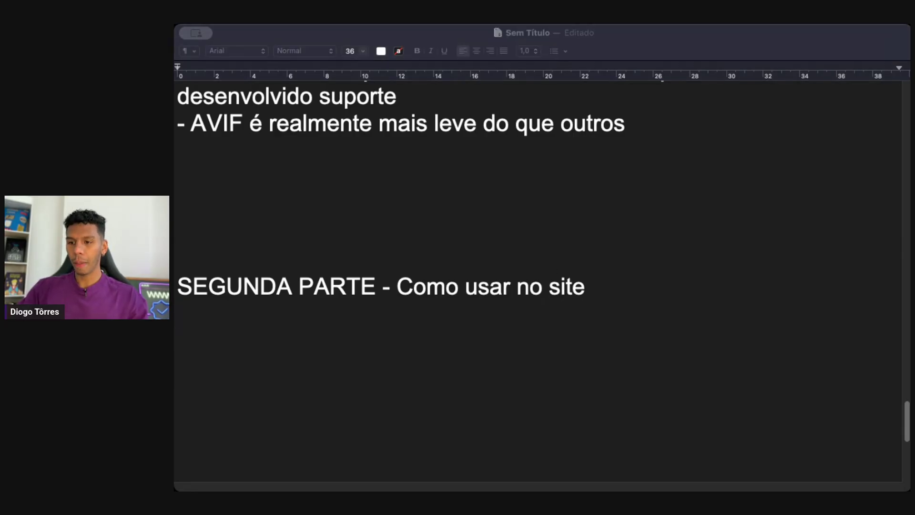
key("super+Tab")
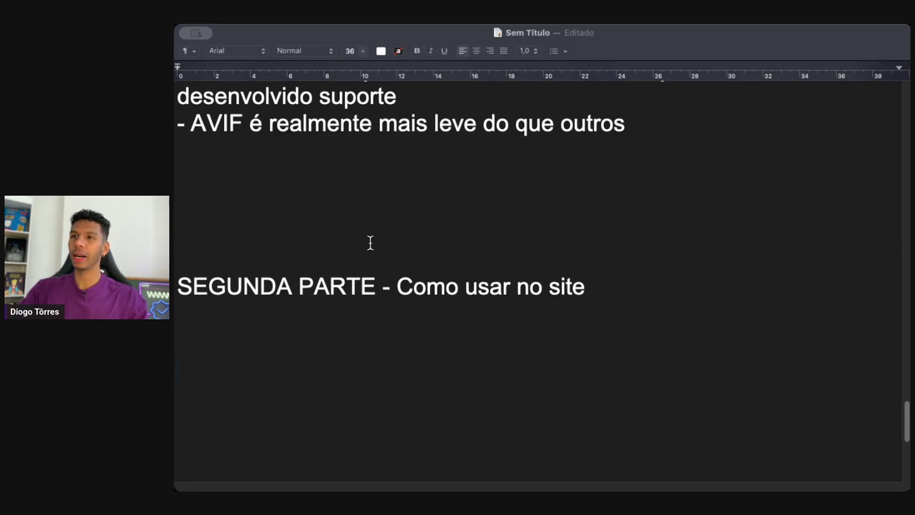
Step: Add the question "AVIF funciona no Wordpress?" a few lines below the second-part heading
left_click(367, 248)
left_click(463, 384)
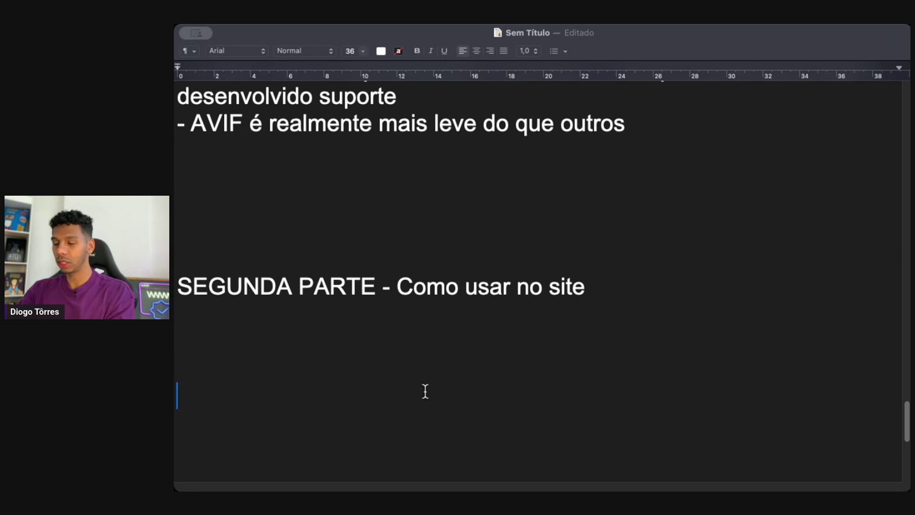
scroll(425, 391, "down", 5)
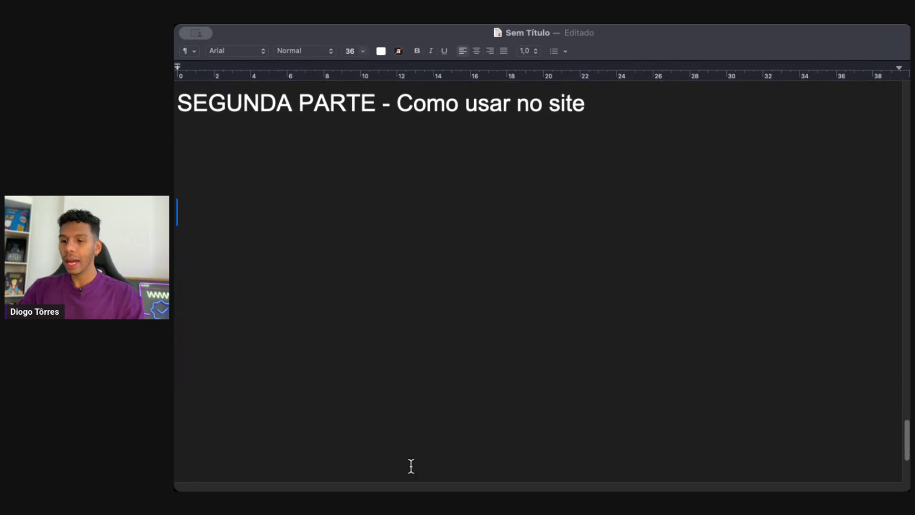
type("AVIF funciona no WOR")
key("BackSpace")
key("BackSpace")
type("ordpres?")
key("BackSpace")
type("s?")
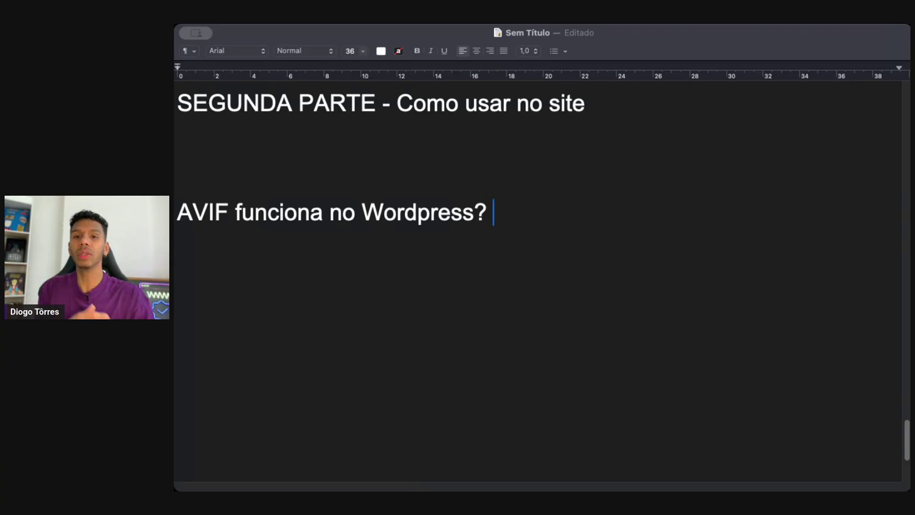
key("Return")
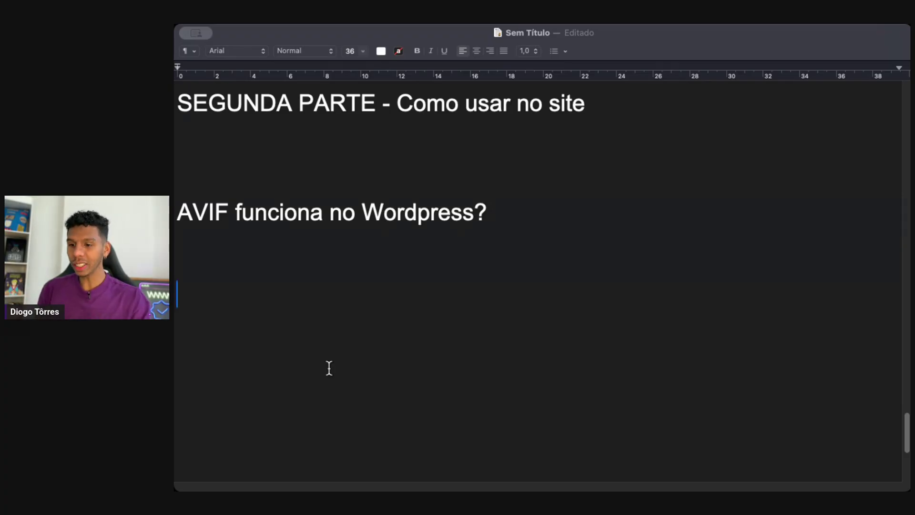
Step: Answer the WordPress question with "Sim, a partir da versão 6.5" on a separate line below it
type("Sim")
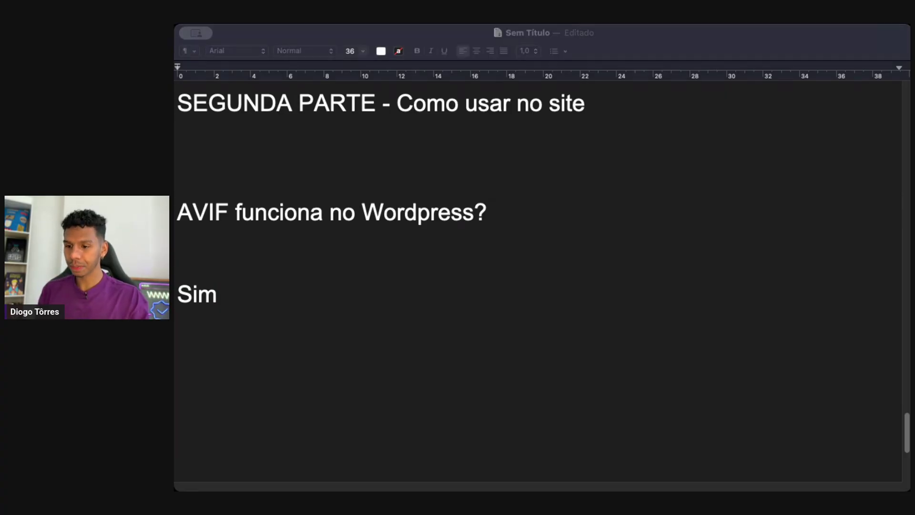
left_click(319, 307)
type(",")
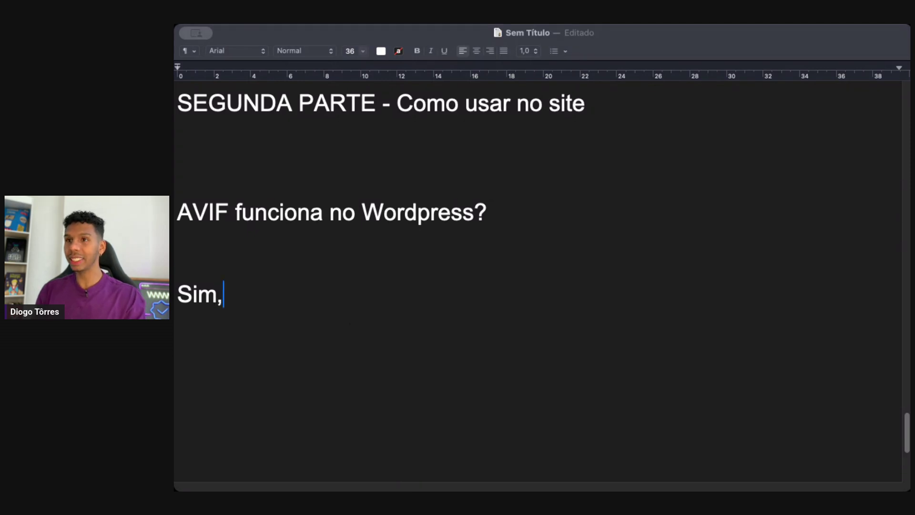
type(" v")
key("BackSpace")
type("a ")
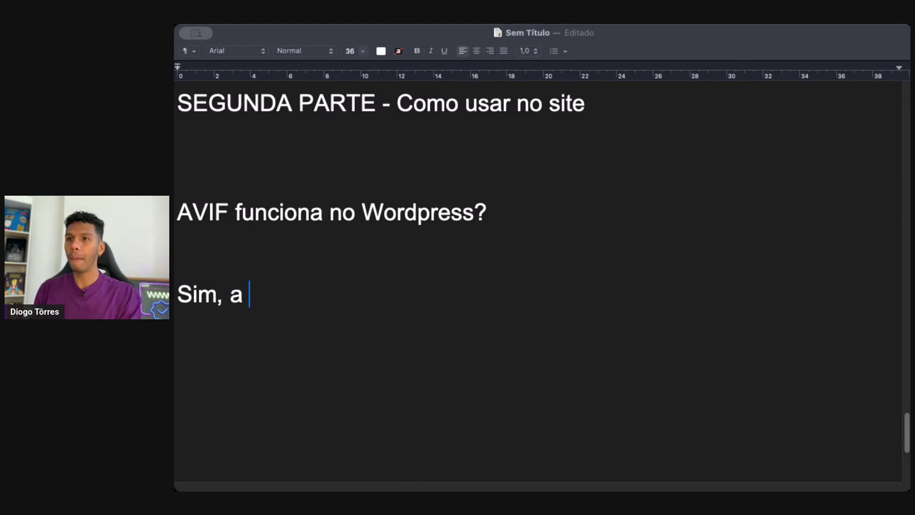
type("partir da")
key("BackSpace")
key("BackSpace")
type("r da")
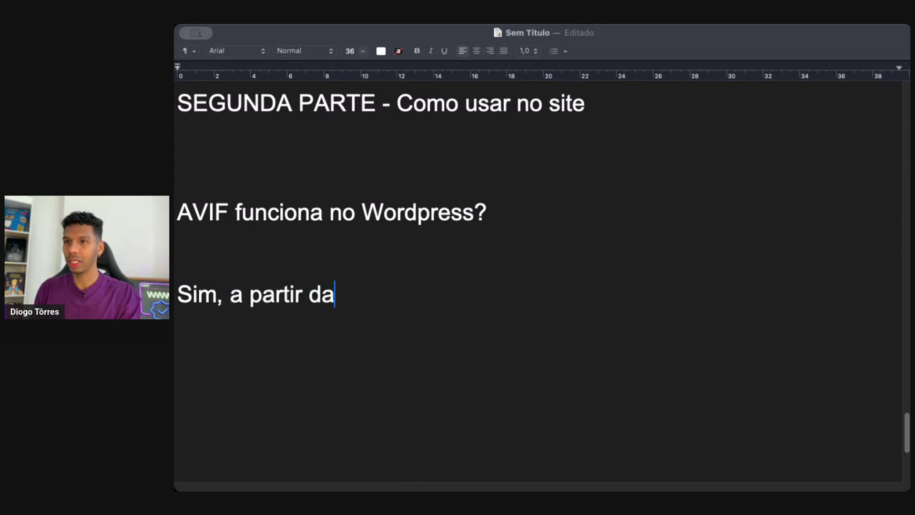
type(" veres")
key("BackSpace")
key("BackSpace")
type("s")
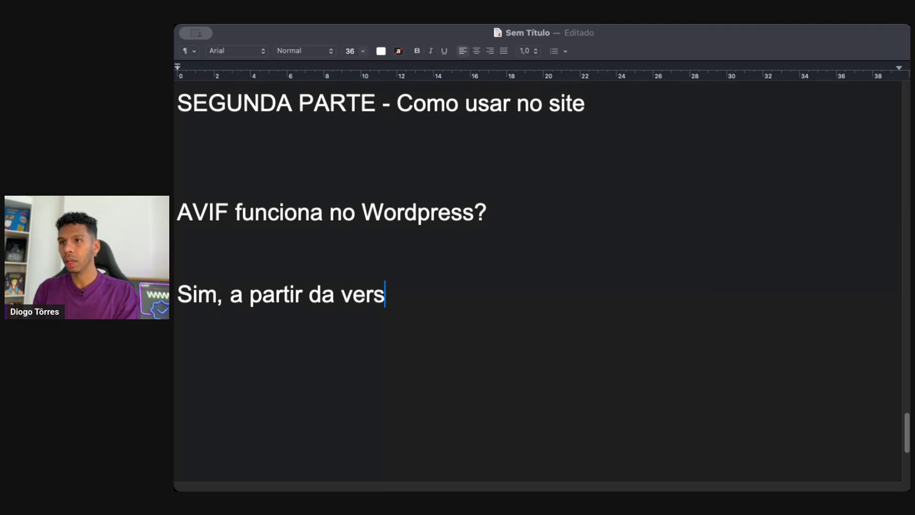
type("ão6")
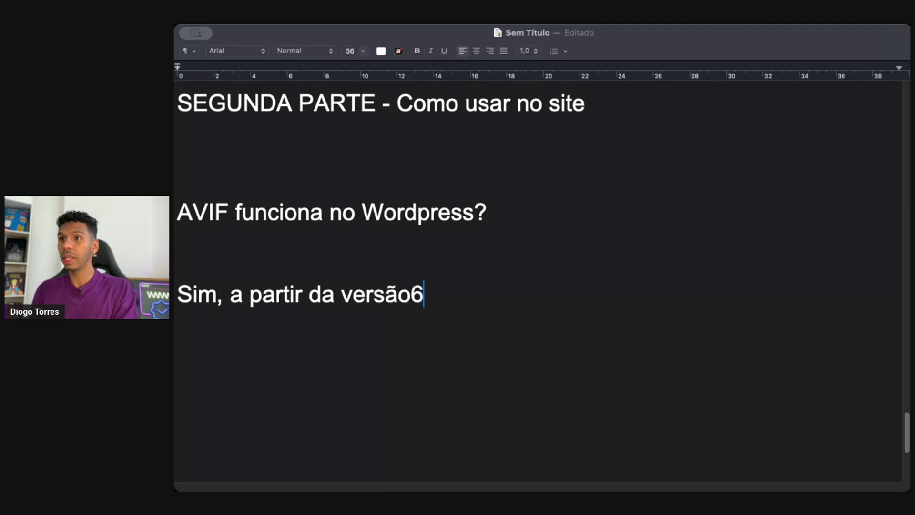
key("BackSpace")
key("BackSpace")
type("6.")
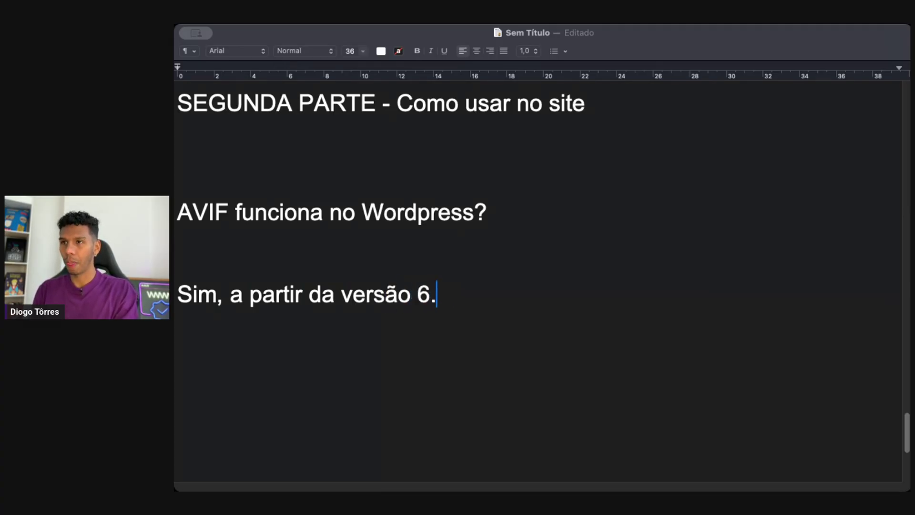
type("5")
key("Return")
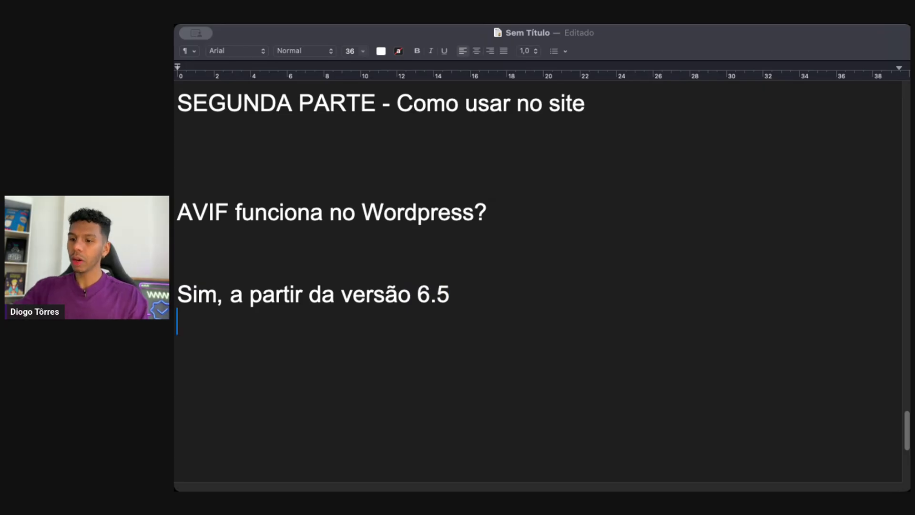
Step: Switch to the browser and highlight the title of the "WordPress 6.5 adds AVIF support" article
key("super+Tab")
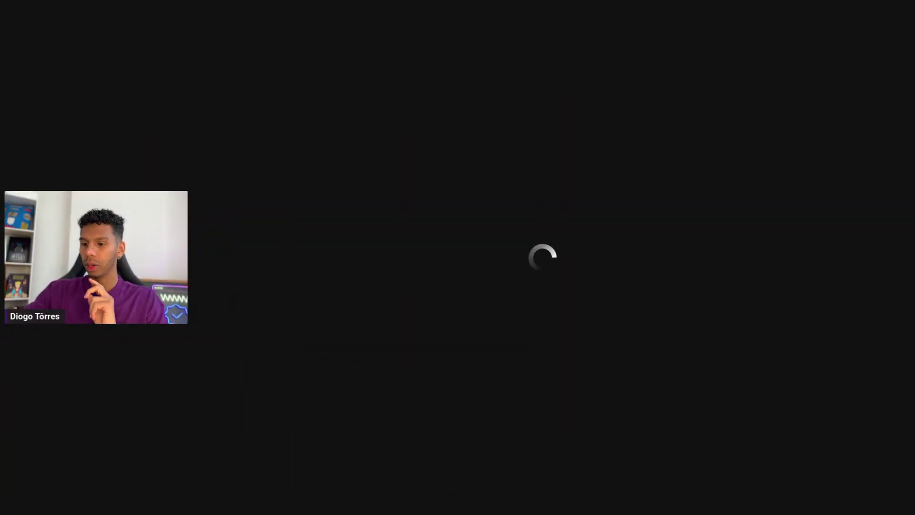
scroll(395, 180, "up", 15)
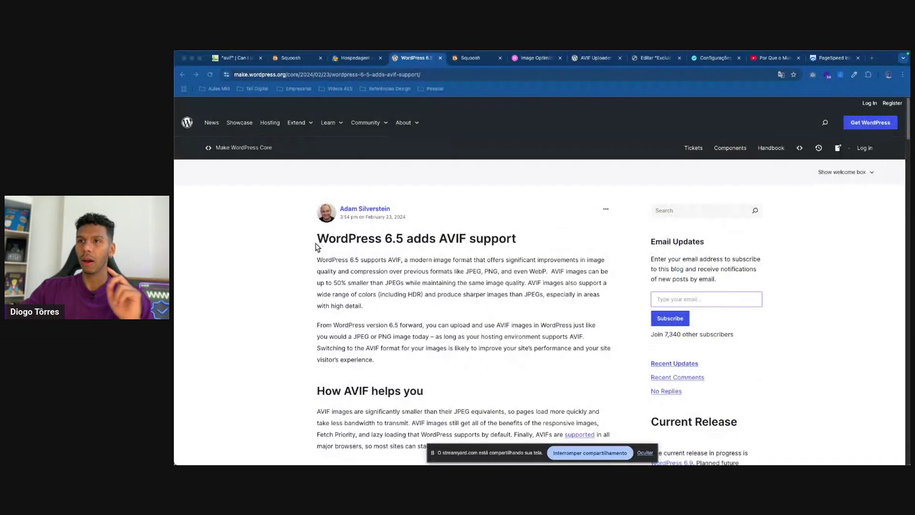
left_click_drag(316, 238, 500, 244)
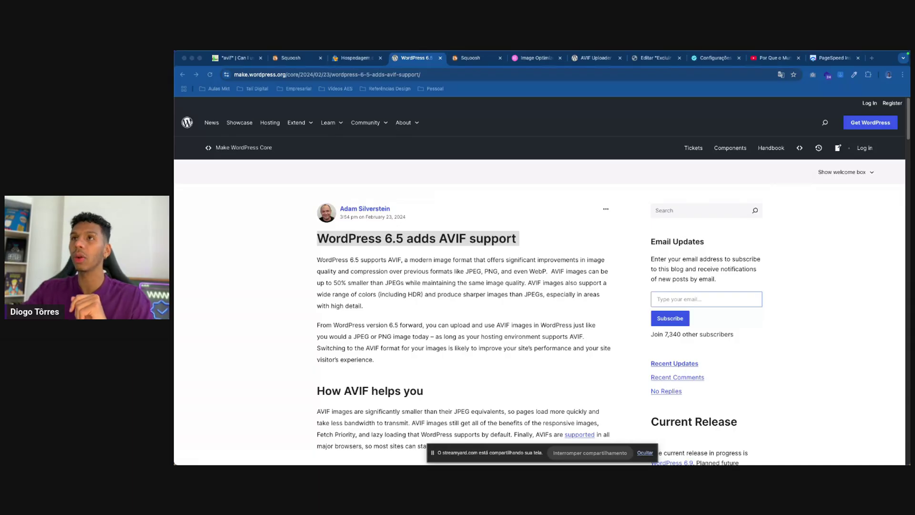
Step: Open the Elementor blog article on Image Optimizer 1.5 and review its AVIF compression and conversion title and introduction
left_click_drag(468, 76, 452, 58)
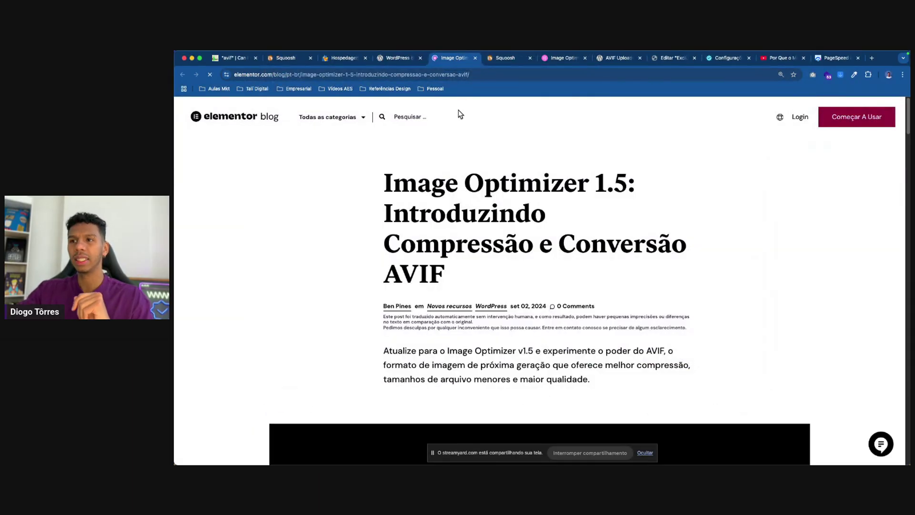
scroll(514, 328, "down", 1)
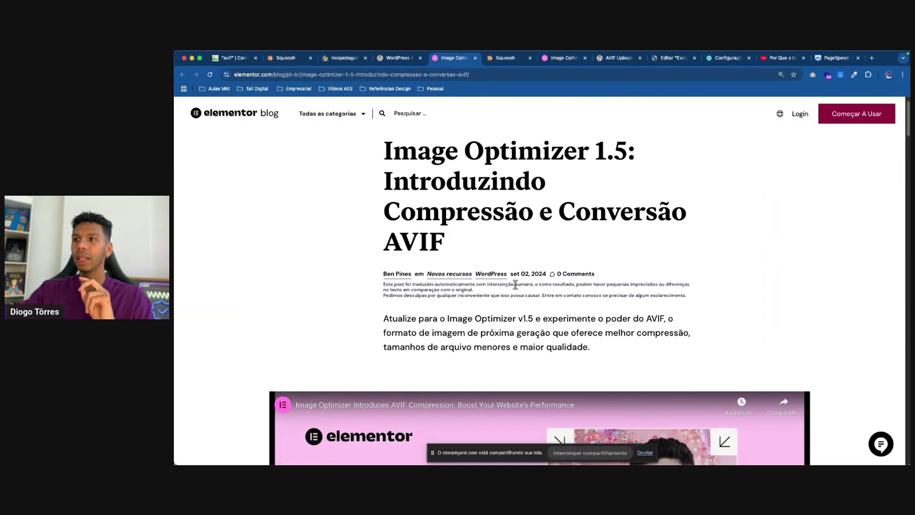
scroll(538, 289, "down", 2)
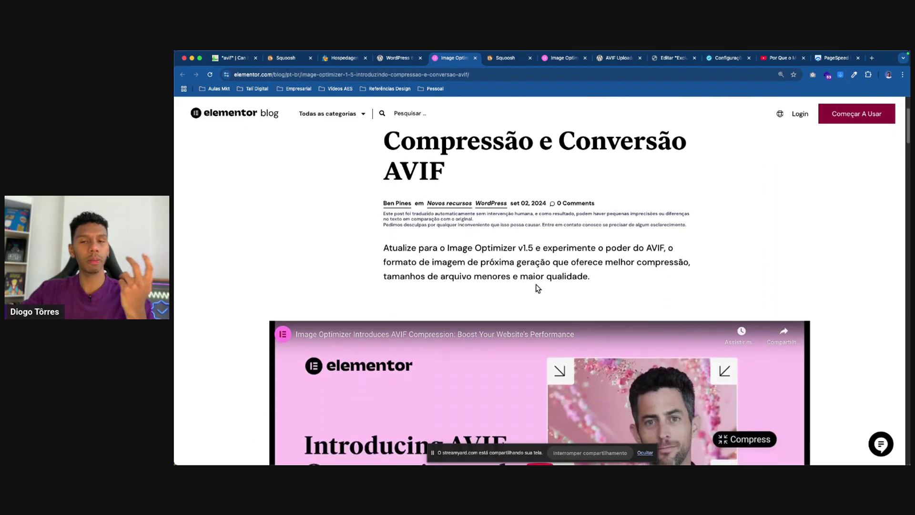
scroll(538, 288, "down", 3)
scroll(536, 200, "up", 5)
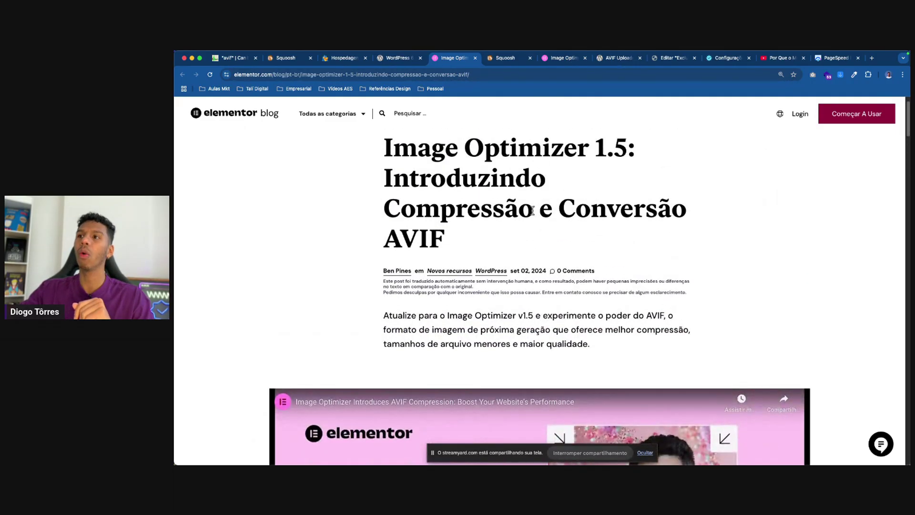
left_click_drag(445, 241, 362, 147)
scroll(449, 245, "down", 6)
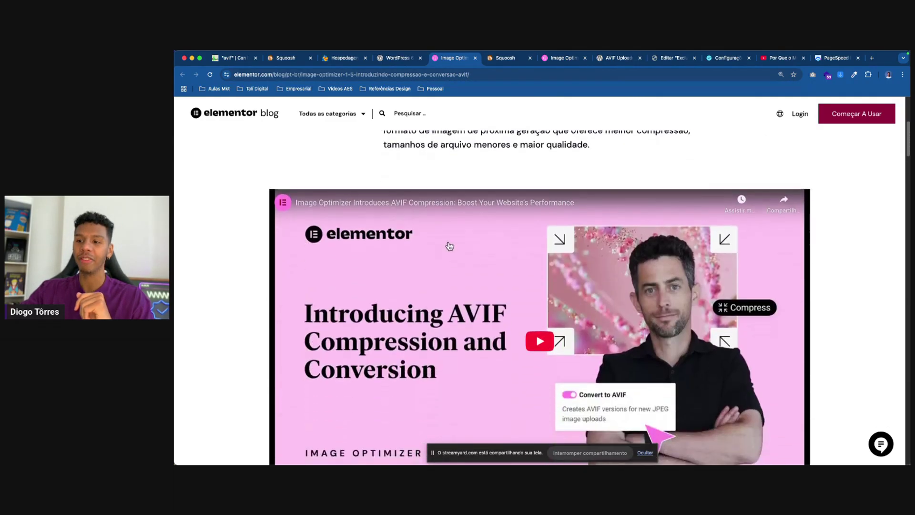
scroll(450, 246, "down", 1)
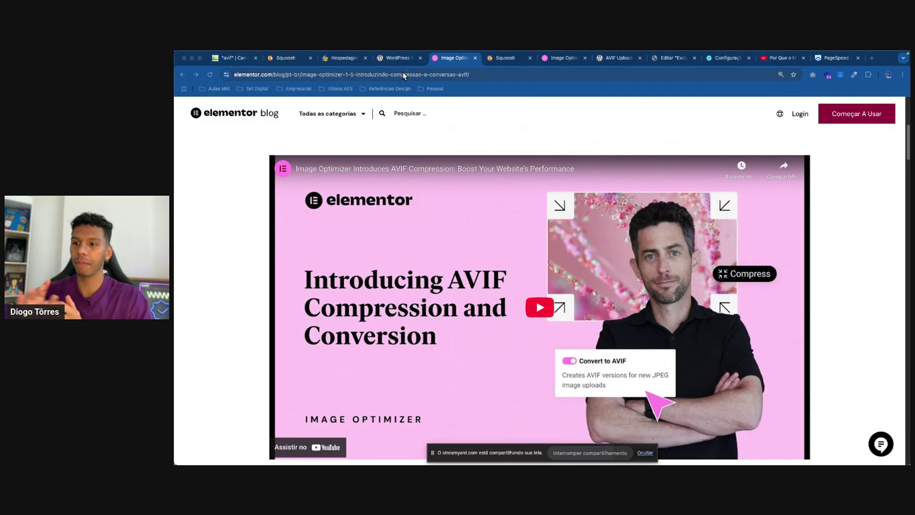
Step: Return to the text notes document and leave several blank lines below the version 6.5 answer
key("ctrl+Up")
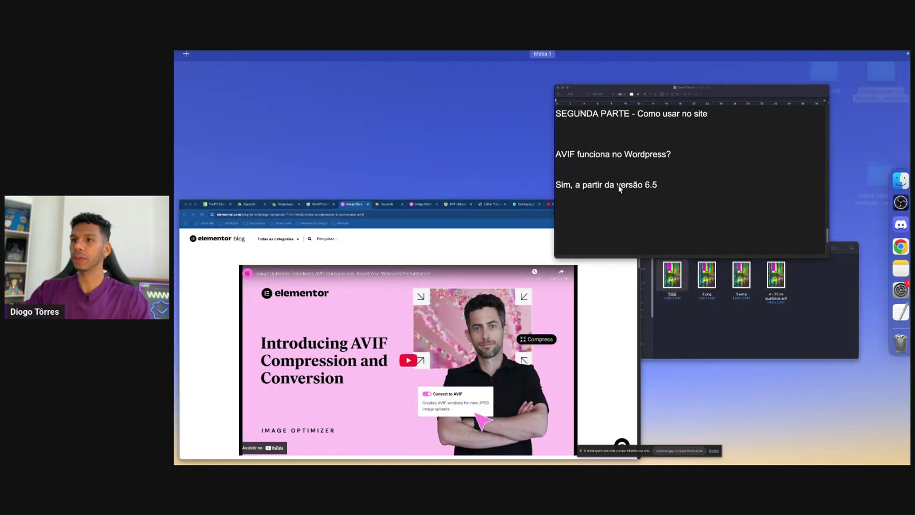
left_click(620, 188)
key("Return")
type("\\\\")
key("BackSpace")
key("Return")
key("Return")
key("Return")
Step: Add the question "O que fazer pra jogar no site uma imagem em AVIF?" below the blank lines
type("Oque fazer pra j")
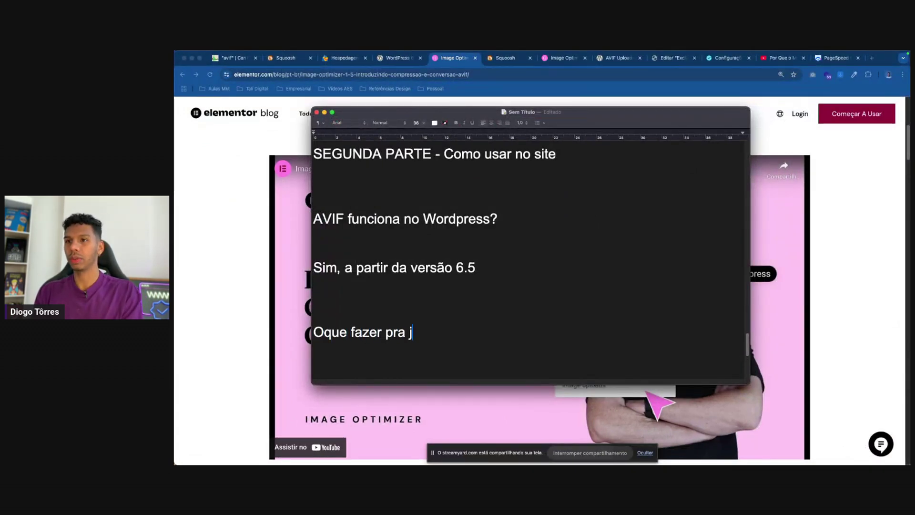
type("ogar no site uma imagem em AVIF?")
key("Return")
key("Return")
key("Return")
left_click(325, 211)
left_click(660, 222)
key("Down")
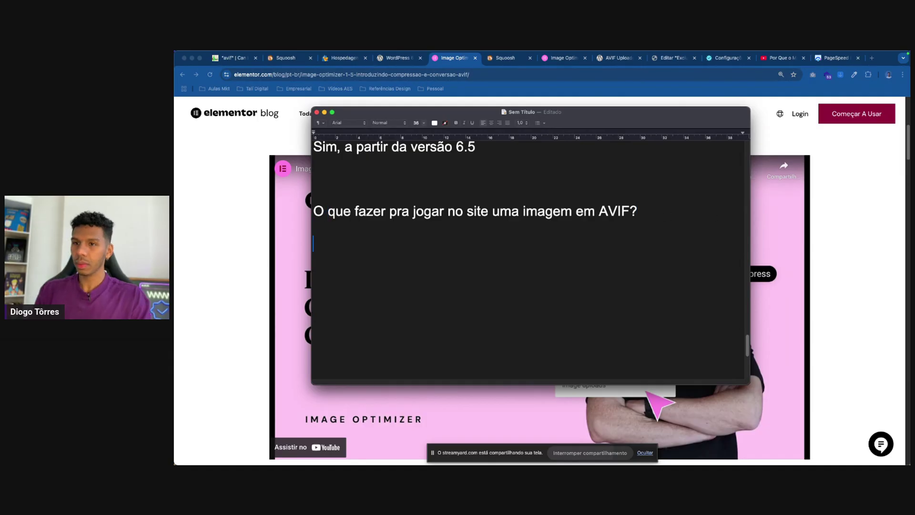
Step: Add the line "Testa jogar uma imagem .AVIF" below the AVIF question in the notes, followed by blank lines
scroll(540, 73, "down", 1)
scroll(408, 233, "down", 2)
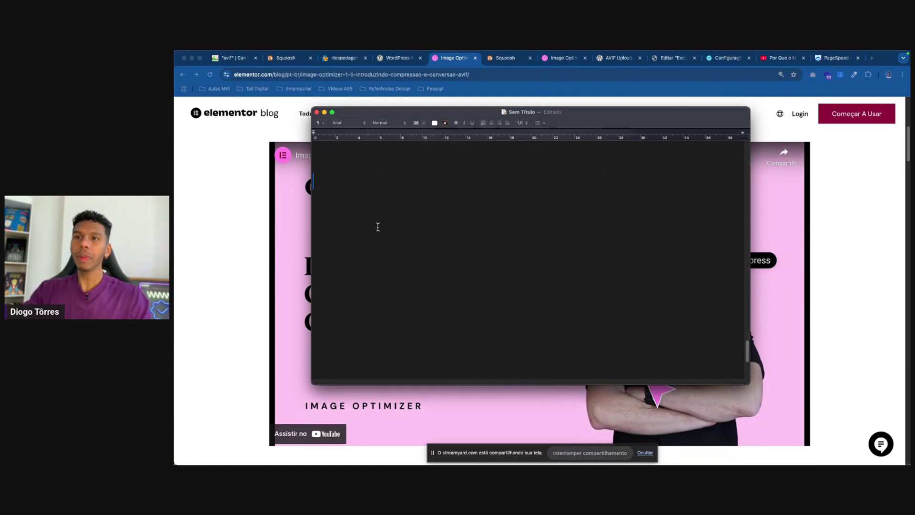
type("Tes")
type("tqa")
key("BackSpace")
key("BackSpace")
type("ar")
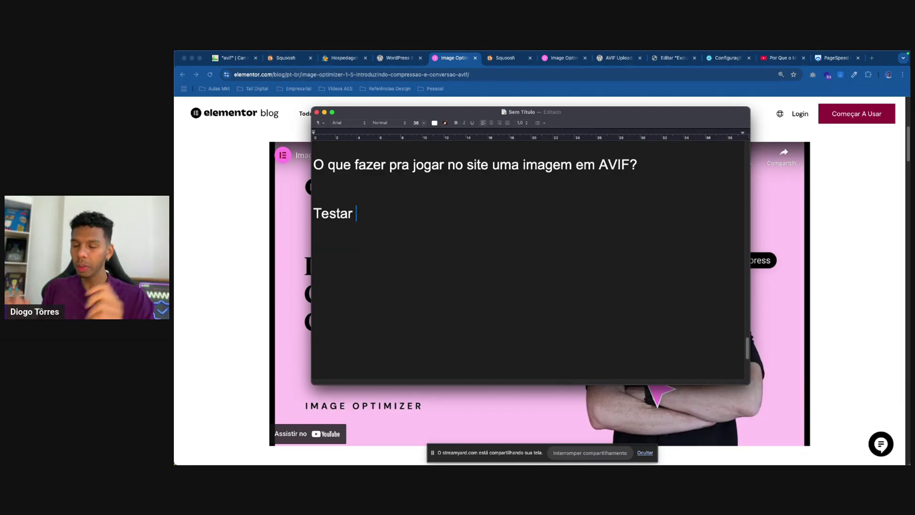
type("jogar ")
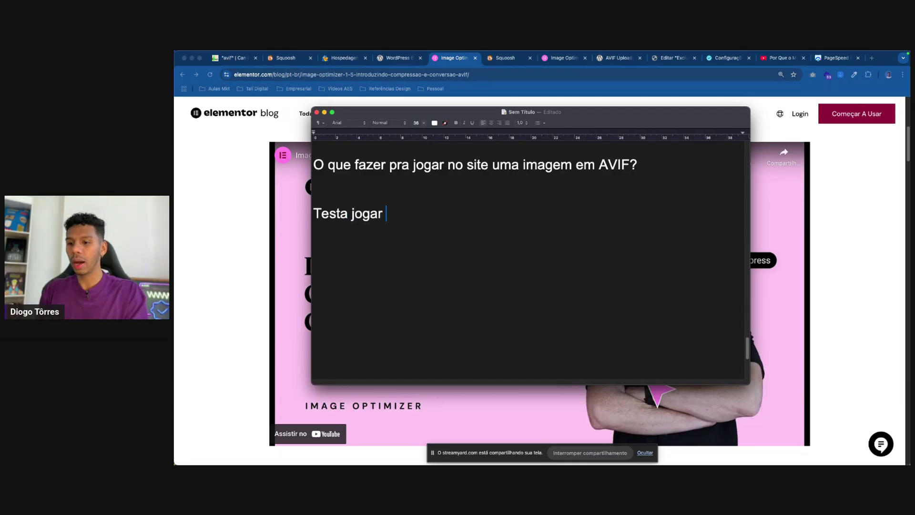
type("uma im")
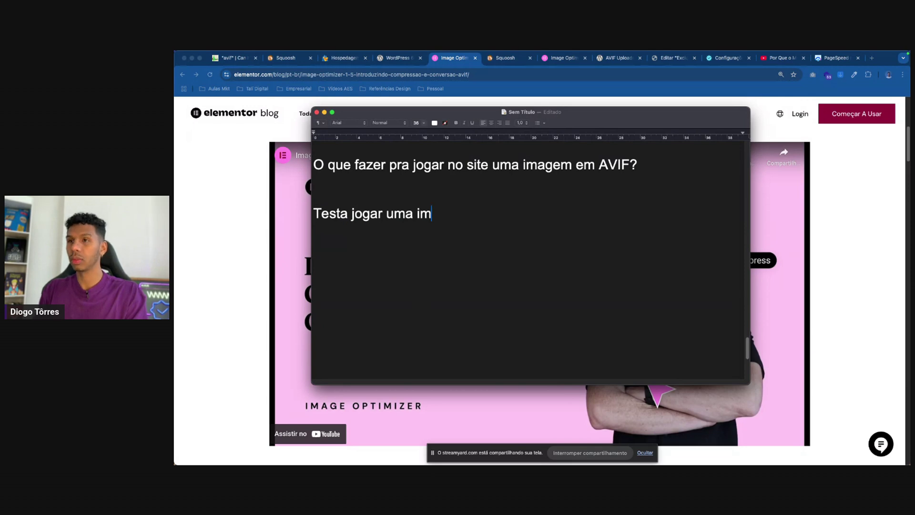
type("agem .AVIF")
key("Return")
key("Return")
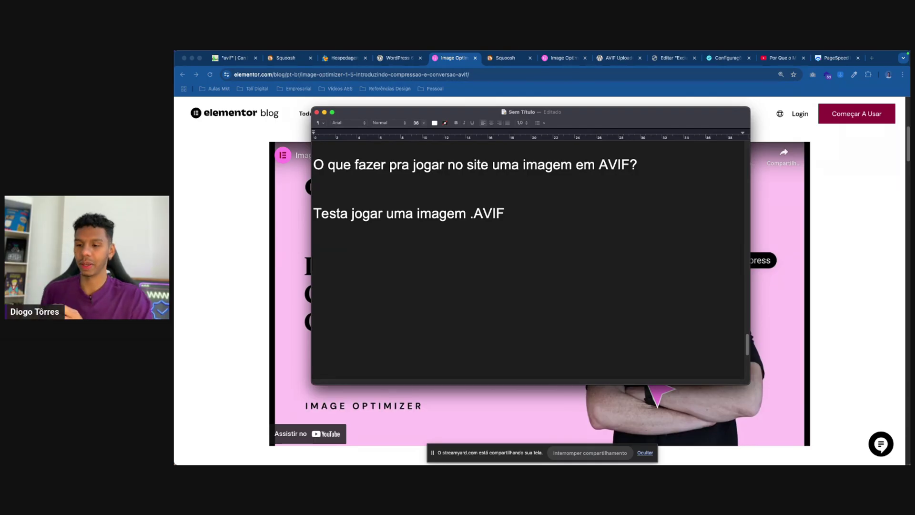
left_click(377, 234)
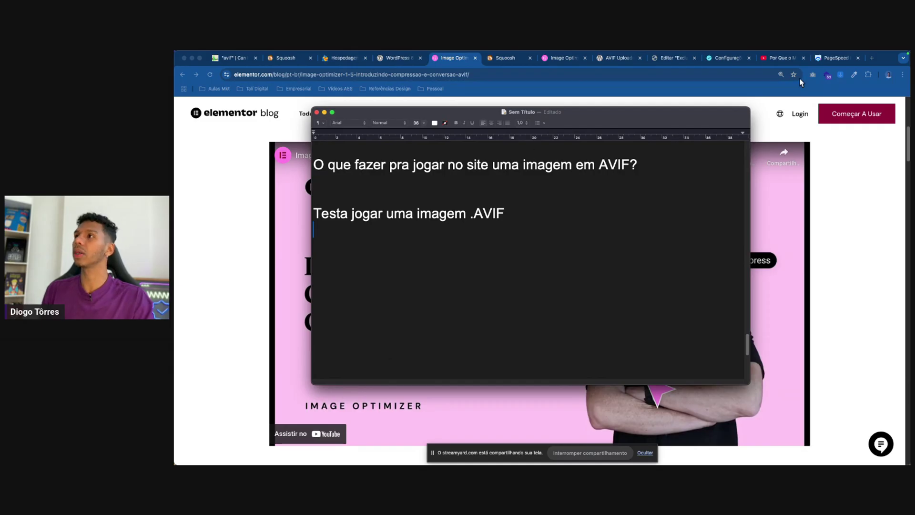
Step: Switch to the WordPress admin, open Elementor's advanced settings and highlight the "Ativar envios de arquivos não filtrados" option name
left_click(730, 59)
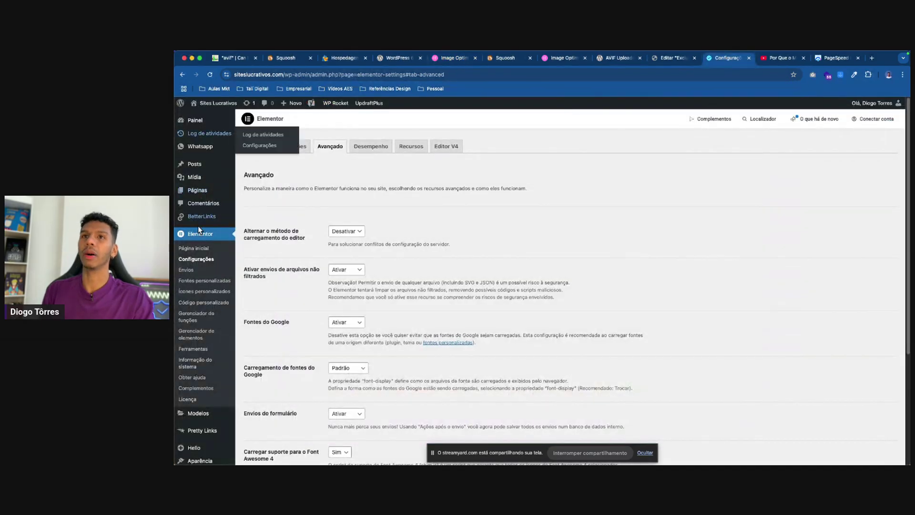
left_click(186, 122)
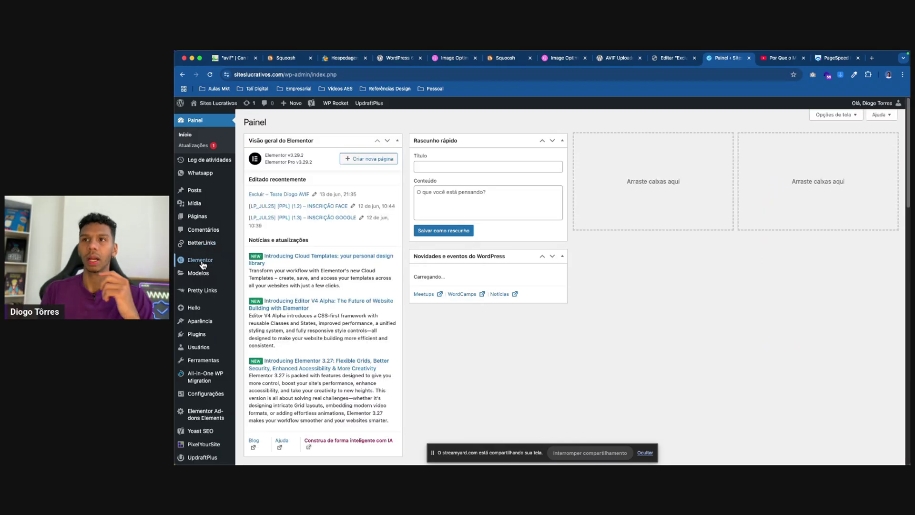
left_click(199, 259)
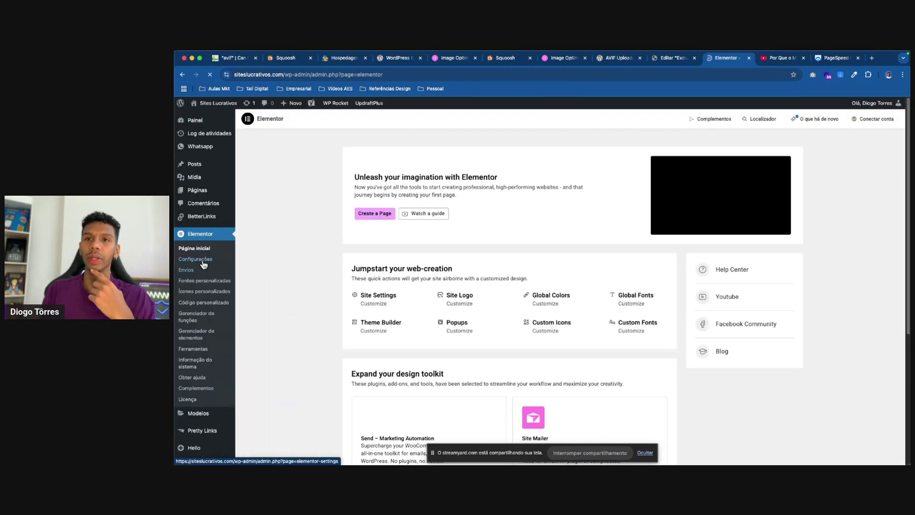
left_click(203, 260)
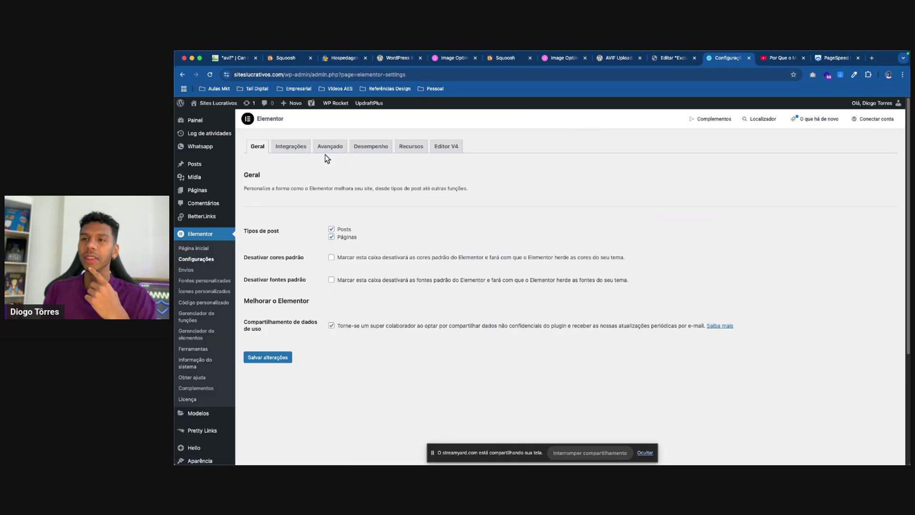
left_click(328, 153)
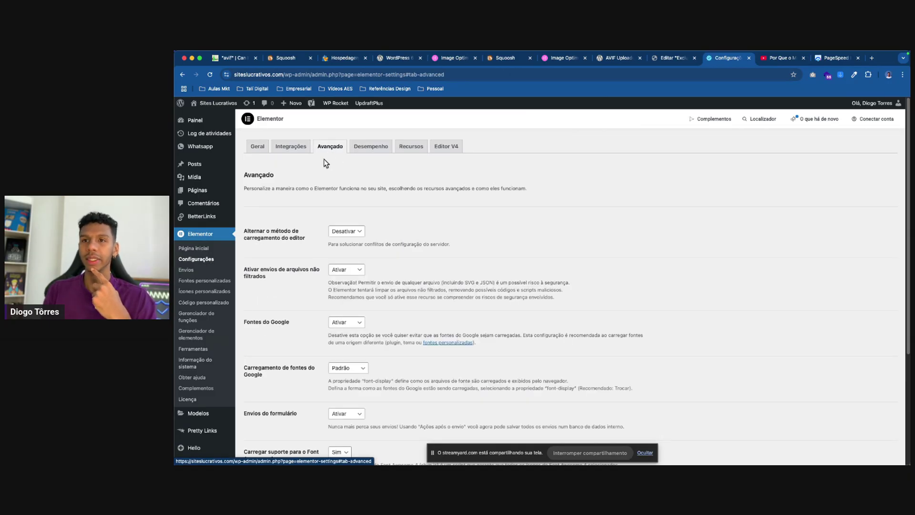
left_click_drag(243, 268, 321, 281)
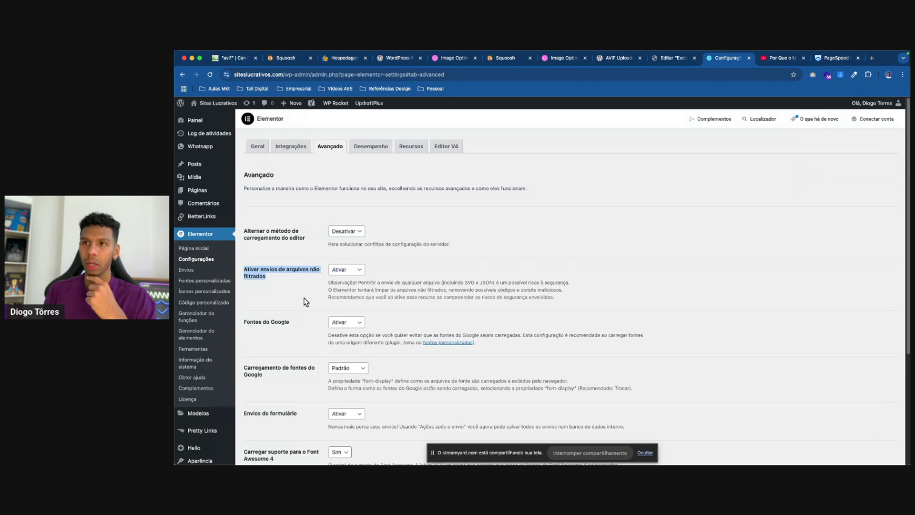
Step: Return to the notes and add "Config > Elementor > Avançado > Habilitar Envio de arquivos não filtrados" below the AVIF test line
left_click(452, 452)
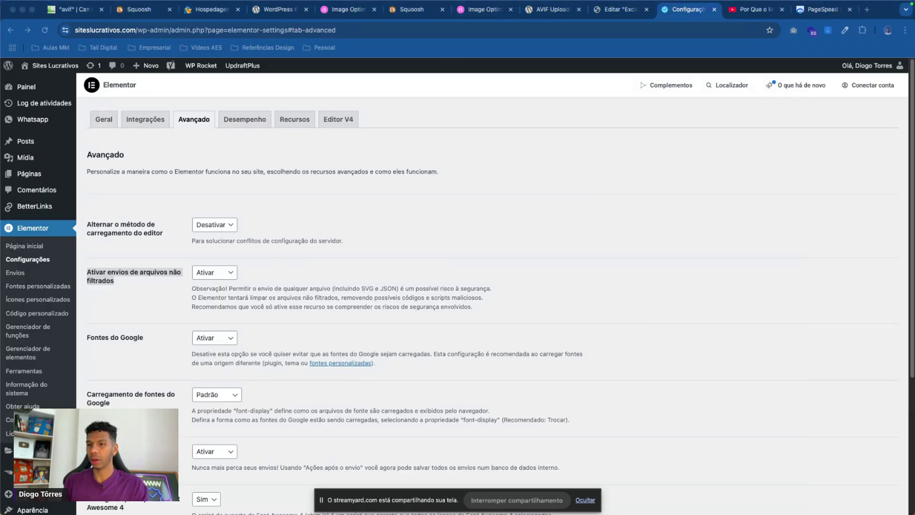
key("ctrl+Up")
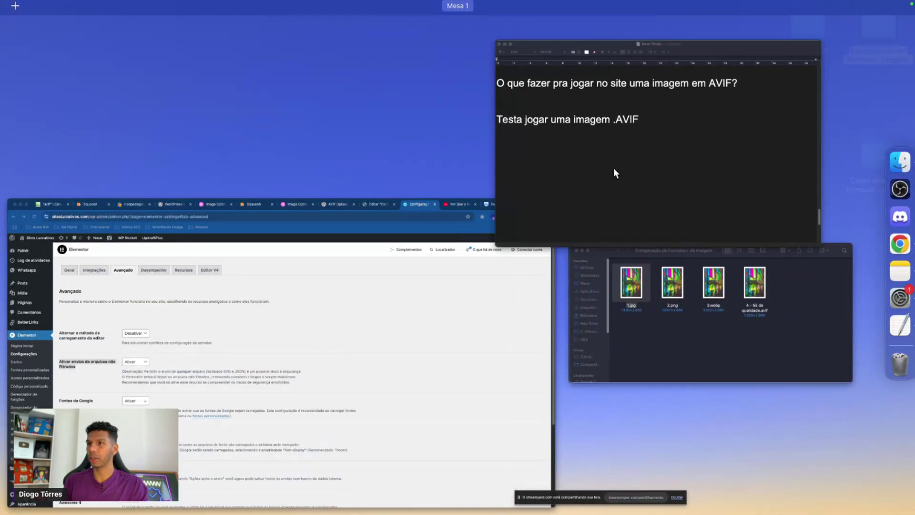
left_click(614, 168)
type("Confira > Elementor > Avançado > Habilitar Envio de arquivos não filtrados.")
key("super+z")
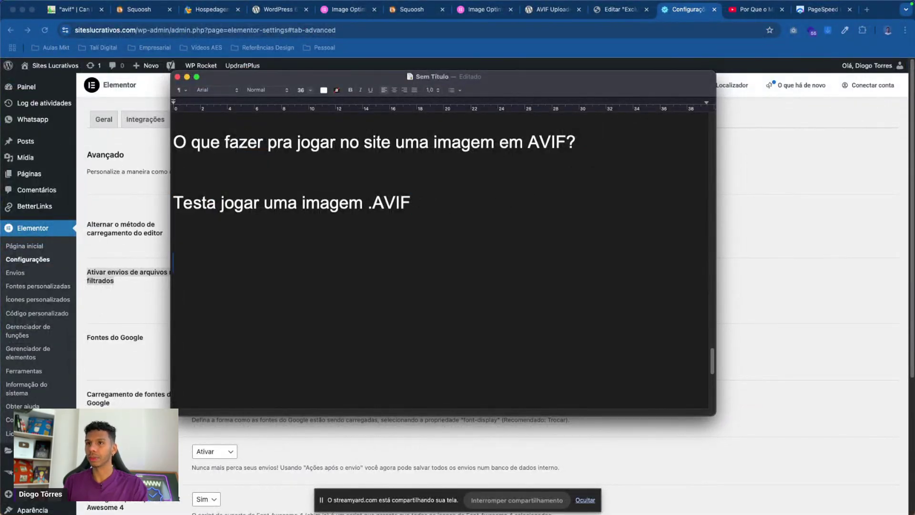
type("Config > Elementor > Avançado > Habilitar Envio de arquivos não filtrados")
Step: Set the font size of the Elementor configuration line to 36 and add blank lines below it
left_click_drag(418, 237, 177, 238)
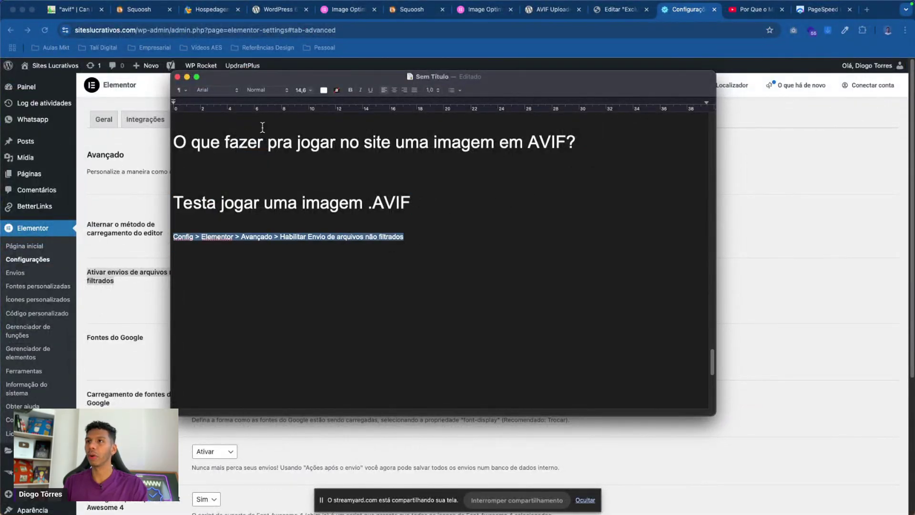
left_click(310, 90)
left_click(299, 161)
left_click(288, 260)
key("Return")
key("Return")
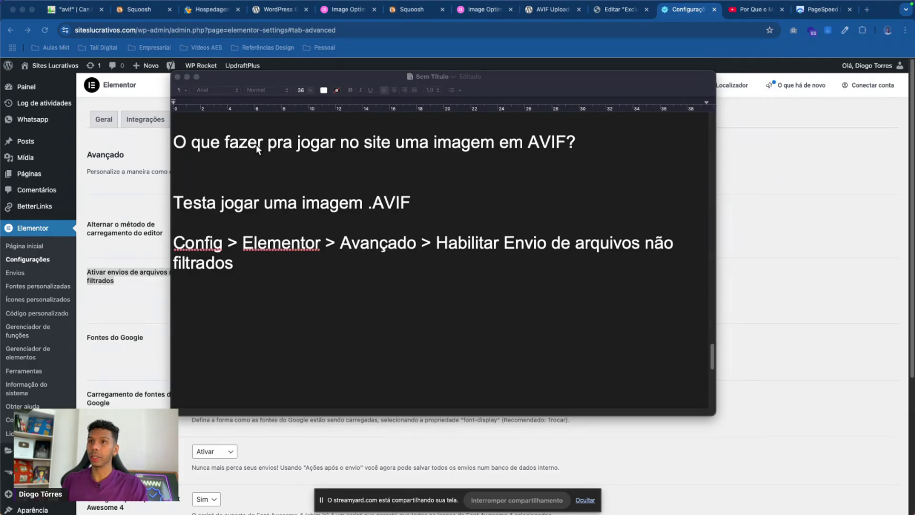
Step: Add the line "Também existe o plugin “AVIF support | AVIF Uploader”" below the configuration line at font size 36
left_click(199, 286)
type("Também existe o plugin \"AVIF support | AVIF Uploader\"")
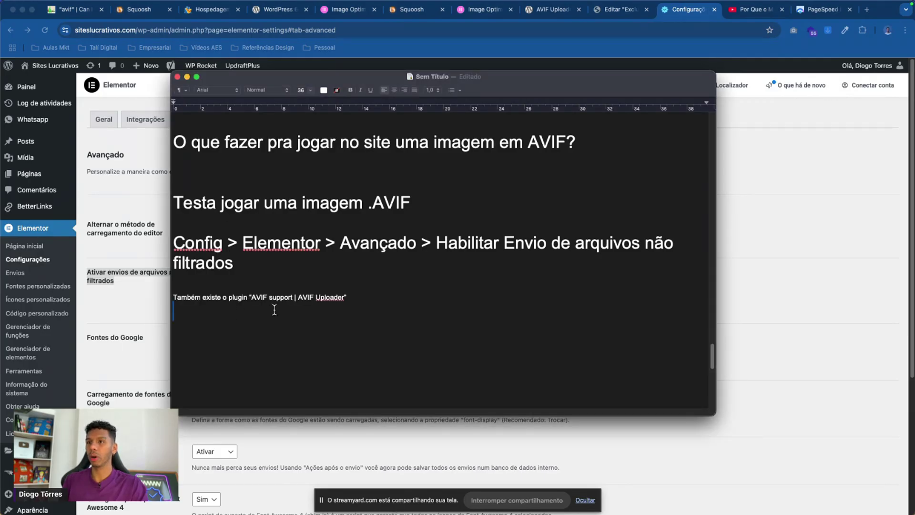
key("super+z")
type("Também existe o plugin \"AVIF support | AVIF Uploader\"")
left_click_drag(347, 297, 116, 300)
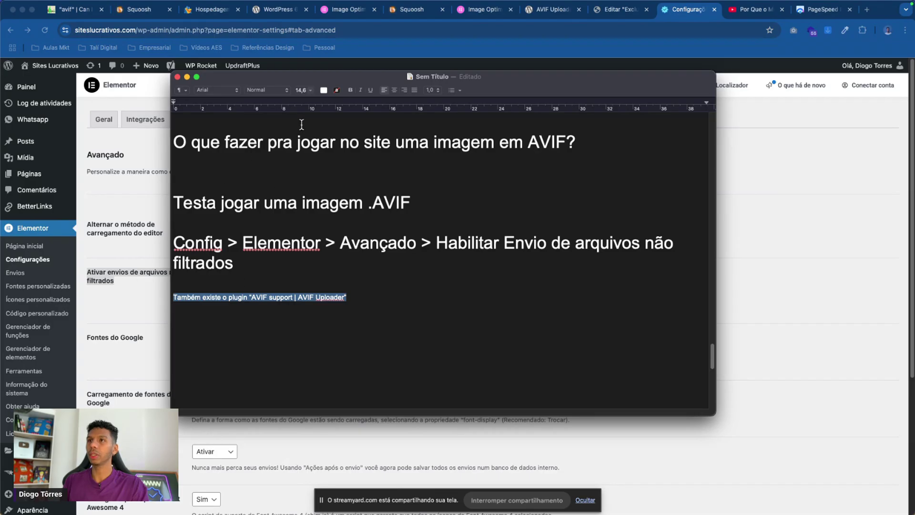
left_click(309, 91)
left_click(299, 162)
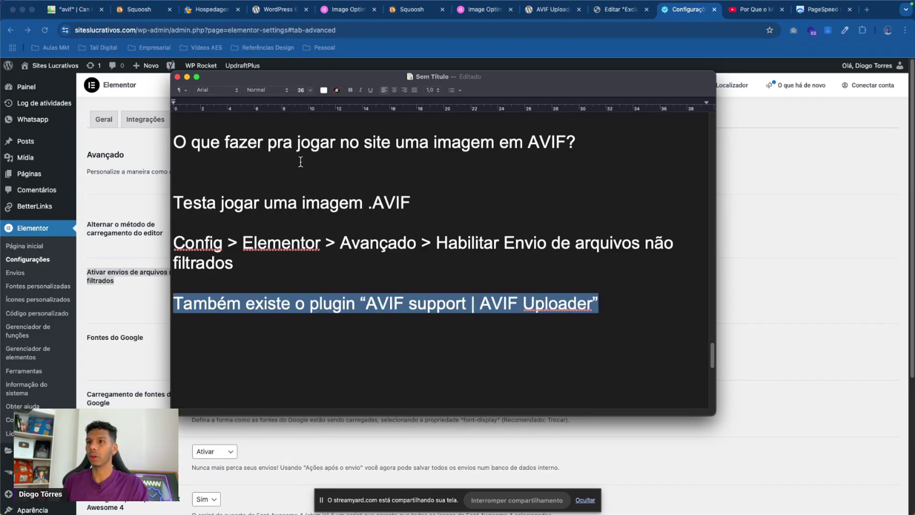
Step: Reword the plugin line to "Baixar plugin: AVIF support | AVIF Uploader", removing the introductory words and the quotation marks
left_click(360, 318)
left_click_drag(365, 308, 144, 307)
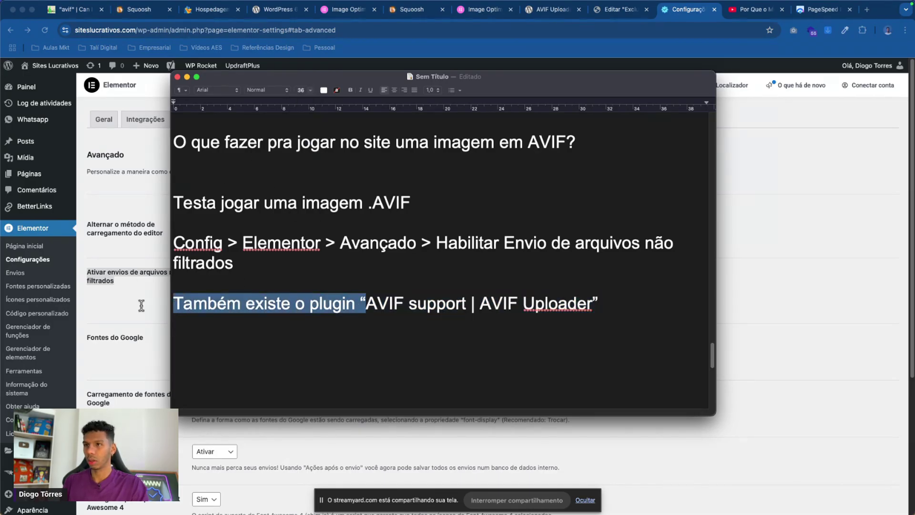
key("BackSpace")
left_click(412, 305)
key("BackSpace")
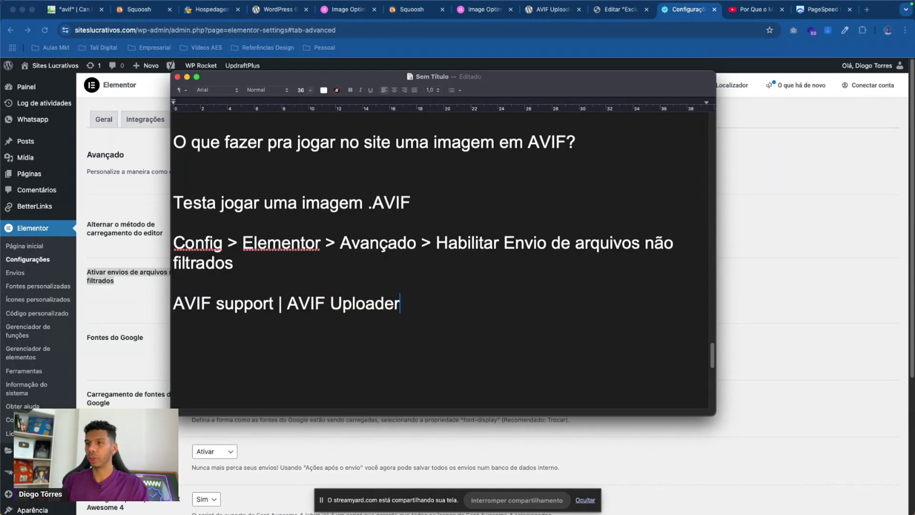
left_click(176, 303)
type("Baixar e")
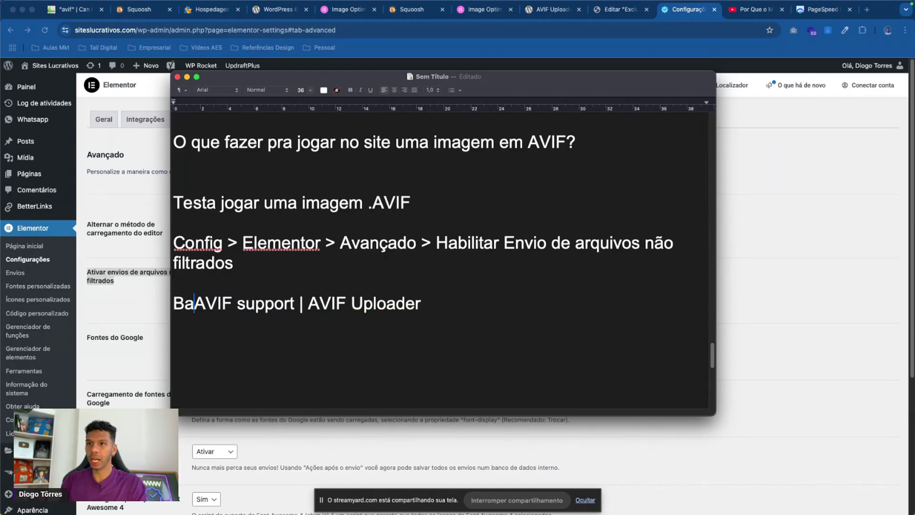
key("BackSpace")
type("plugin:")
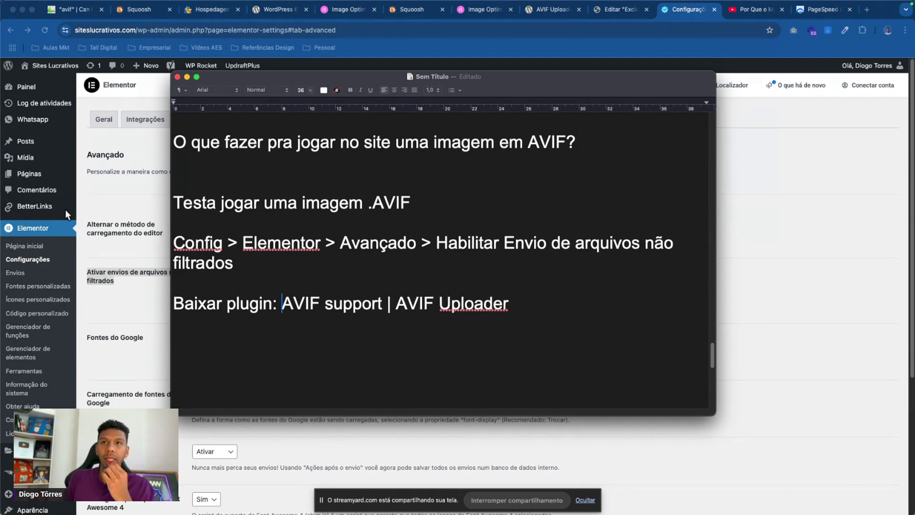
Step: Switch to the browser, search Google in a new tab for "AVIF support | AVIF Uploader" and open the AVIF Uploader plugin page on WordPress.org
key("super+Tab")
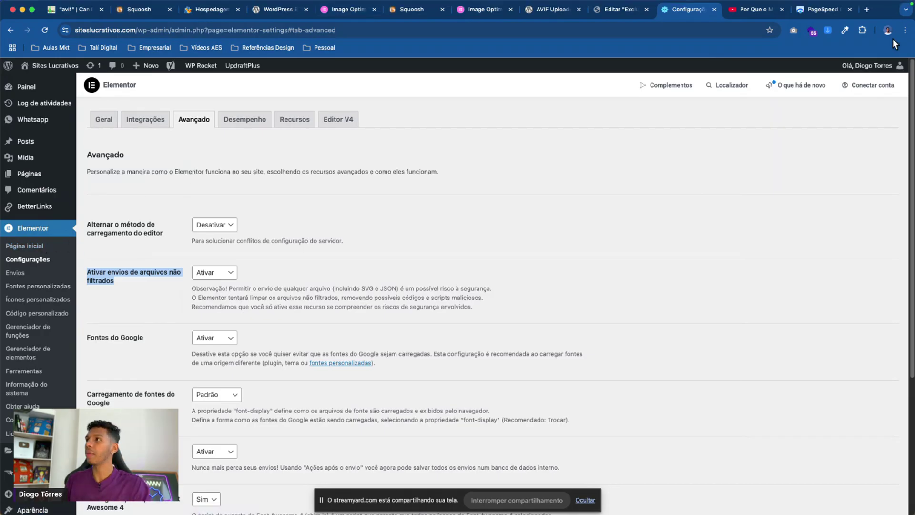
left_click(866, 10)
type("Também existe o plugin \"AVIF support | AVIF Uploader\"")
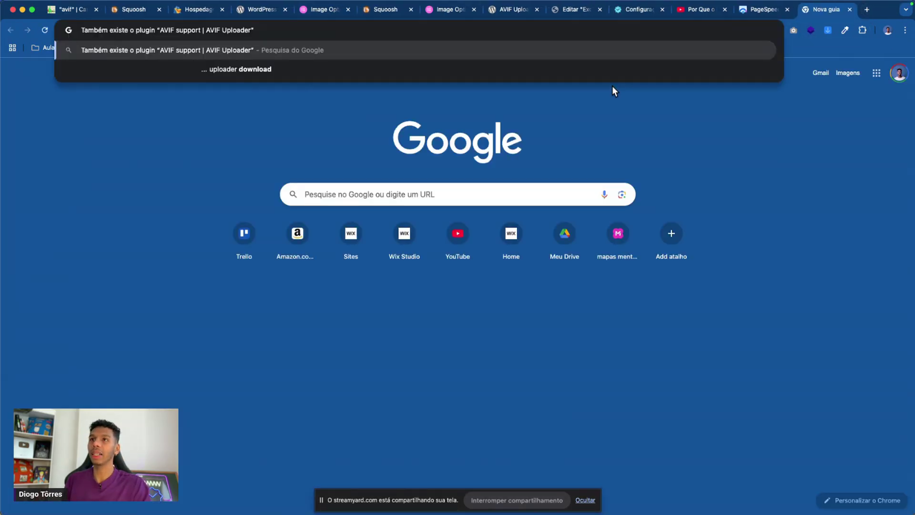
left_click_drag(160, 31, 21, 36)
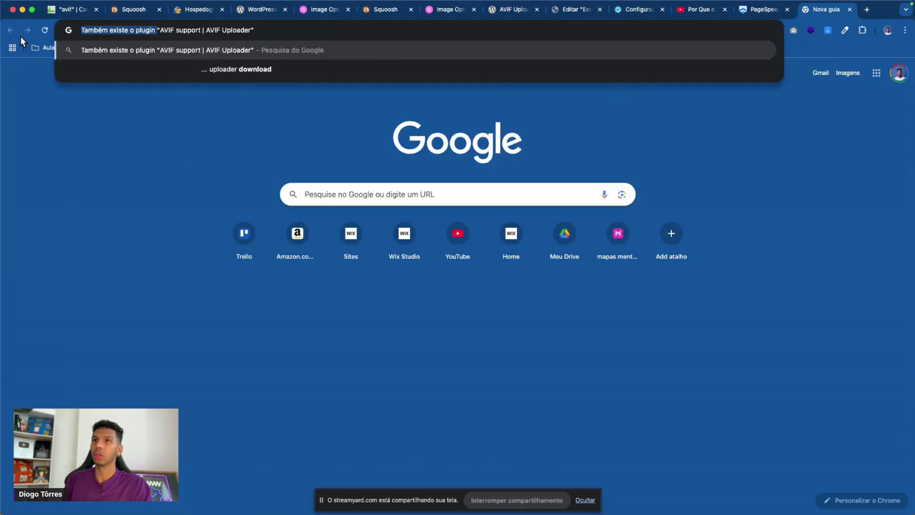
key("BackSpace")
key("Delete")
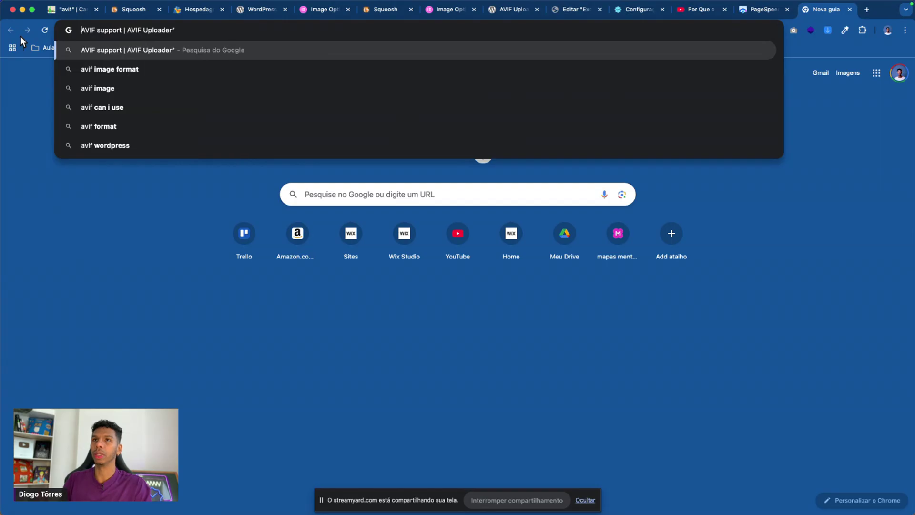
left_click(174, 32)
key("BackSpace")
key("Return")
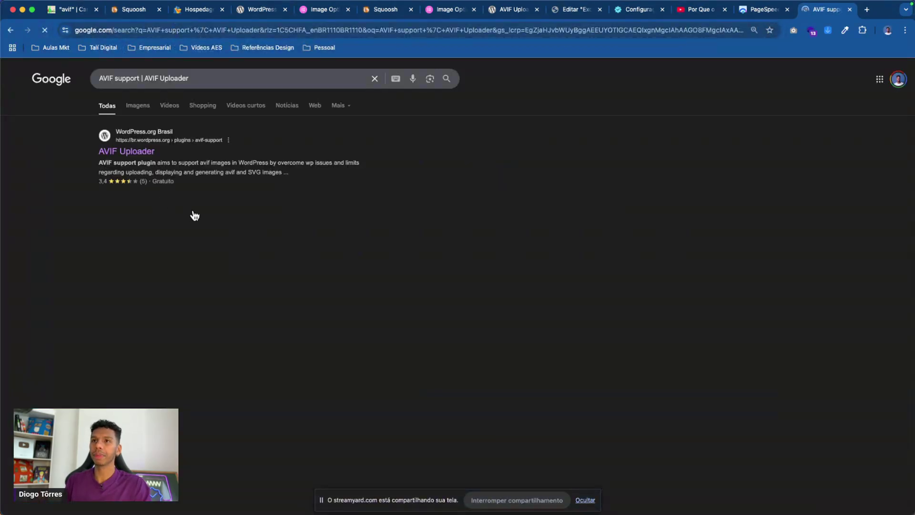
left_click(134, 151)
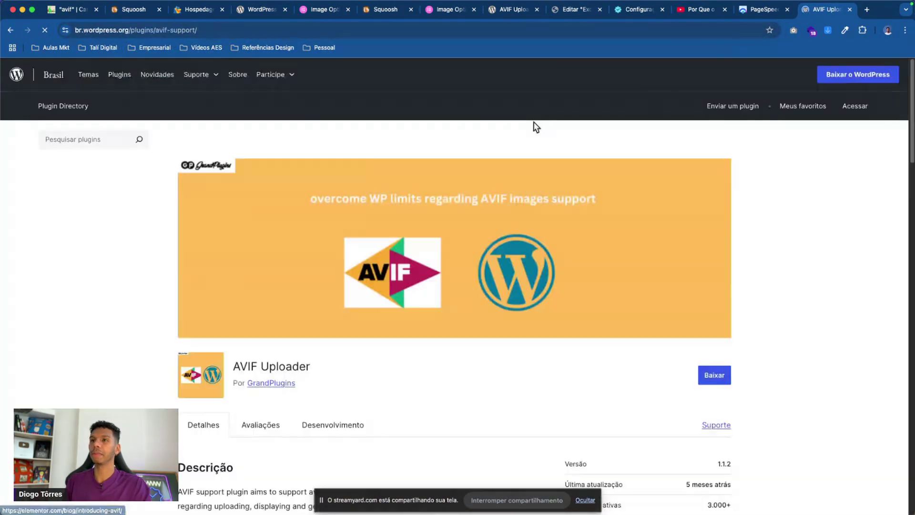
scroll(797, 337, "down", 2)
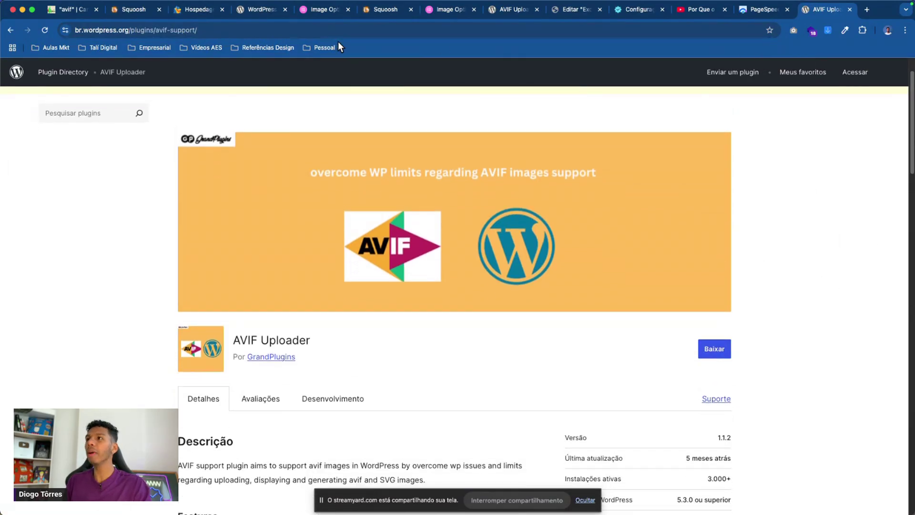
Step: Return to the site's WordPress admin and open the AVIF Support settings page of the media library
left_click(629, 13)
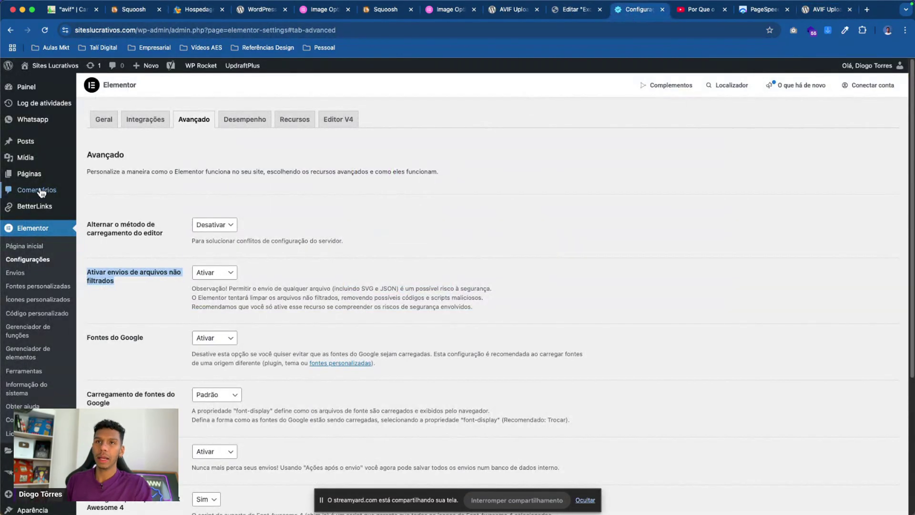
scroll(17, 388, "down", 5)
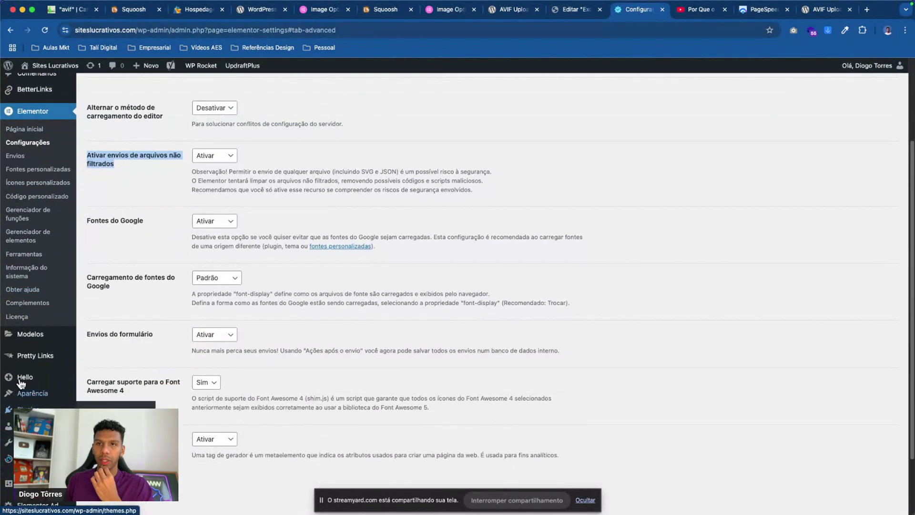
scroll(28, 238, "up", 5)
mouse_move(28, 157)
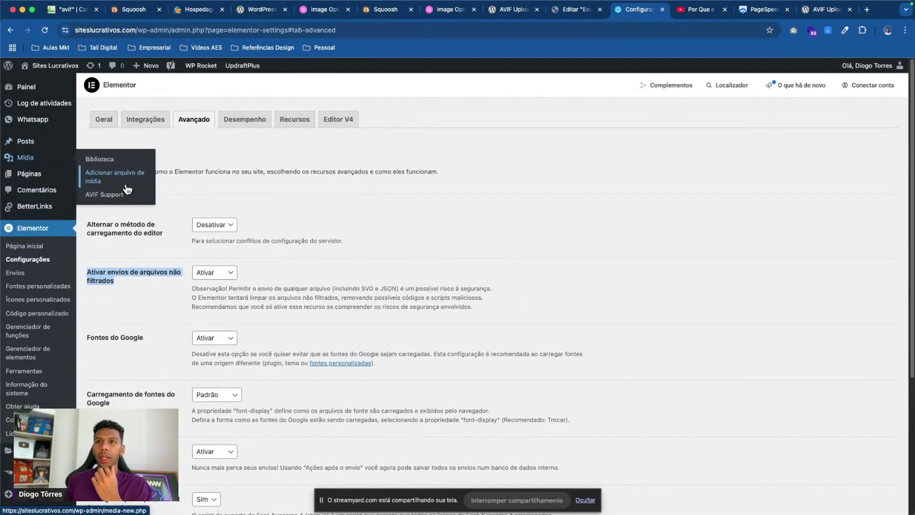
left_click(114, 194)
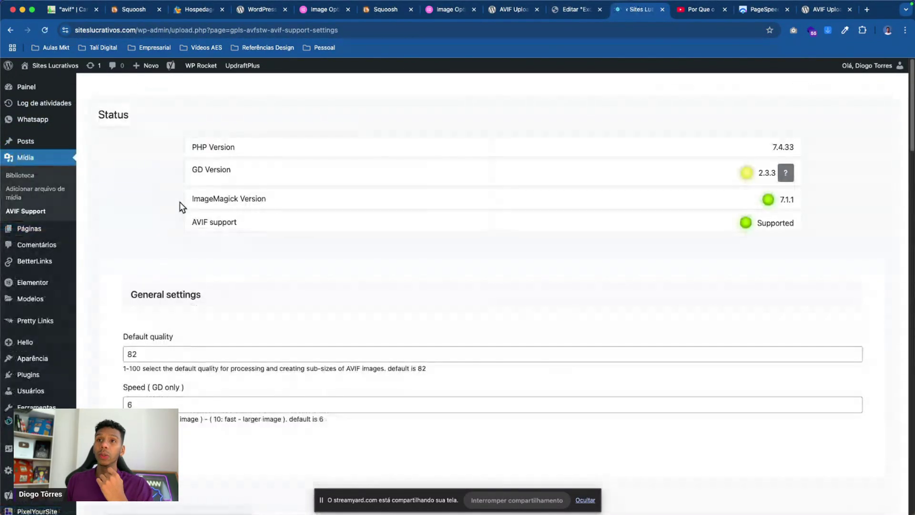
Step: Examine the site's domain in the address and the ImageMagick and AVIF support rows of the status table
left_click(75, 35)
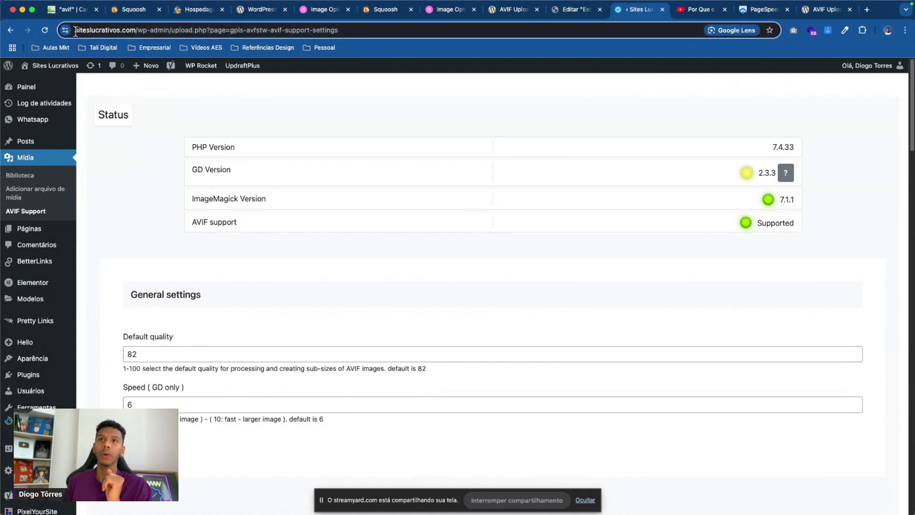
left_click(135, 32)
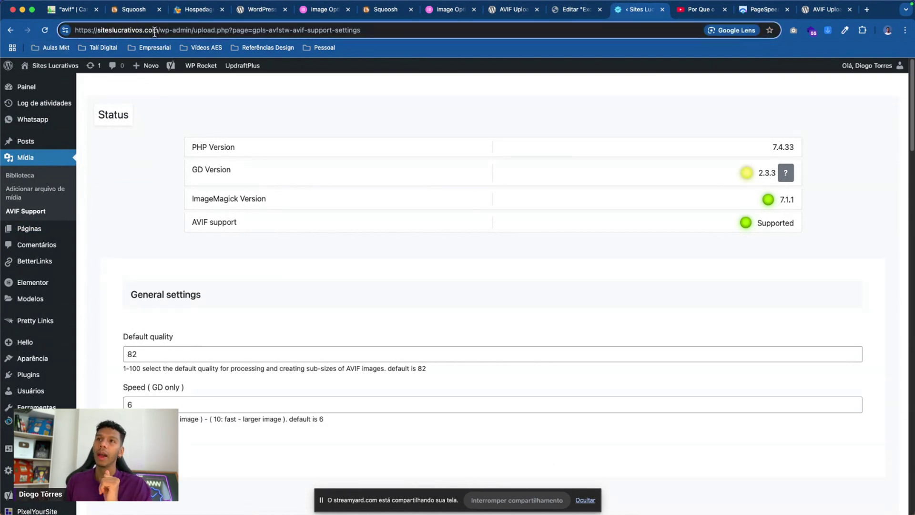
left_click_drag(158, 32, 95, 32)
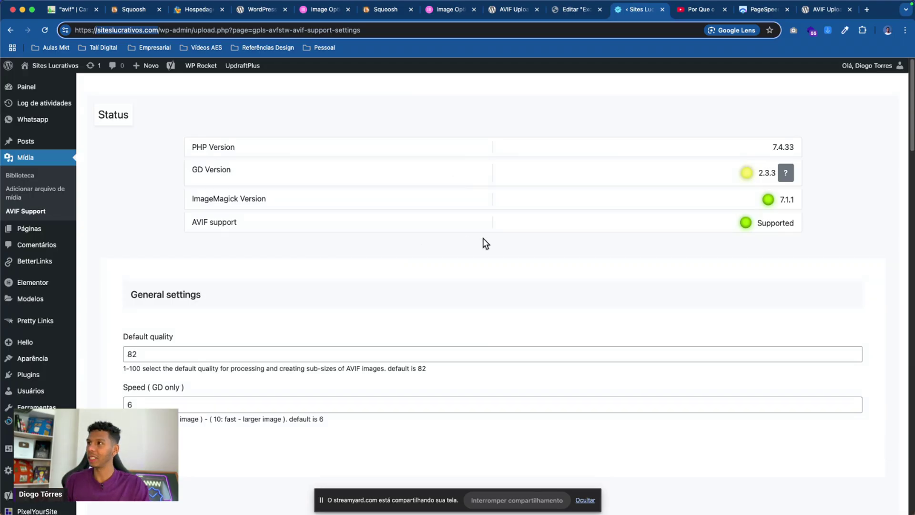
triple_click(206, 218)
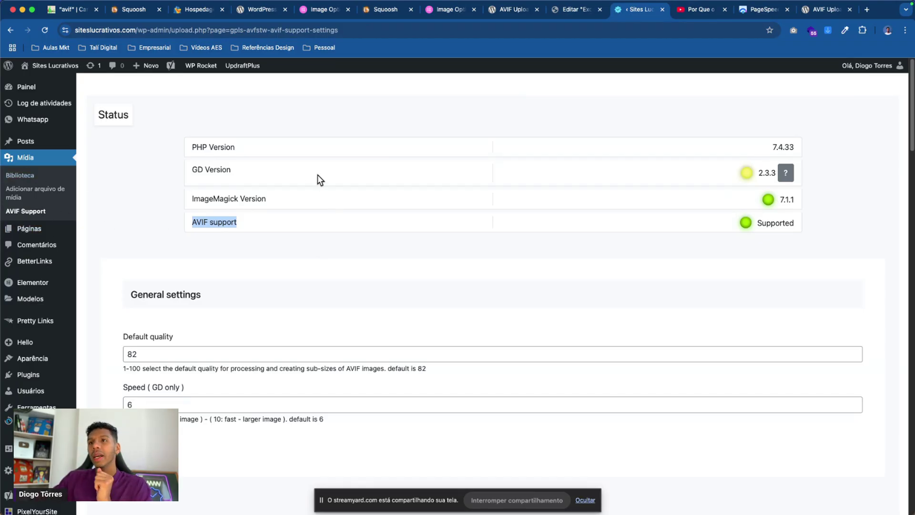
left_click_drag(190, 199, 267, 199)
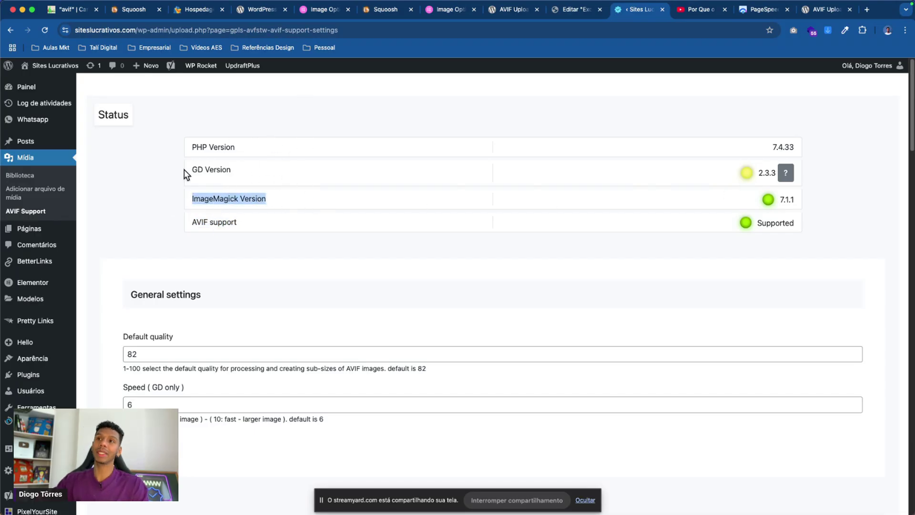
scroll(476, 186, "down", 2)
scroll(455, 201, "up", 2)
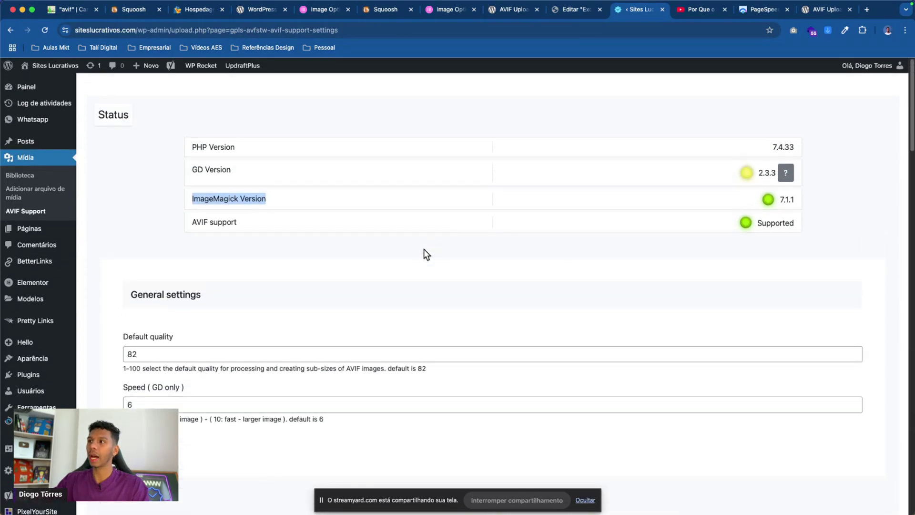
left_click(736, 235)
mouse_move(750, 231)
left_mouse_down()
mouse_move(766, 221)
mouse_move(751, 230)
left_mouse_up()
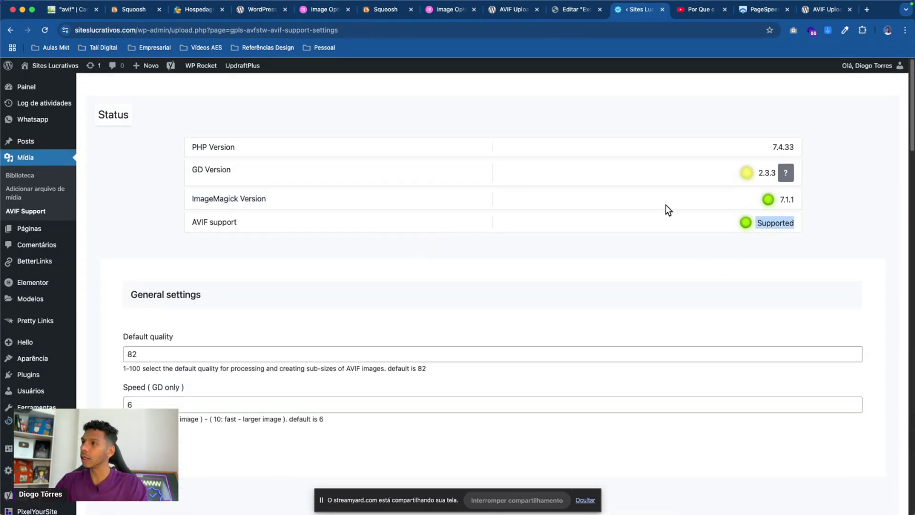
Step: Circle the AVIF support status and mark the ImageMagick status with the screen annotation pen, and close the annotation tool
key("ctrl+alt+a")
mouse_move(750, 213)
left_mouse_down()
mouse_move(808, 224)
mouse_move(743, 211)
left_mouse_up()
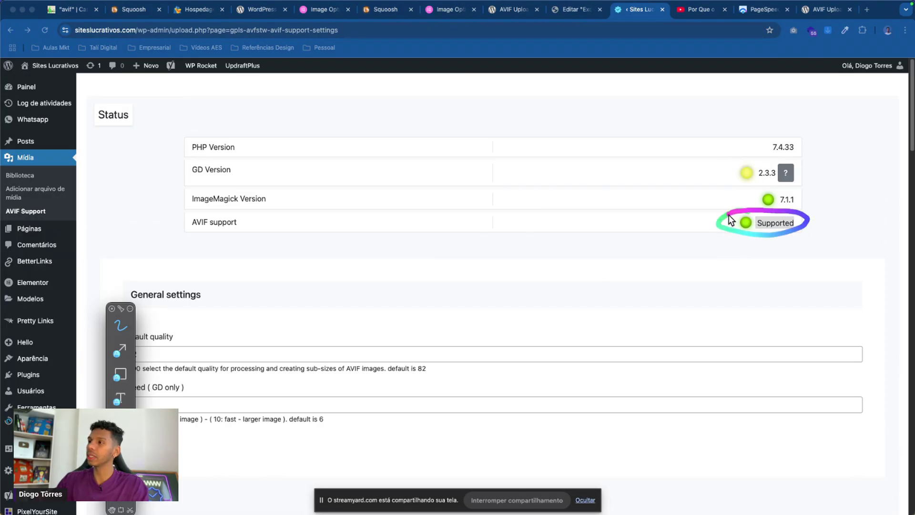
mouse_move(797, 204)
left_mouse_down()
mouse_move(748, 199)
mouse_move(791, 188)
left_mouse_up()
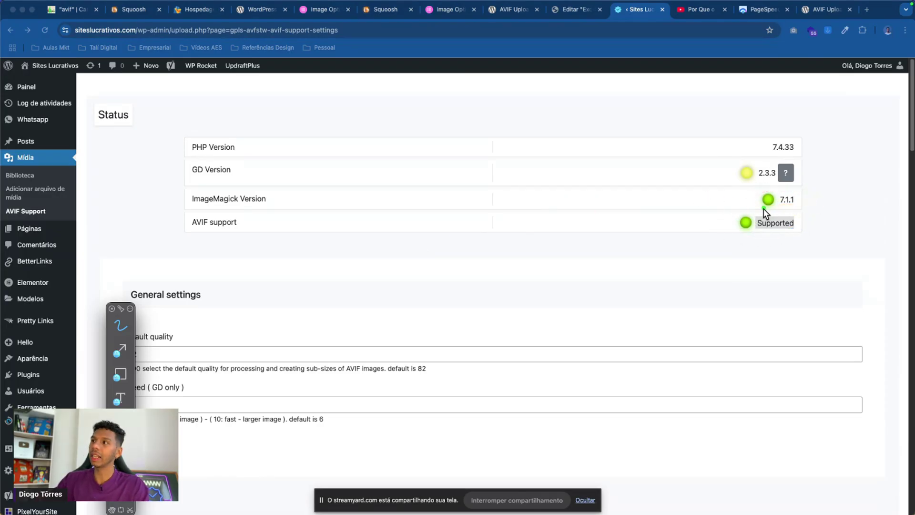
left_click_drag(779, 211, 731, 195)
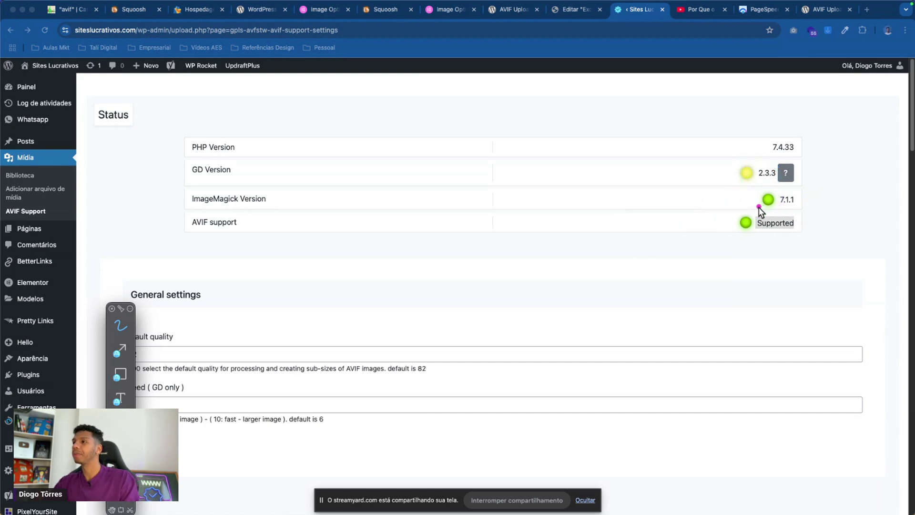
key("Escape")
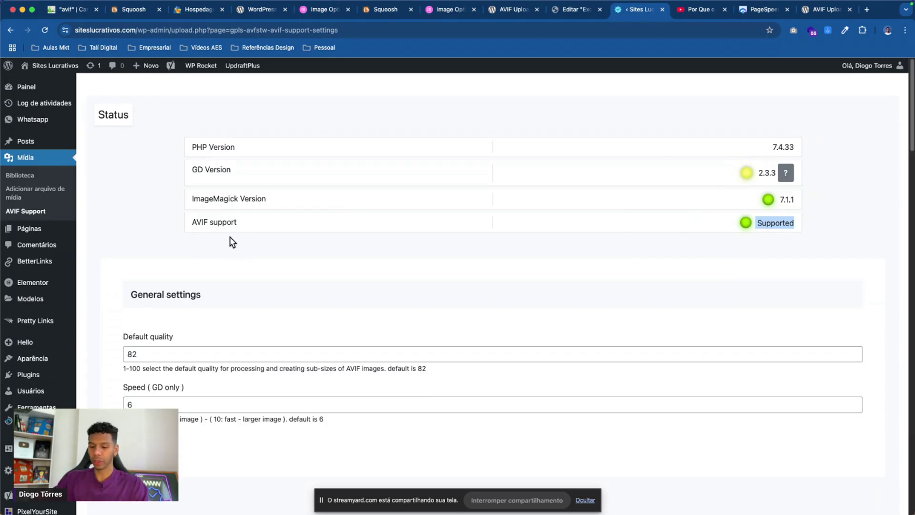
Step: Reopen the screen annotation pen and mark the ImageMagick Version label and its value
key("ctrl+super+a")
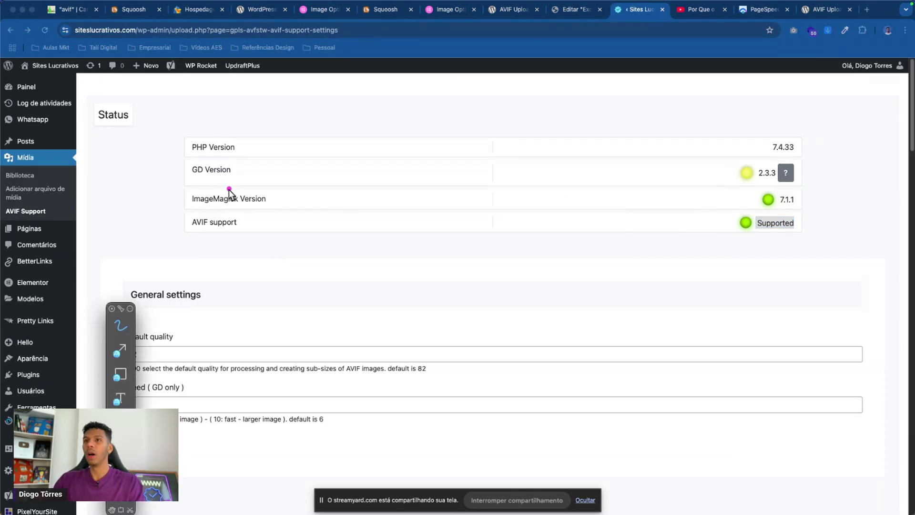
mouse_move(216, 183)
left_mouse_down()
mouse_move(215, 161)
mouse_move(187, 193)
left_mouse_up()
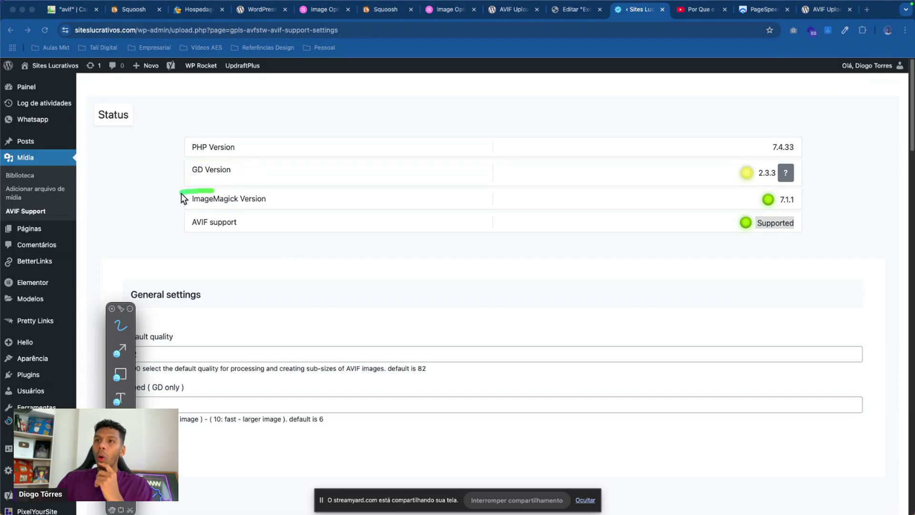
mouse_move(279, 205)
left_mouse_down()
mouse_move(257, 191)
mouse_move(200, 189)
mouse_move(321, 207)
left_mouse_up()
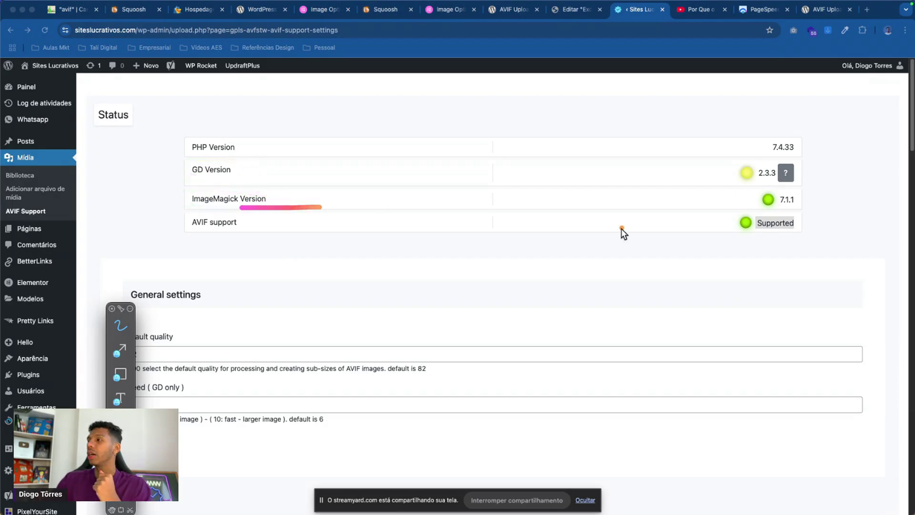
left_click_drag(768, 206, 809, 205)
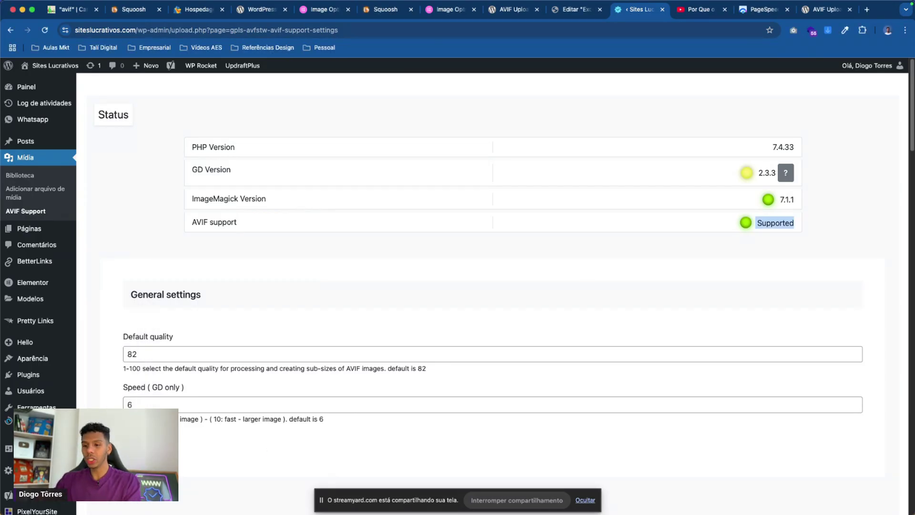
Step: Switch to the notes document and add the line "Falar com a empresa de hospedagem que você contratou" below the plugin line, followed by blank lines
key("ctrl+Up")
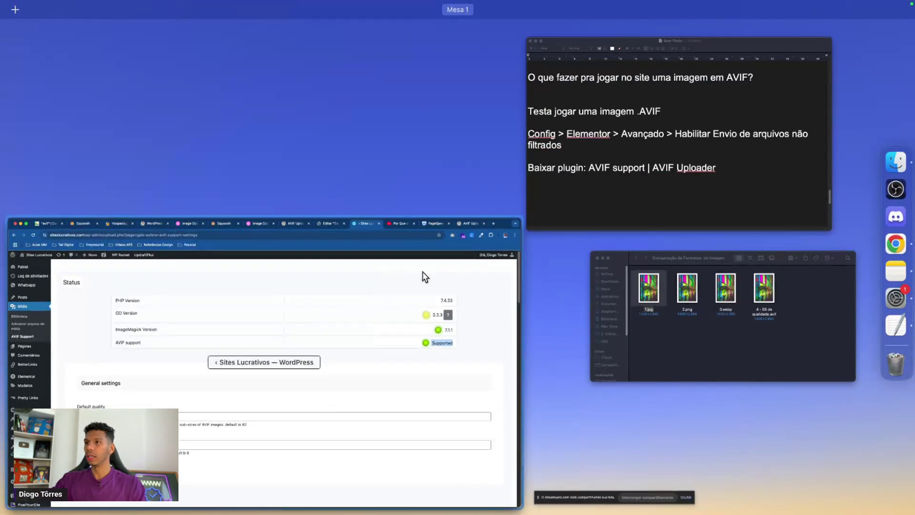
left_click(593, 177)
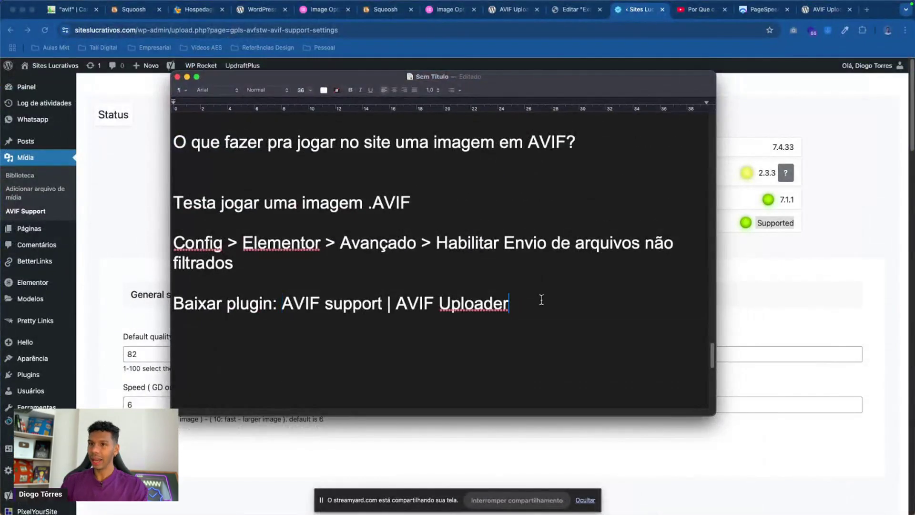
type("Falar c")
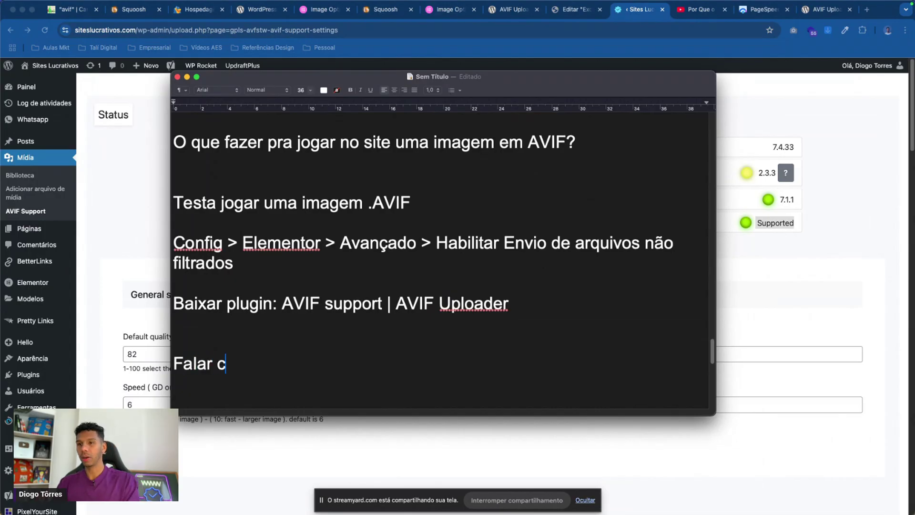
type("om a emp")
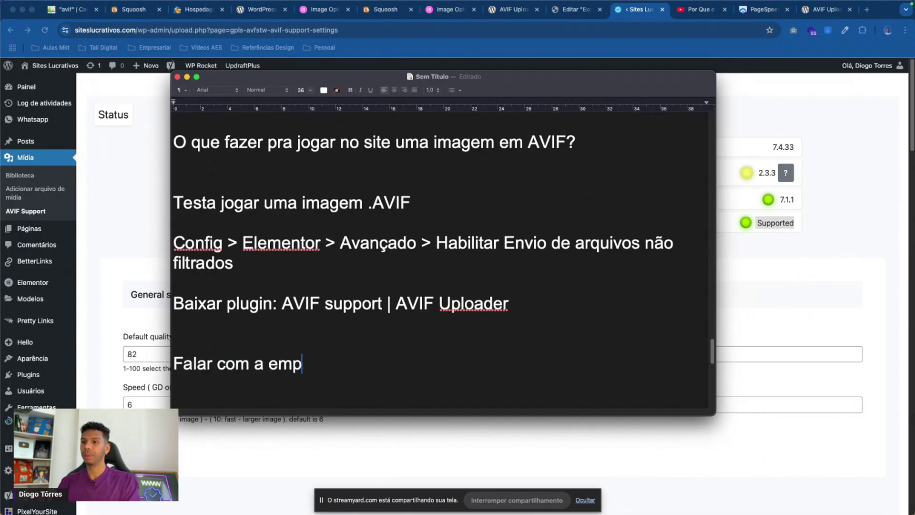
type("resa de hospeda")
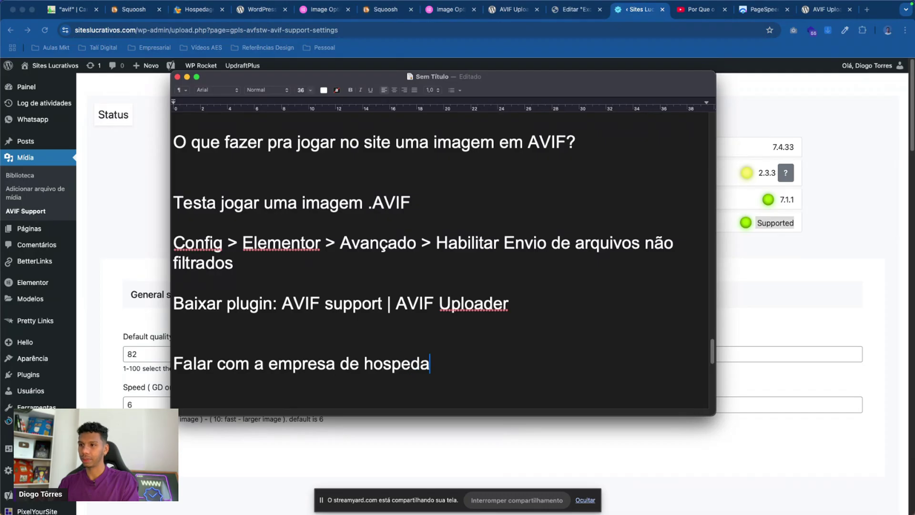
type("gem que você contratou")
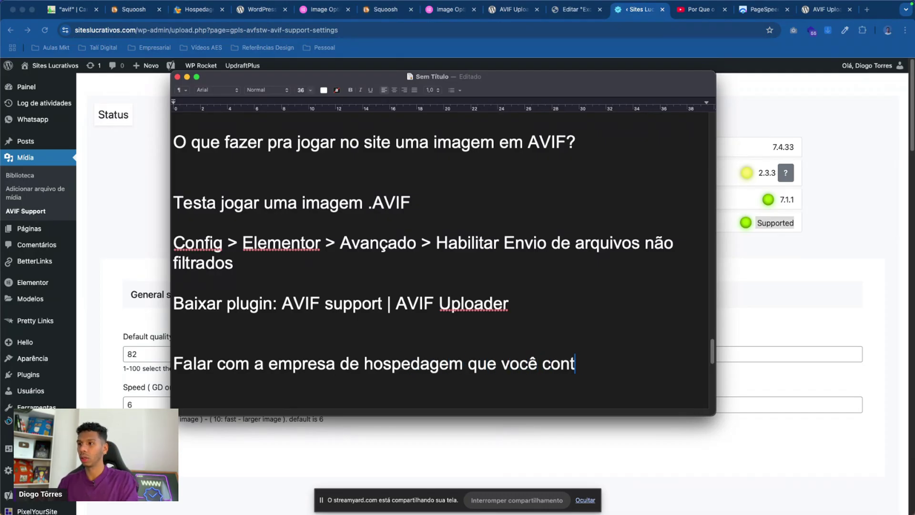
key("Return")
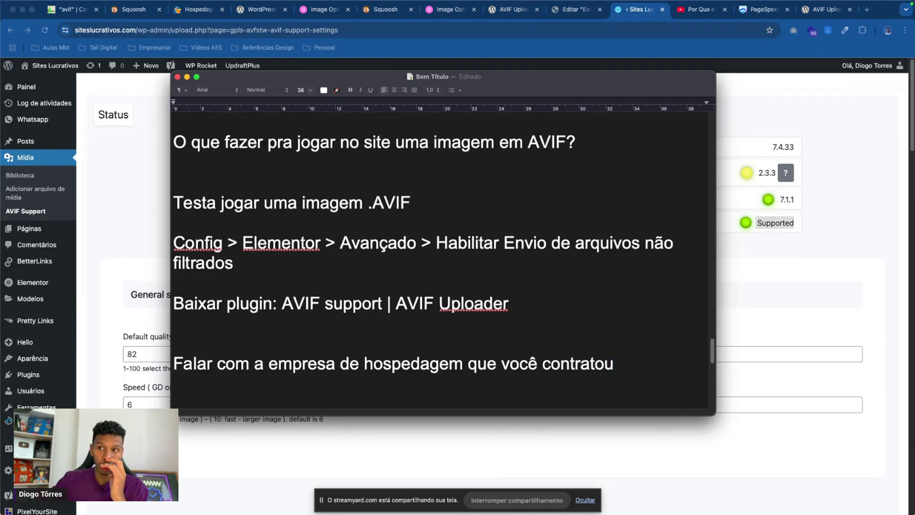
scroll(786, 286, "down", 2)
scroll(419, 248, "down", 6)
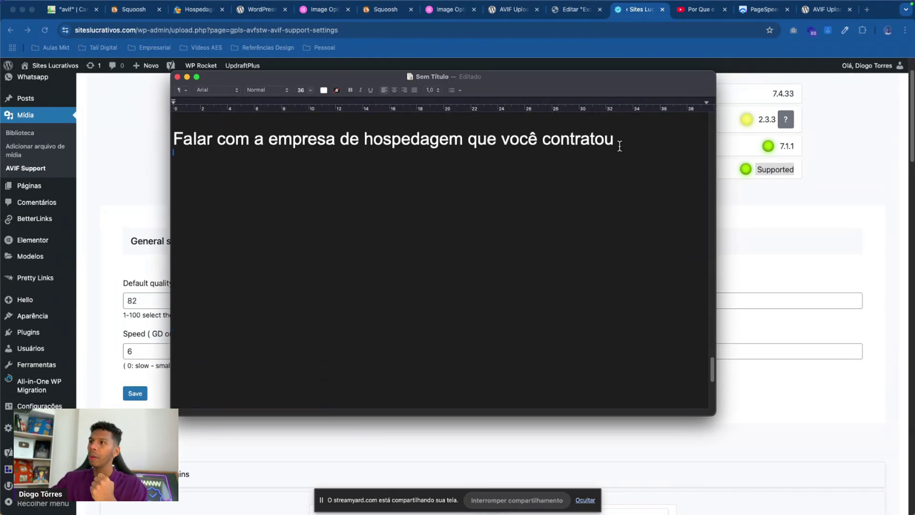
scroll(619, 146, "up", 2)
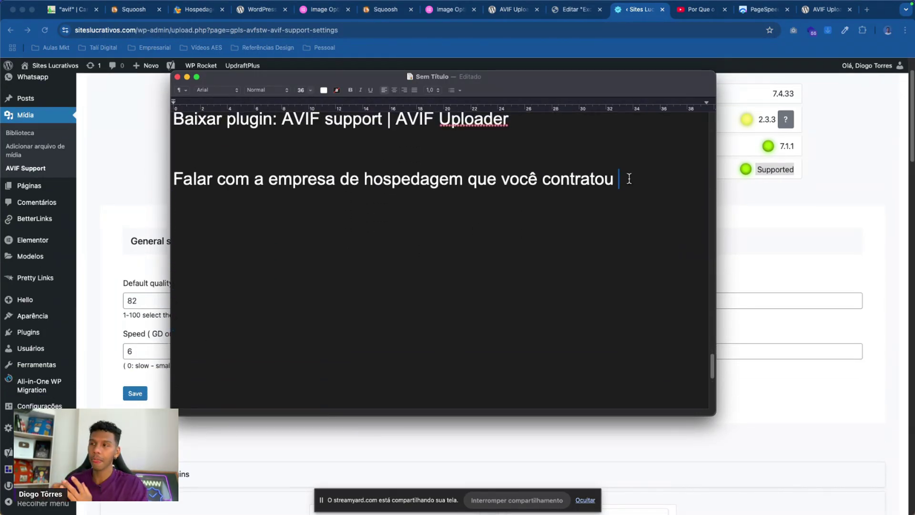
key("Return")
key("Return")
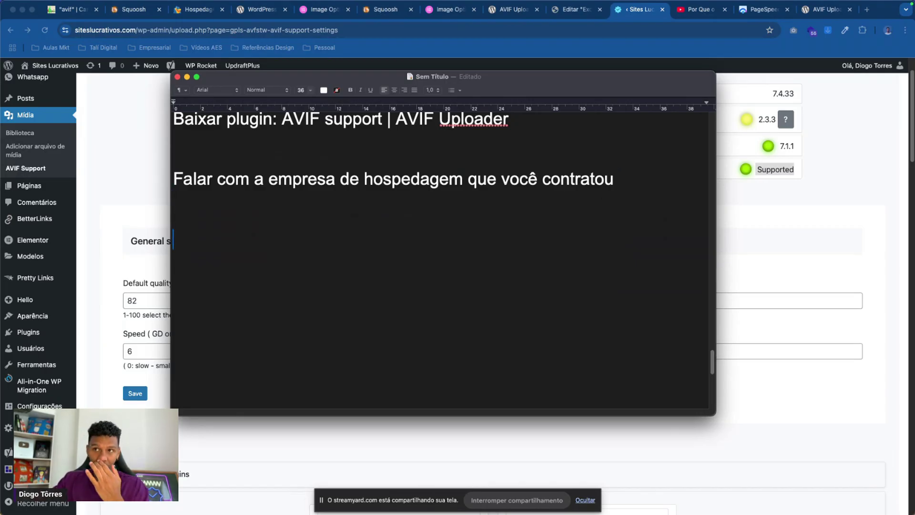
Step: Review the hosting company line in the notes, and examine the GD Version and ImageMagick Version rows on the browser's AVIF Support page
left_click_drag(174, 179, 537, 179)
left_click(575, 177)
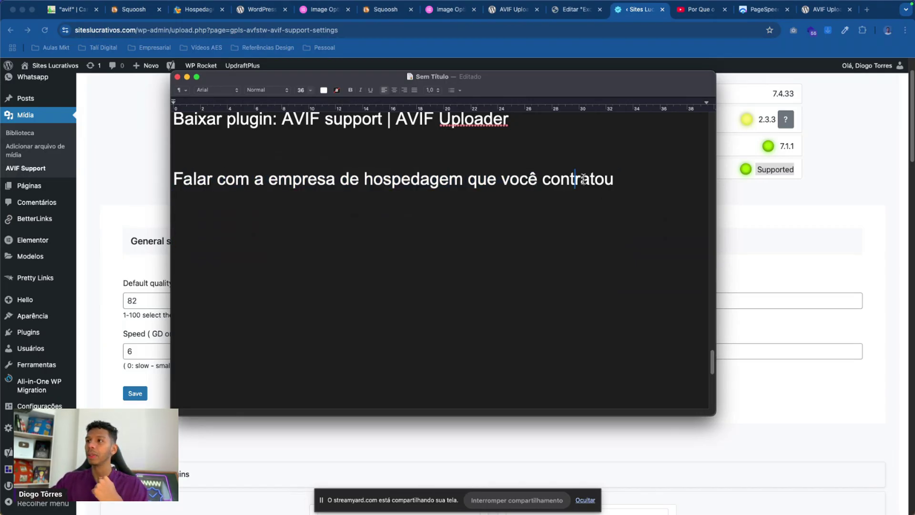
left_click(102, 169)
scroll(227, 270, "up", 3)
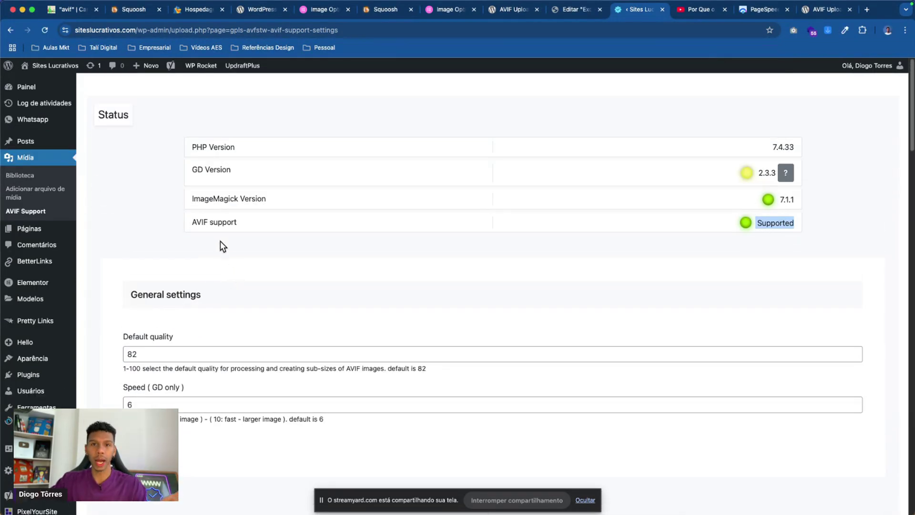
key("ctrl+Up")
left_click(151, 325)
left_click_drag(266, 199, 205, 179)
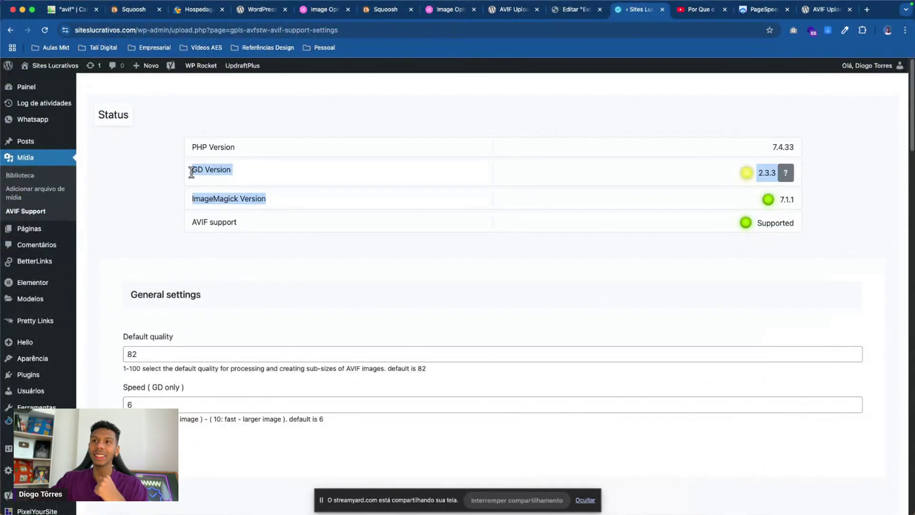
mouse_move(202, 178)
left_mouse_down()
mouse_move(221, 174)
mouse_move(203, 168)
left_mouse_up()
left_click(296, 245)
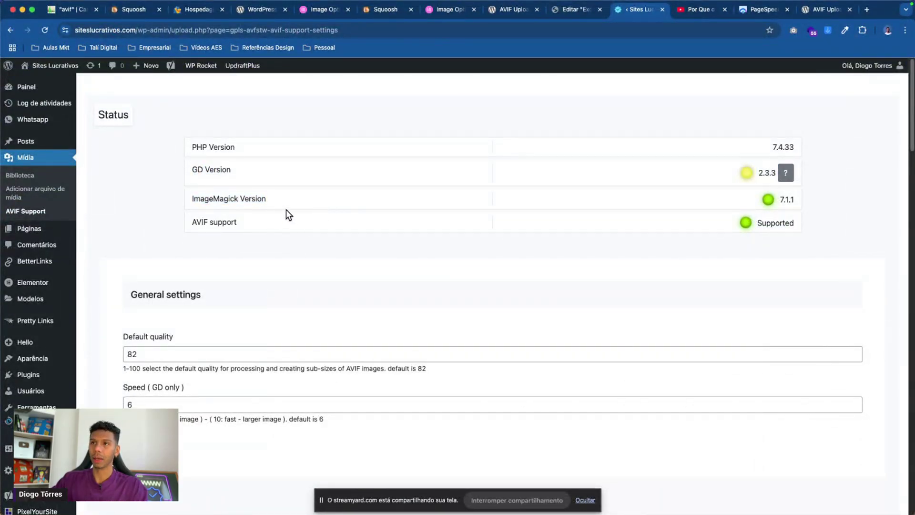
left_click_drag(266, 199, 190, 201)
Step: Switch to the notes document and add the line "Entra em contato com o suporte >" below the hosting company line
key("ctrl+Up")
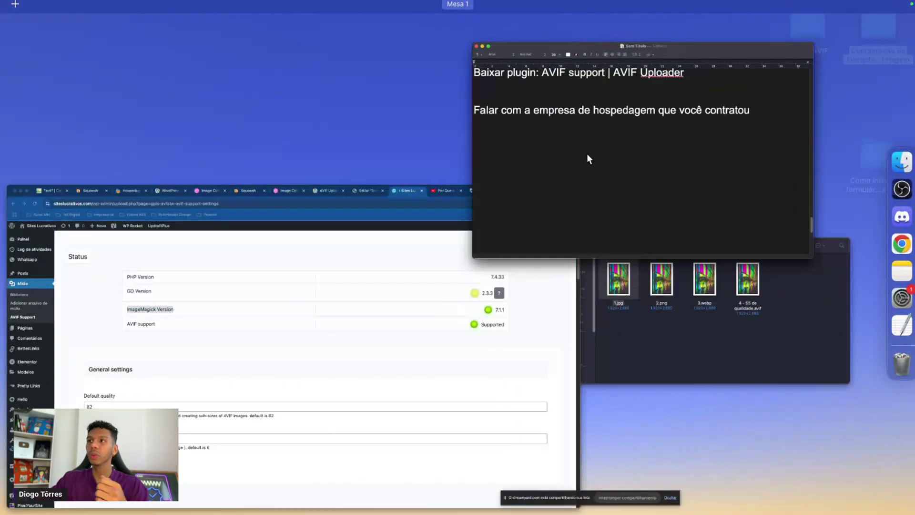
left_click(587, 153)
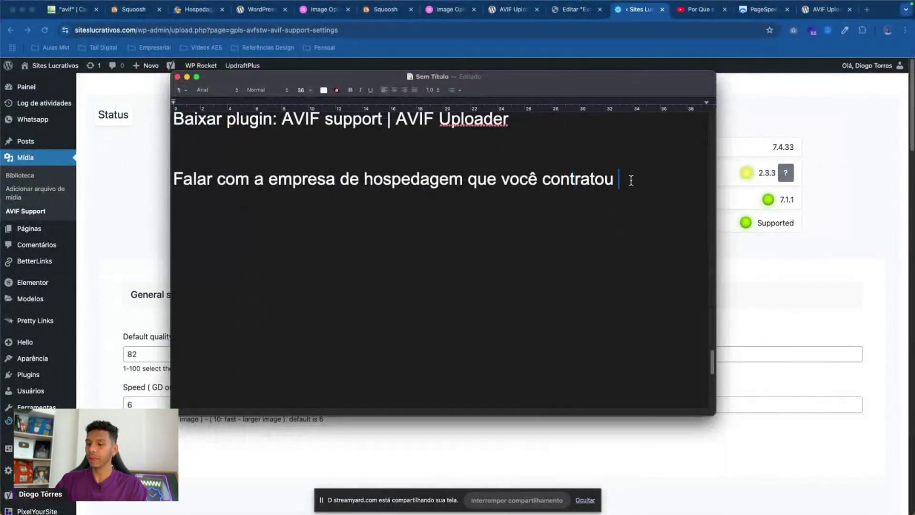
type("ntr")
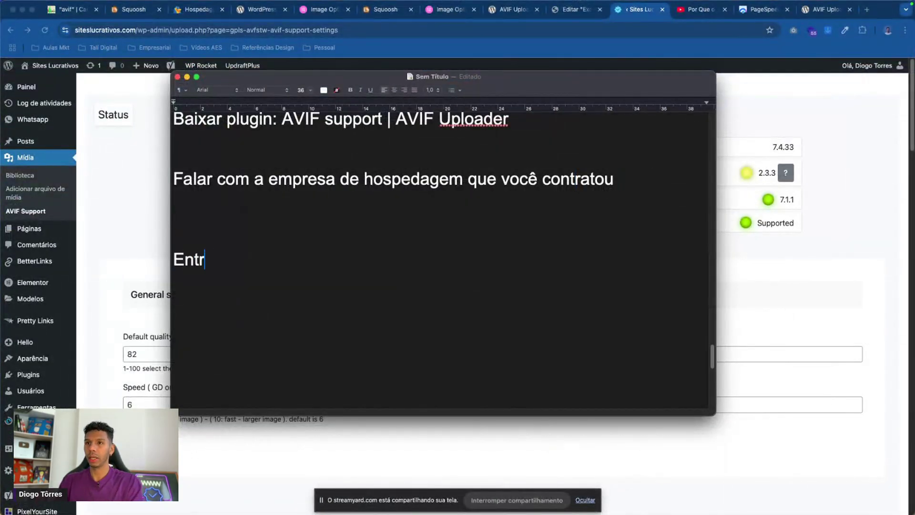
type("a em contato com o suporte ?")
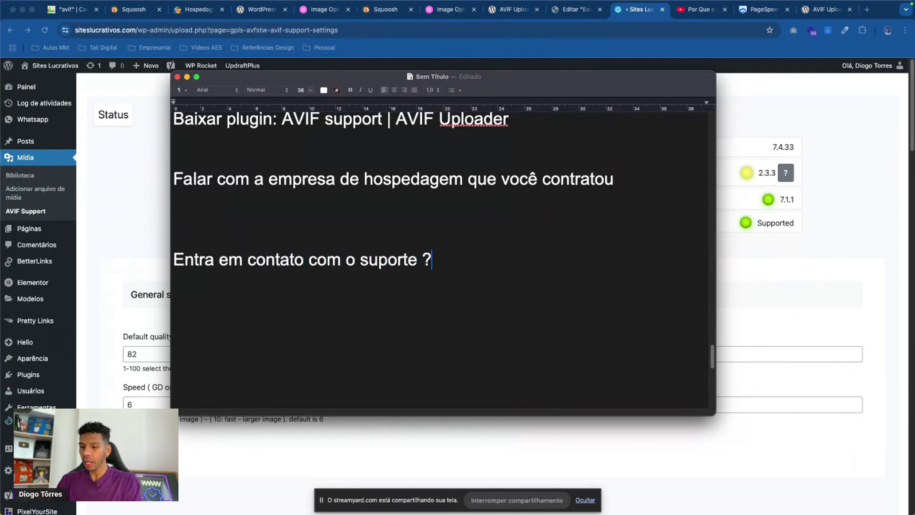
key("BackSpace")
type(">")
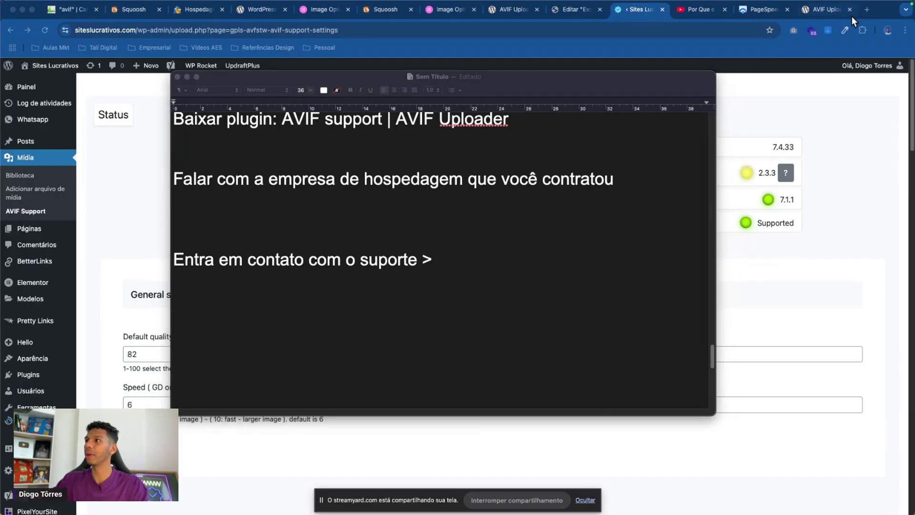
Step: Insert below it: "Salve galera, preciso de uma dessas bibliotecas no meu servidor como ImageMagick V 7.0.25 ou GD com suporte para o formato de imagem .AVIF."
left_click(448, 258)
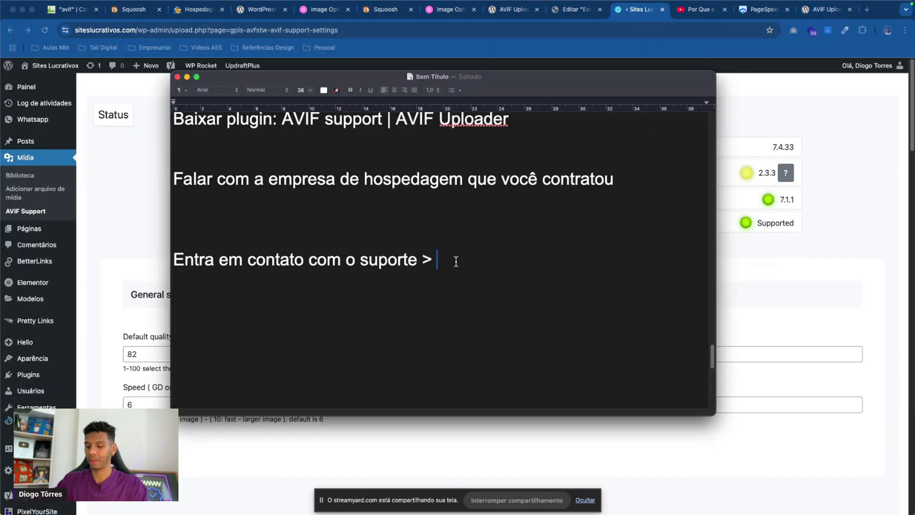
key("Return")
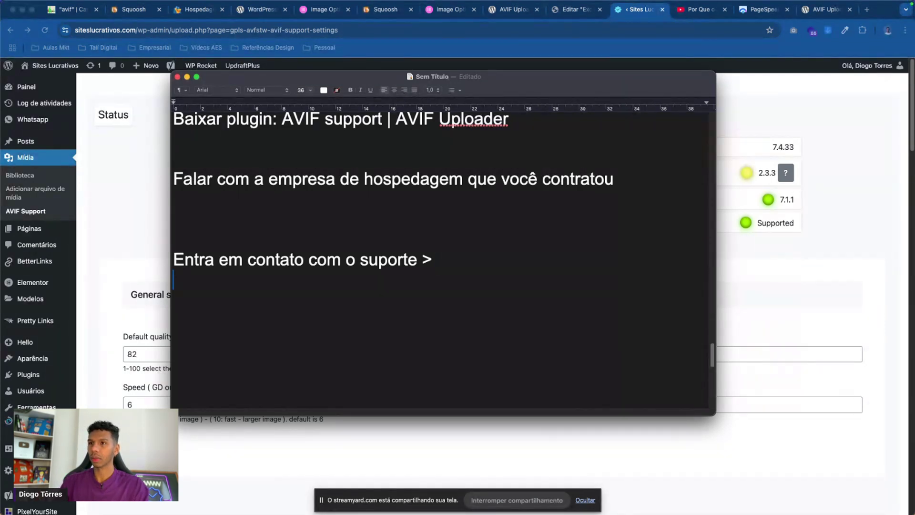
type("\"Salve galera, preciso de uma dessas bibliotecas no meu servidor como ImageMagick V 7.0.25 ou GD com suporte para o formato de imagem .AVIF.\"")
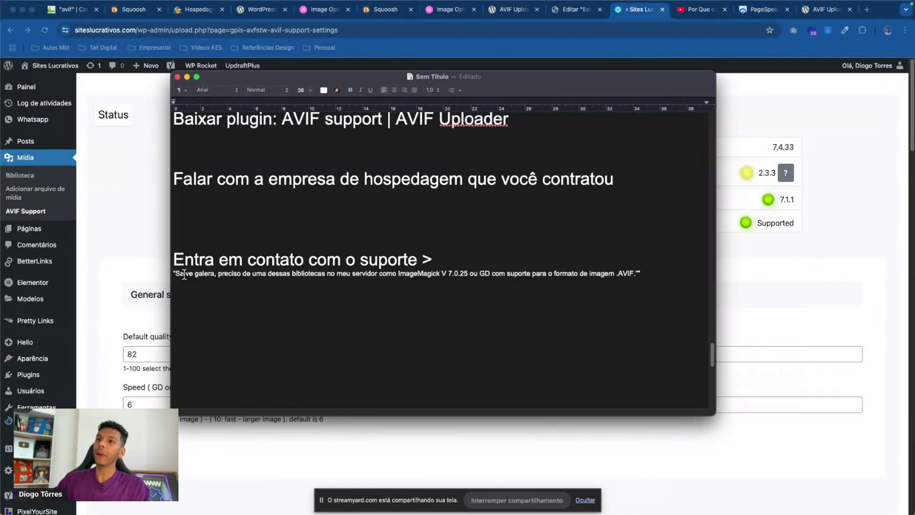
left_click_drag(219, 274, 383, 273)
left_click(435, 274)
Step: Set the support message's font size to 36 and add blank lines between it and the support contact line
left_click_drag(643, 273, 169, 277)
left_click(312, 90)
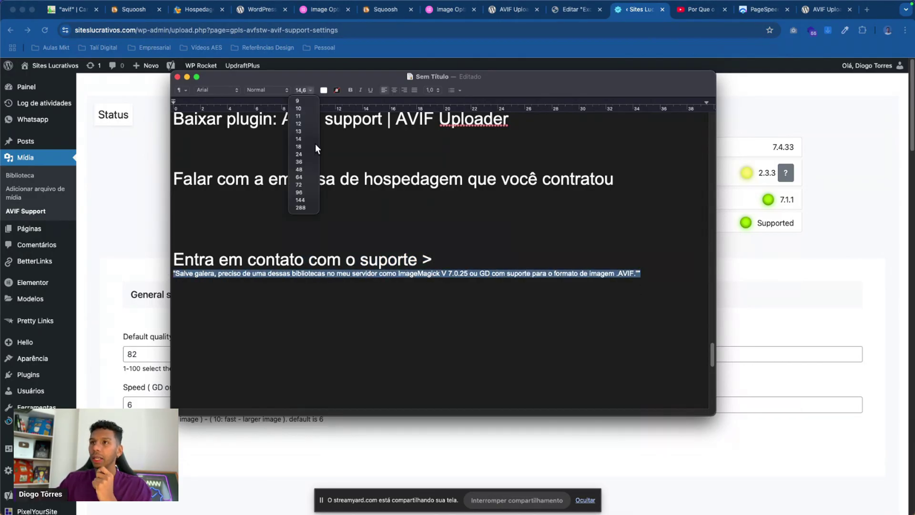
left_click(301, 162)
left_click(441, 260)
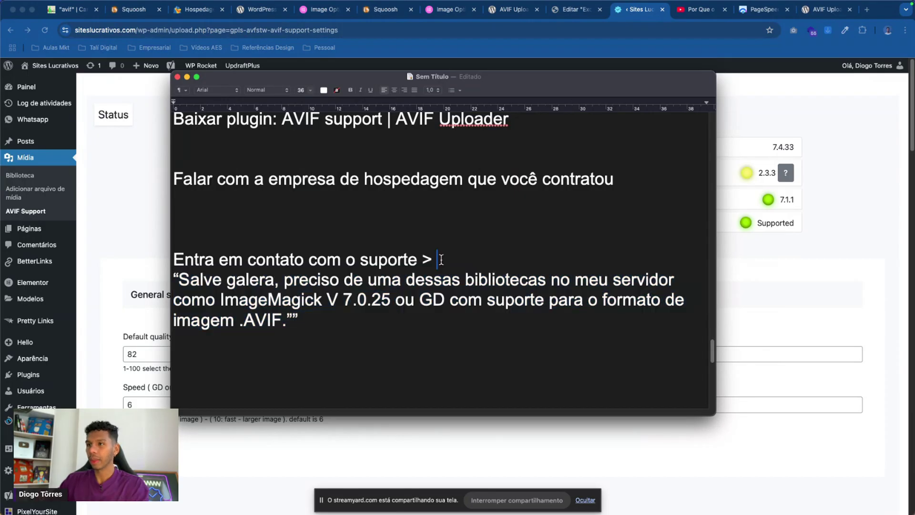
key("Return")
Step: Examine the support message, highlighting the ImageMagick version requirement and the alternative of GD with AVIF support
scroll(442, 263, "down", 5)
left_click_drag(323, 205, 390, 206)
left_click(339, 205)
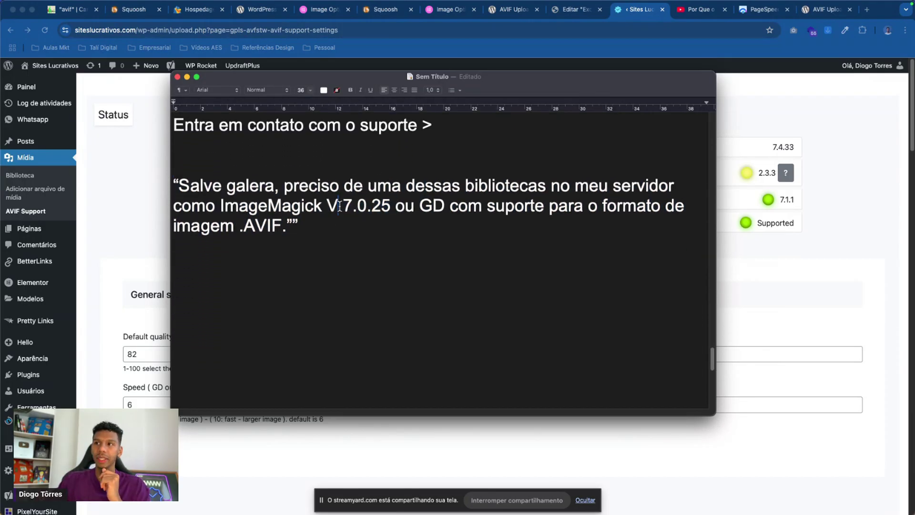
left_click_drag(366, 206, 461, 205)
left_click(419, 206)
left_click(343, 206)
left_click_drag(395, 205, 322, 206)
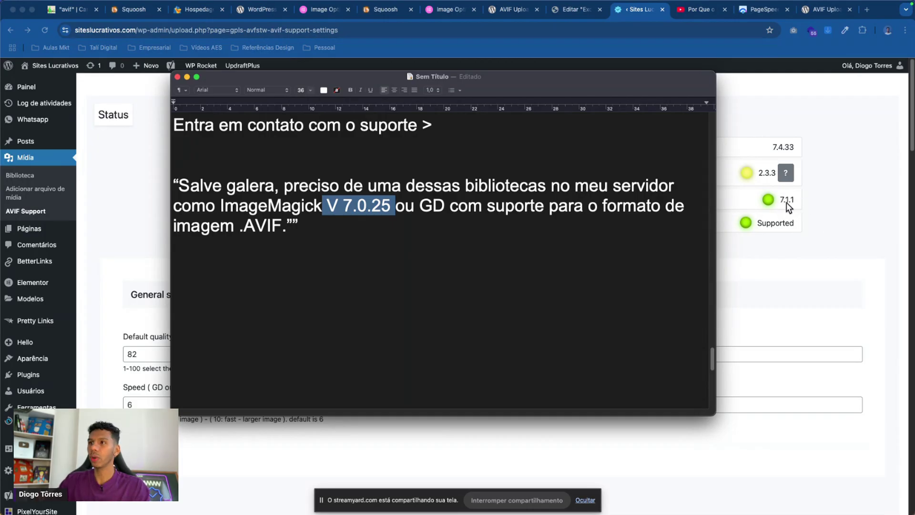
left_click(274, 215)
left_click_drag(393, 206, 219, 206)
left_click(339, 206)
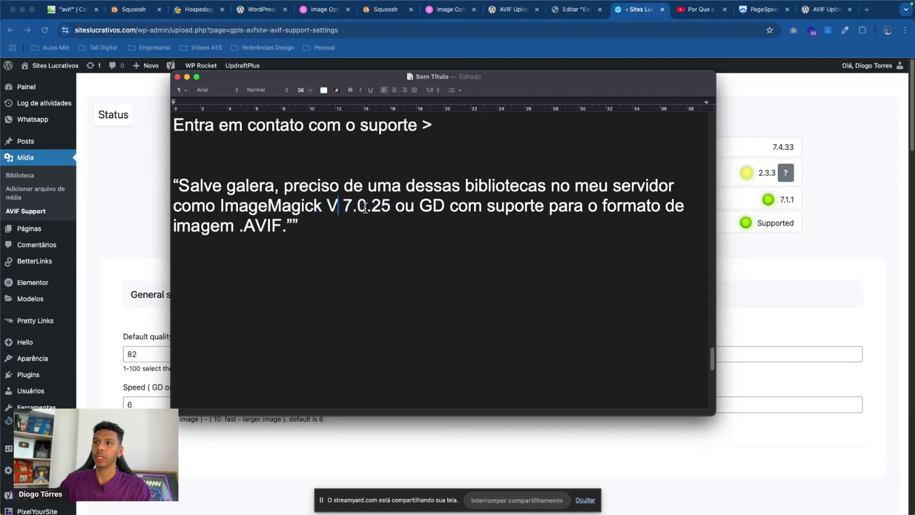
left_click_drag(419, 206, 317, 247)
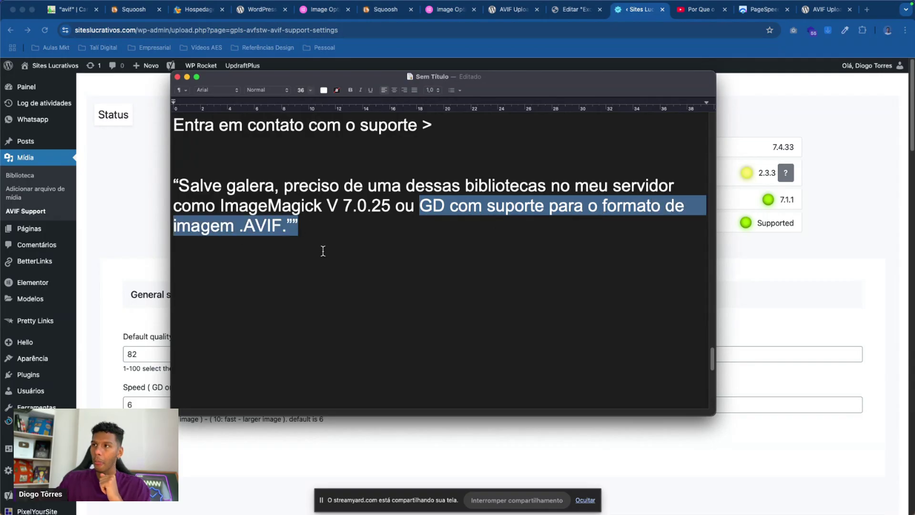
left_click(318, 247)
scroll(317, 259, "down", 2)
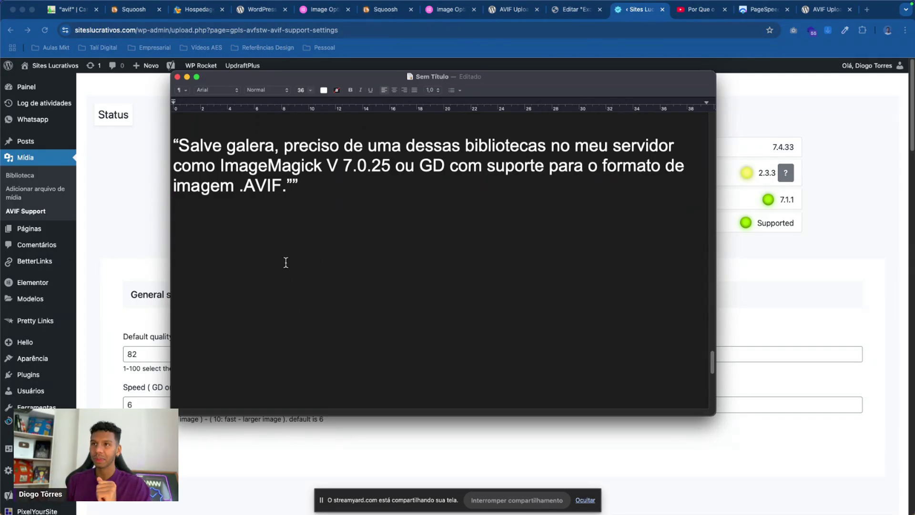
scroll(298, 235, "up", 2)
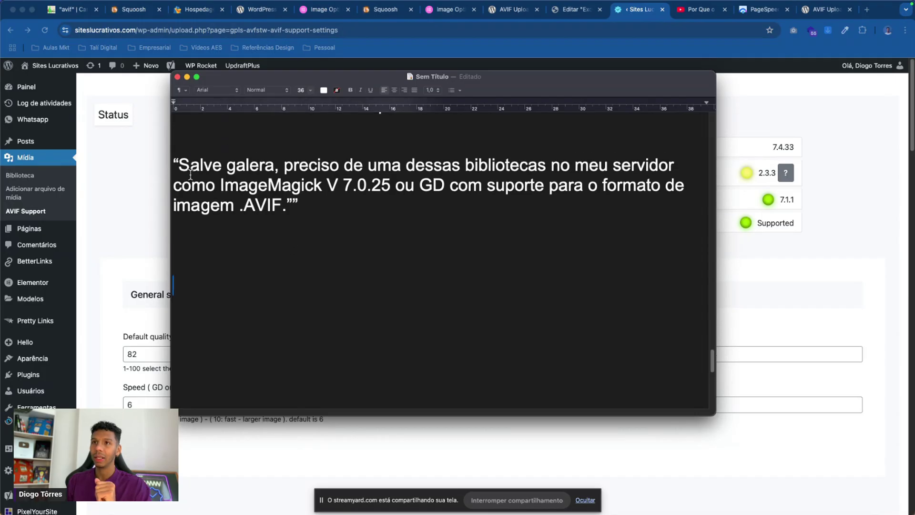
Step: Delete the duplicate closing quotation mark at the end of the support message
left_click(179, 163)
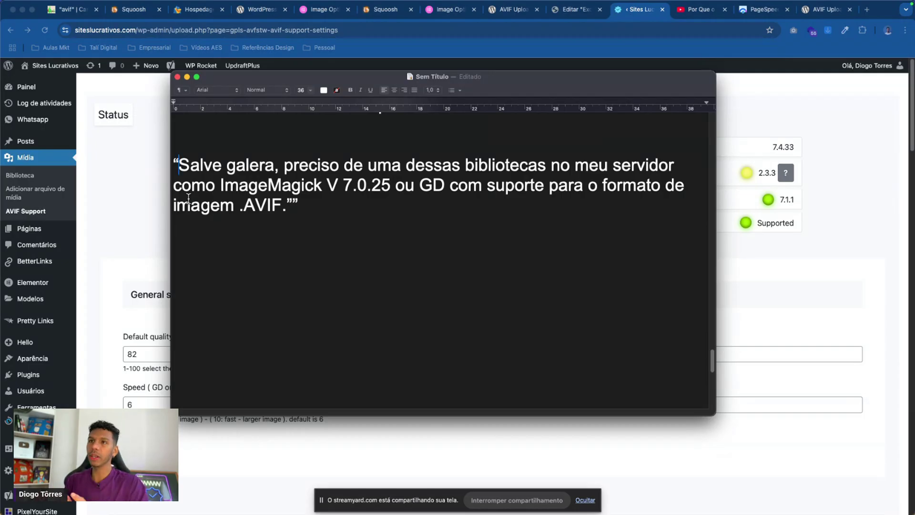
left_click(297, 206)
key("BackSpace")
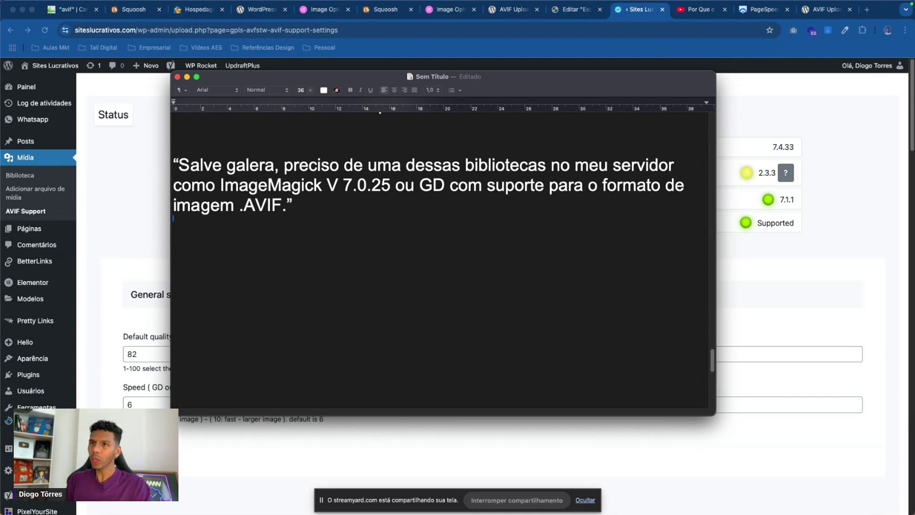
Step: Add the question "O que raios é uma biblioteca?" below the support message, followed by blank lines
scroll(415, 167, "down", 3)
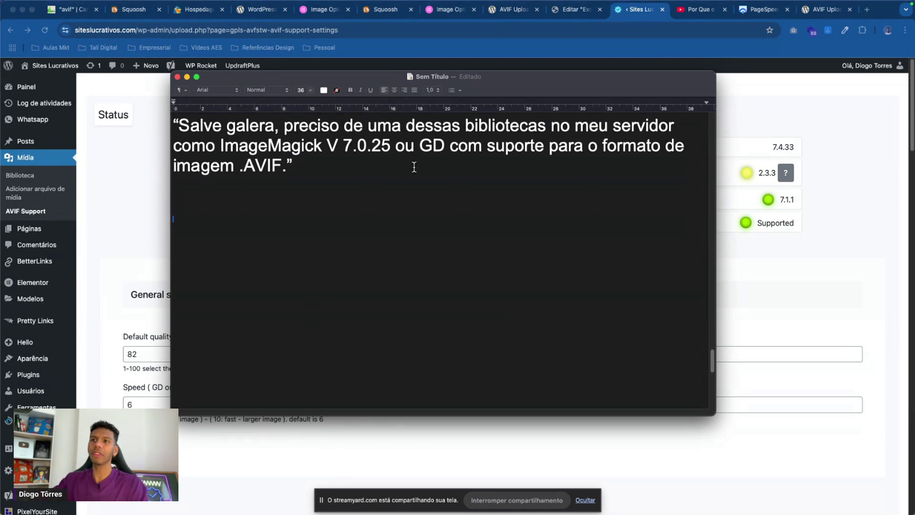
left_click_drag(220, 136, 443, 146)
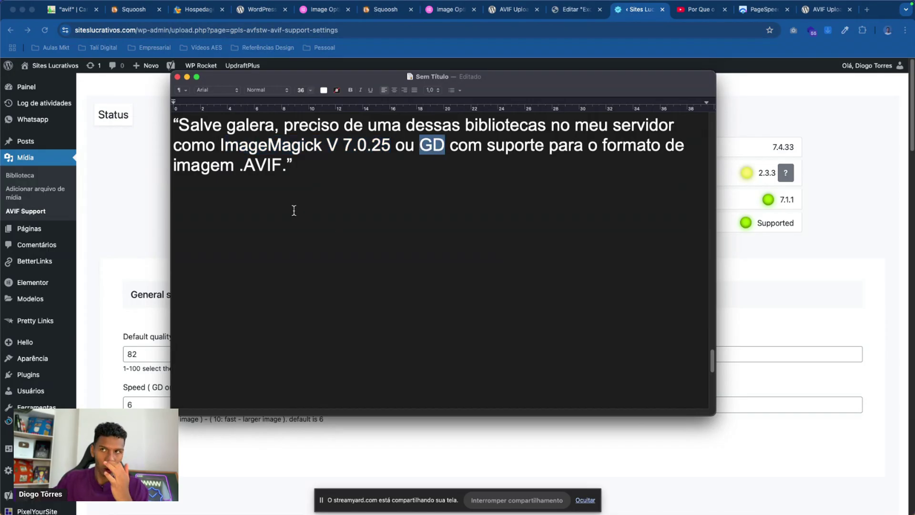
left_click(306, 163)
key("Return")
key("Return")
type("O que raios é u")
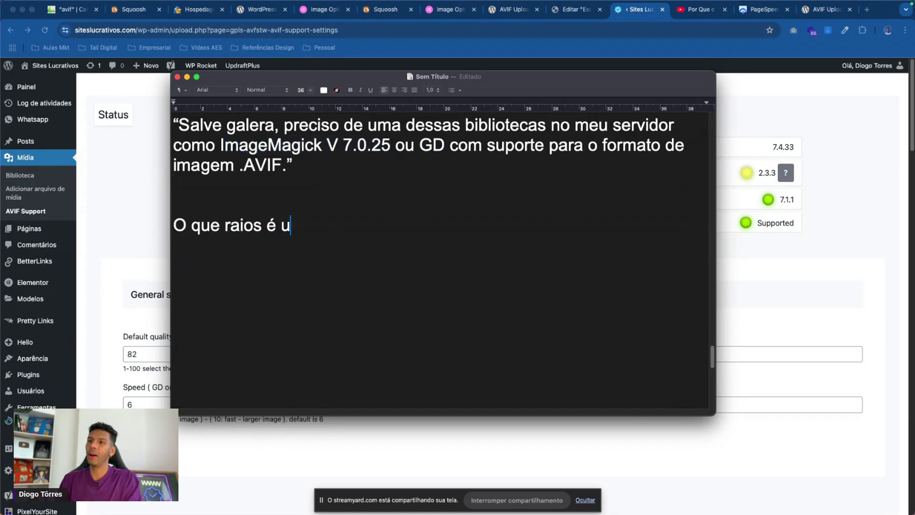
type("ma bibliopt")
key("BackSpace")
type("e")
key("BackSpace")
key("BackSpace")
type("teca?")
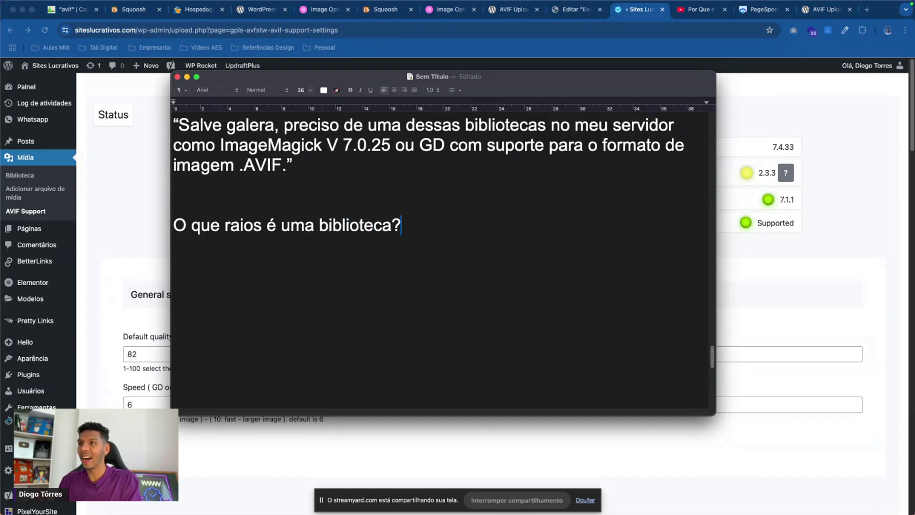
key("Return")
key("Return")
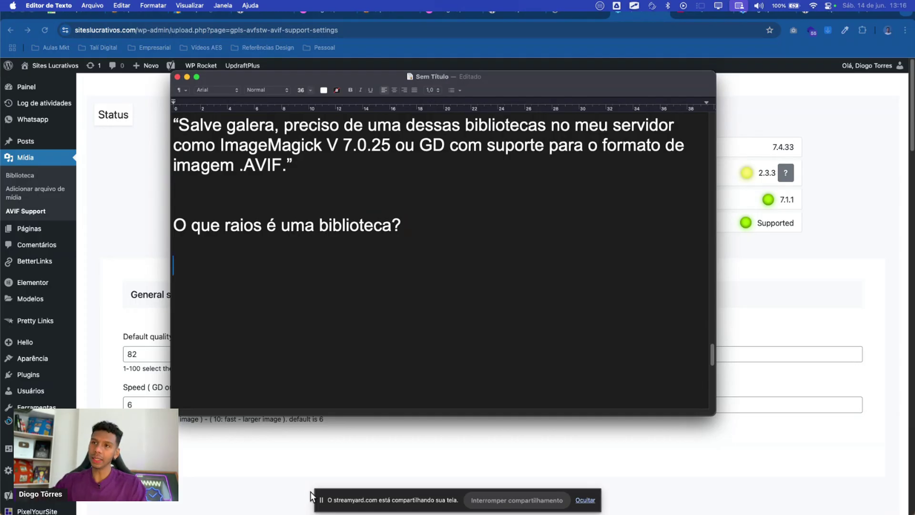
Step: Begin the answer below the library question with "São plugins que você instala no"
scroll(232, 358, "down", 5)
type("São plugins")
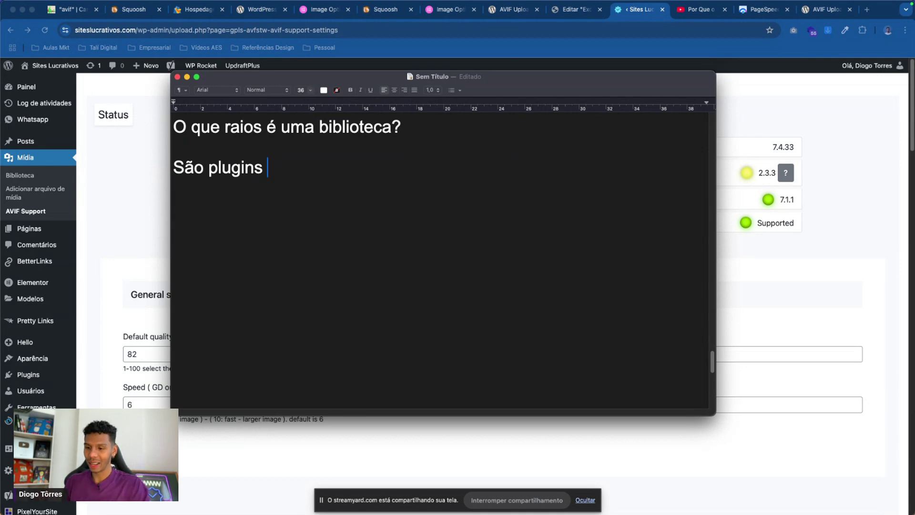
type("que vo")
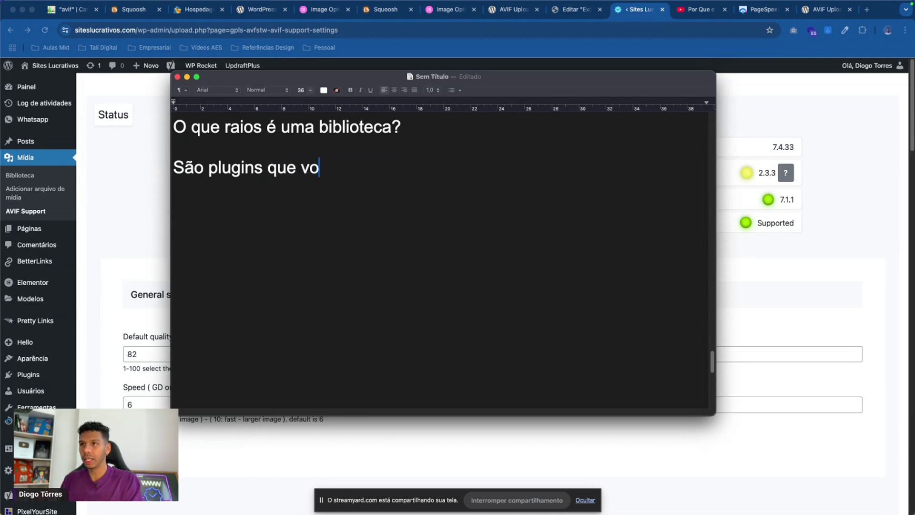
key("BackSpace")
type("o")
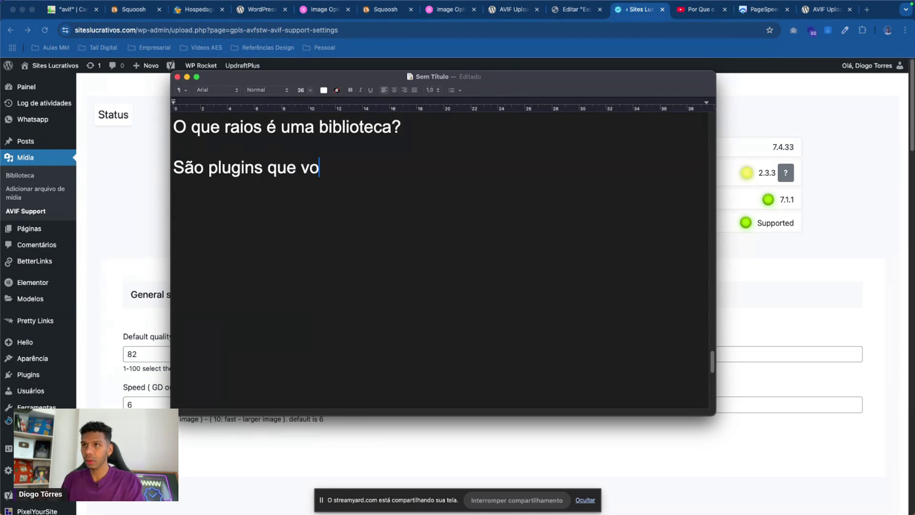
type("cêinsta")
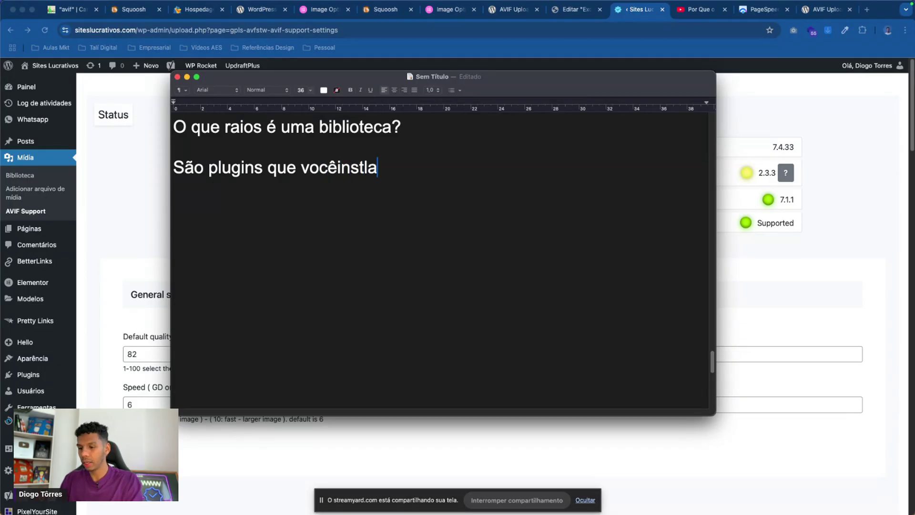
key("BackSpace")
key("BackSpace")
key("BackSpace")
key("BackSpace")
key("BackSpace")
type("instala ")
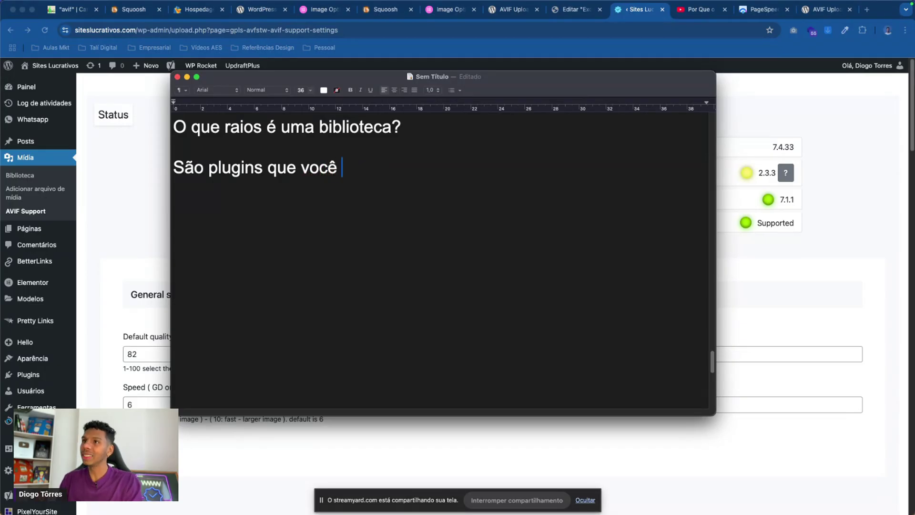
type("no")
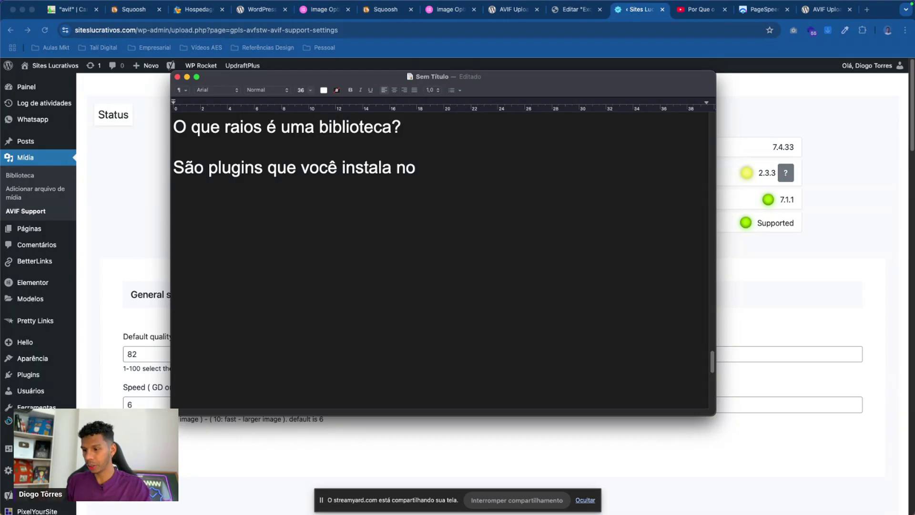
Step: Complete the answer sentence with "SERVIDOR (hospedagem)"
key("super+Tab")
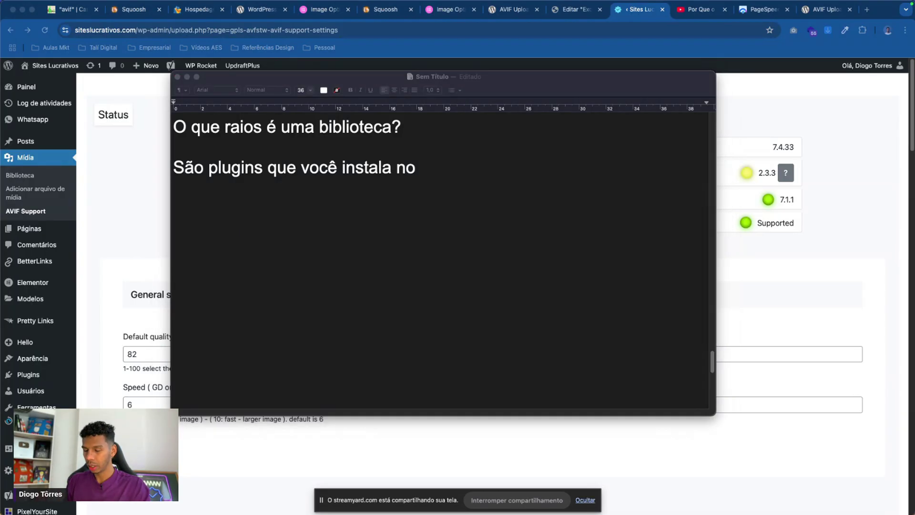
left_click(415, 174)
type("SERVIDOR (HO")
key("BackSpace")
key("BackSpace")
type("hospedagem)")
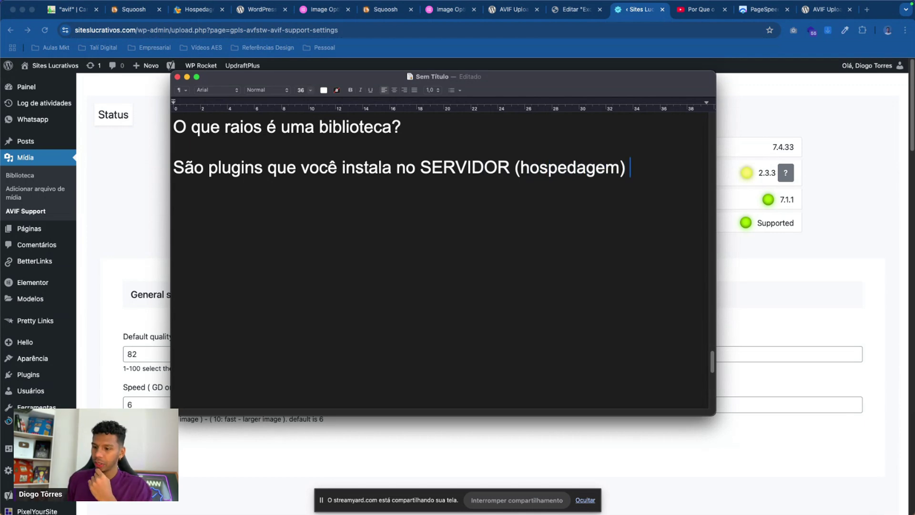
Step: Add four line breaks after the library answer in the notes
key("super+Tab")
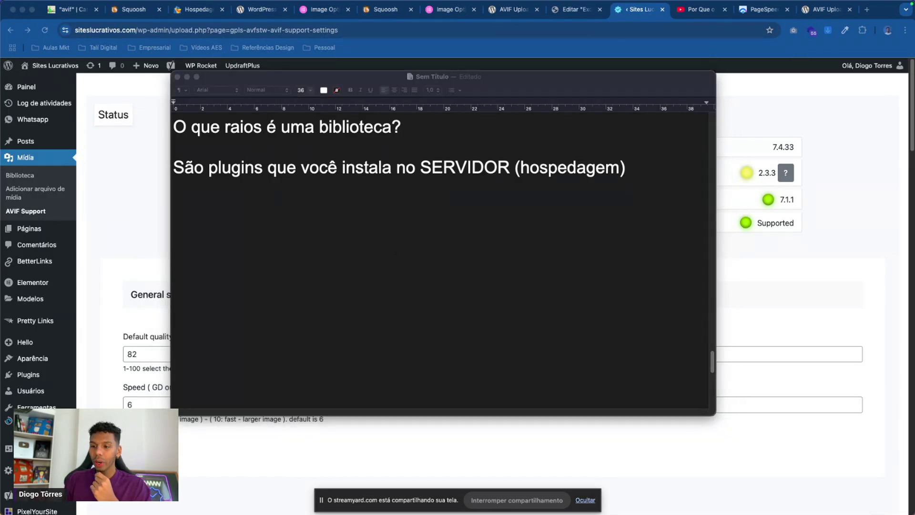
left_click(646, 167)
key("Return")
key("Return")
key("Return")
key("Return")
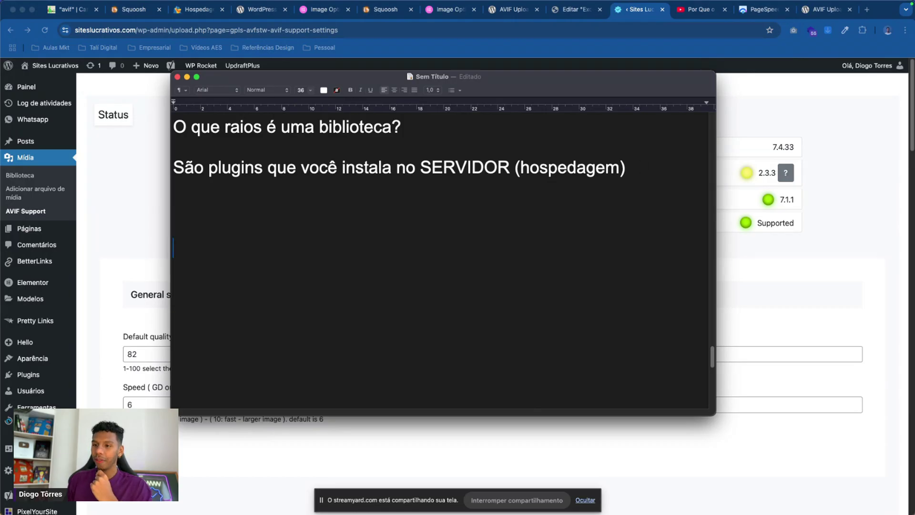
Step: Review the support contact line, the support message and the library explanation in the notes
key("super+Tab")
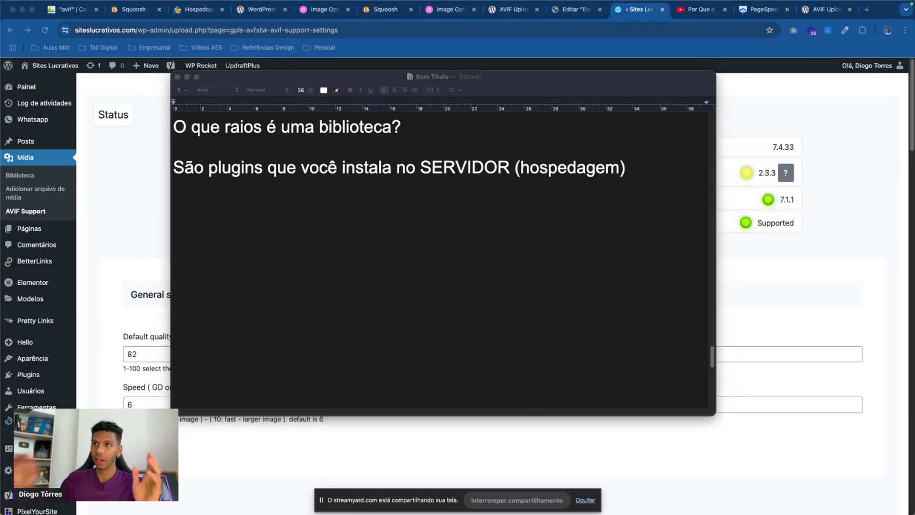
type("\"Salve galera, preciso de uma dessas bibliotecas no meu servidor como ImageMagick V 7.0.25 ou GD com suporte para o formato de imagem .AVIF.\"")
scroll(334, 295, "up", 10)
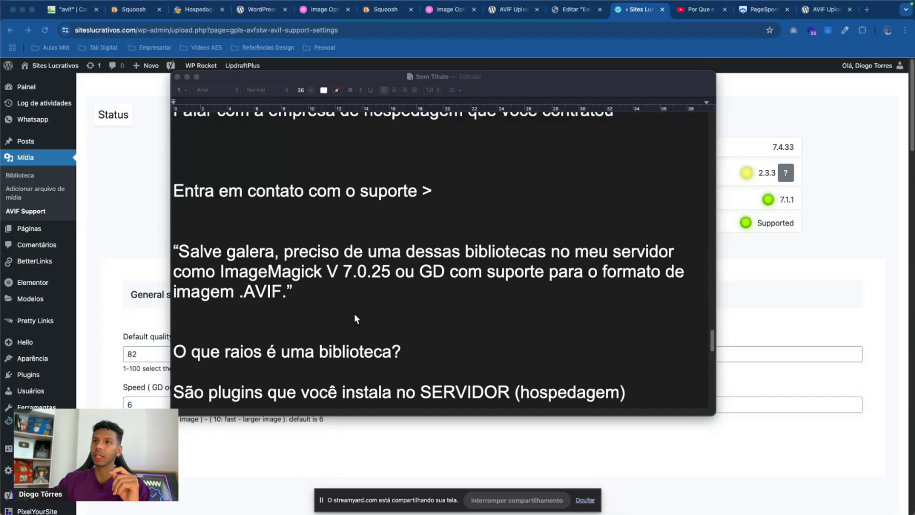
Step: Remove one blank line above "Entra em contato com o suporte >" in the notes
left_click(217, 345)
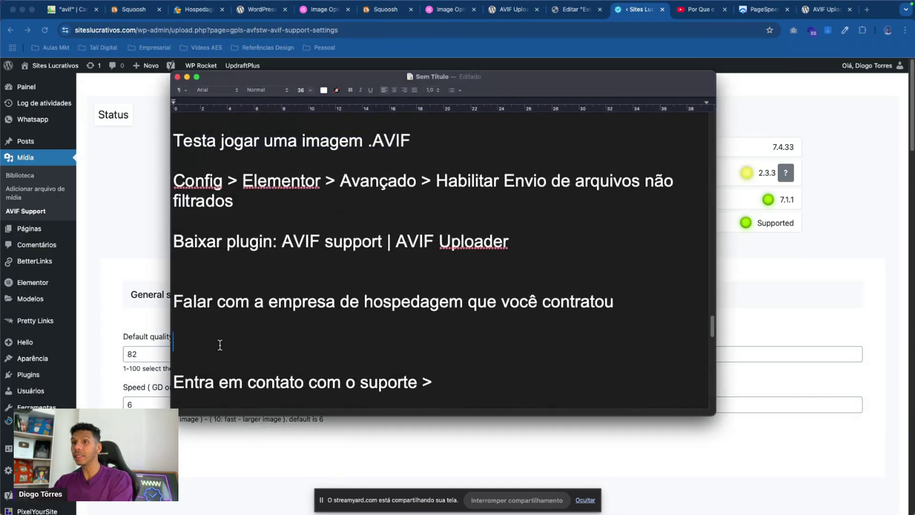
key("BackSpace")
scroll(216, 310, "down", 4)
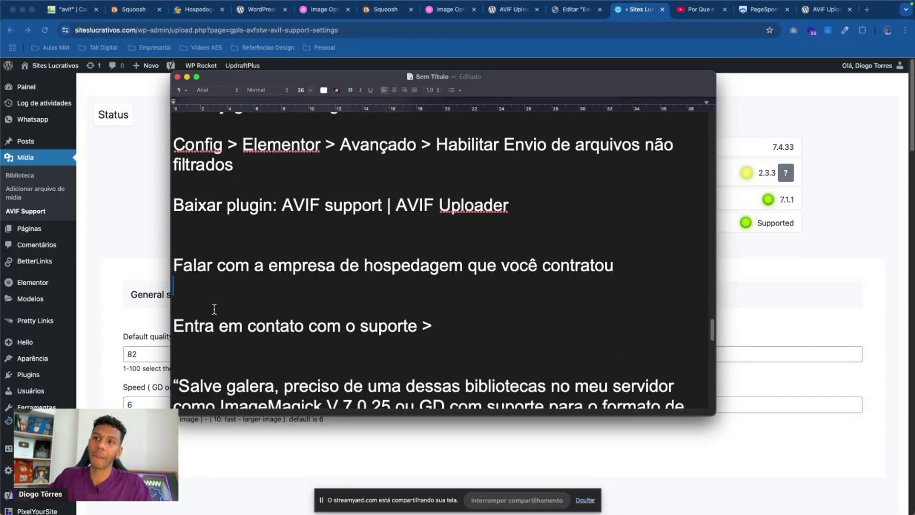
Step: Highlight the quoted support message in the notes and review the steps around it
left_click_drag(174, 335, 327, 369)
scroll(327, 369, "up", 5)
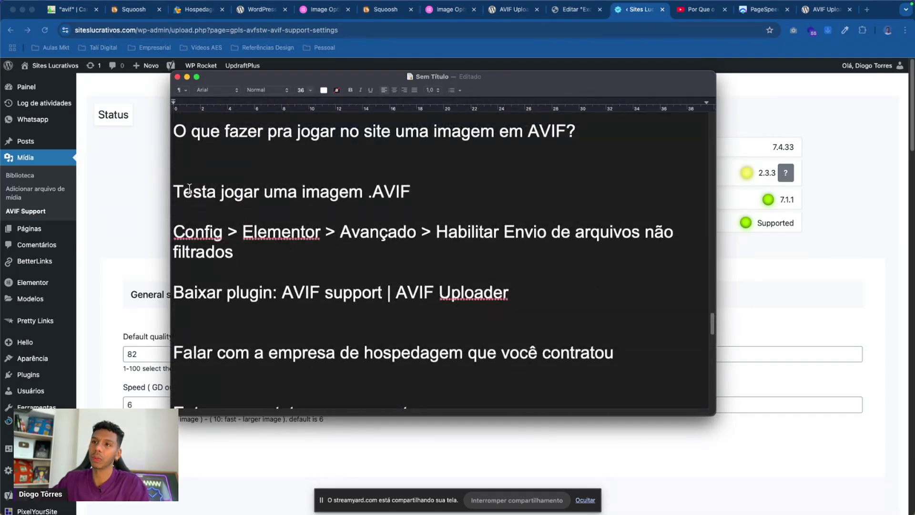
scroll(285, 233, "down", 3)
scroll(296, 243, "down", 5)
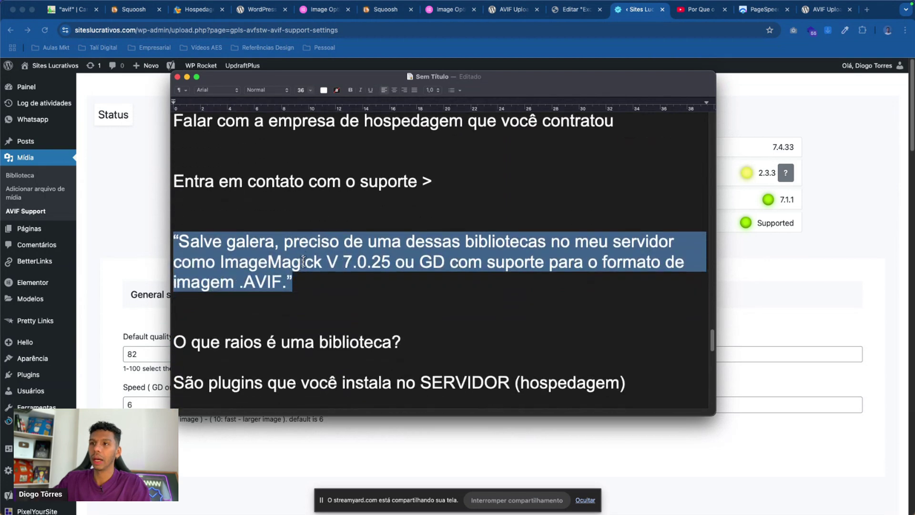
scroll(428, 238, "up", 5)
Step: Switch to Chrome, check the AVIF Support status page, and bring up the Elementor editor of the "Excluir - Teste" page
key("super+Tab")
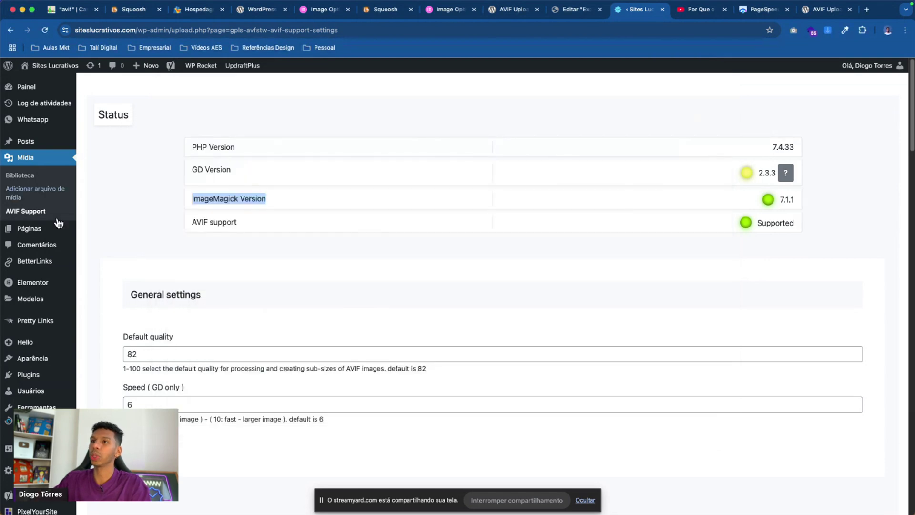
scroll(437, 181, "down", 3)
scroll(330, 122, "up", 3)
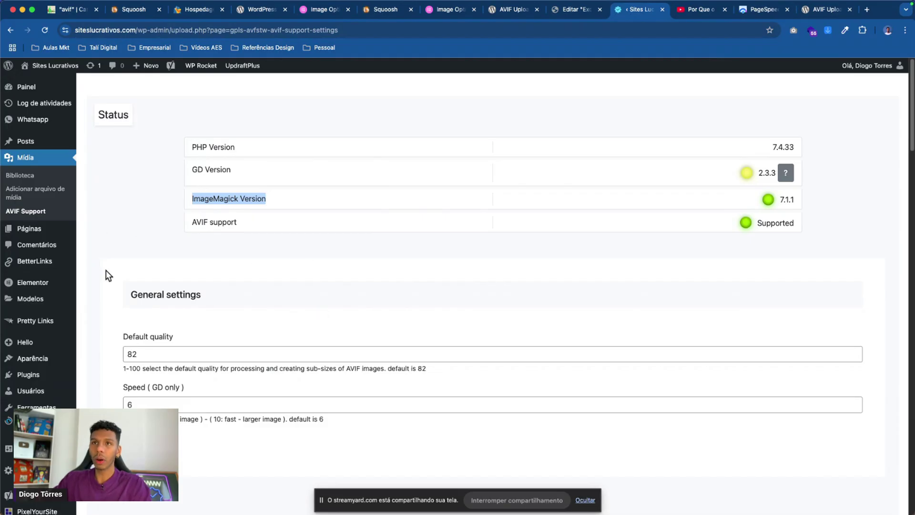
mouse_move(35, 228)
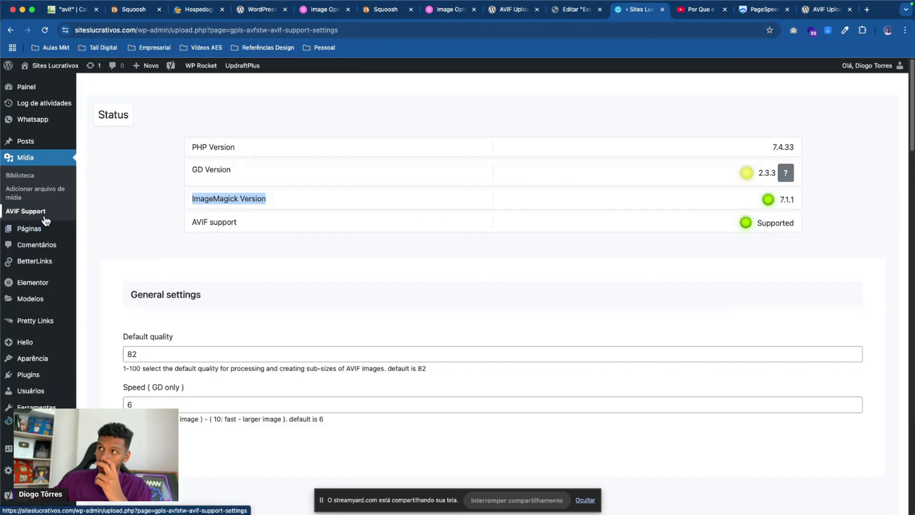
left_click(578, 13)
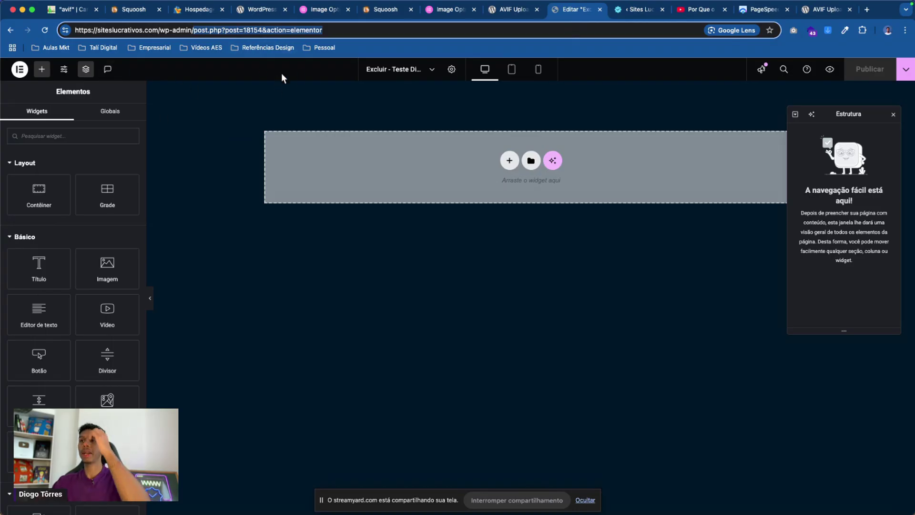
left_click(408, 70)
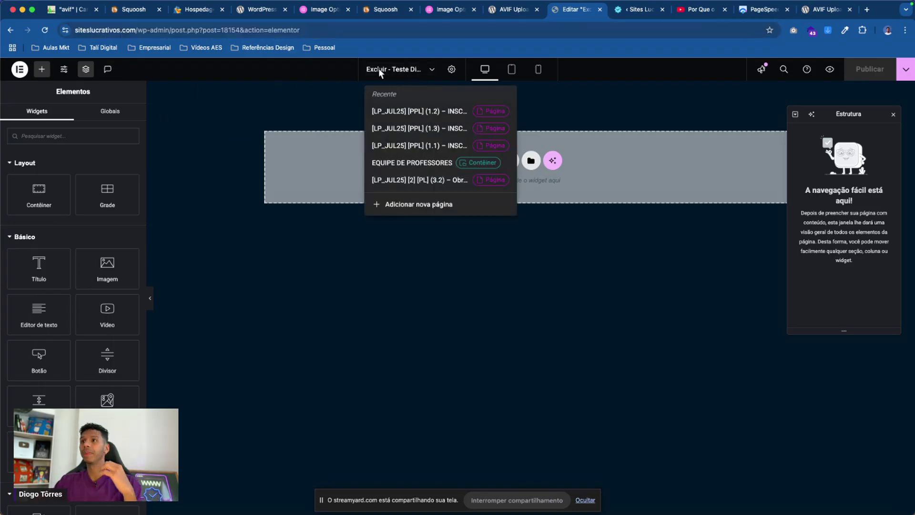
left_click(417, 71)
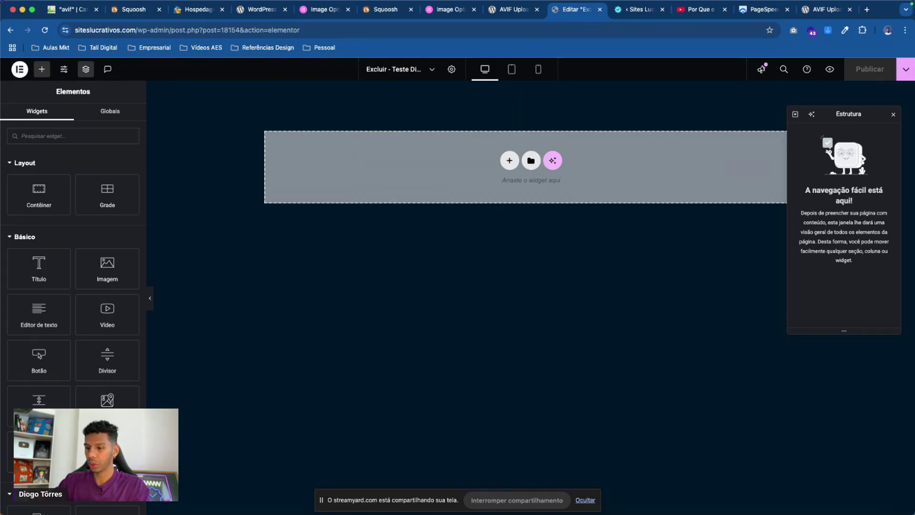
Step: Hide the screen-sharing notice and bring the "Comparação de Formatos de Imagem" folder window in front of the Elementor editor
left_click(587, 501)
left_click(585, 500)
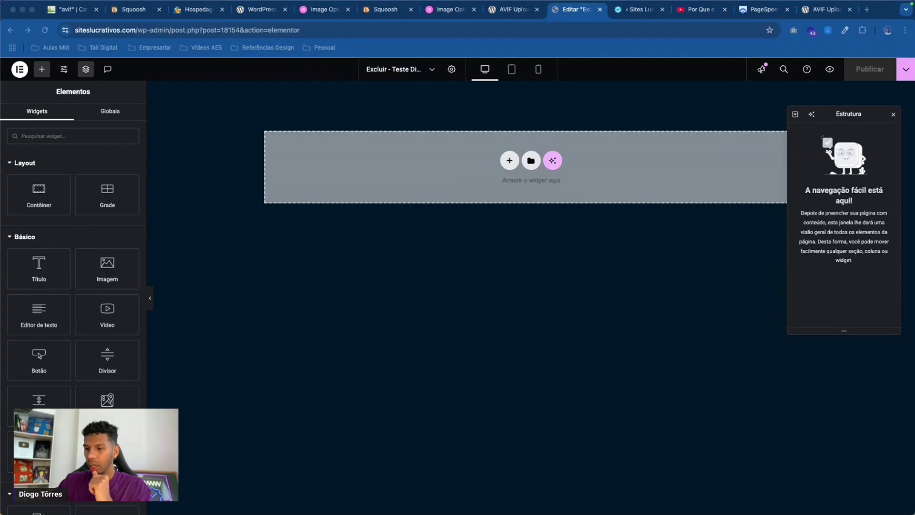
key("ctrl+Up")
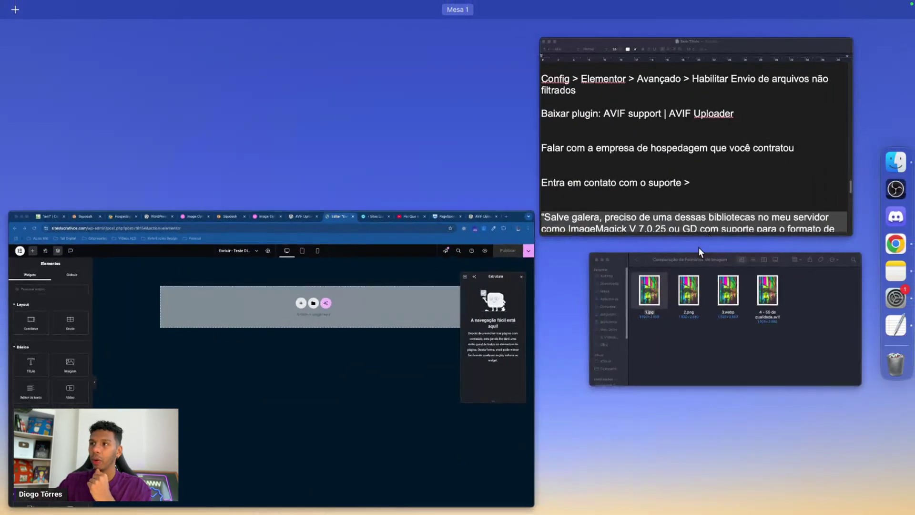
left_click(661, 284)
left_click_drag(588, 171, 460, 244)
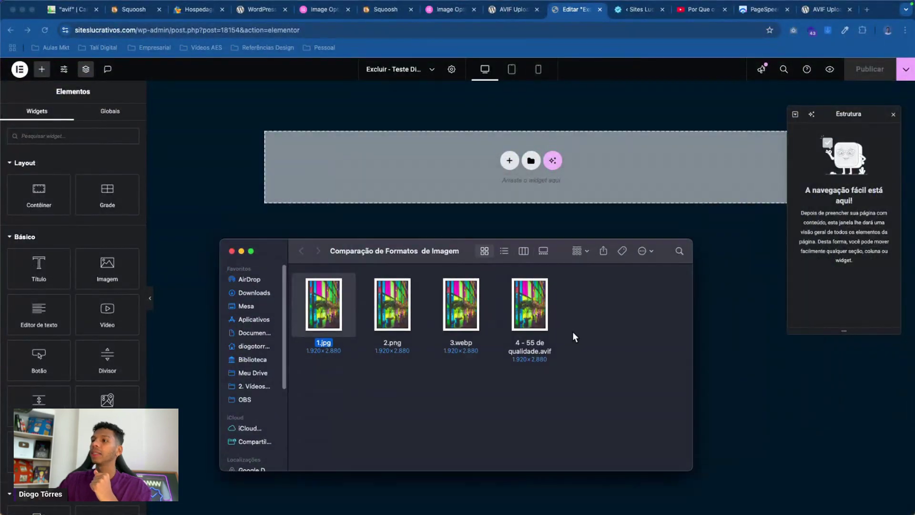
Step: Insert "4 - 55 de qualidade.avif" from the folder into the page's empty container and look over the placed image
left_click(527, 350)
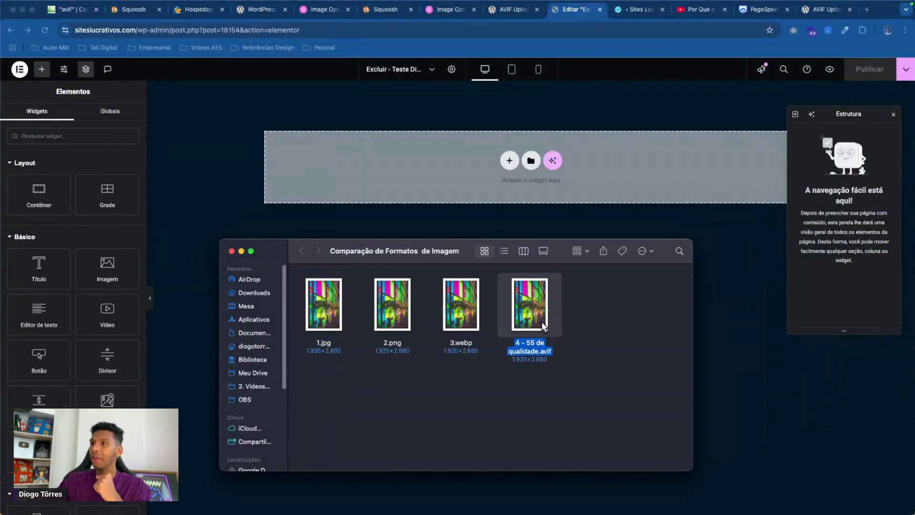
left_click_drag(542, 320, 473, 156)
scroll(445, 219, "down", 5)
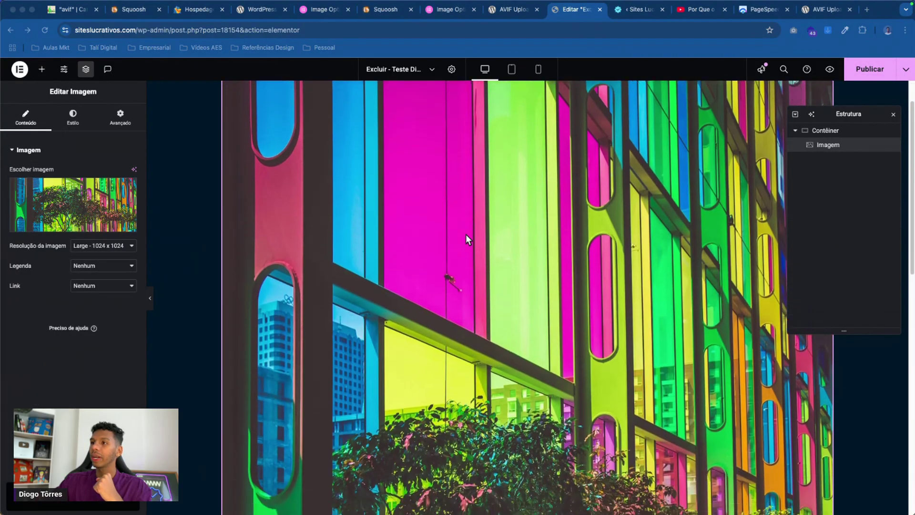
scroll(471, 237, "down", 5)
scroll(493, 228, "up", 10)
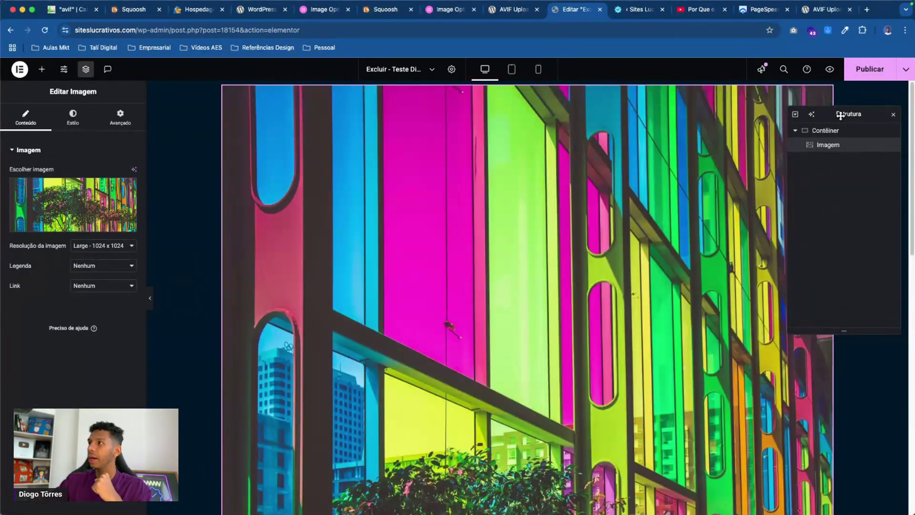
Step: Move the Estrutura panel lower on the canvas and set the image's width to Personalizado at 31%
left_click_drag(843, 114, 817, 265)
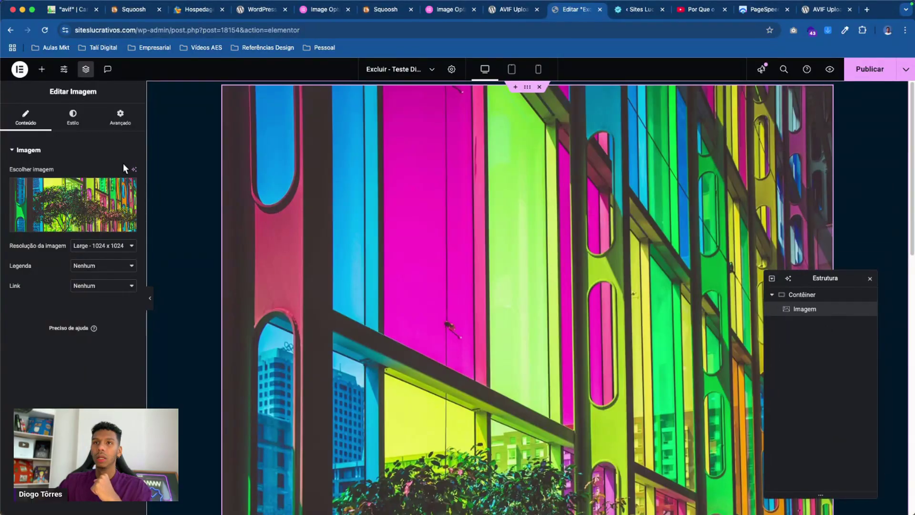
left_click(89, 245)
left_click(121, 117)
left_click(84, 248)
left_click(87, 279)
left_click_drag(11, 282, 40, 281)
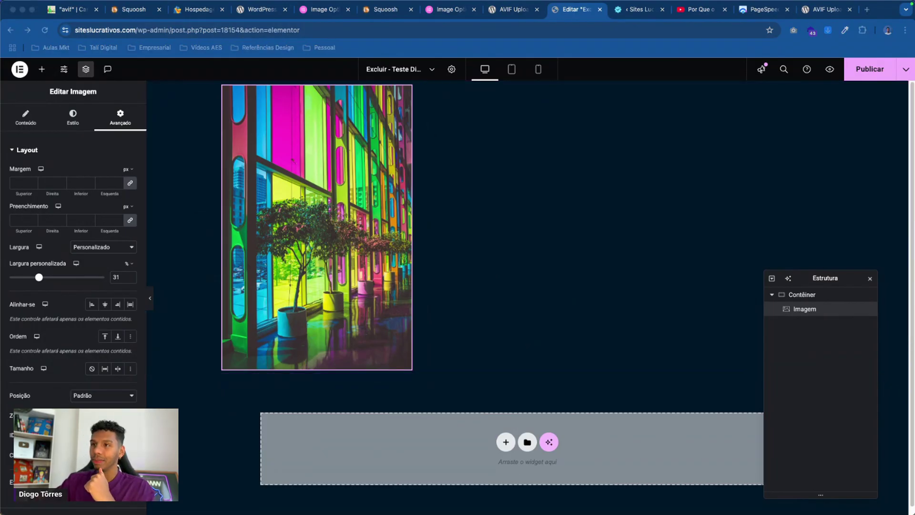
Step: Set the image's resolution to Completo
left_click(27, 118)
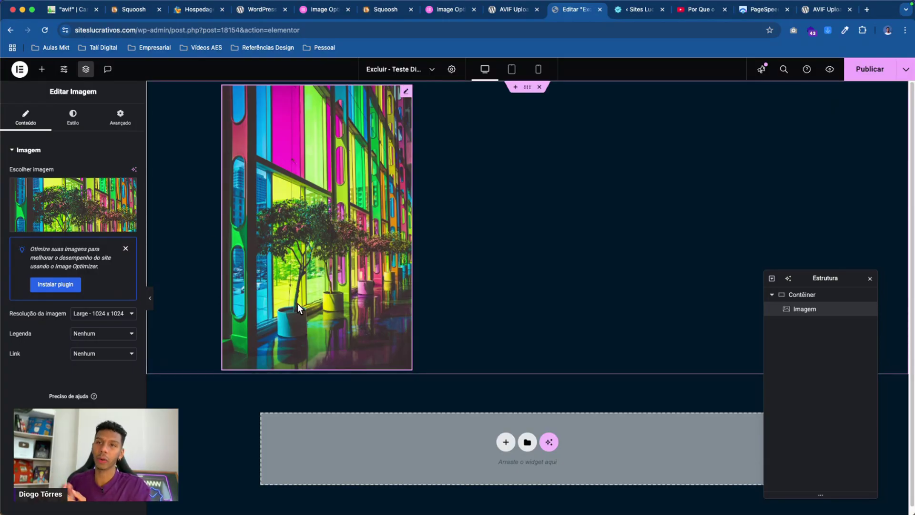
left_click(99, 312)
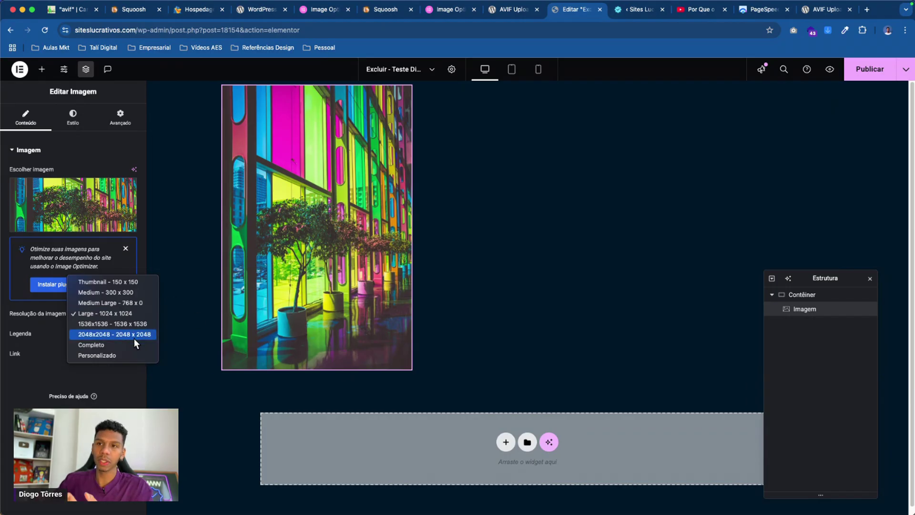
left_click(99, 344)
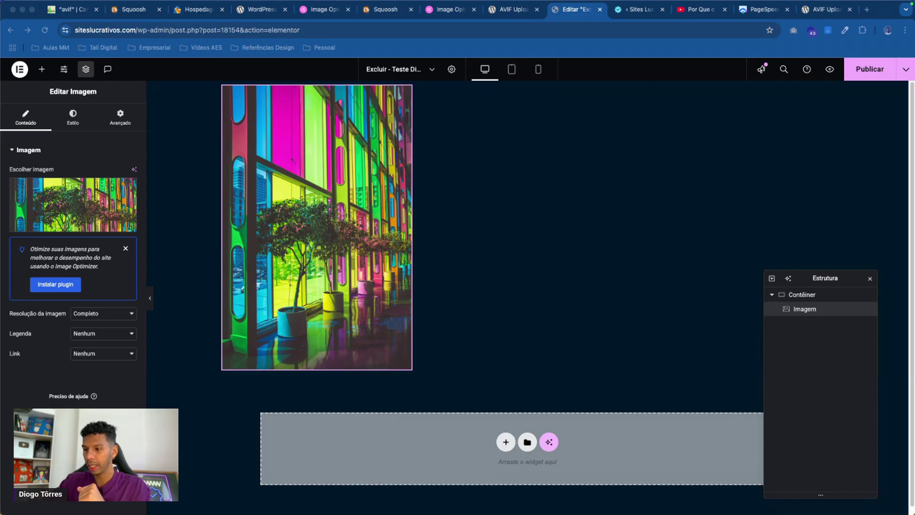
Step: Insert the LIKE cut-out file "4 - 55 de qualidade.avif" from the Downloads folder above the first image on the page
key("super+Tab")
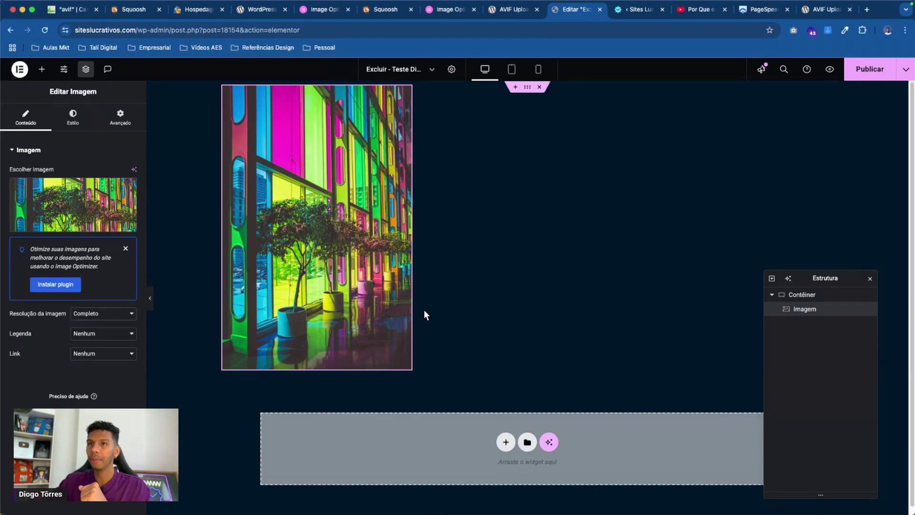
key("F4")
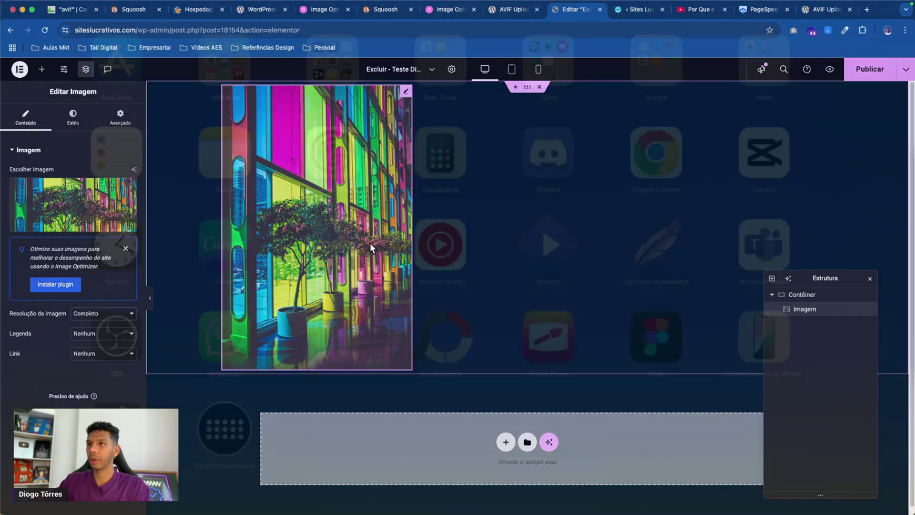
left_click(893, 161)
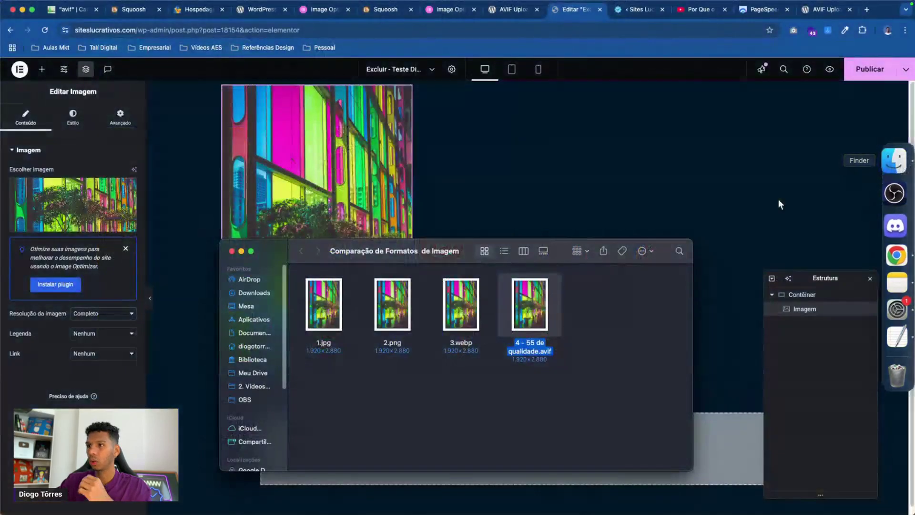
left_click(241, 292)
left_click_drag(401, 253, 422, 270)
left_click_drag(339, 326, 364, 252)
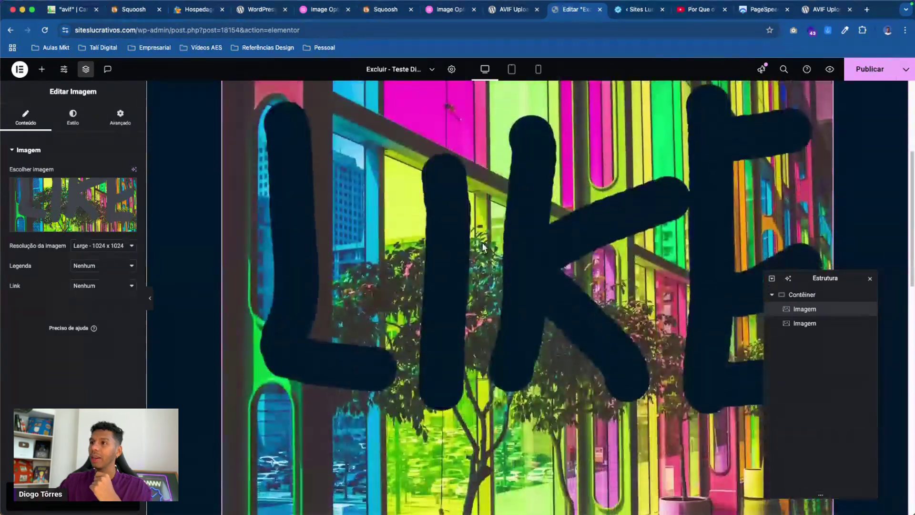
scroll(482, 247, "down", 1)
scroll(535, 190, "up", 5)
scroll(553, 235, "down", 5)
Step: Set the LIKE image's width to Personalizado at 41%
left_click(120, 118)
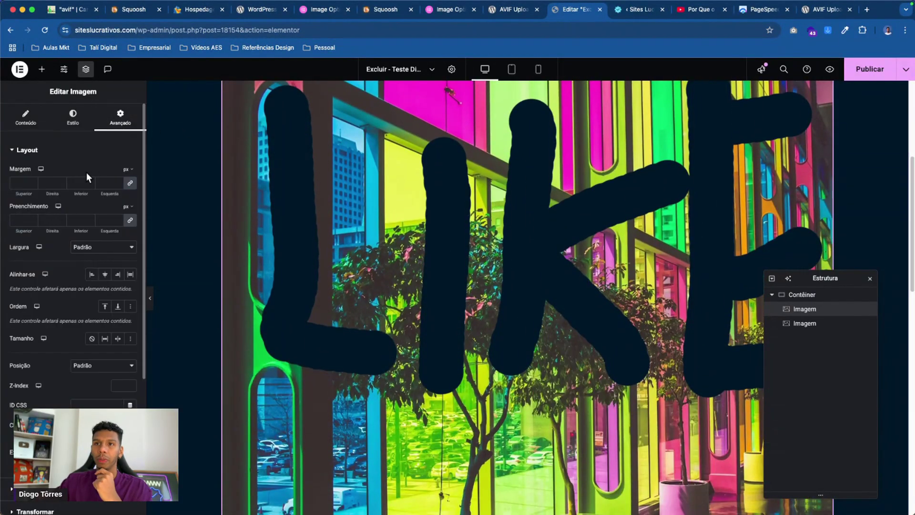
left_click(102, 247)
left_click(61, 266)
left_click_drag(11, 277, 48, 277)
scroll(395, 248, "up", 5)
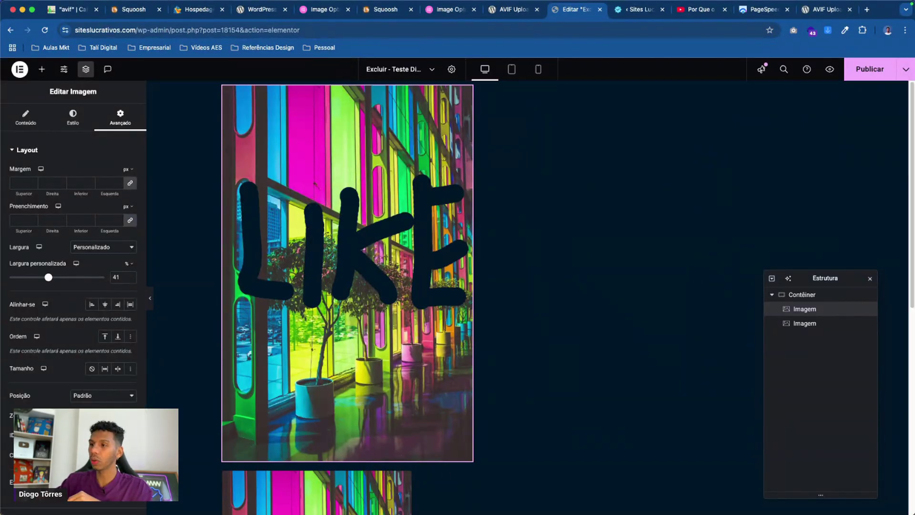
Step: Open the LIKE AVIF file from Downloads in photopea.com to inspect its transparent areas, and close that browser tab
left_click(866, 9)
type("photopea.com")
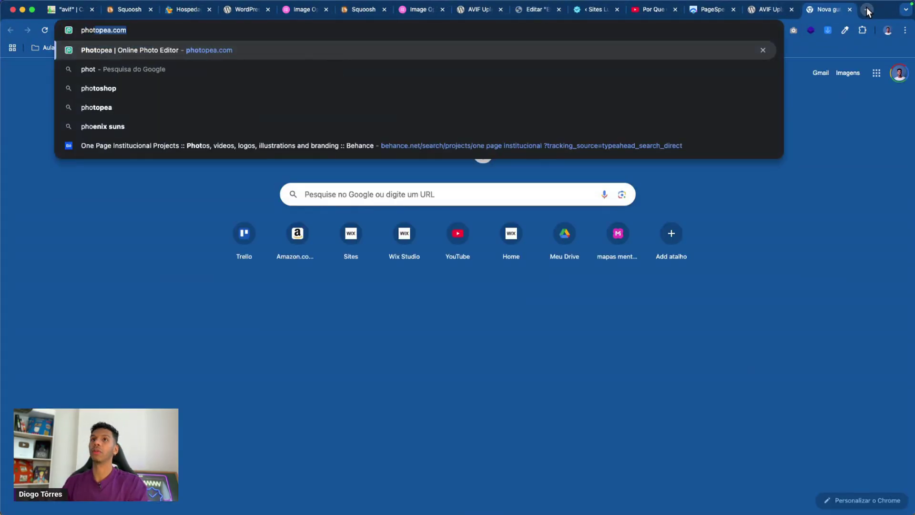
key("Return")
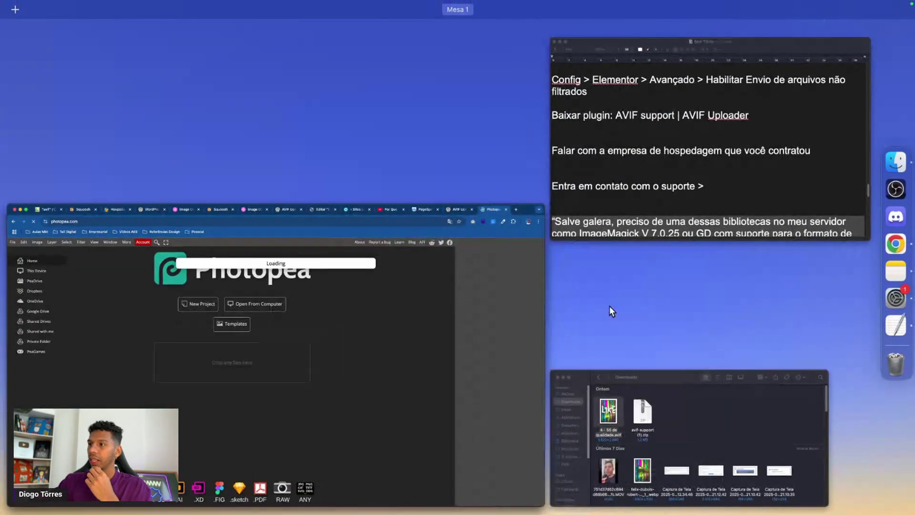
left_click(361, 342)
left_click_drag(362, 343, 430, 234)
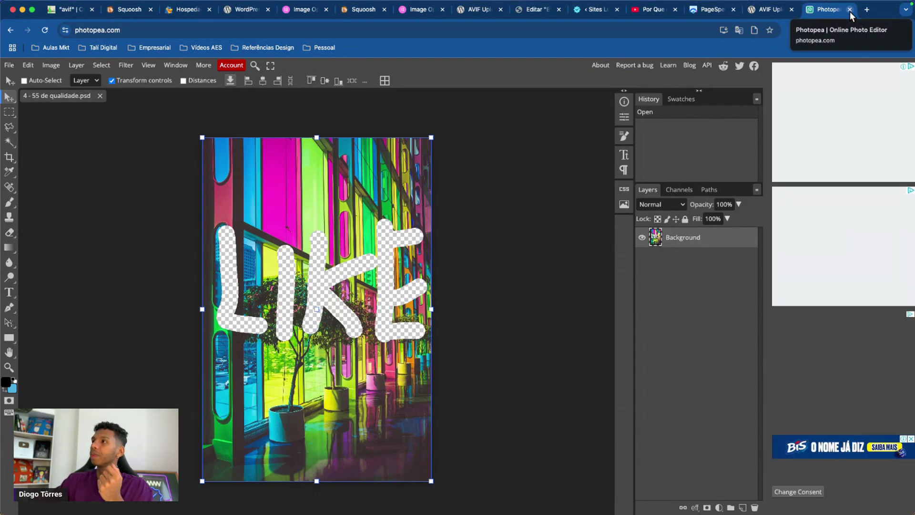
left_click(849, 10)
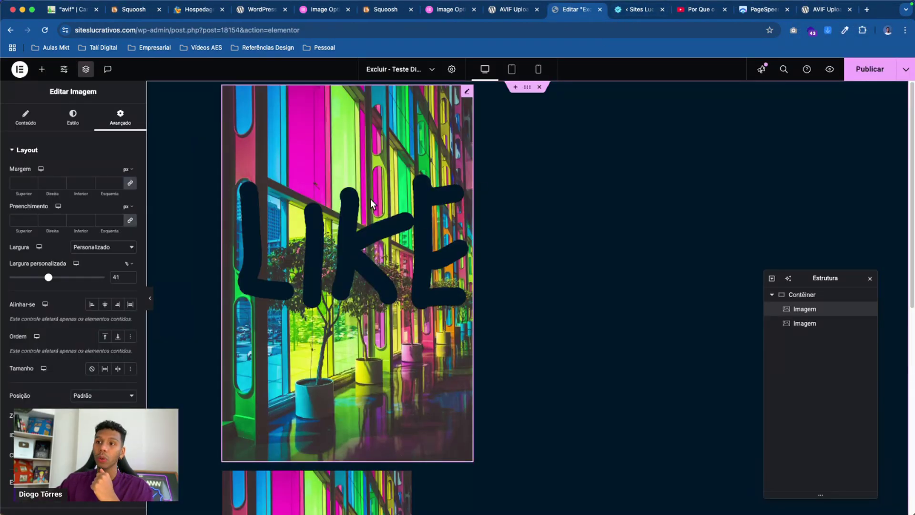
Step: Set the LIKE image's position to Absoluto in its advanced layout settings
scroll(334, 247, "down", 3)
scroll(345, 284, "up", 3)
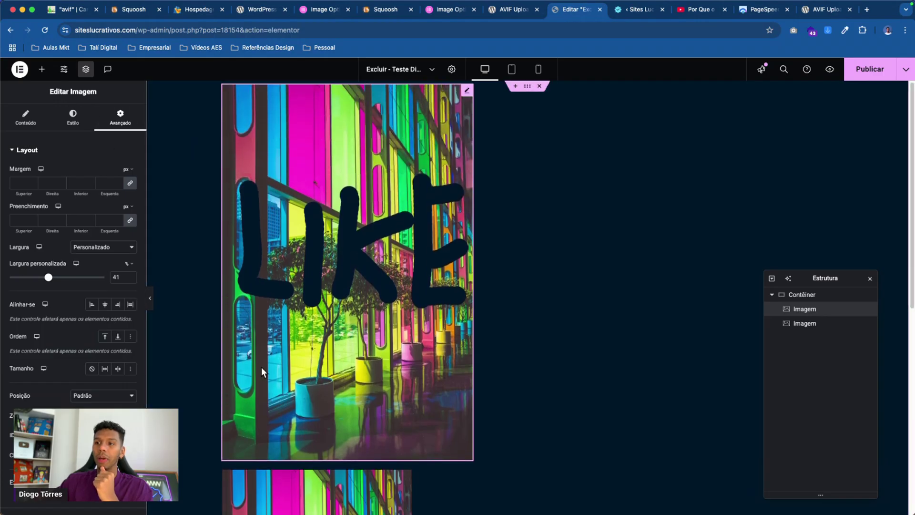
scroll(324, 384, "down", 3)
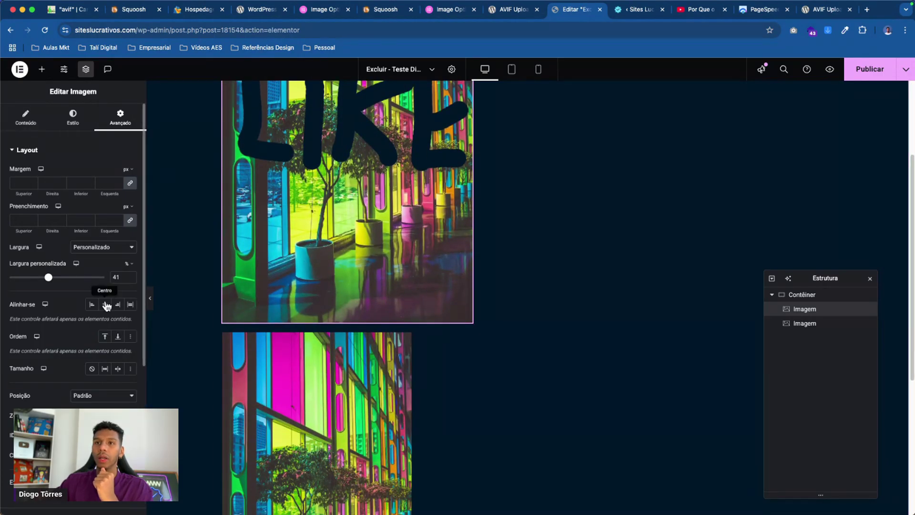
scroll(95, 315, "down", 5)
scroll(69, 406, "up", 2)
scroll(71, 334, "up", 2)
scroll(68, 286, "down", 4)
scroll(69, 294, "up", 2)
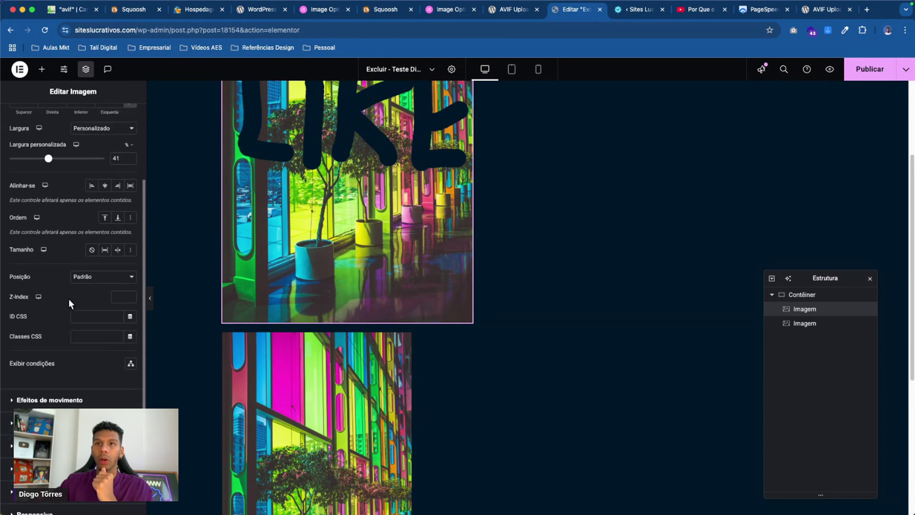
left_click(88, 277)
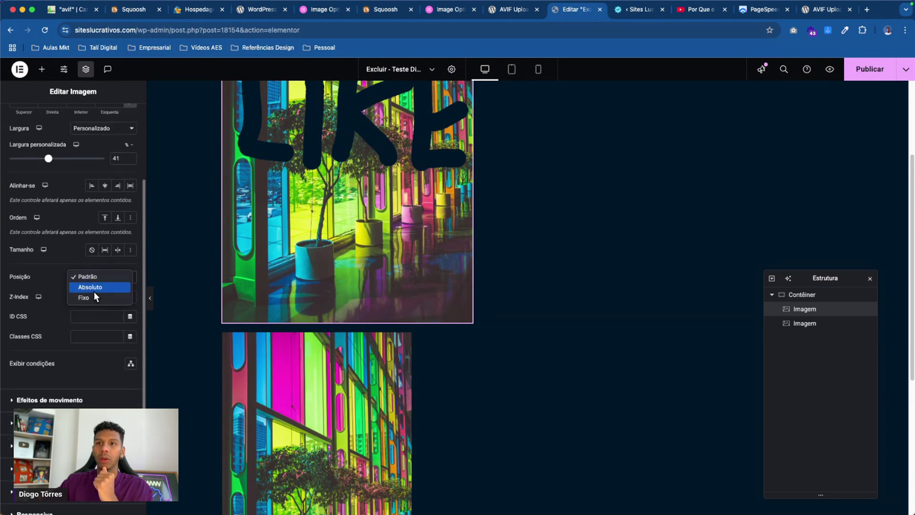
left_click(95, 288)
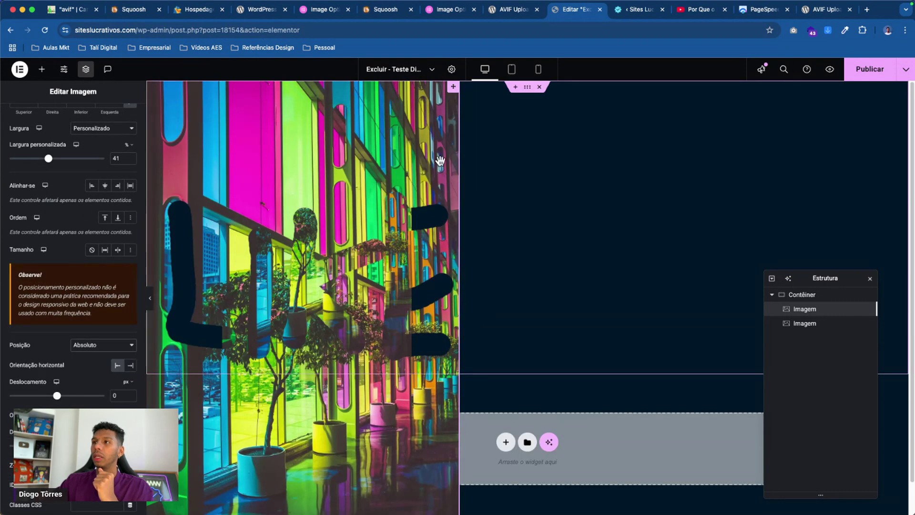
Step: Set the LIKE image's custom width to 22% and move it to the right of the other image
scroll(120, 143, "up", 3)
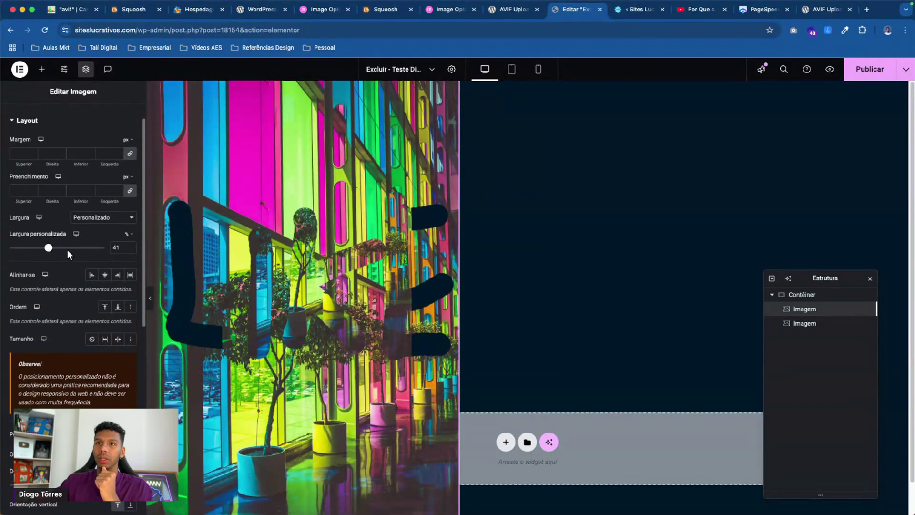
left_click_drag(48, 249, 30, 248)
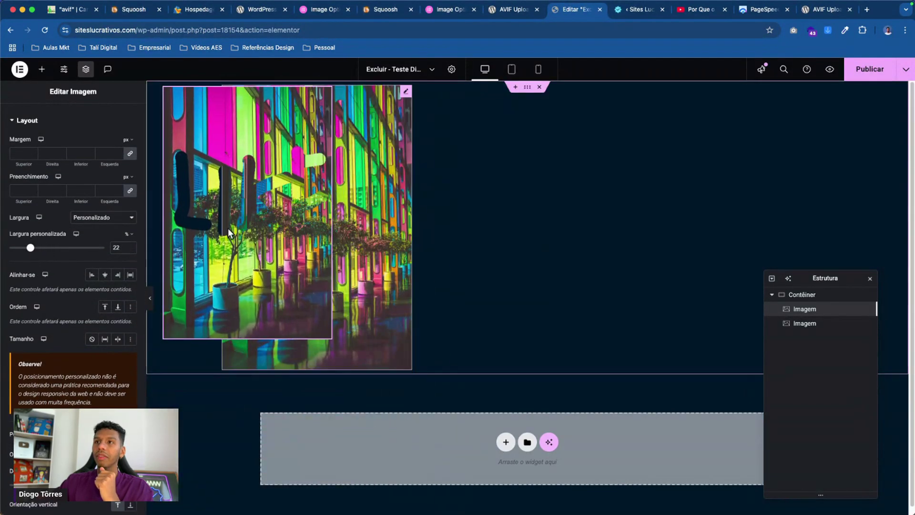
left_click_drag(301, 241, 498, 261)
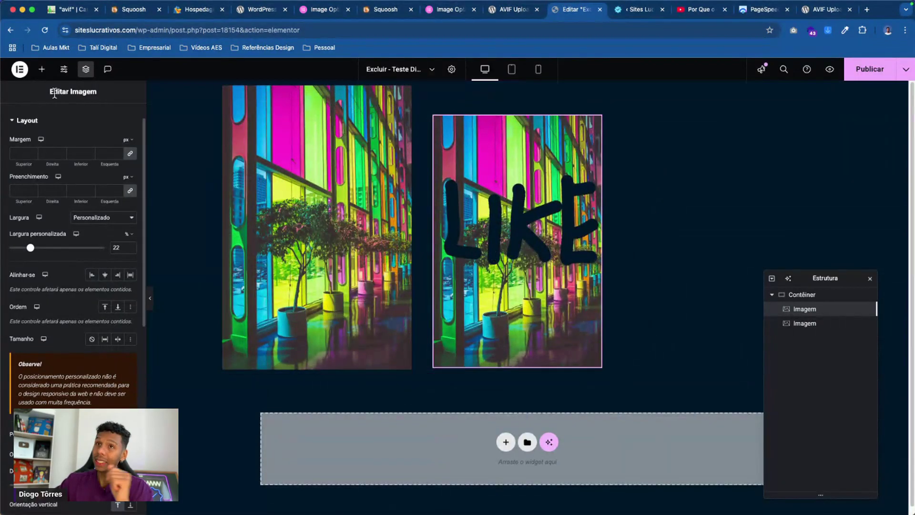
Step: Set the LIKE image's resolution to Completo and reposition it so it partly overlaps the other image
left_click(17, 123)
left_click(32, 119)
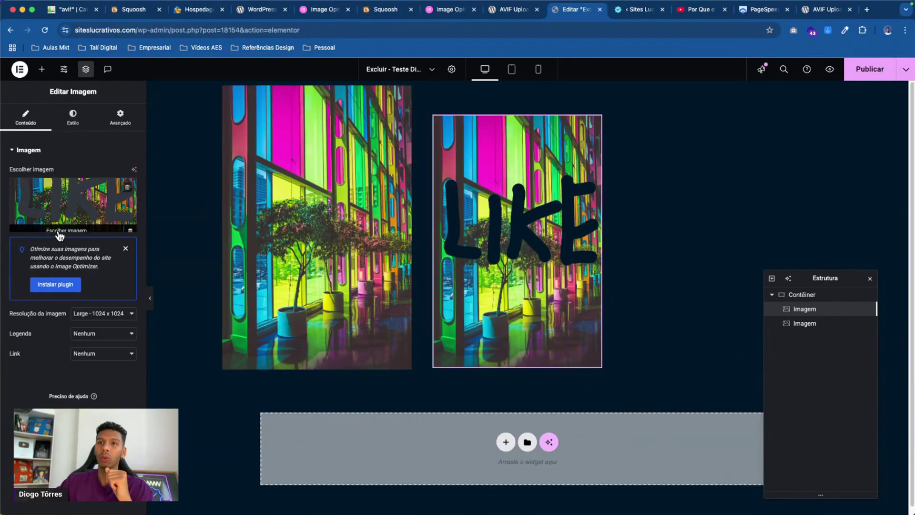
left_click(93, 318)
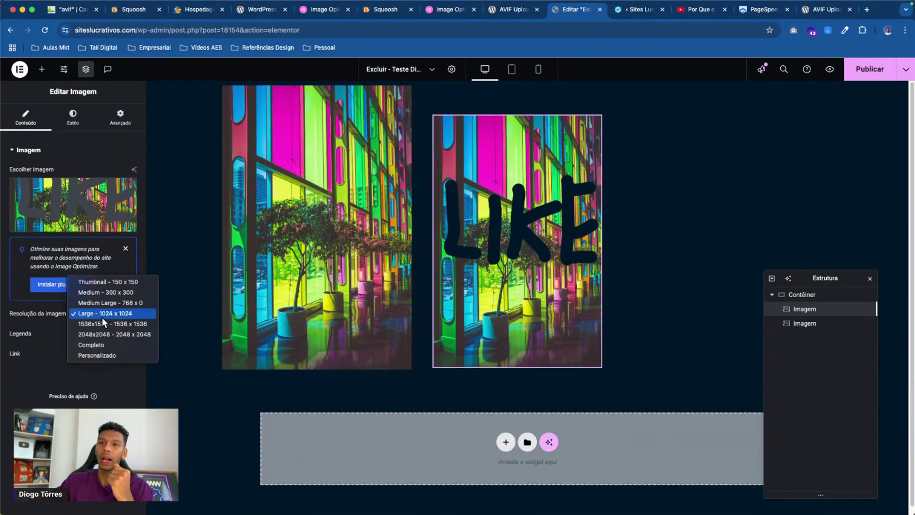
left_click(95, 346)
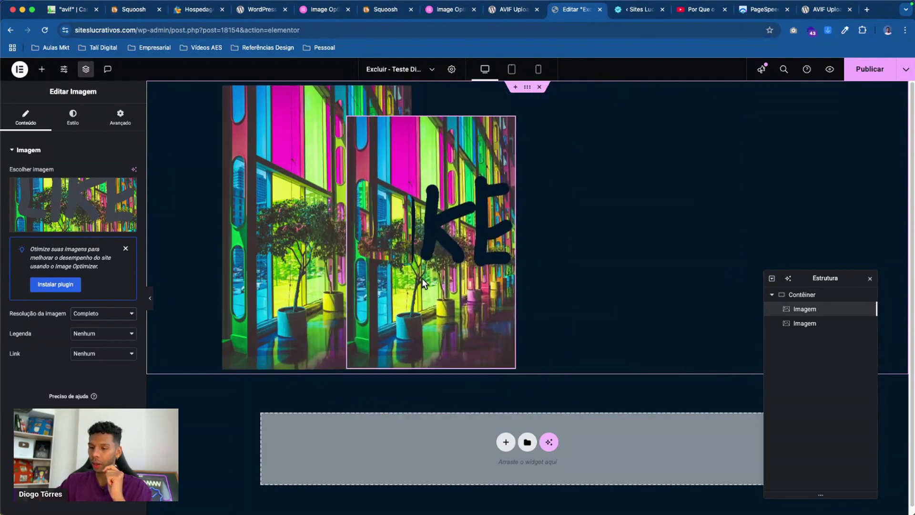
scroll(442, 381, "down", 1)
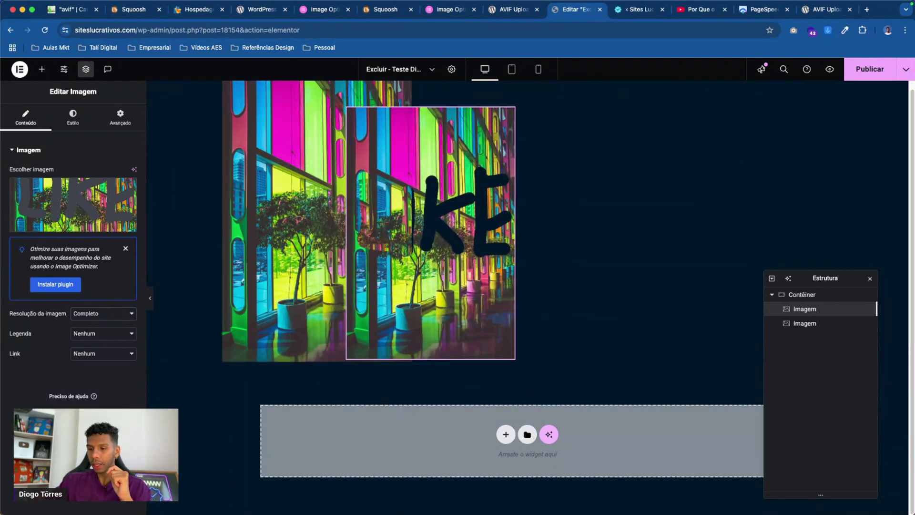
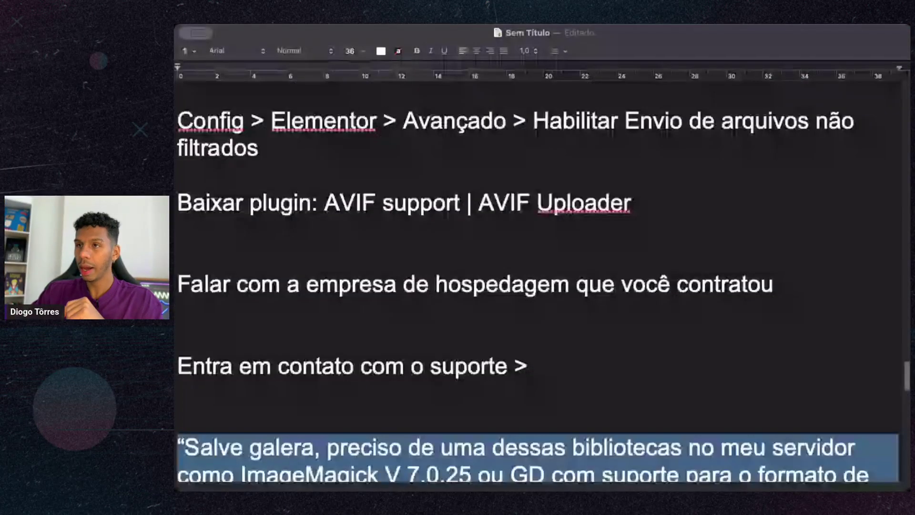
Step: Switch to the notes document and add the heading "Perguntas Frequentes" several lines below the explanation of server libraries
scroll(682, 173, "down", 10)
scroll(706, 216, "up", 6)
left_click(798, 209)
key("Return")
key("Return")
key("Return")
key("Return")
key("Return")
type("PERGU")
key("BackSpace")
key("BackSpace")
key("BackSpace")
key("BackSpace")
type("erugu")
key("BackSpace")
key("BackSpace")
key("BackSpace")
type("guntas f")
key("BackSpace")
type("Frequentes")
key("Return")
key("Return")
key("Return")
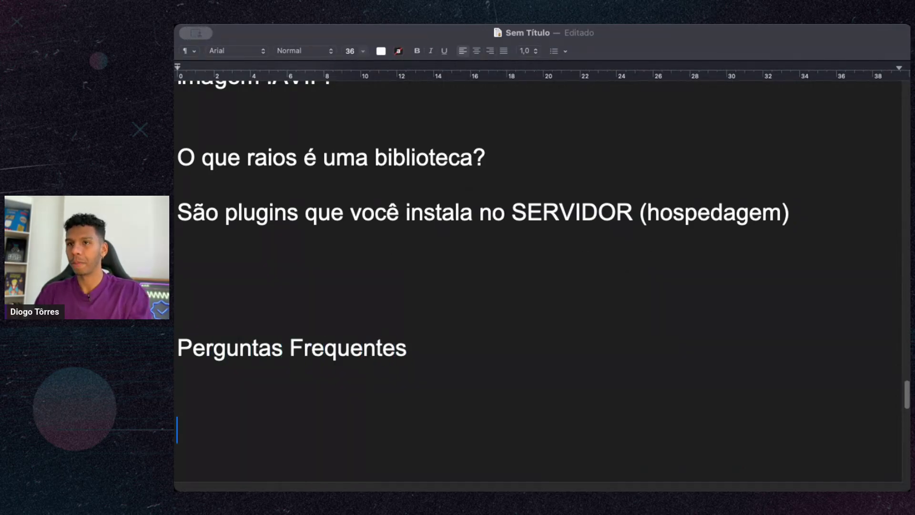
Step: Write "Posso continuar usando webp? com certeza" under the Perguntas Frequentes heading
scroll(241, 320, "down", 5)
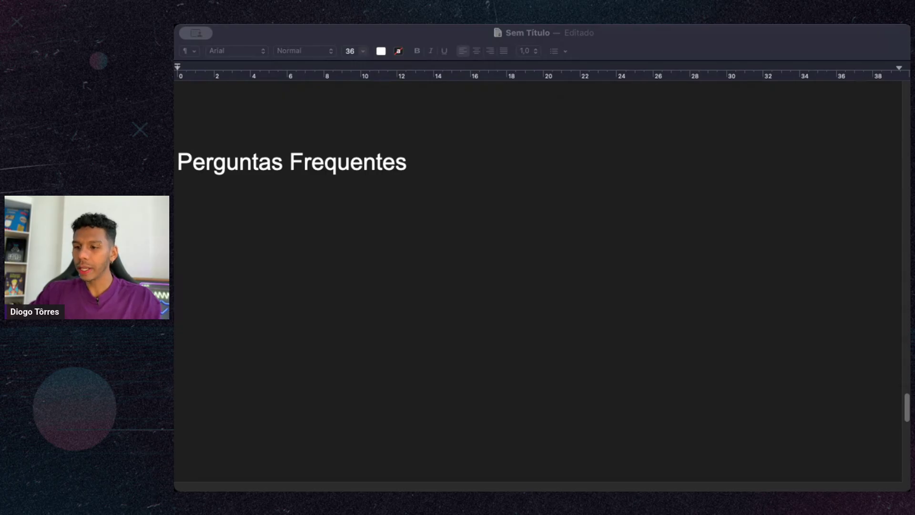
left_click(229, 438)
type("Posso continuar usando webp? com certeza")
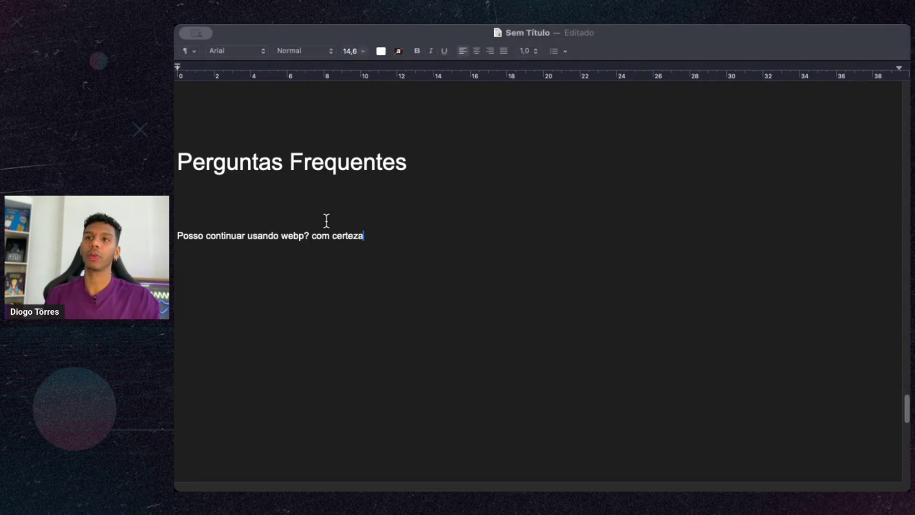
Step: Set the webp question line's font size to 36 and put a dash in front of it
left_click_drag(359, 243, 178, 225)
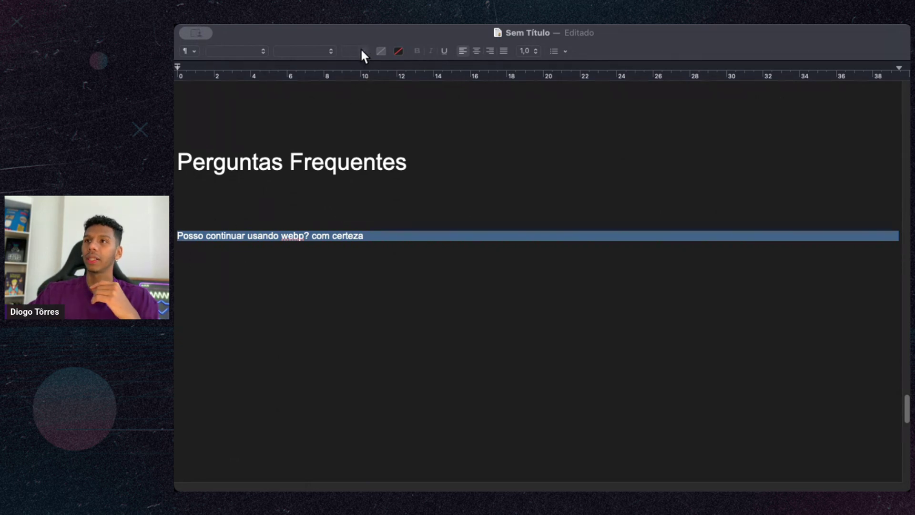
left_click(360, 49)
left_click(351, 150)
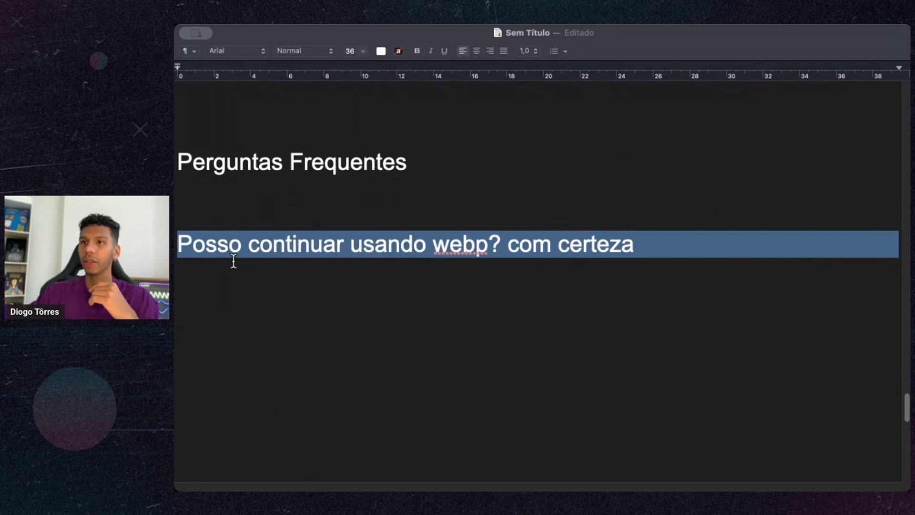
left_click(178, 245)
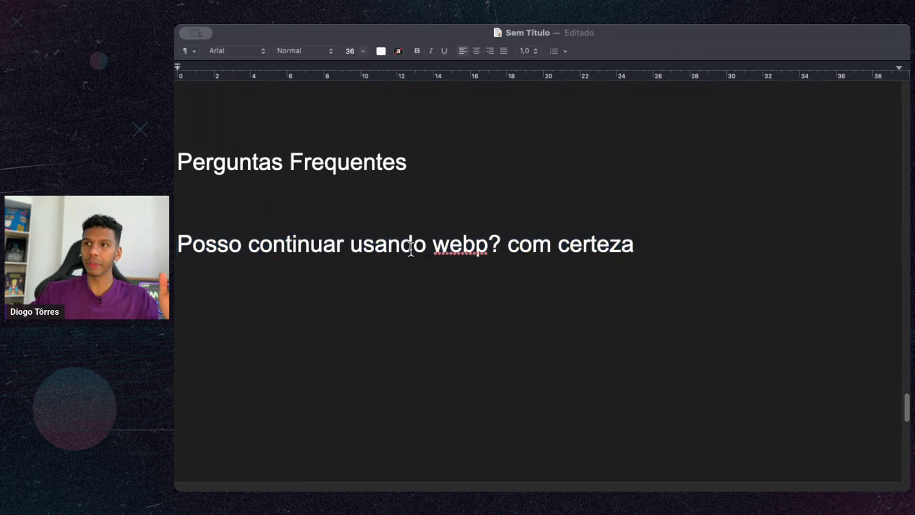
type("-")
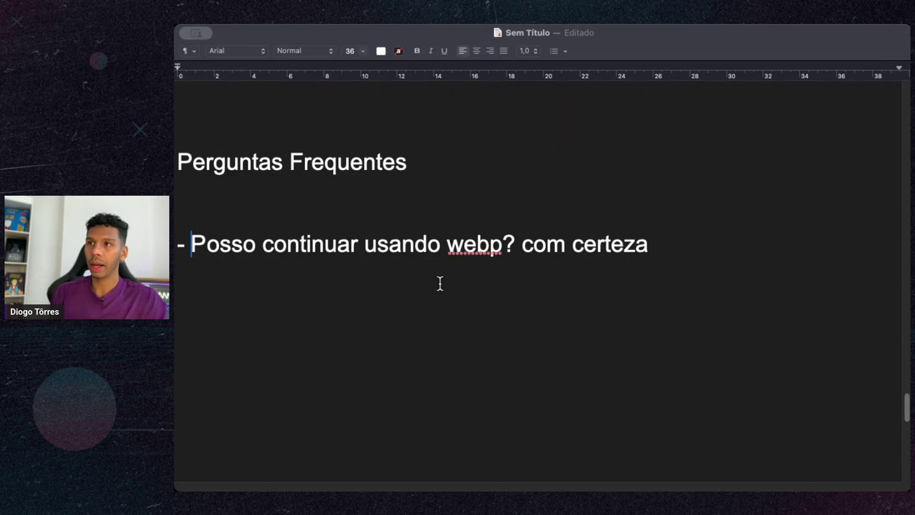
Step: Add a second dashed question below the webp line: "- Quando não usar o AVIF?"
left_click(544, 244)
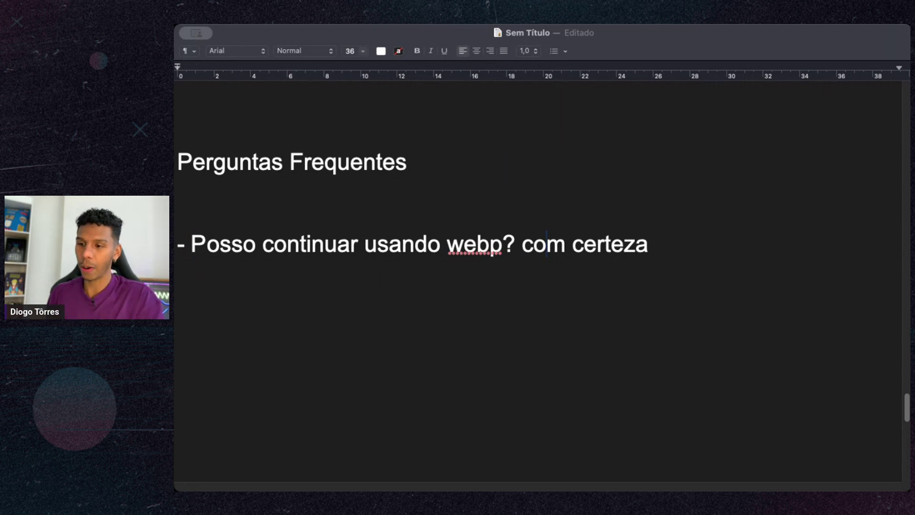
key("super+Tab")
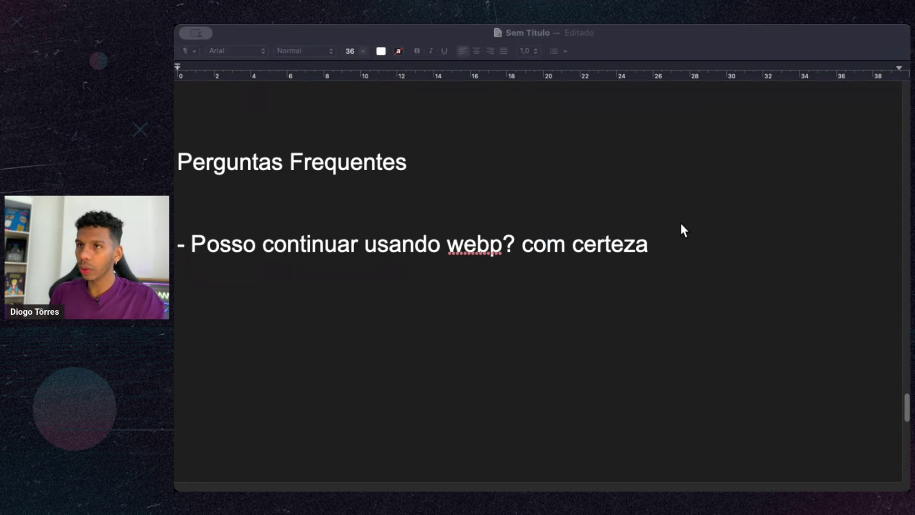
key("super+Tab")
left_click(678, 241)
key("Return")
type("- QUan")
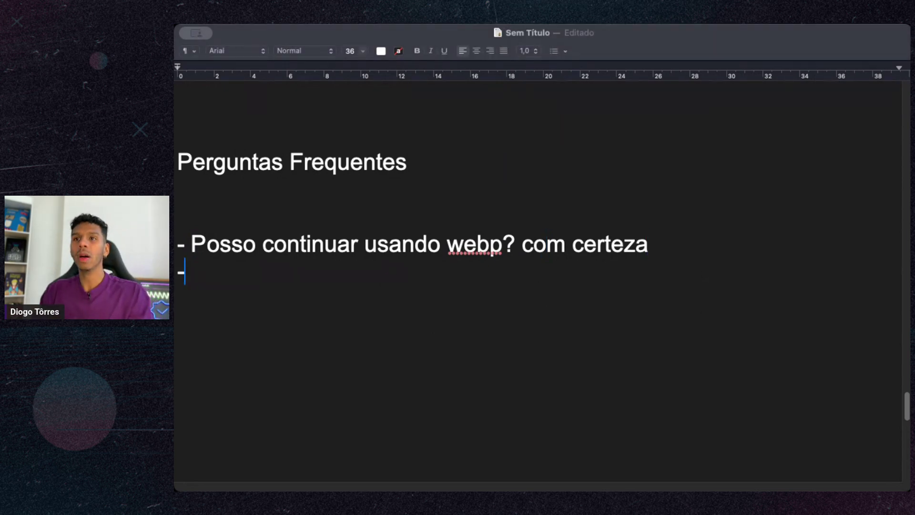
key("BackSpace")
key("BackSpace")
key("BackSpace")
key("BackSpace")
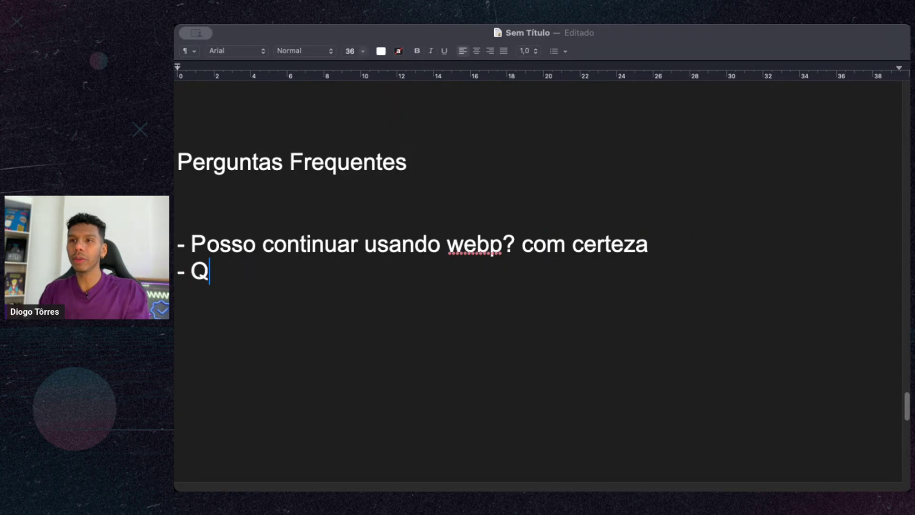
type("Qunado")
key("BackSpace")
key("BackSpace")
key("BackSpace")
type("ando não usar o AVIF?")
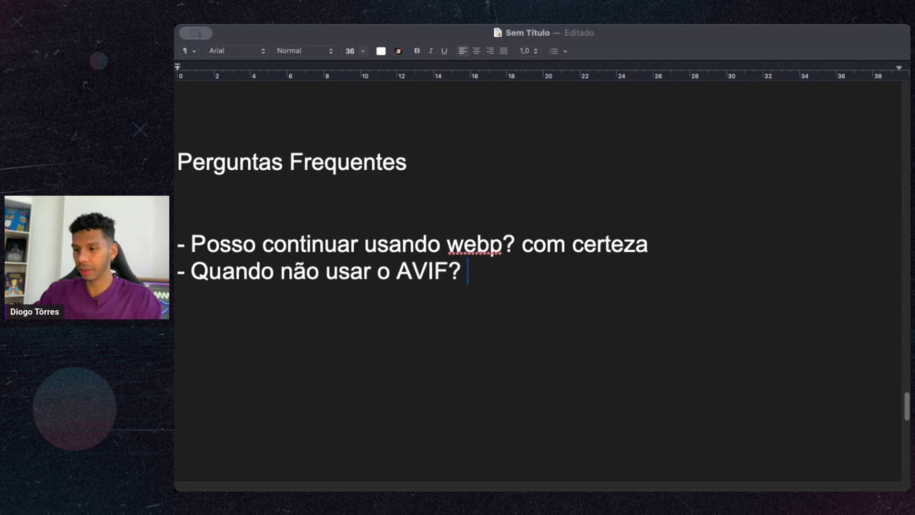
Step: Answer the AVIF question on the same line with "Imagens com textos"
key("super+Tab")
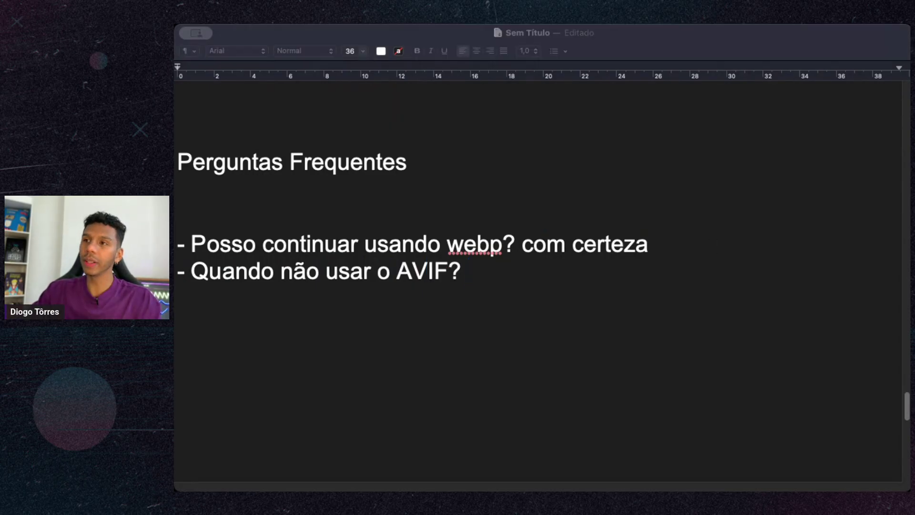
left_click(510, 265)
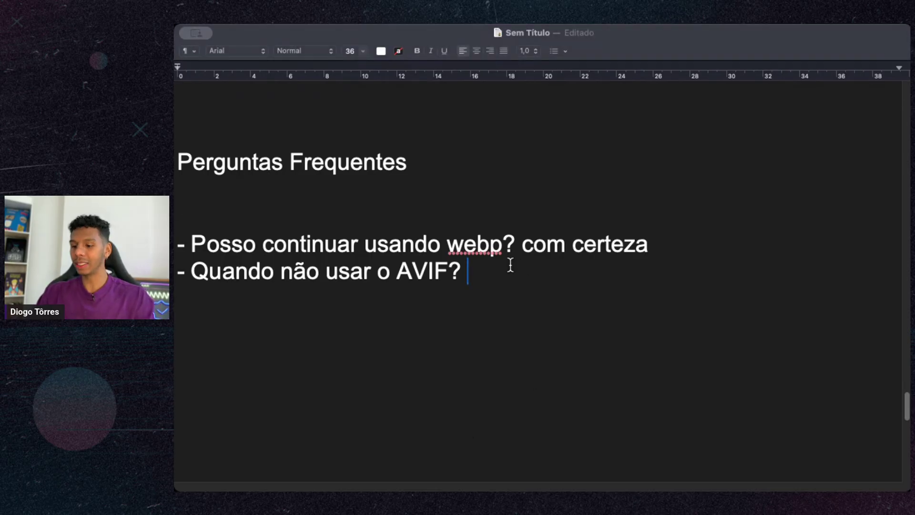
type("Imagens com tex")
type("tows")
key("BackSpace")
key("BackSpace")
type("s")
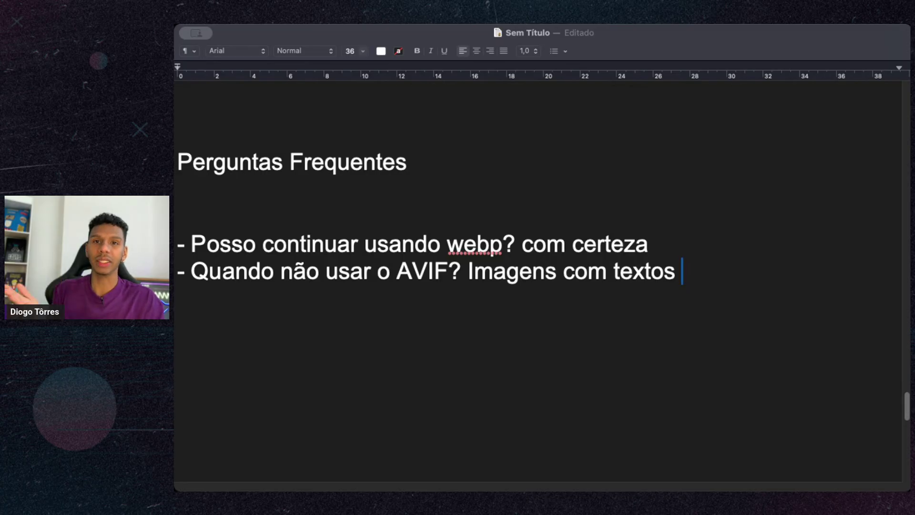
Step: Append the alternative formats "(SVG, JPG, WebP)" to the answer about images with text
key("BackSpace")
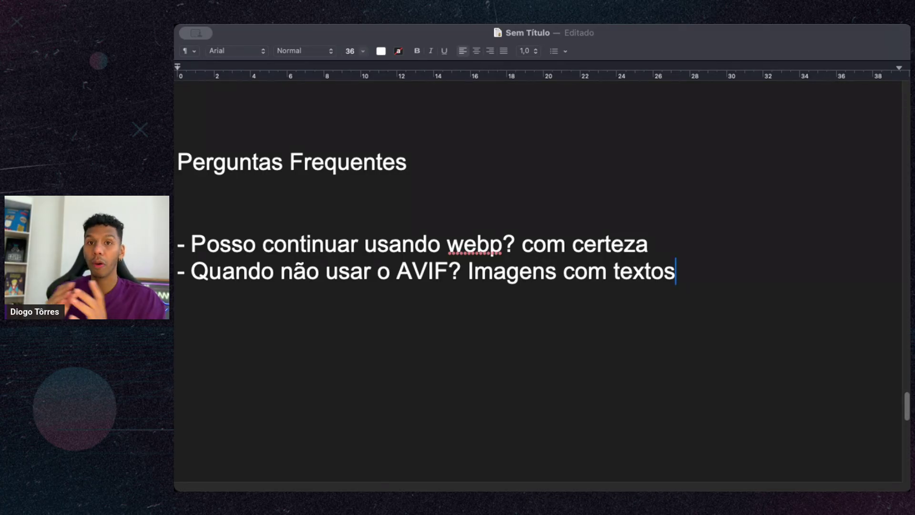
type("(")
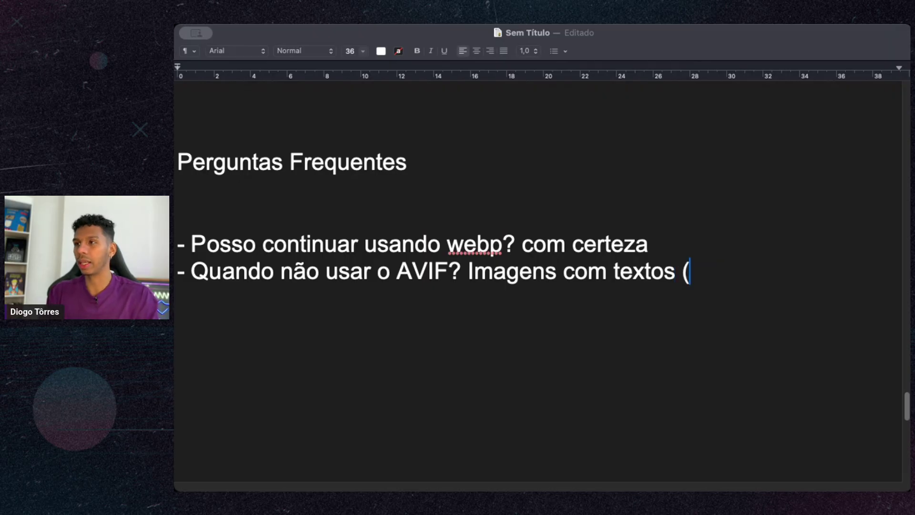
type("SVG,")
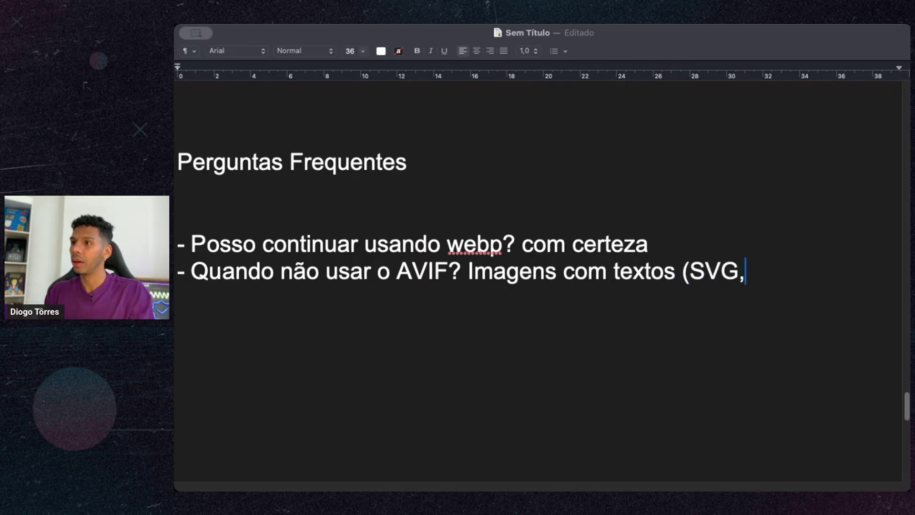
type(" PNG")
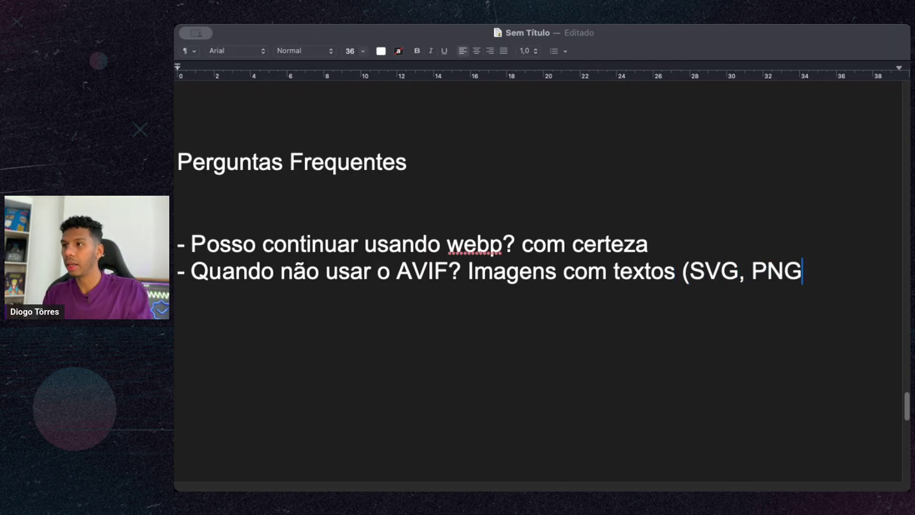
key("BackSpace")
key("BackSpace")
key("BackSpace")
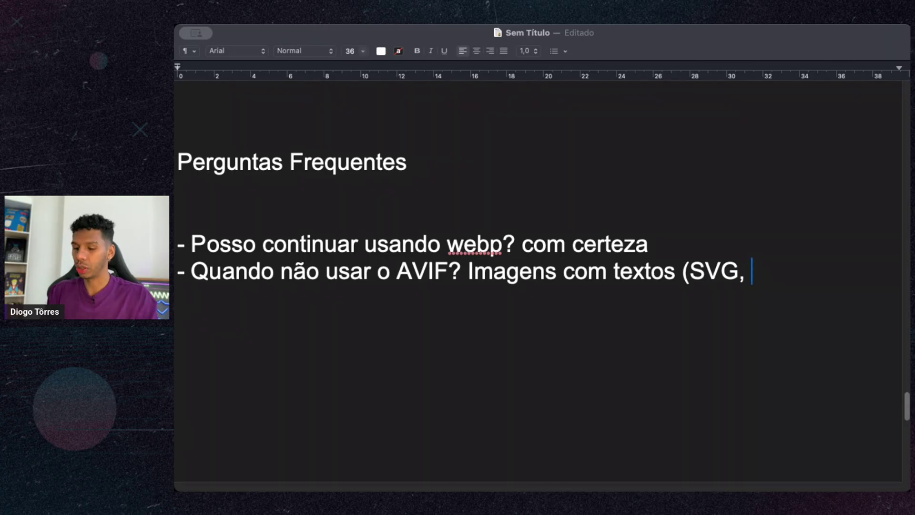
type("JPG,")
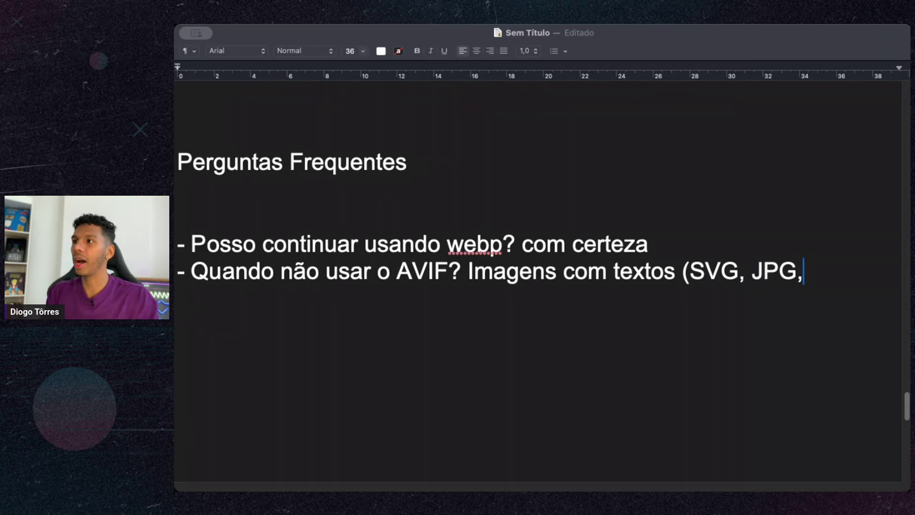
type(" Web")
key("BackSpace")
type("P)")
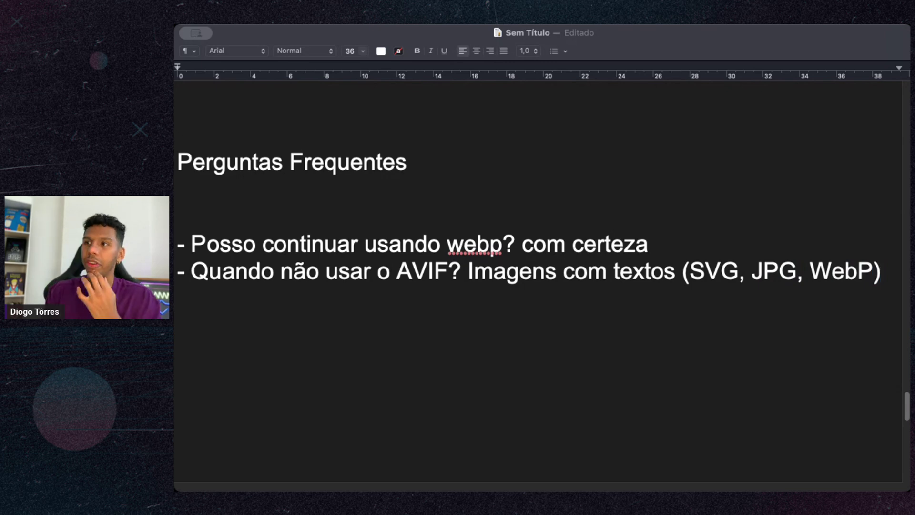
Step: Insert ", logos, ícones, vetores" after "textos" in the answer about when not to use AVIF
key("Left")
key("Left")
key("Left")
key("Left")
key("Left")
key("Left")
key("Left")
key("Left")
key("Left")
key("Left")
key("Left")
key("Left")
key("Left")
key("Left")
key("Left")
key("Left")
key("Left")
type(", logos")
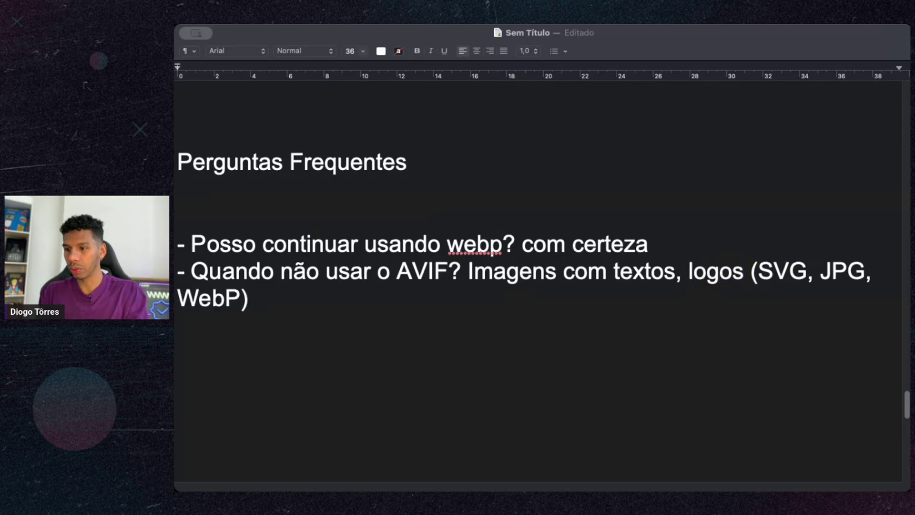
type(",")
key("dead_acute")
type("ícones, veto")
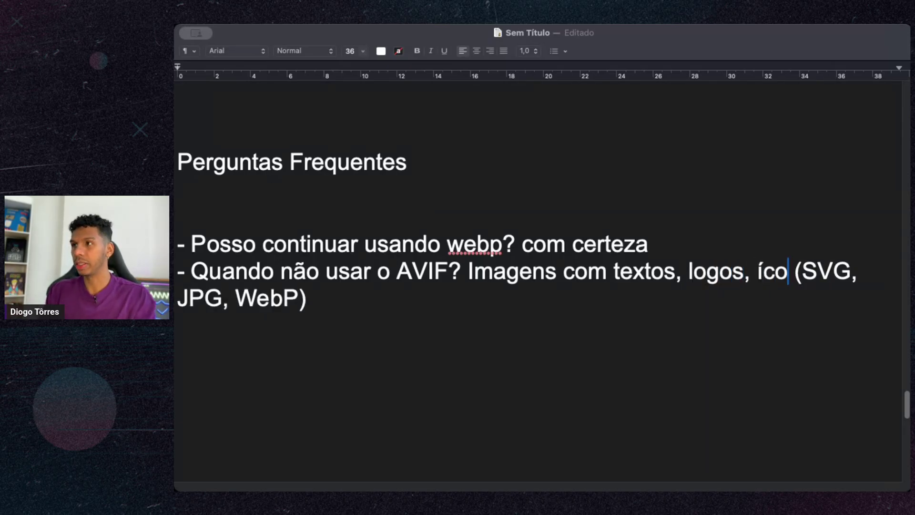
type("res")
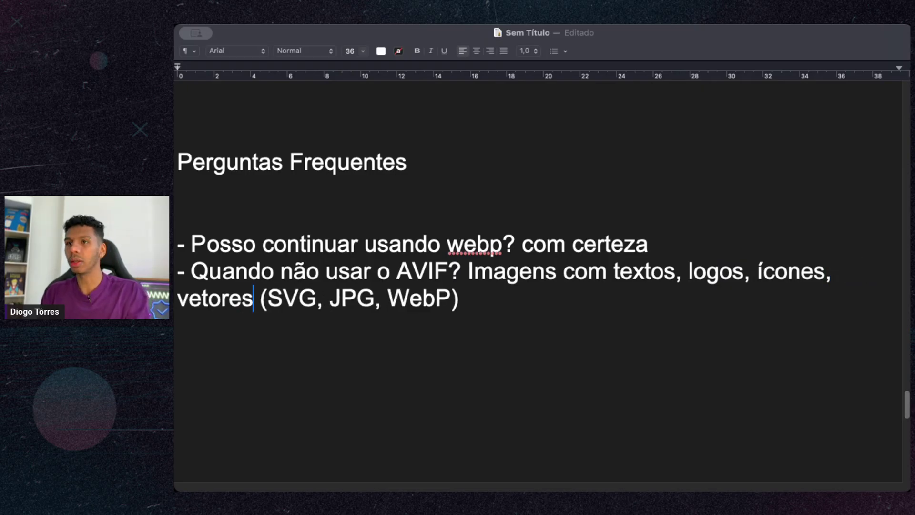
Step: Add blank lines below the answer listing SVG, JPG and WebP
left_click(476, 307)
key("Return")
key("Return")
key("Return")
left_click_drag(506, 307, 179, 273)
left_click(500, 311)
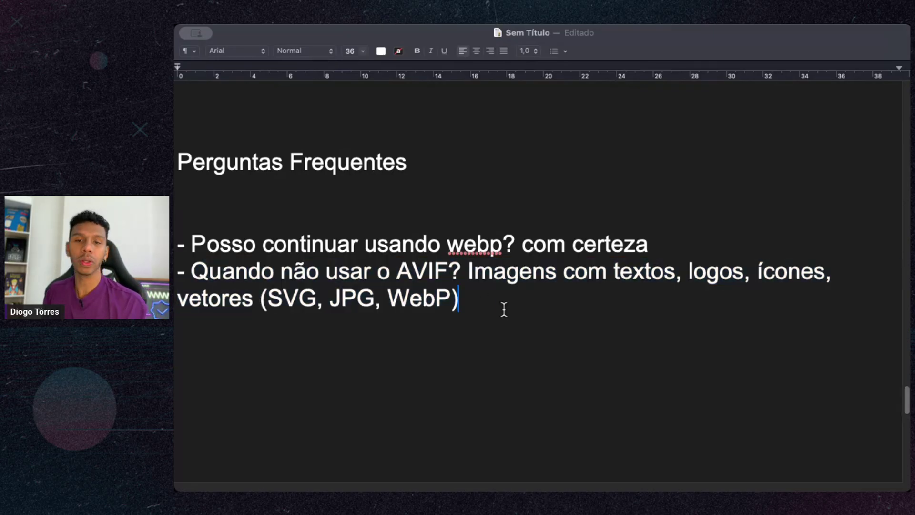
key("Return")
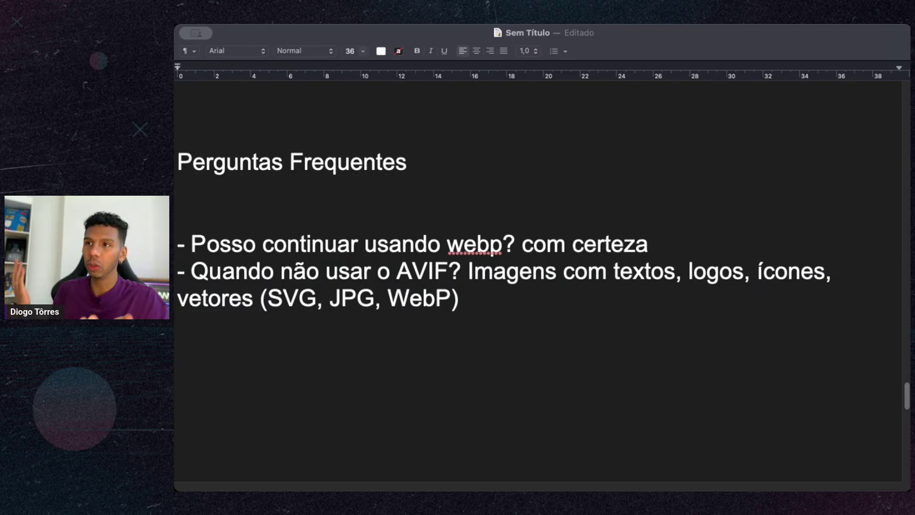
left_click_drag(461, 272, 189, 268)
left_click(190, 269)
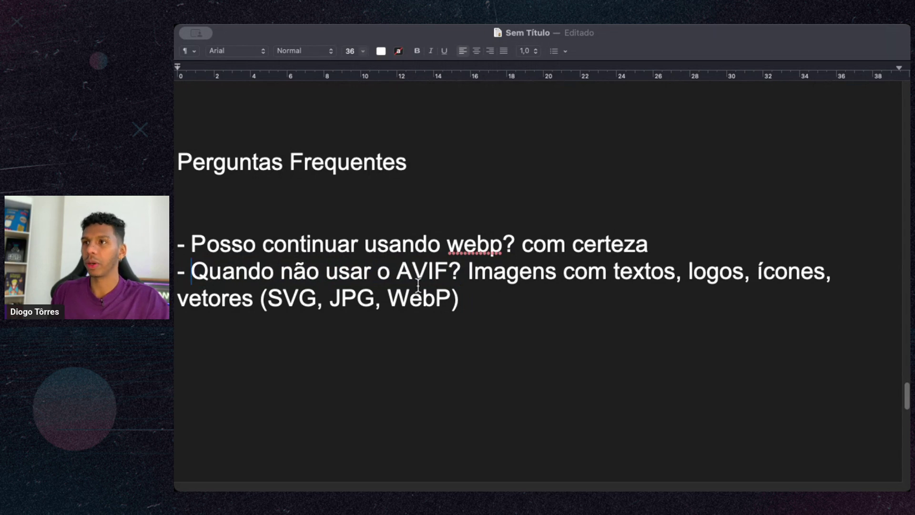
scroll(415, 288, "down", 2)
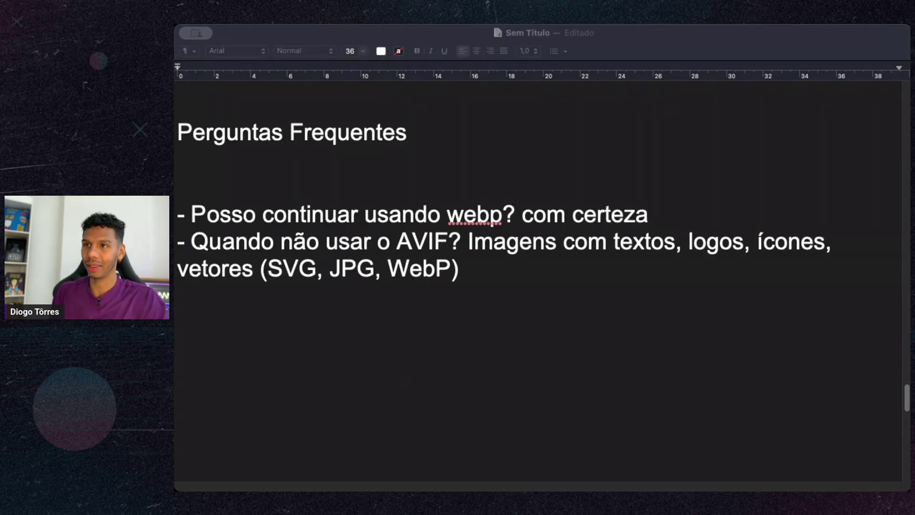
Step: Leave more empty space below the frequently asked questions and insert the heading "RECAPTULANDO"
triple_click(373, 328)
left_click(357, 324)
key("Return")
key("Return")
key("Return")
key("Return")
scroll(361, 331, "down", 2)
scroll(361, 332, "down", 3)
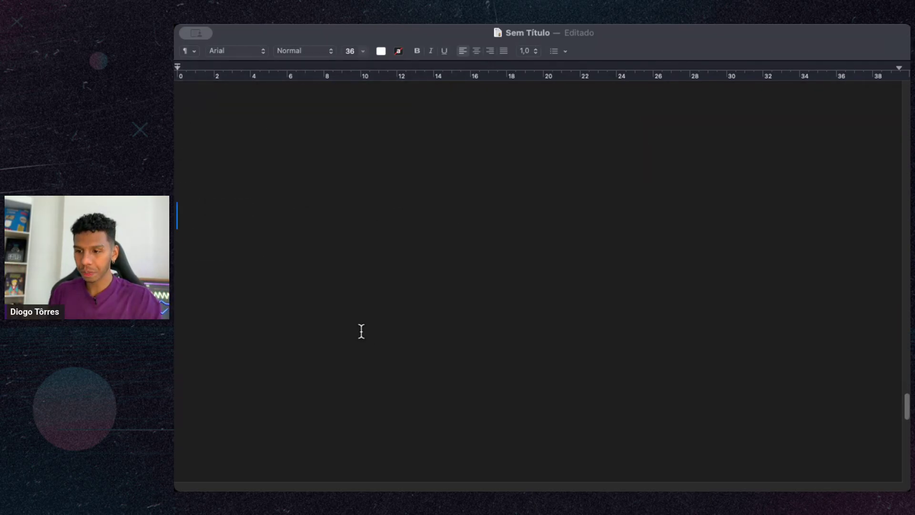
key("super+Tab")
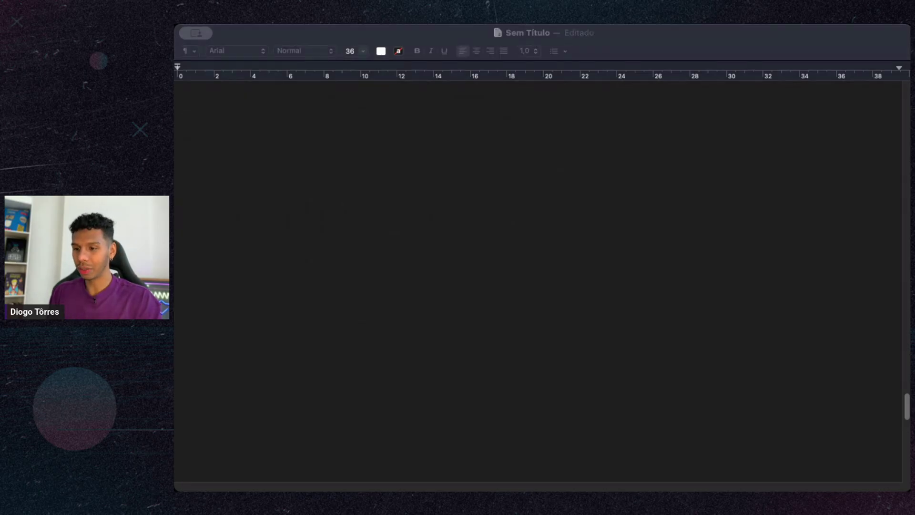
left_click(302, 254)
type("RECAPTULANDO")
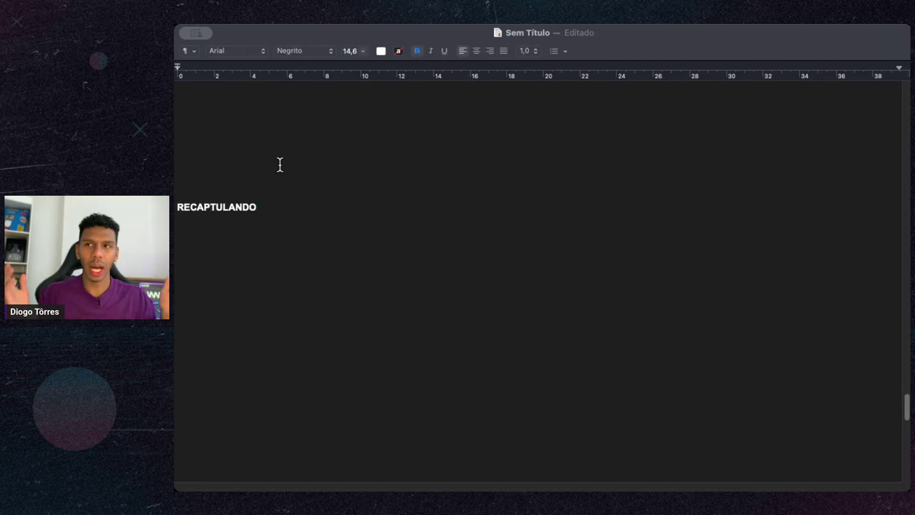
Step: Set the "RECAPTULANDO" heading's font size to 36
triple_click(284, 207)
double_click(284, 207)
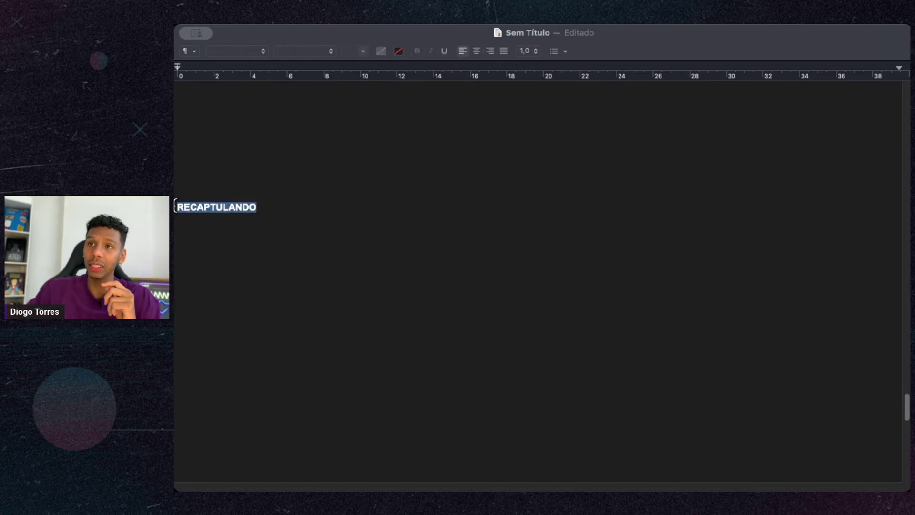
left_click(362, 52)
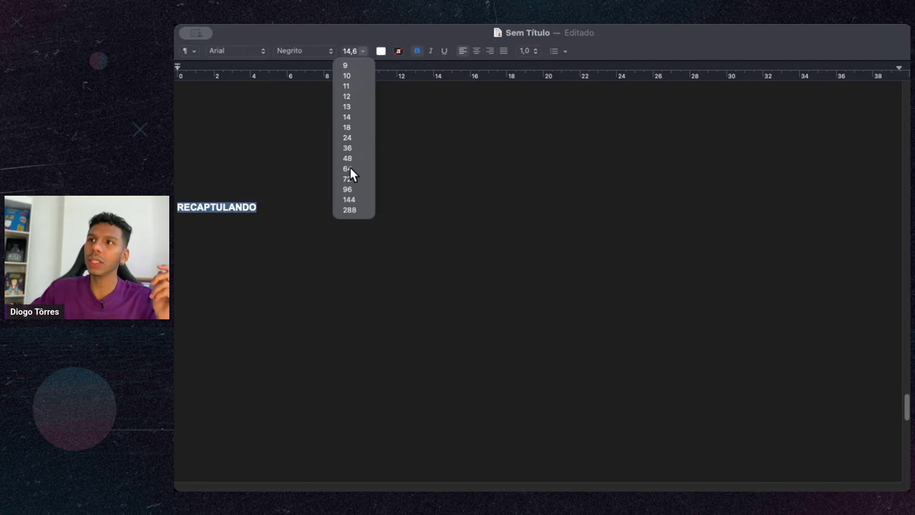
left_click(347, 147)
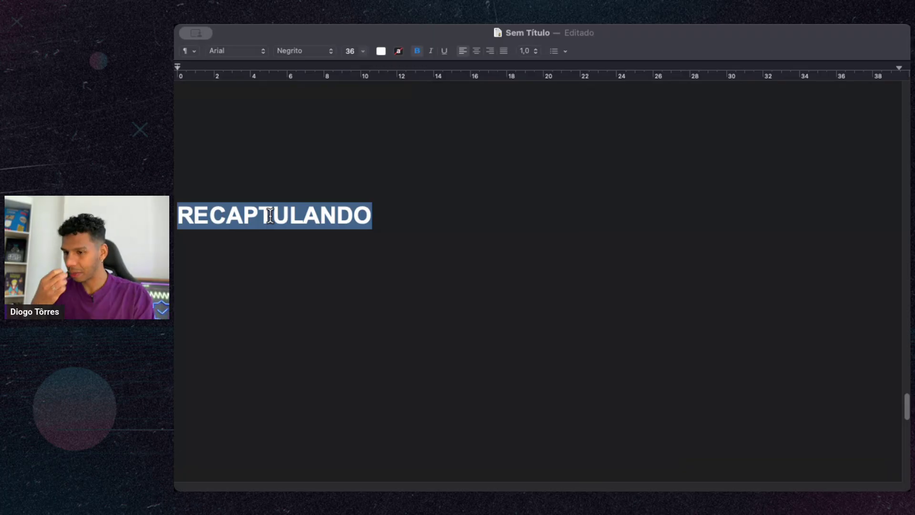
Step: Add the line "Se você sair desse LIVE entendendo isso eu estou feliz" under the recap heading at font size 36
left_click(381, 207)
key("Return")
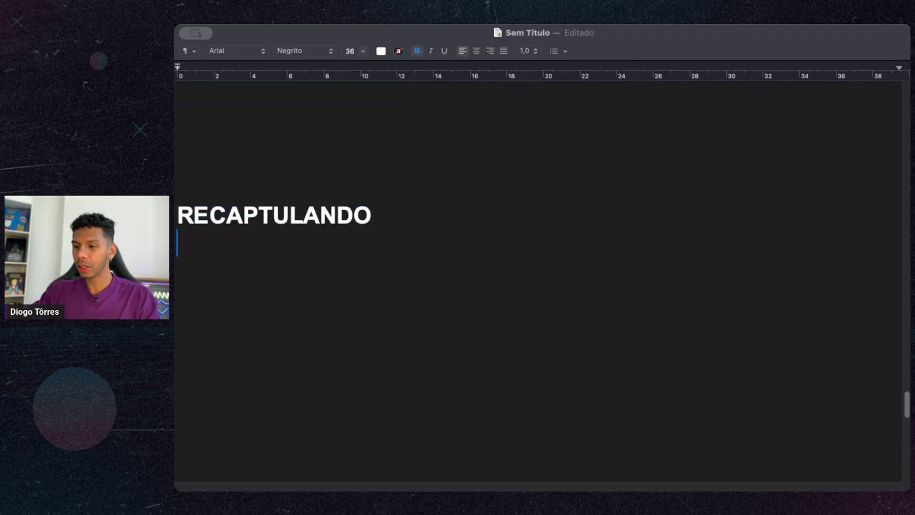
left_click(200, 211)
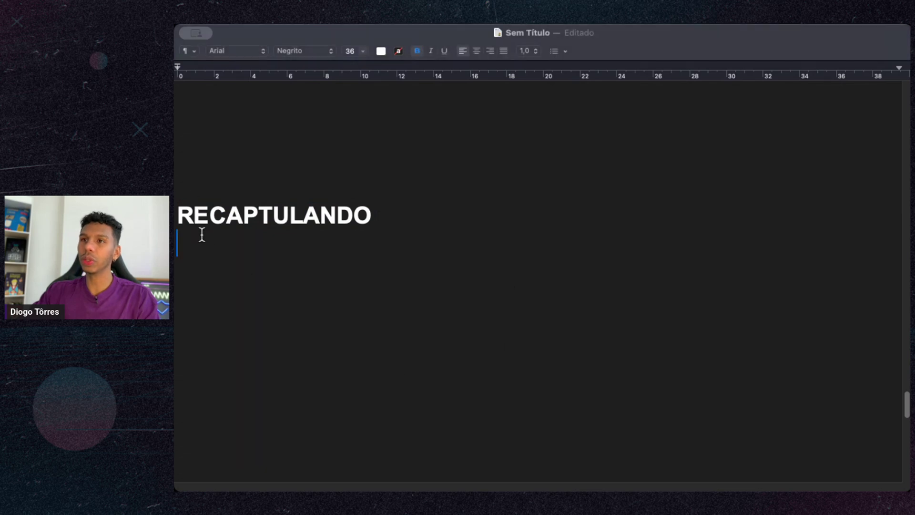
type("Se você sair desse LIVE entendendo isso eu estou feliz")
key("super+shift+Left")
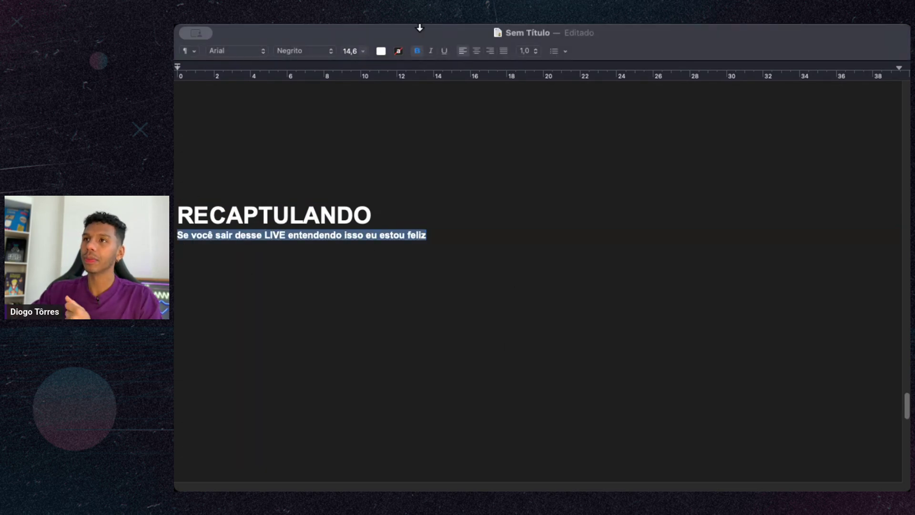
left_click(361, 51)
left_click(347, 148)
Step: Leave blank lines below the intro sentence and add the point "- PNG e JPG não compensa usar no site (no max WebP, SVG)"
left_click(834, 243)
key("Return")
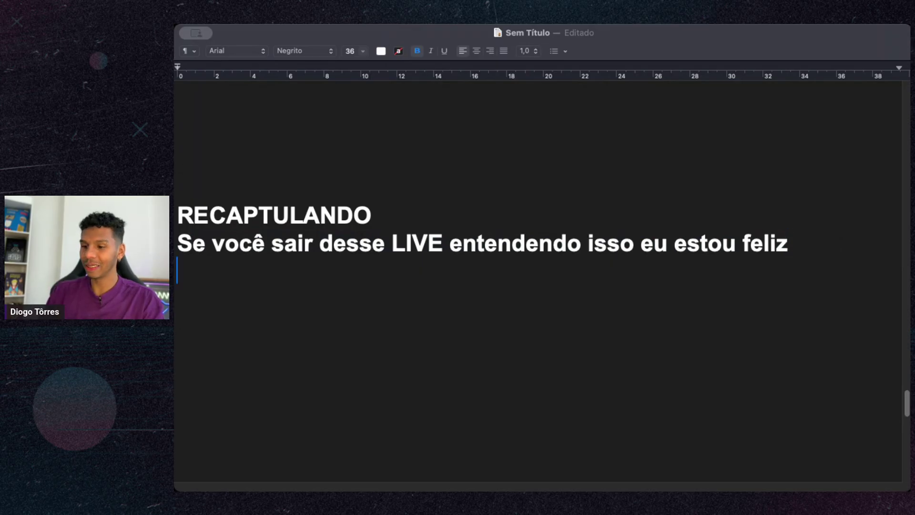
type("-")
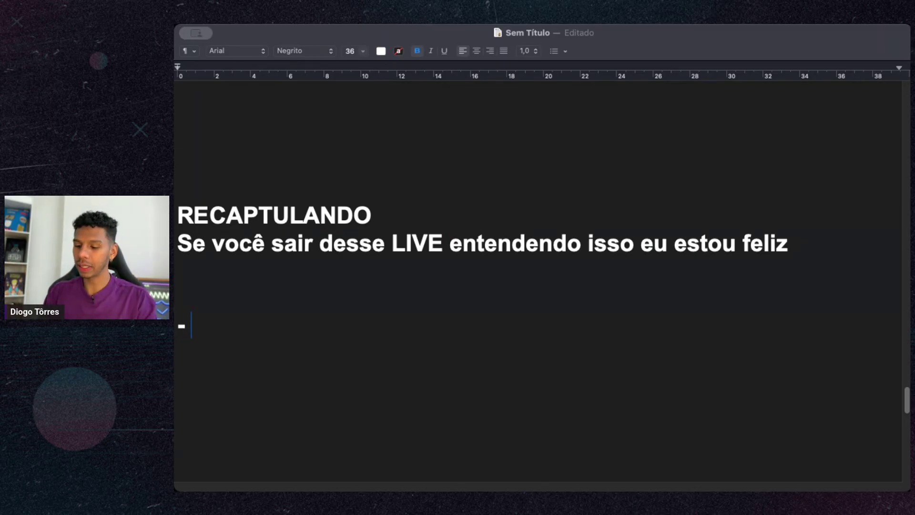
type("PNG e JPG n~ao compensa ")
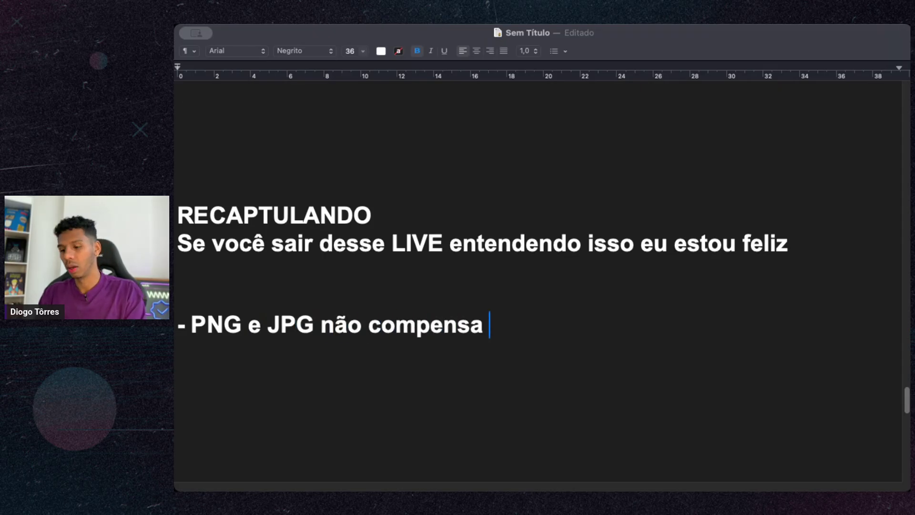
type("usar no site ")
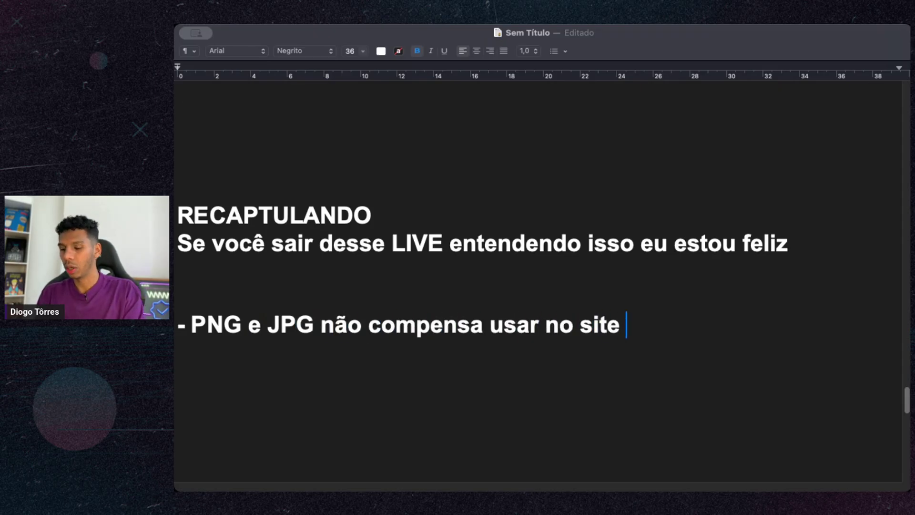
type("(n")
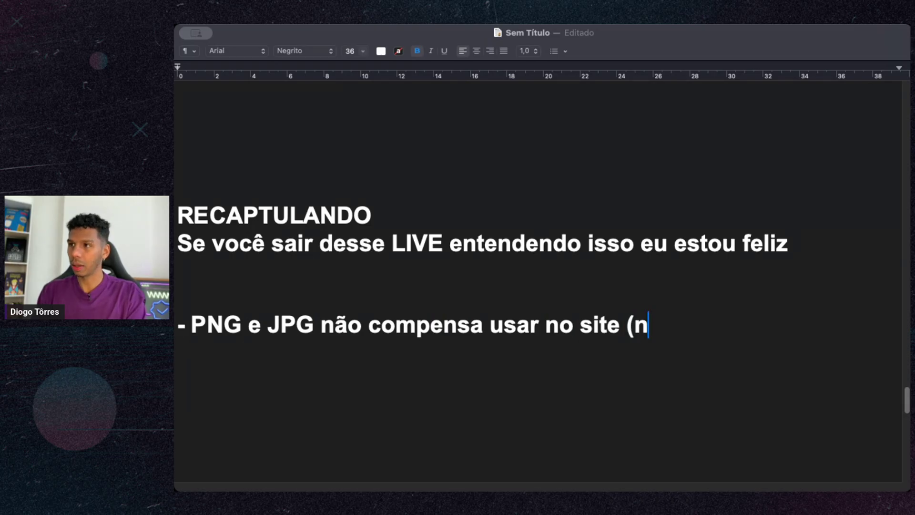
type("o max We")
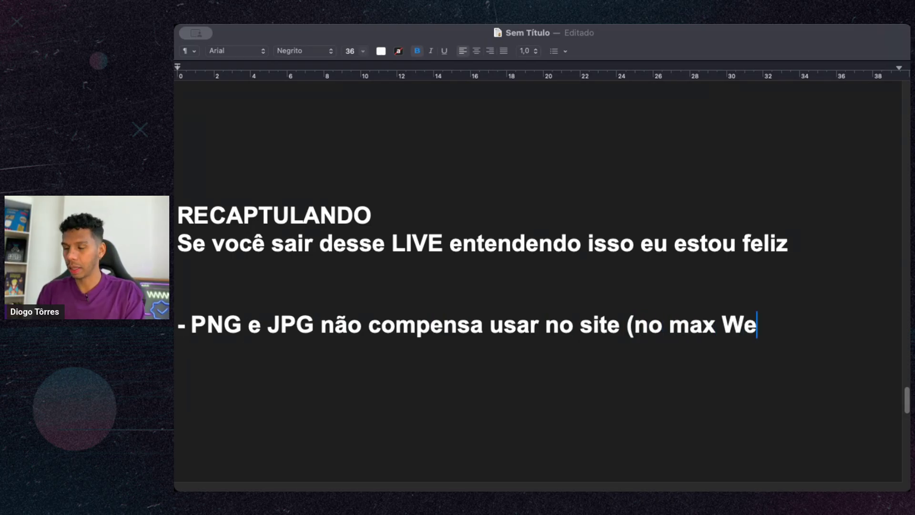
type("bP)")
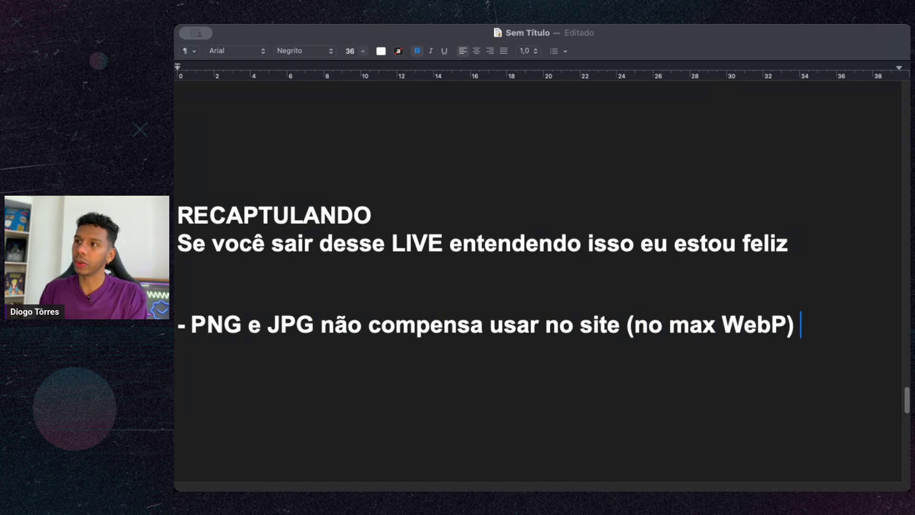
key("Left")
key("Left")
type(", SVG")
key("Right")
Step: Add a second recap point on a new line: "- É mais otimzado do que WEBP"
key("Return")
type("- É mais ")
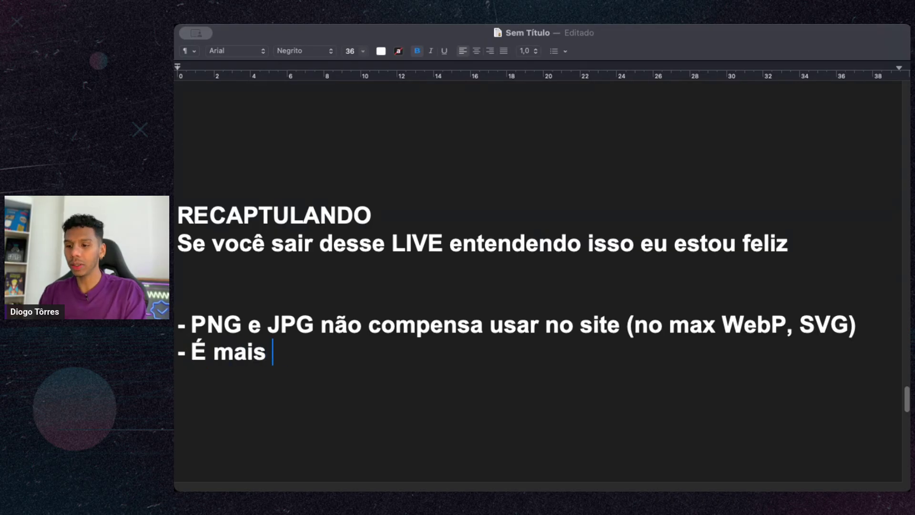
type("otimzado ")
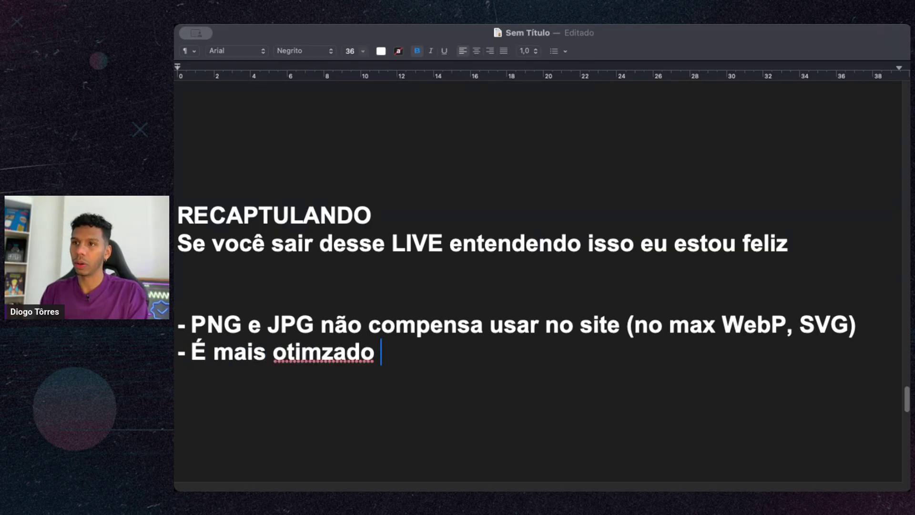
type("do que WE")
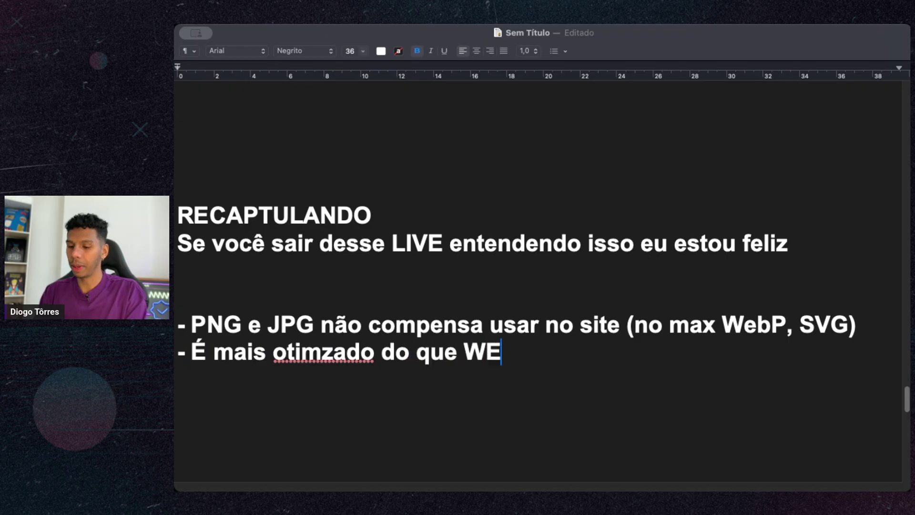
type("BP")
key("Return")
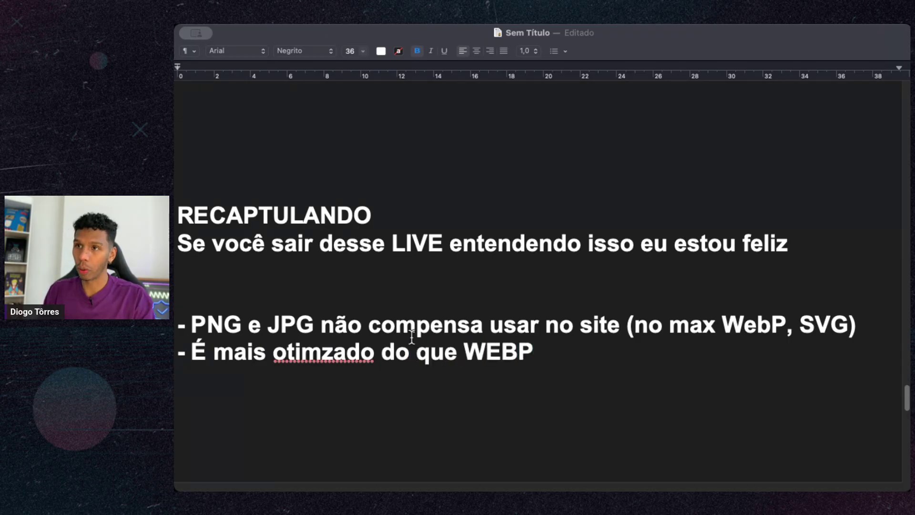
Step: Correct the misspelled word in the second recap point to "otimizado"
left_click(313, 356)
type("o")
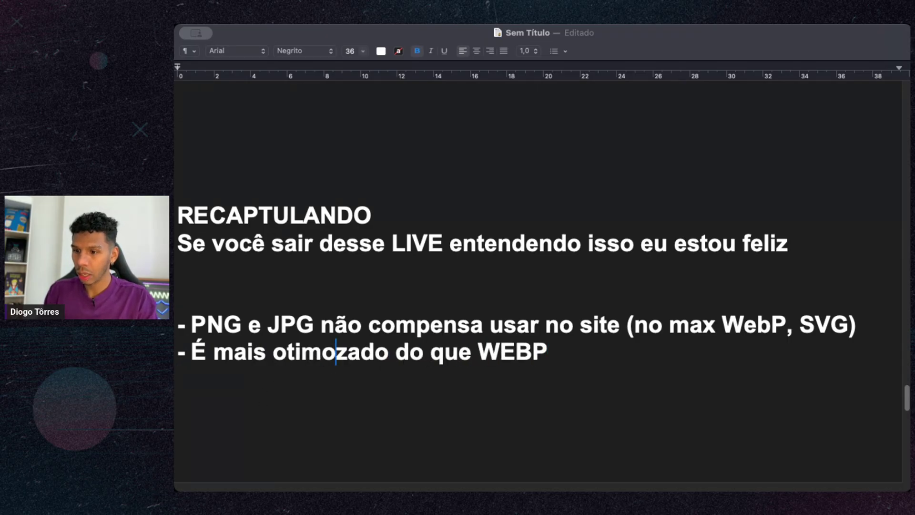
type("\\i\\\\")
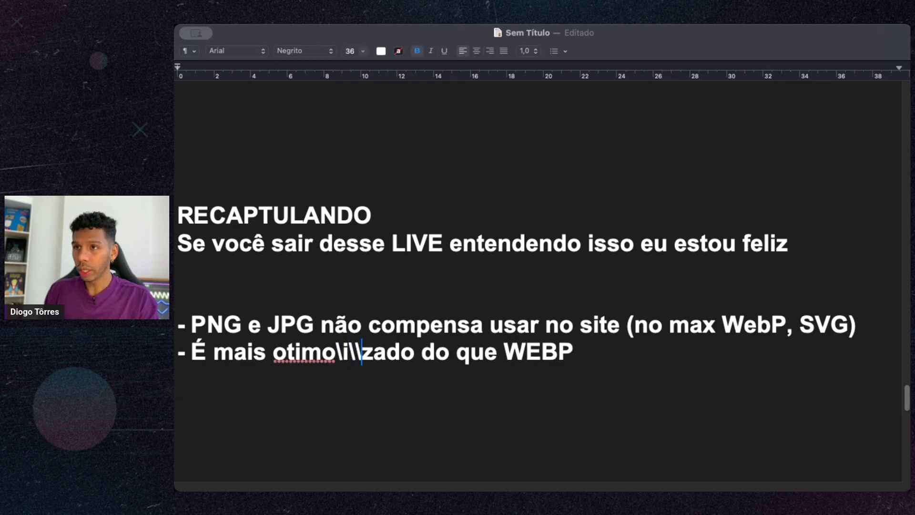
key("BackSpace")
key("BackSpace")
key("BackSpace")
key("BackSpace")
key("BackSpace")
type("iu")
key("BackSpace")
left_click(552, 360)
Step: Add a third recap point on a new line: "- Ainda não é 100% aceito em todos em lugares"
key("Return")
type("-")
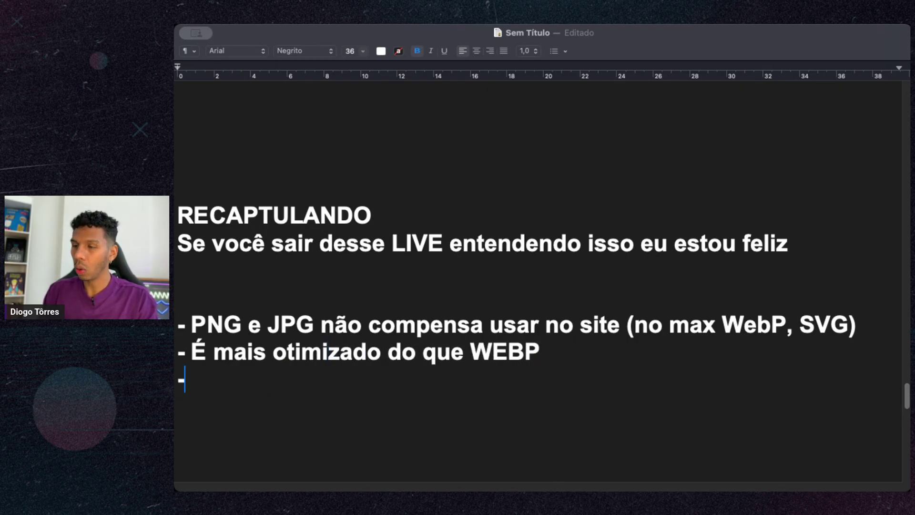
type(" Q")
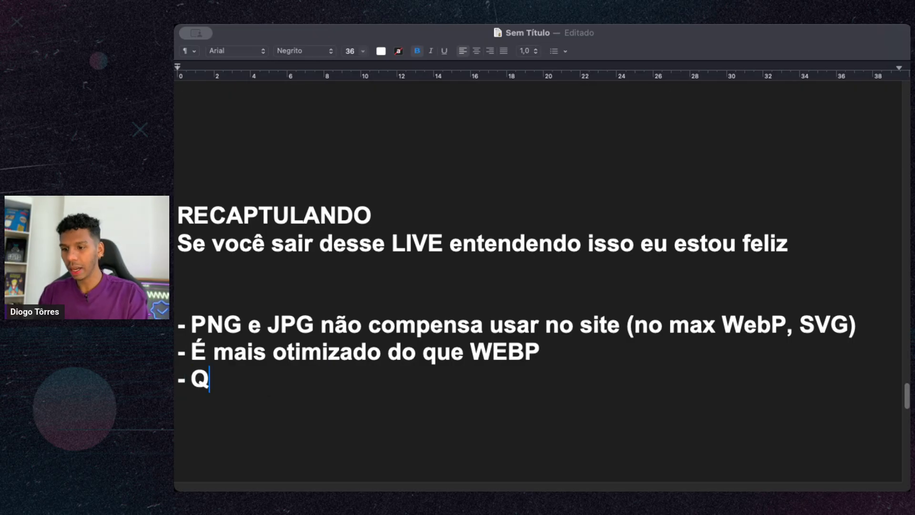
key("BackSpace")
type("A")
key("BackSpace")
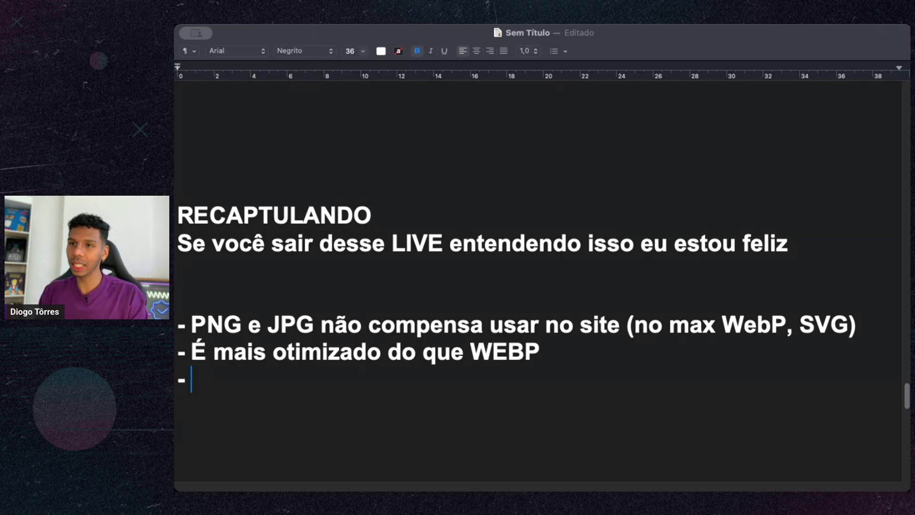
type("Ainda não é ")
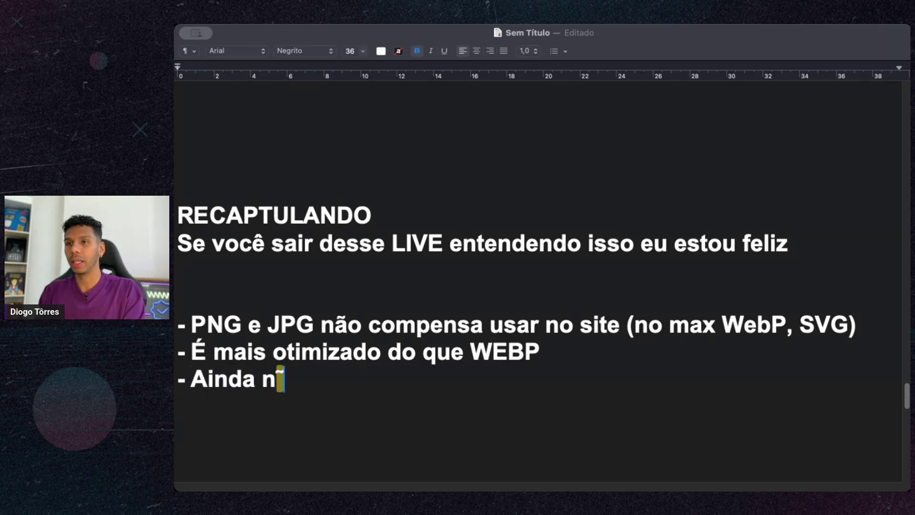
type("100")
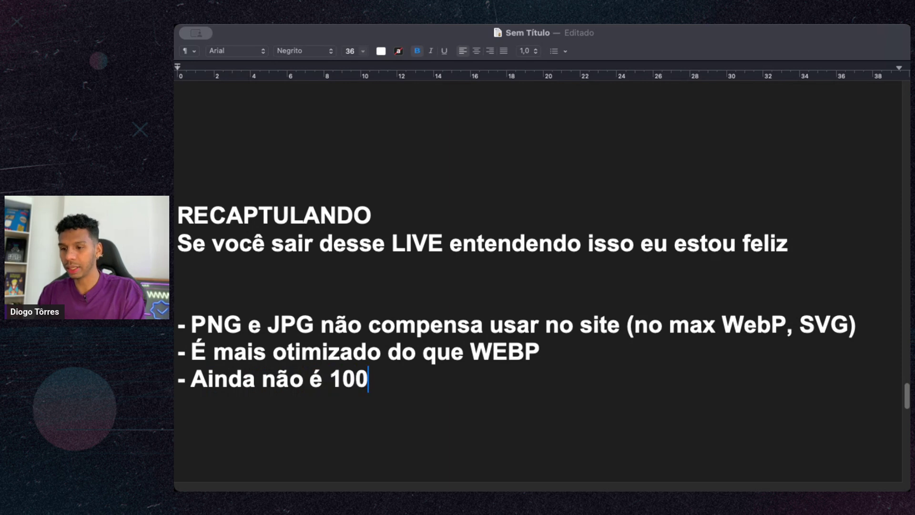
type("% aceito em todo")
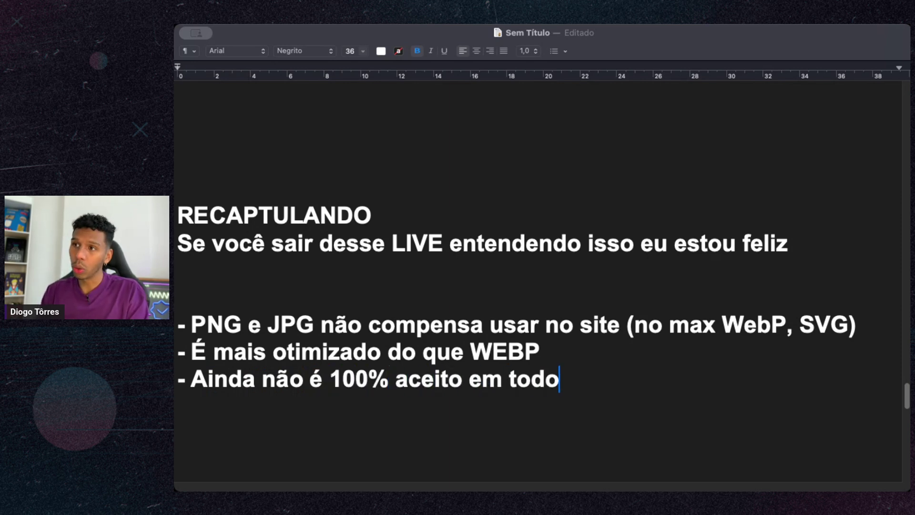
type("s ")
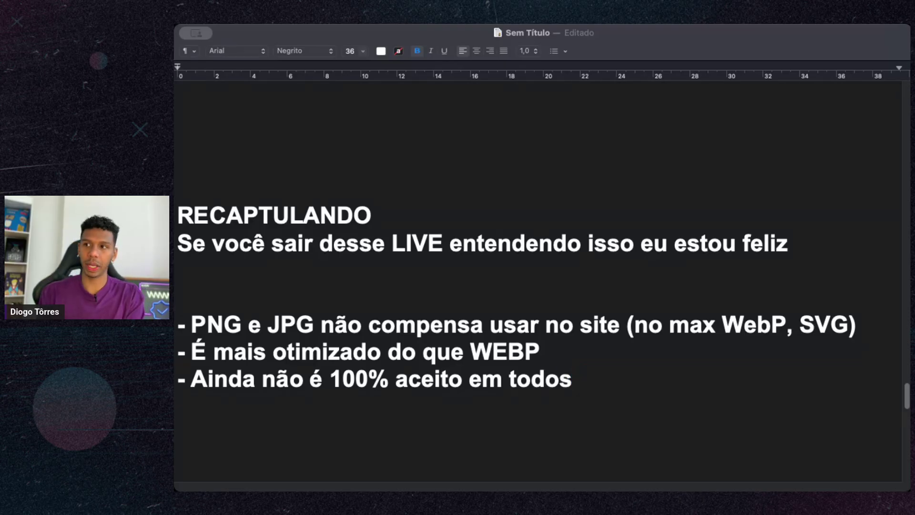
type("em k")
key("BackSpace")
type("lugar")
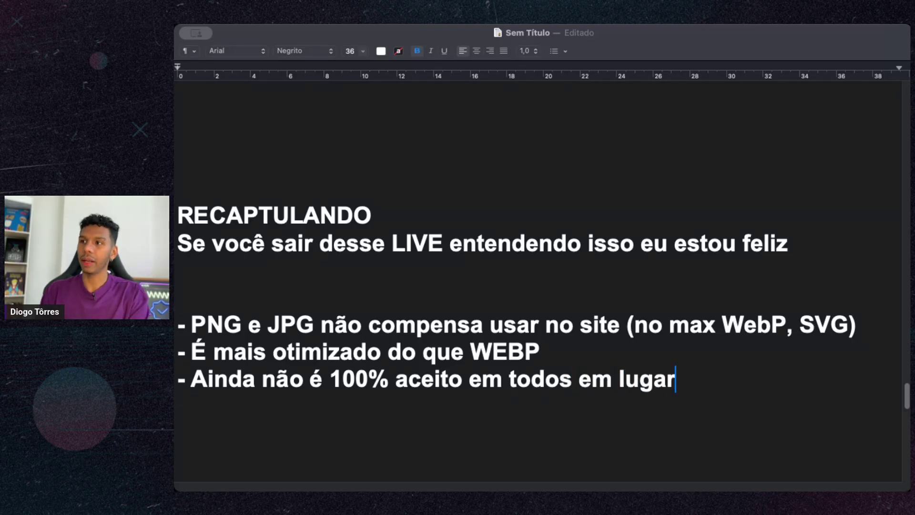
type("es")
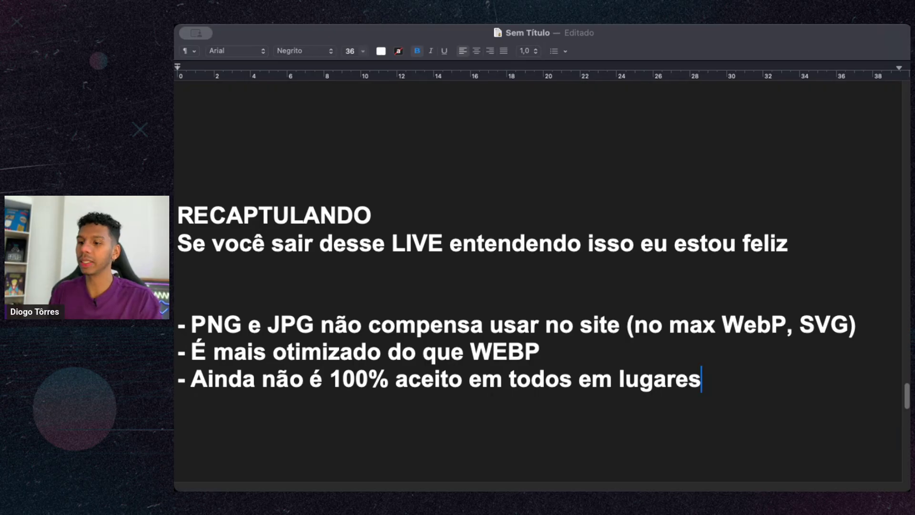
Step: Add a fourth recap point on a new line: "- Tem suporte pra Wordpress e Elementor"
type("- W")
key("BackSpace")
type("Tem su")
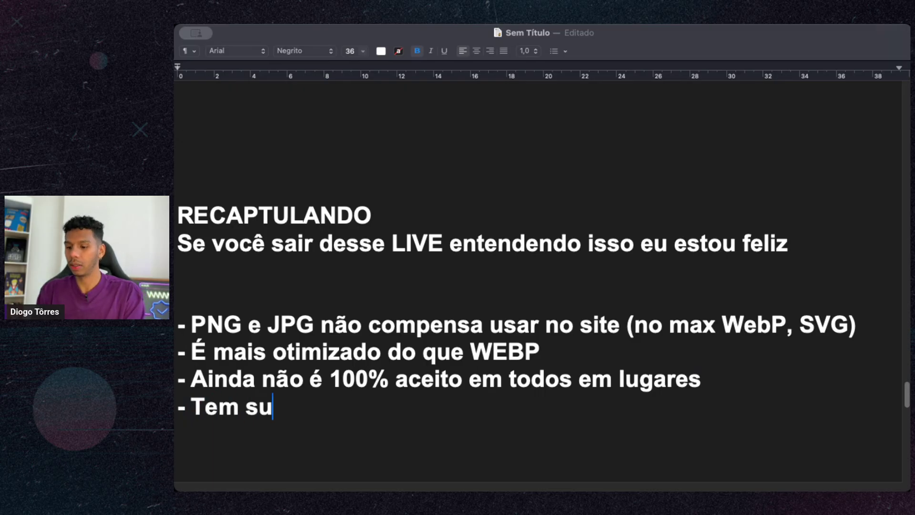
type("porte pra Word")
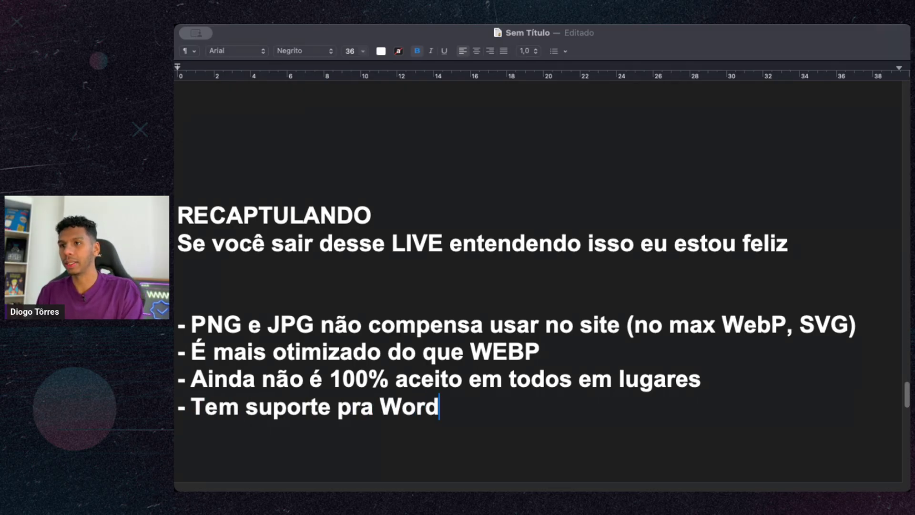
type("press e Elementor")
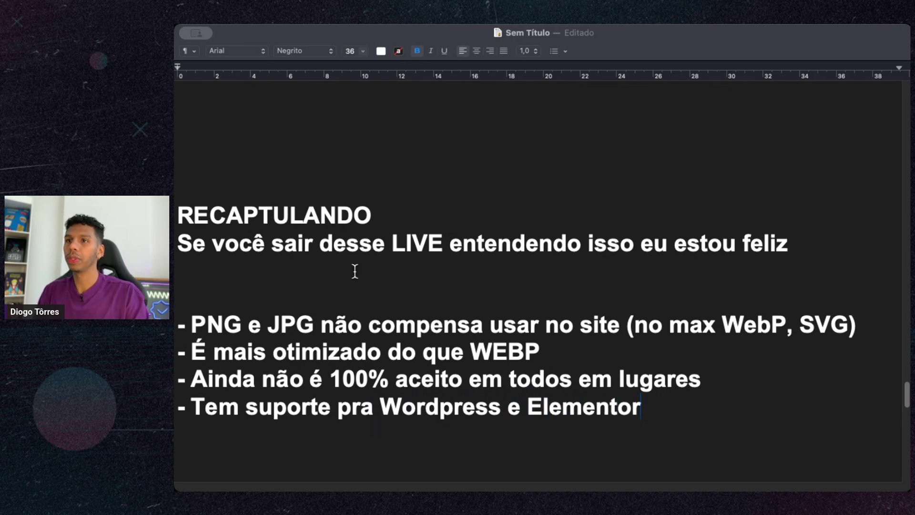
Step: Insert the subheading "AVIF RESUMO" above the recap points, with extra blank lines separating it from the intro sentence
scroll(355, 271, "down", 3)
left_click(357, 235)
key("Return")
key("Return")
key("Return")
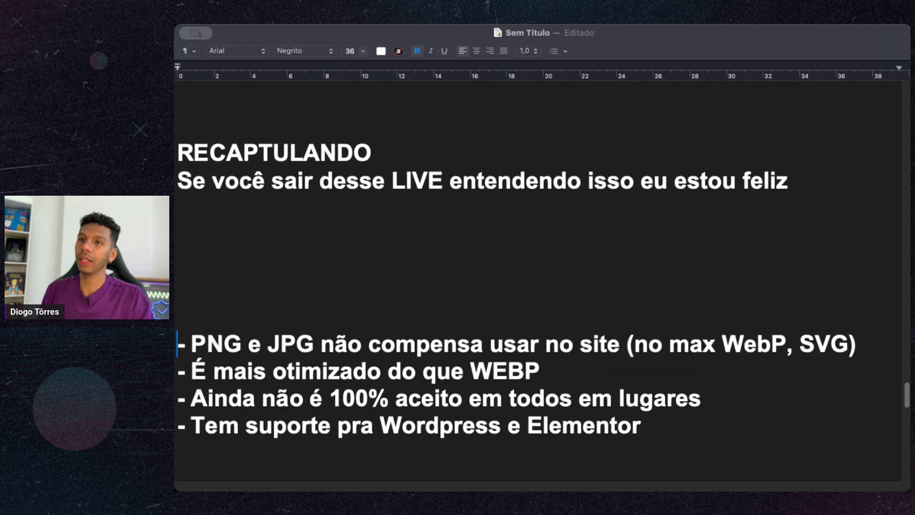
type("AVIF RESUMO")
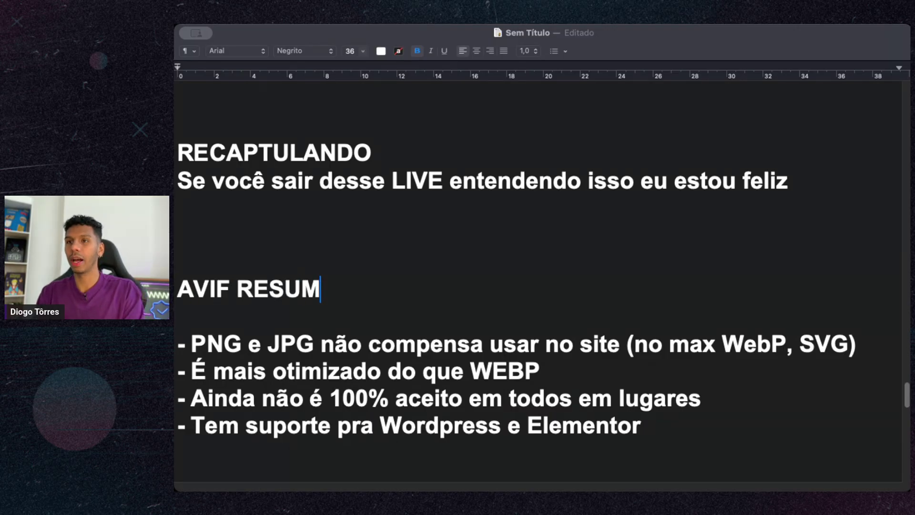
left_click(290, 217)
key("Return")
key("Return")
key("Return")
scroll(317, 257, "down", 5)
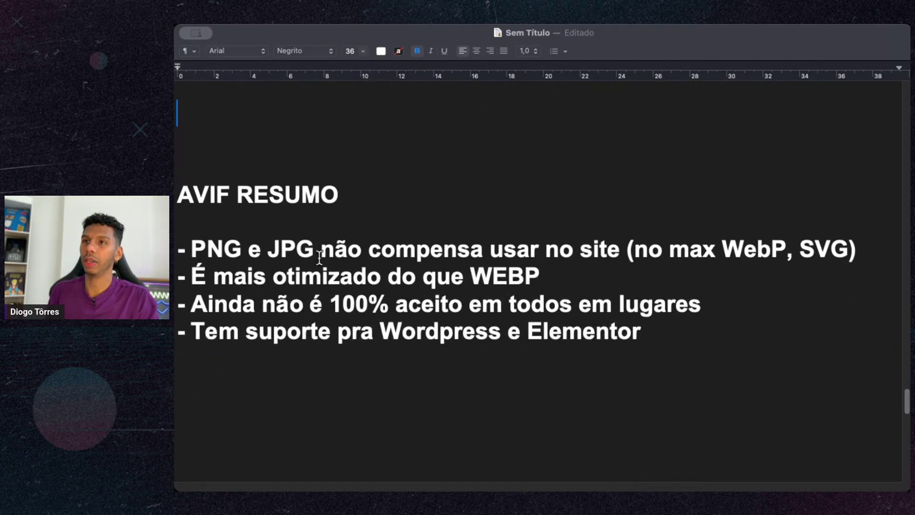
Step: Start a new point "- Na hora de converter" below the Elementor point, separated from it by two blank lines
left_click(672, 338)
key("Return")
type("- ")
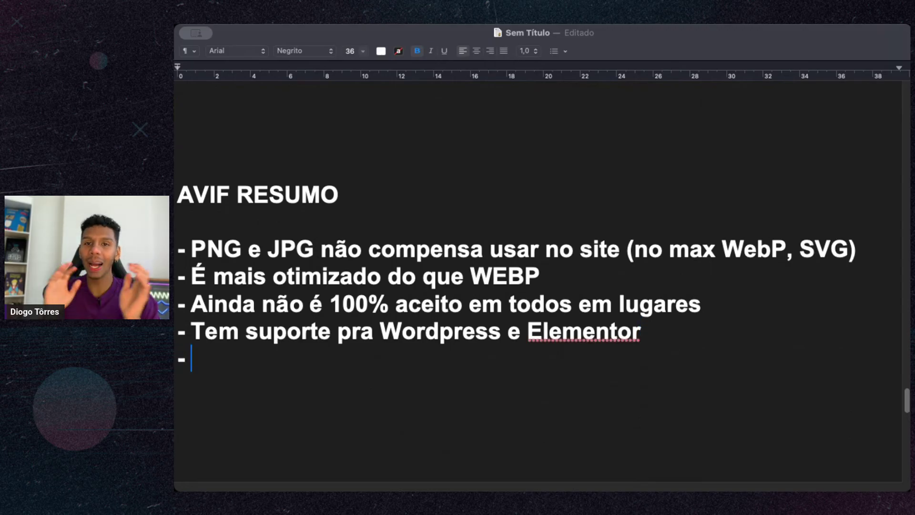
type("Na ")
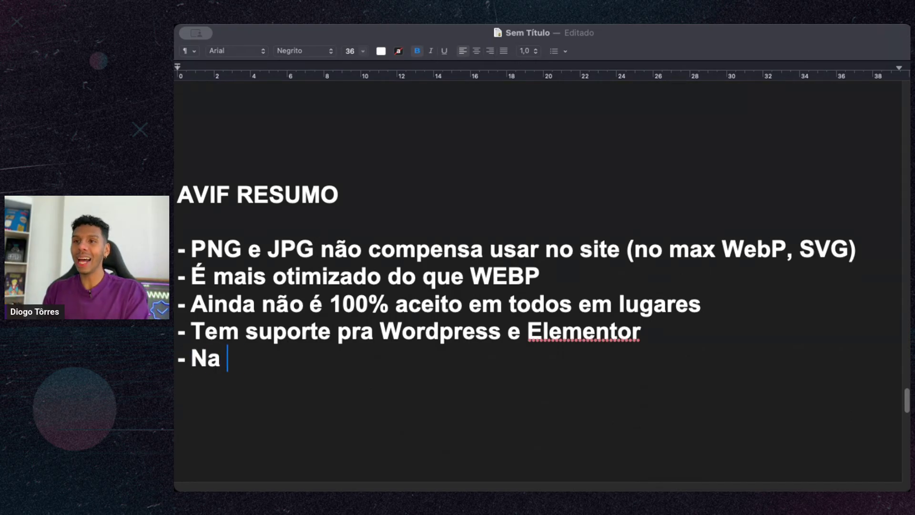
type("hora de converter")
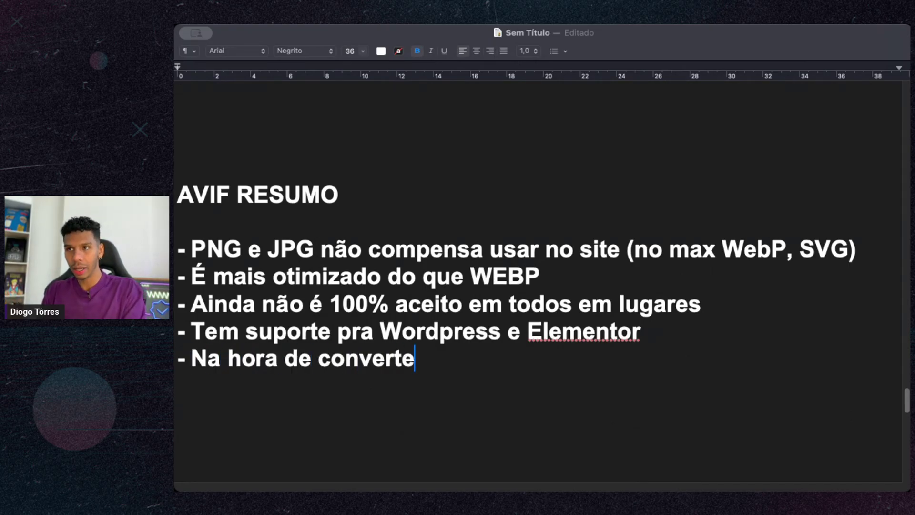
left_click(719, 336)
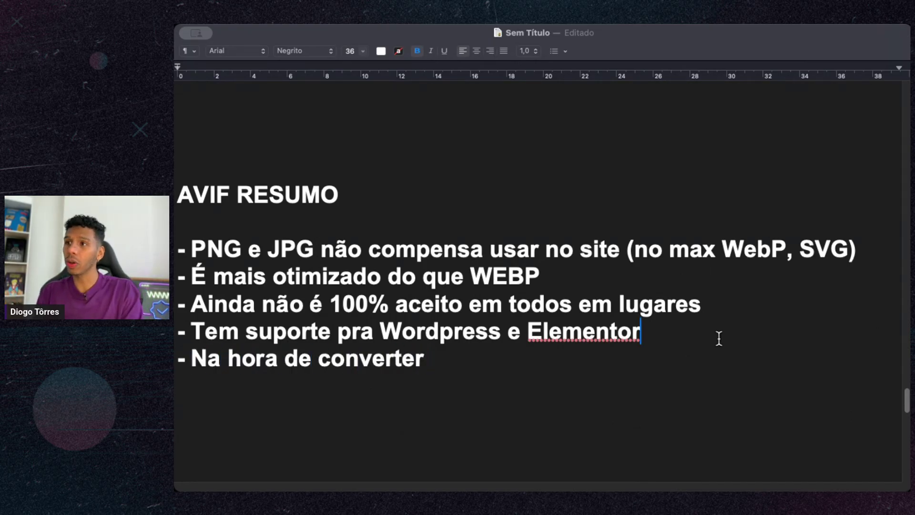
key("Return")
key("Return")
scroll(686, 310, "down", 3)
Step: Continue the "Na hora de converter" point with ", o que mais importa é a"
left_click(488, 297)
key("BackSpace")
type(", o ")
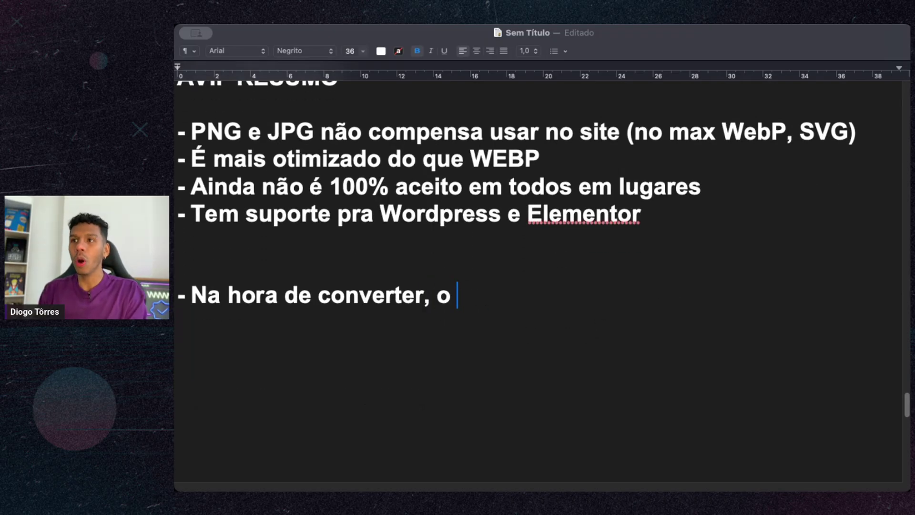
type("que mais imp")
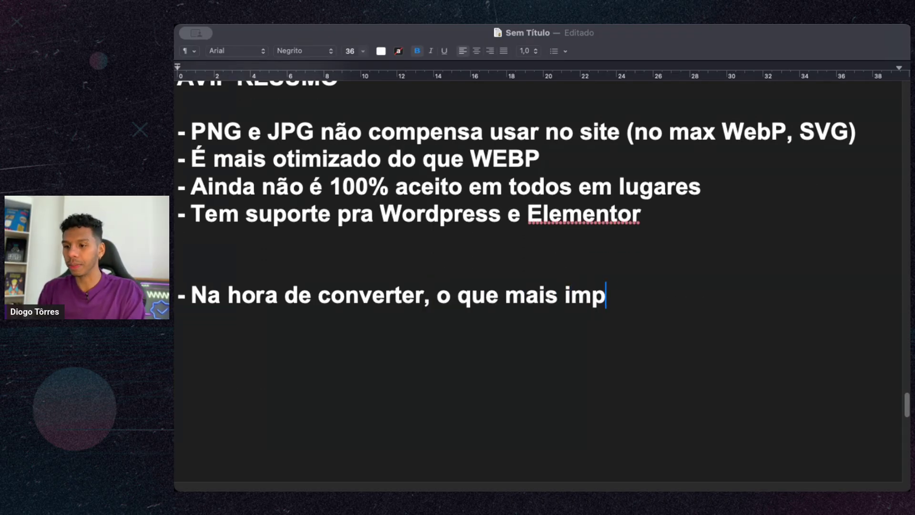
type("orta é a perc")
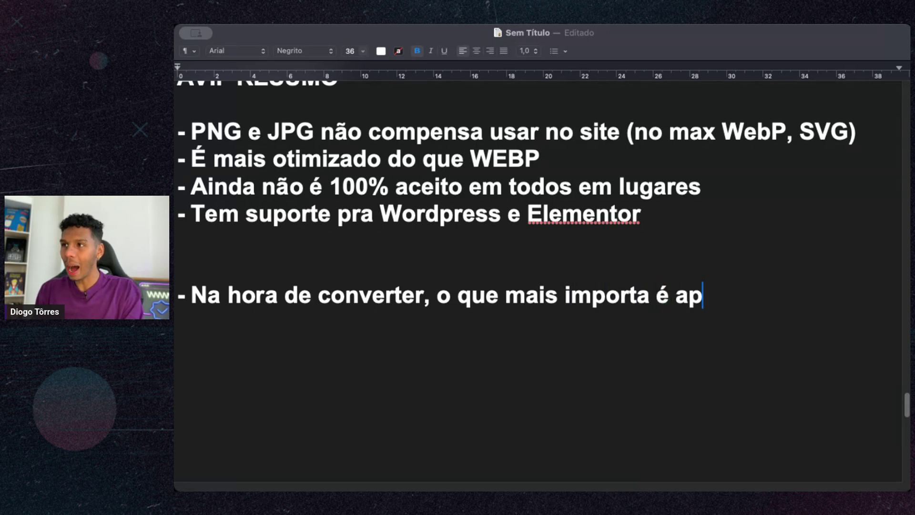
type("ep")
key("BackSpace")
key("BackSpace")
key("BackSpace")
key("BackSpace")
key("BackSpace")
key("BackSpace")
Step: Complete the phrase in the conversion point with "PERCEPÇÃO DE QUALIDADE" in capitals
type("PERCEPç")
key("BackSpace")
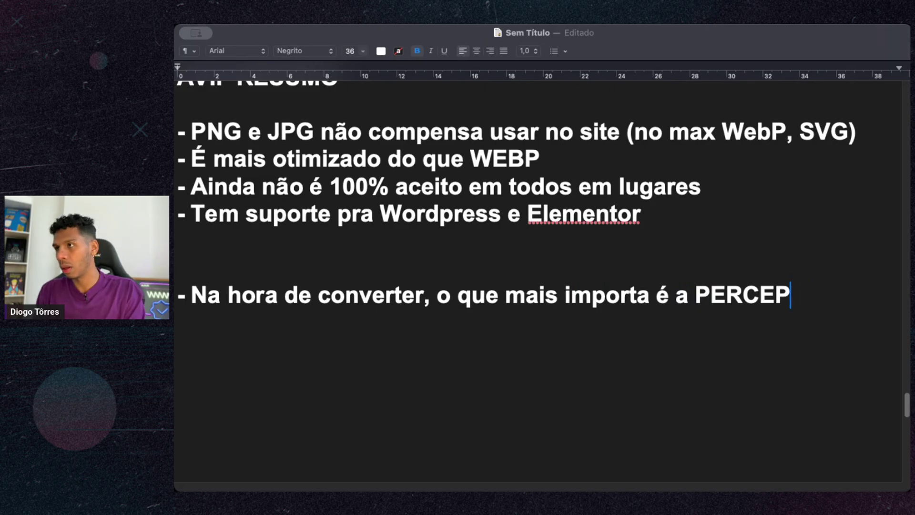
type("ç")
key("BackSpace")
type("Ç`")
key("BackSpace")
type("ão")
key("BackSpace")
key("BackSpace")
type("ÃO de")
key("BackSpace")
key("BackSpace")
type("DE QUA")
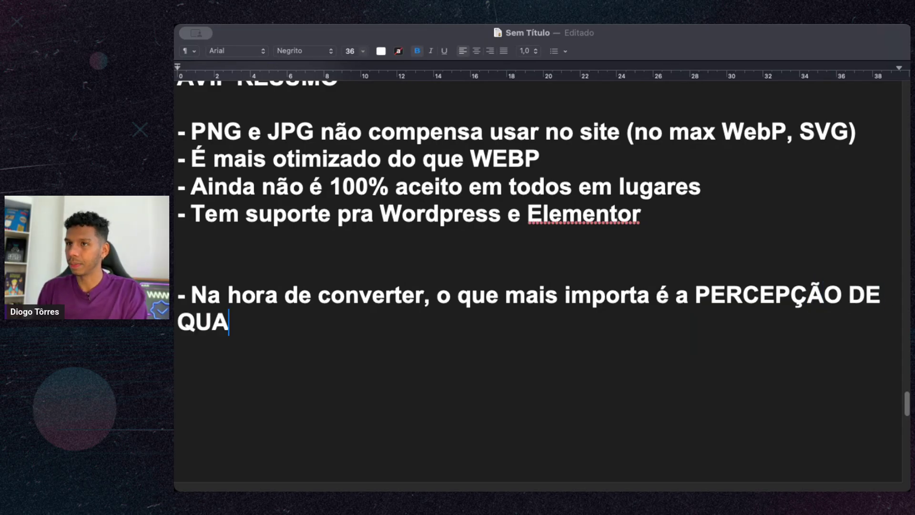
type("LIDADE")
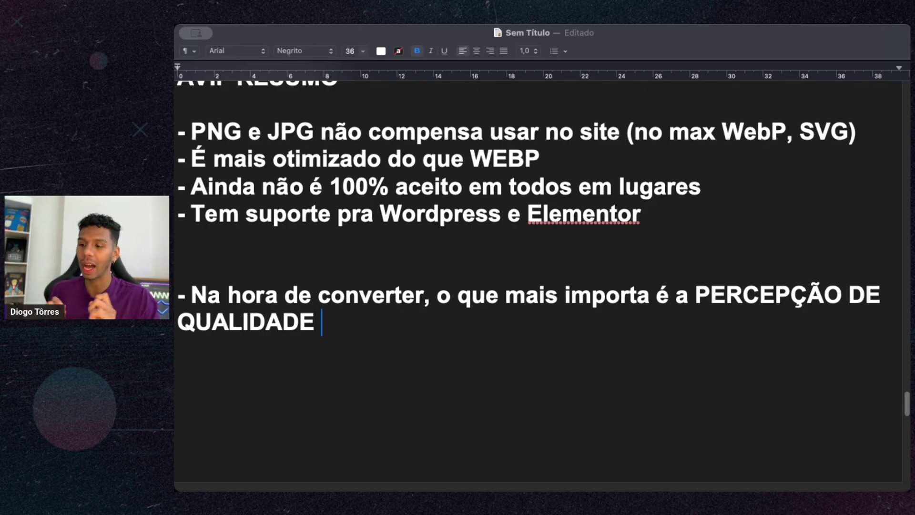
Step: Extend the conversion point after "QUALIDADE" with ", não adianta comparar as porcentagens"
type("m")
key("BackSpace")
type(", n~ão adianta co")
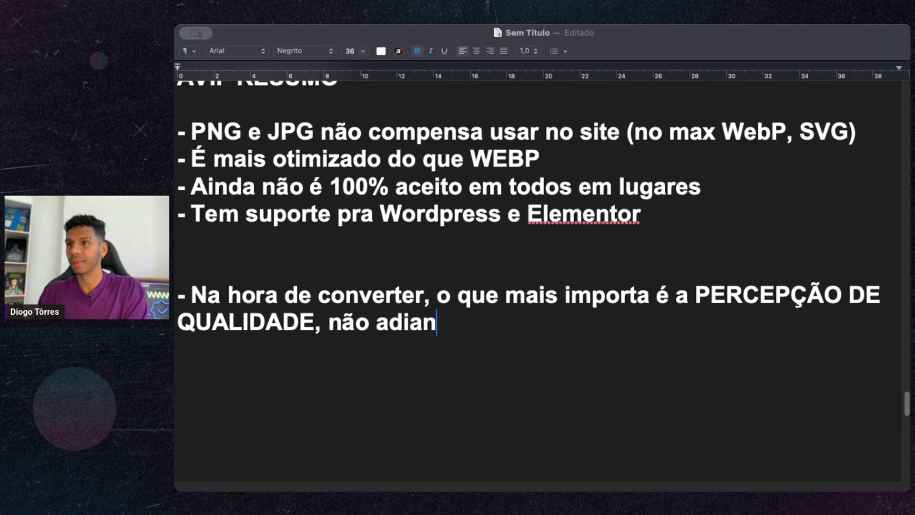
type("mparar ")
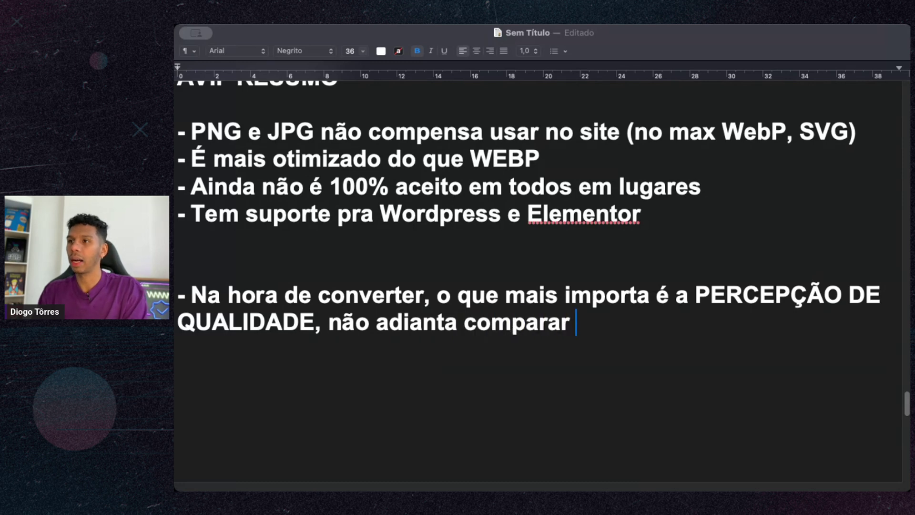
type("as porcentagens")
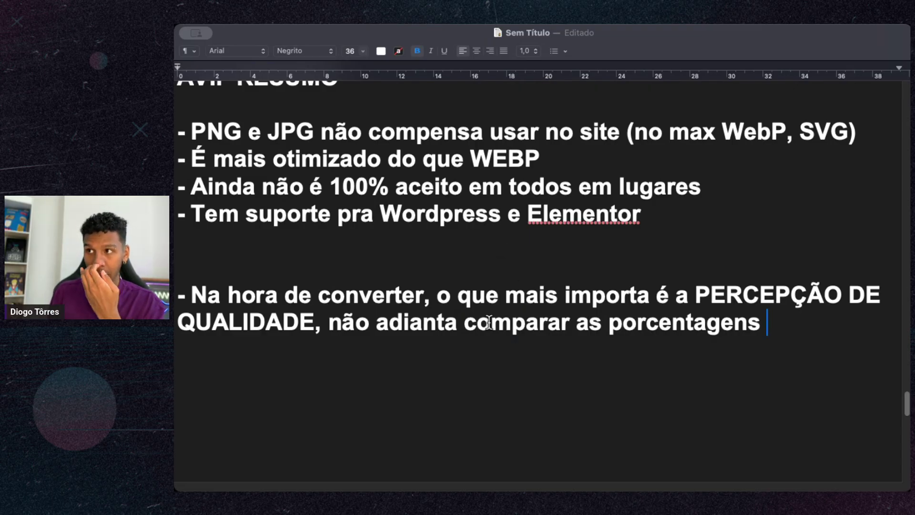
Step: Add another point directly below the conversion point: "- AVIF é um formato comprimido"
scroll(489, 322, "down", 5)
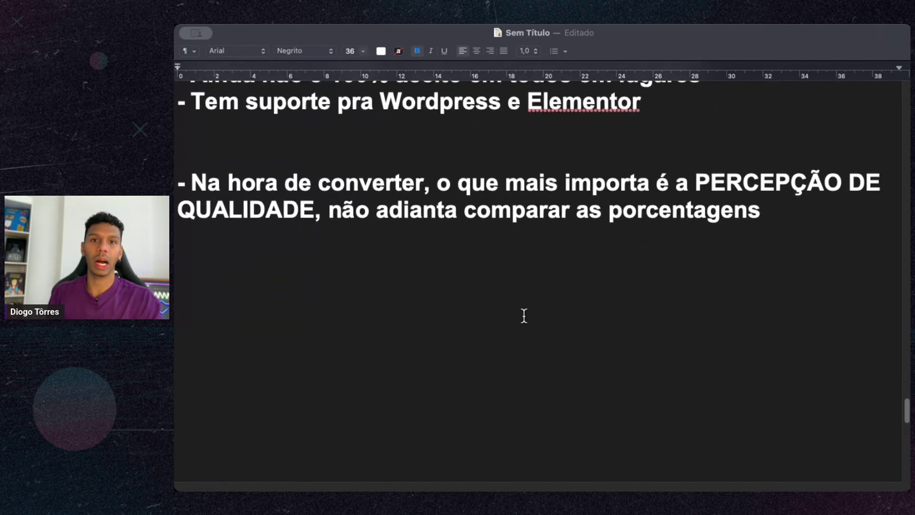
key("Return")
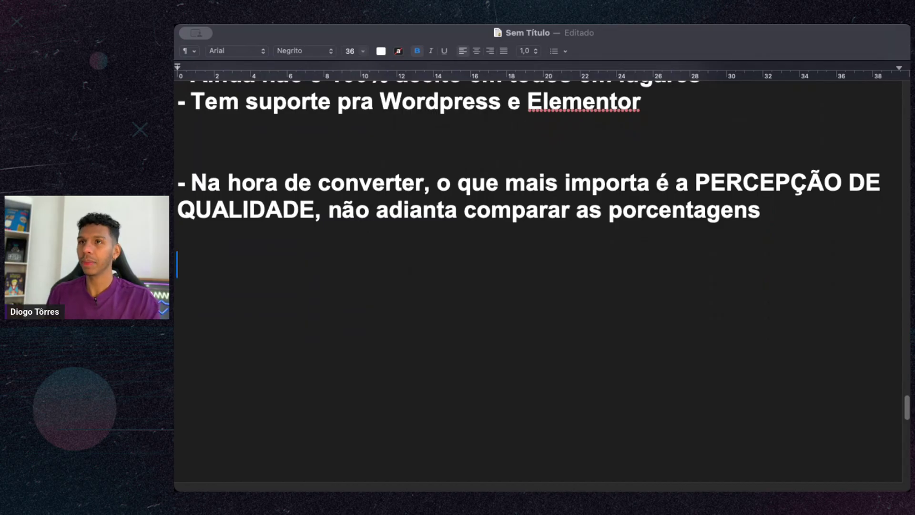
type("- AVIF C")
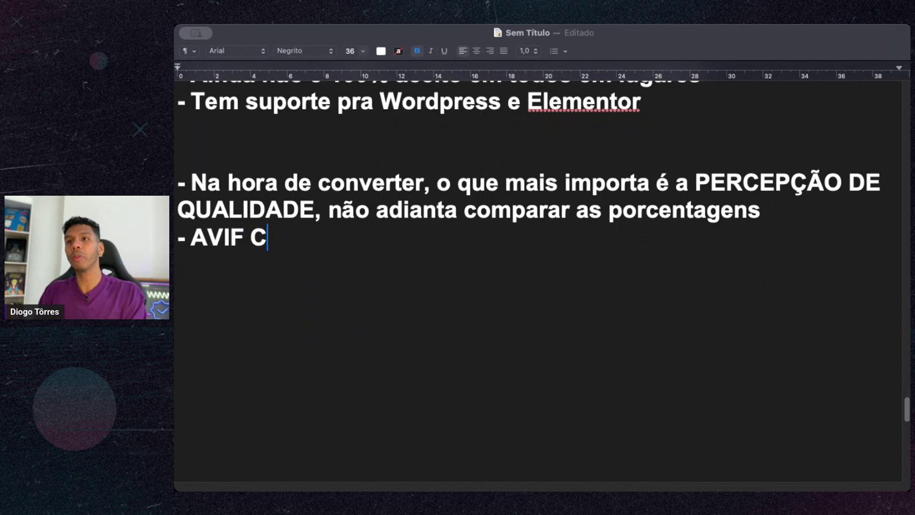
key("BackSpace")
type("é um formato c")
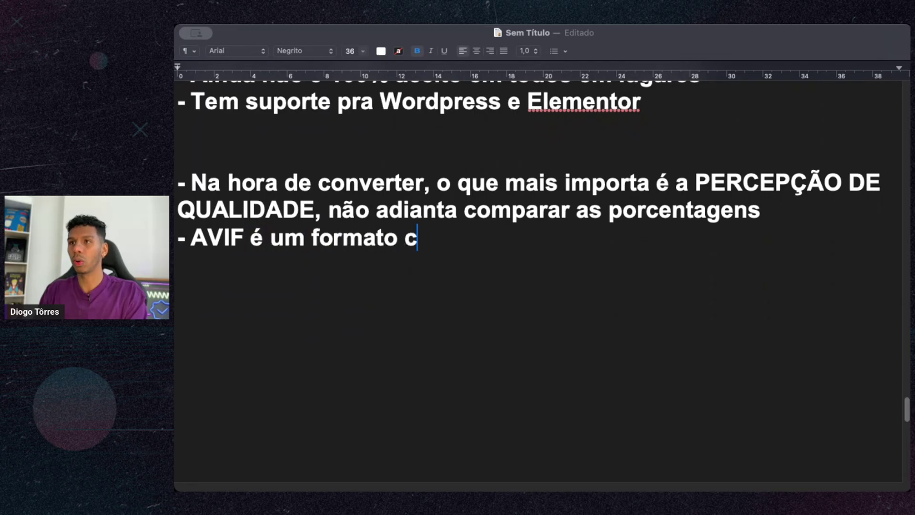
type("omprimido")
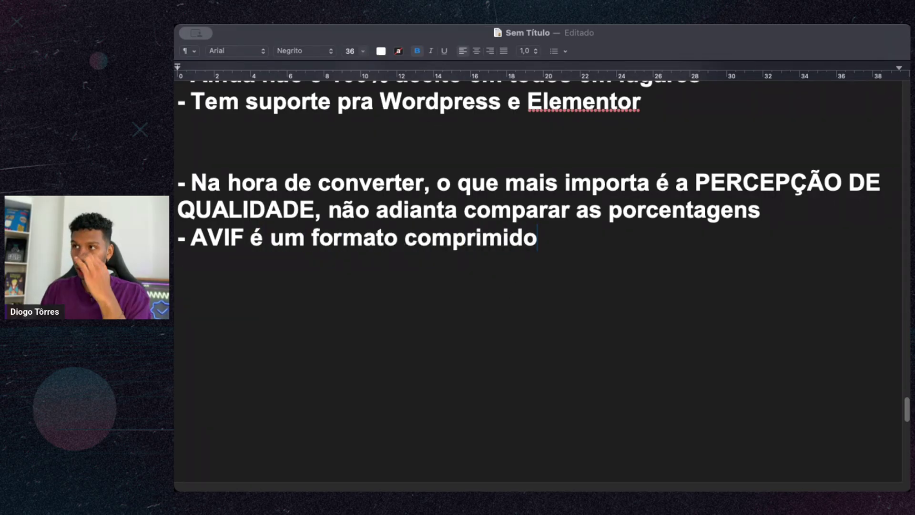
Step: Change all the points under the "AVIF RESUMO" heading from bold to the Normal typeface, keeping the heading bold
scroll(507, 257, "up", 5)
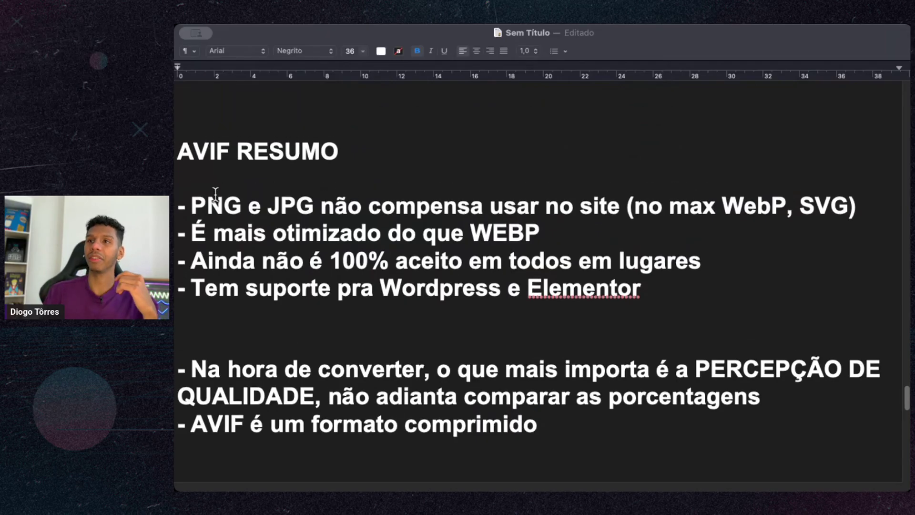
left_click_drag(178, 204, 563, 438)
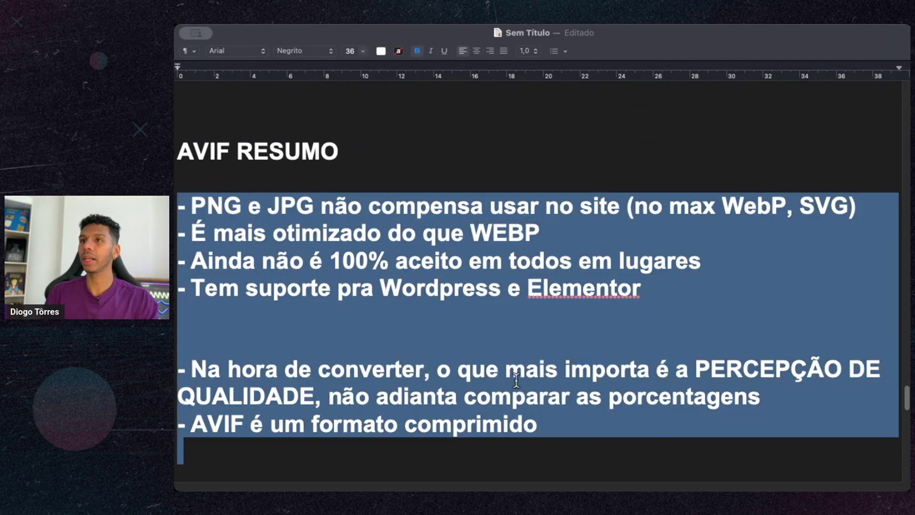
left_click(325, 50)
left_click(321, 53)
left_click(386, 292)
left_click(516, 128)
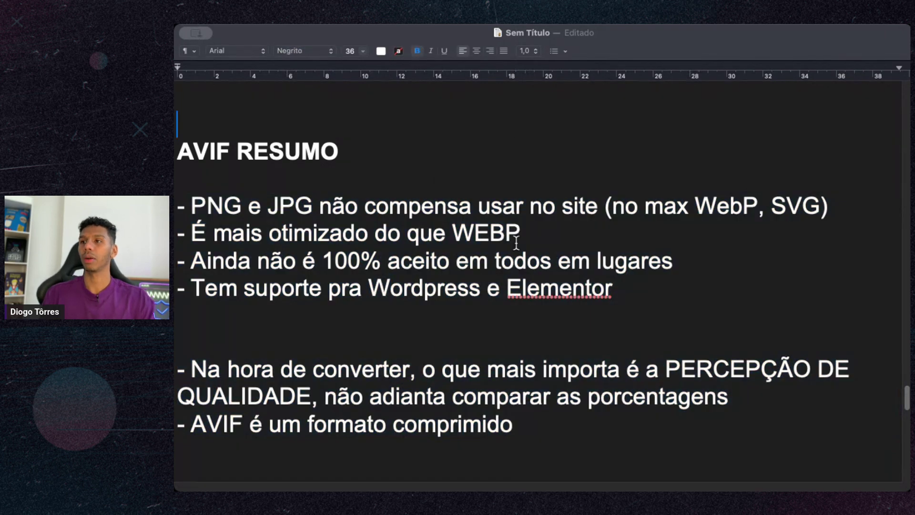
left_click(660, 461)
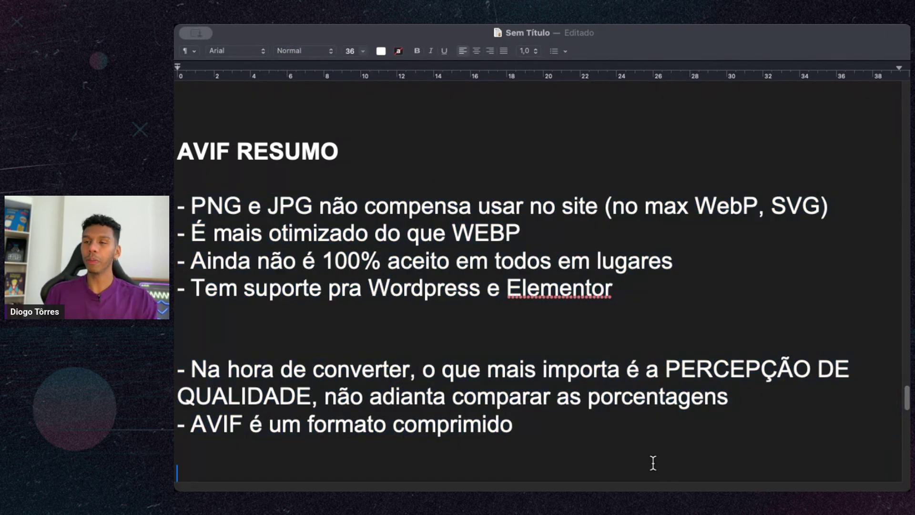
Step: Clear the spelling mark from "Elementor" in the "Tem suporte pra Wordpress" point without changing the word
right_click(551, 288)
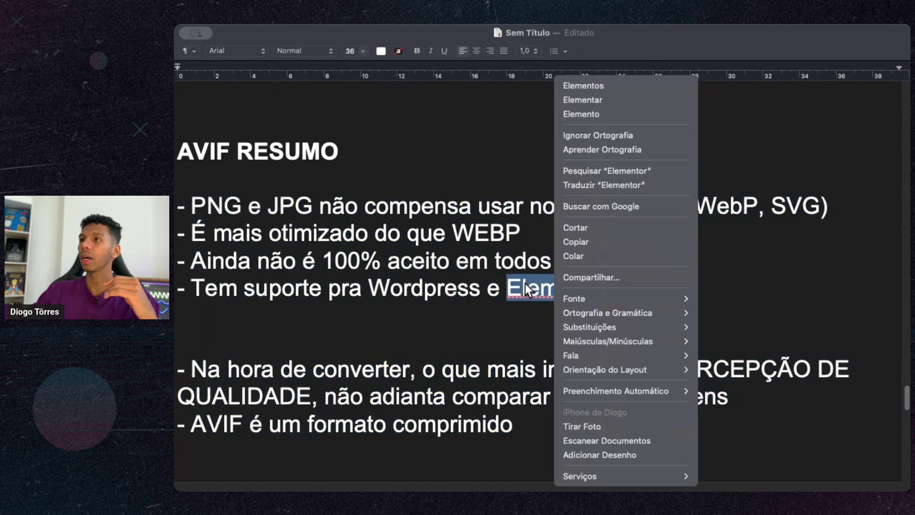
left_click(717, 393)
scroll(755, 445, "down", 2)
scroll(760, 418, "up", 2)
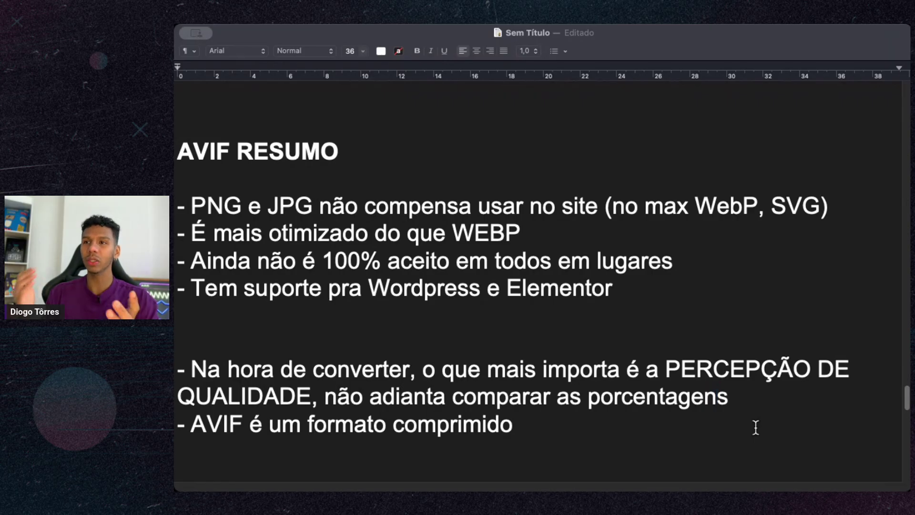
scroll(638, 381, "down", 1)
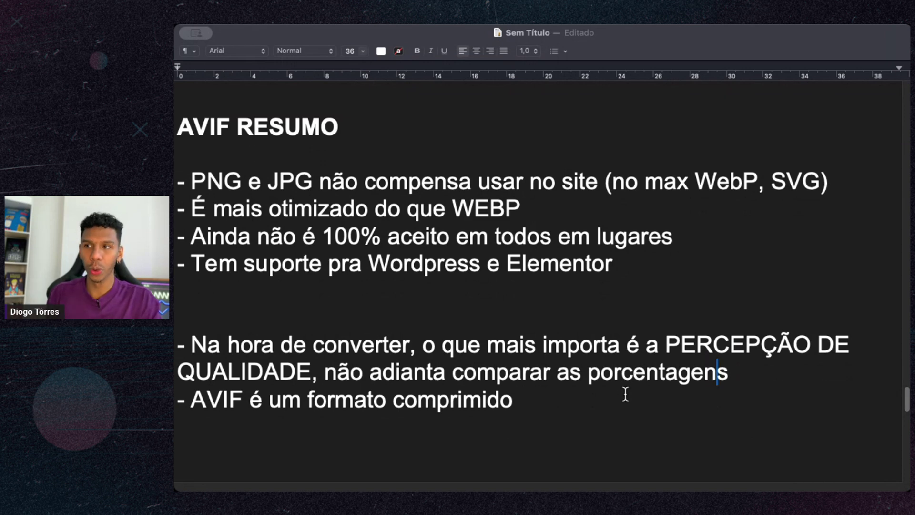
scroll(620, 392, "down", 1)
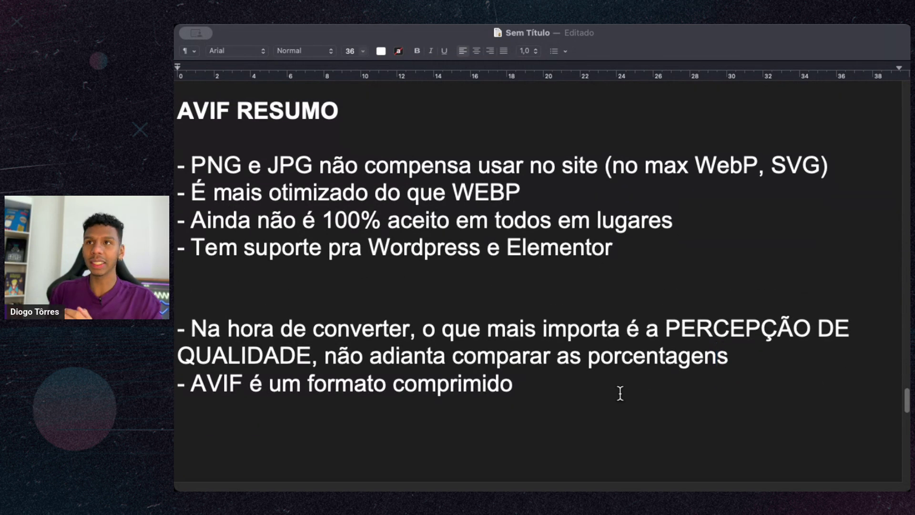